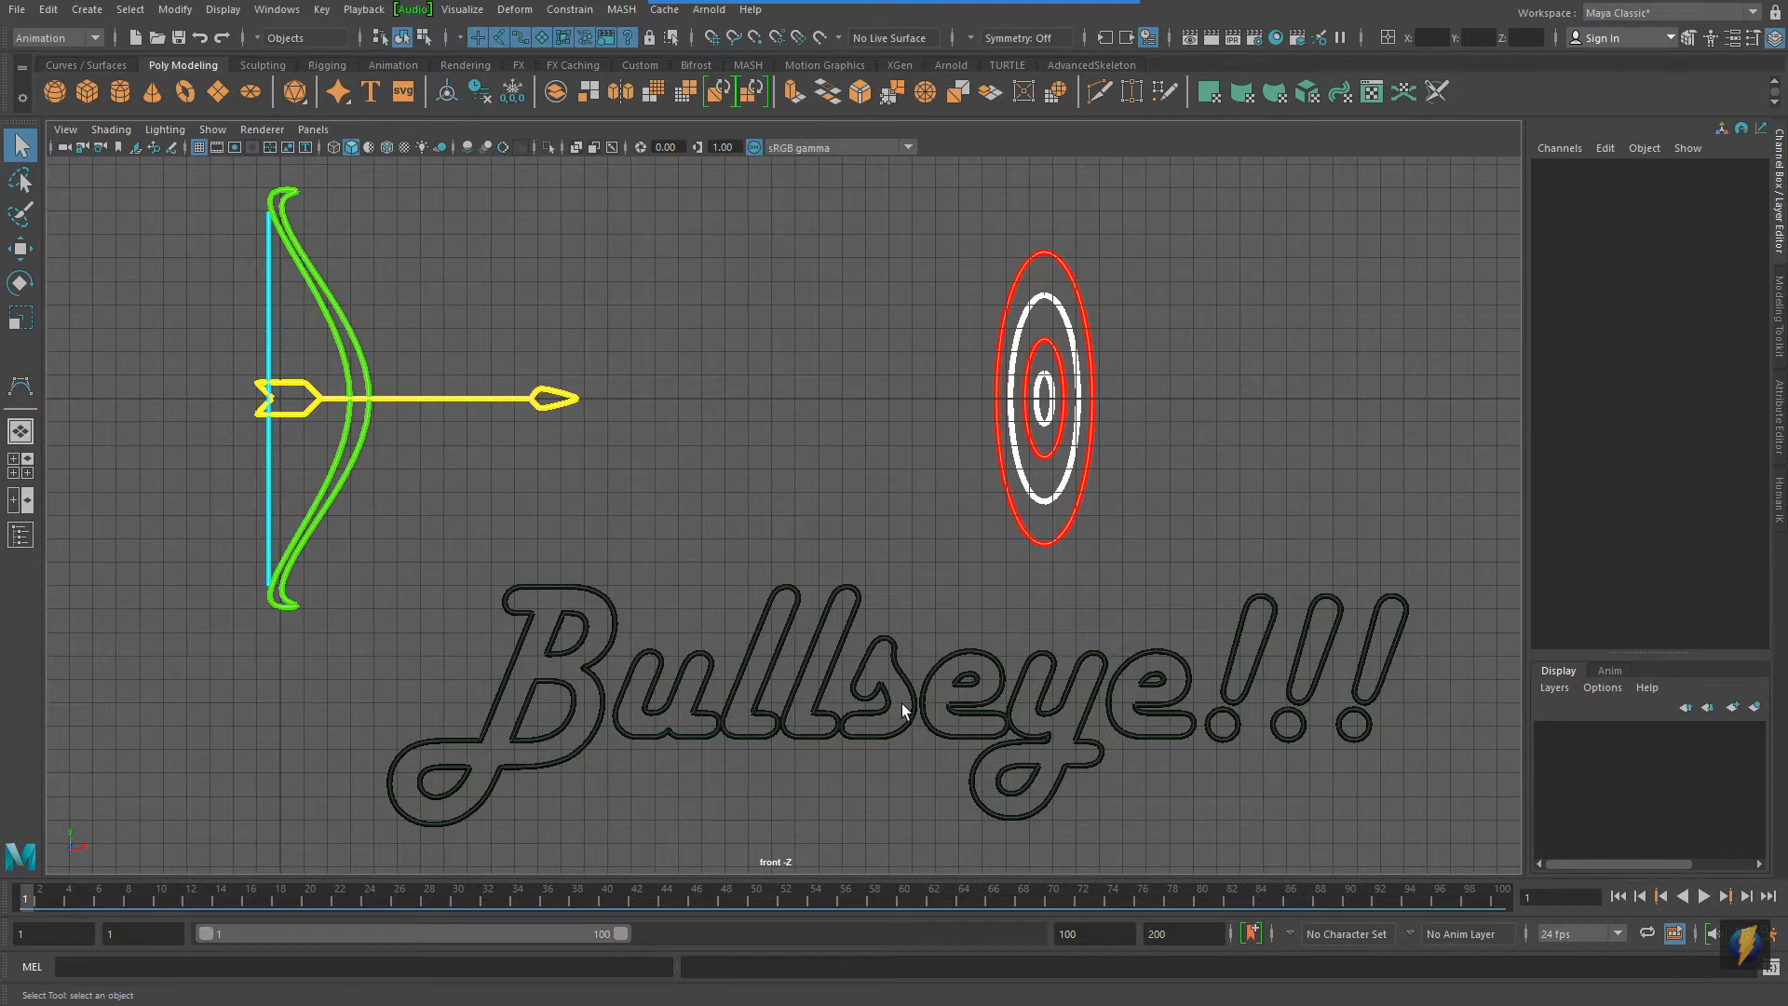
Play back the bow-and-arrow animation and scrub the timeline to frame 53, where the arrow hits the target
{"action": "left_click", "coordinate": [1701, 895]}
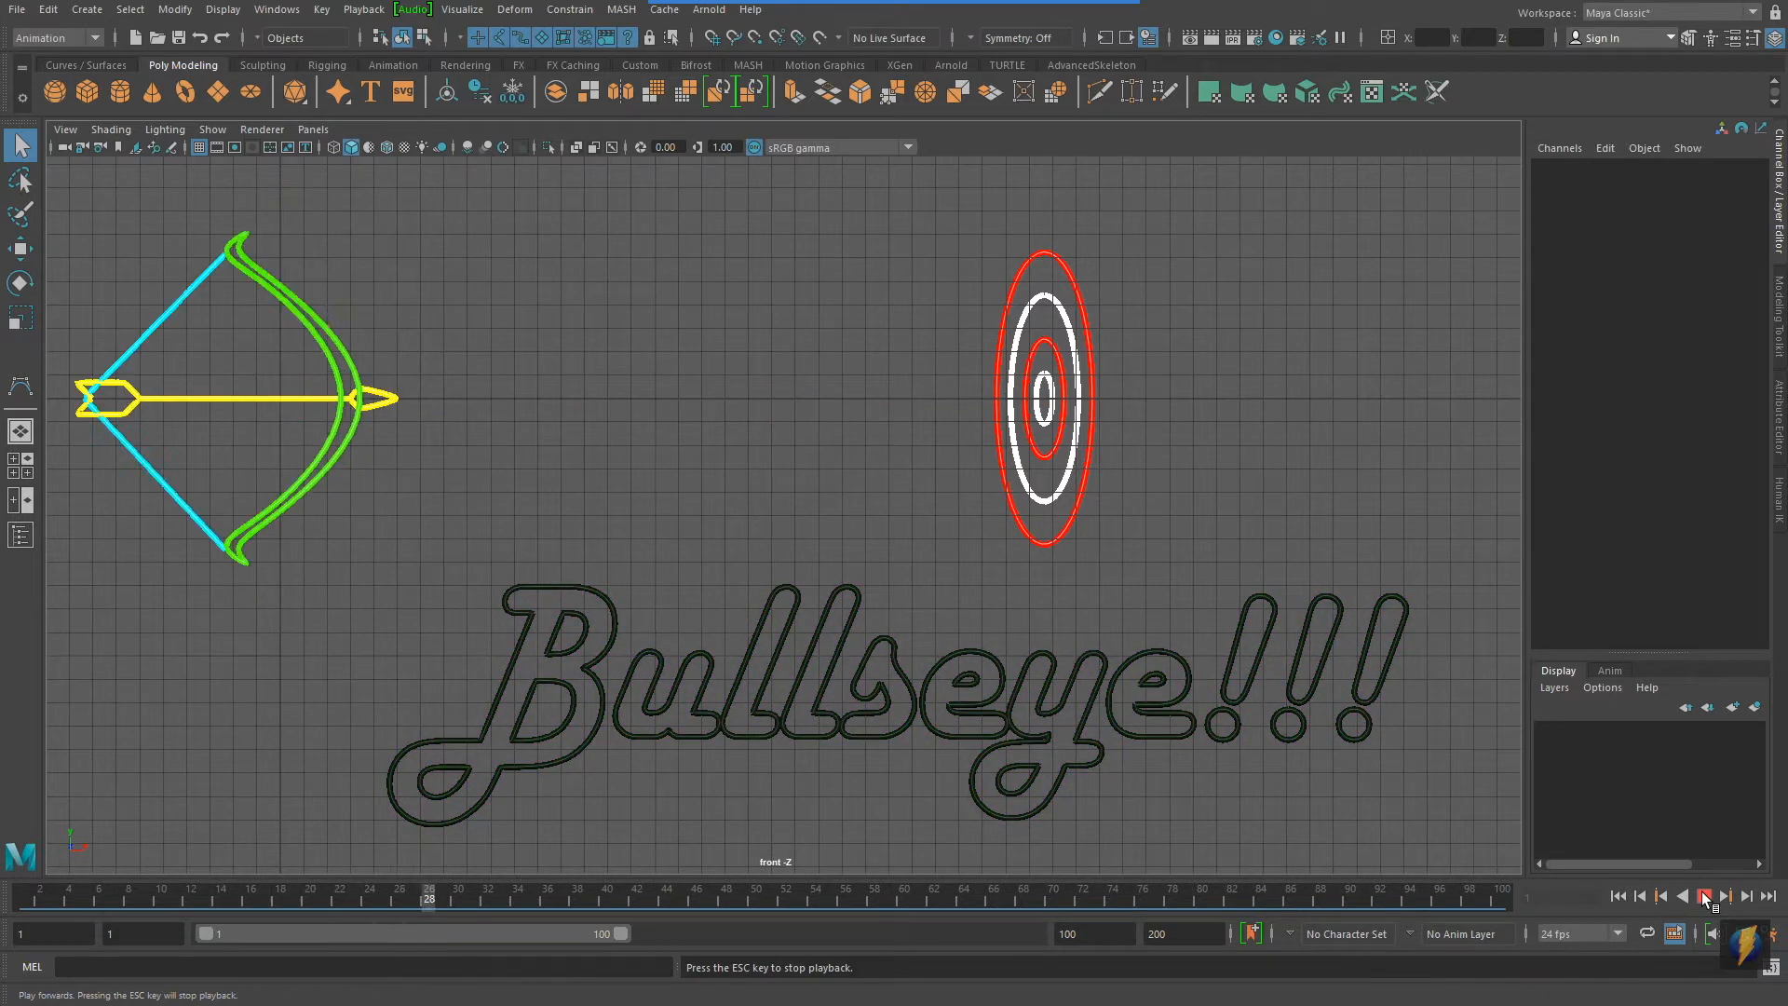
{"action": "left_click", "coordinate": [1701, 893]}
{"action": "mouse_move", "coordinate": [885, 892]}
{"action": "left_mouse_down"}
{"action": "mouse_move", "coordinate": [334, 904]}
{"action": "mouse_move", "coordinate": [522, 905]}
{"action": "left_mouse_up"}
{"action": "left_click_drag", "start_coordinate": [652, 903], "coordinate": [798, 899]}
Render frame 53 of the neon scene with Maya Software, review the image, and close the render window
{"action": "left_click", "coordinate": [1208, 37]}
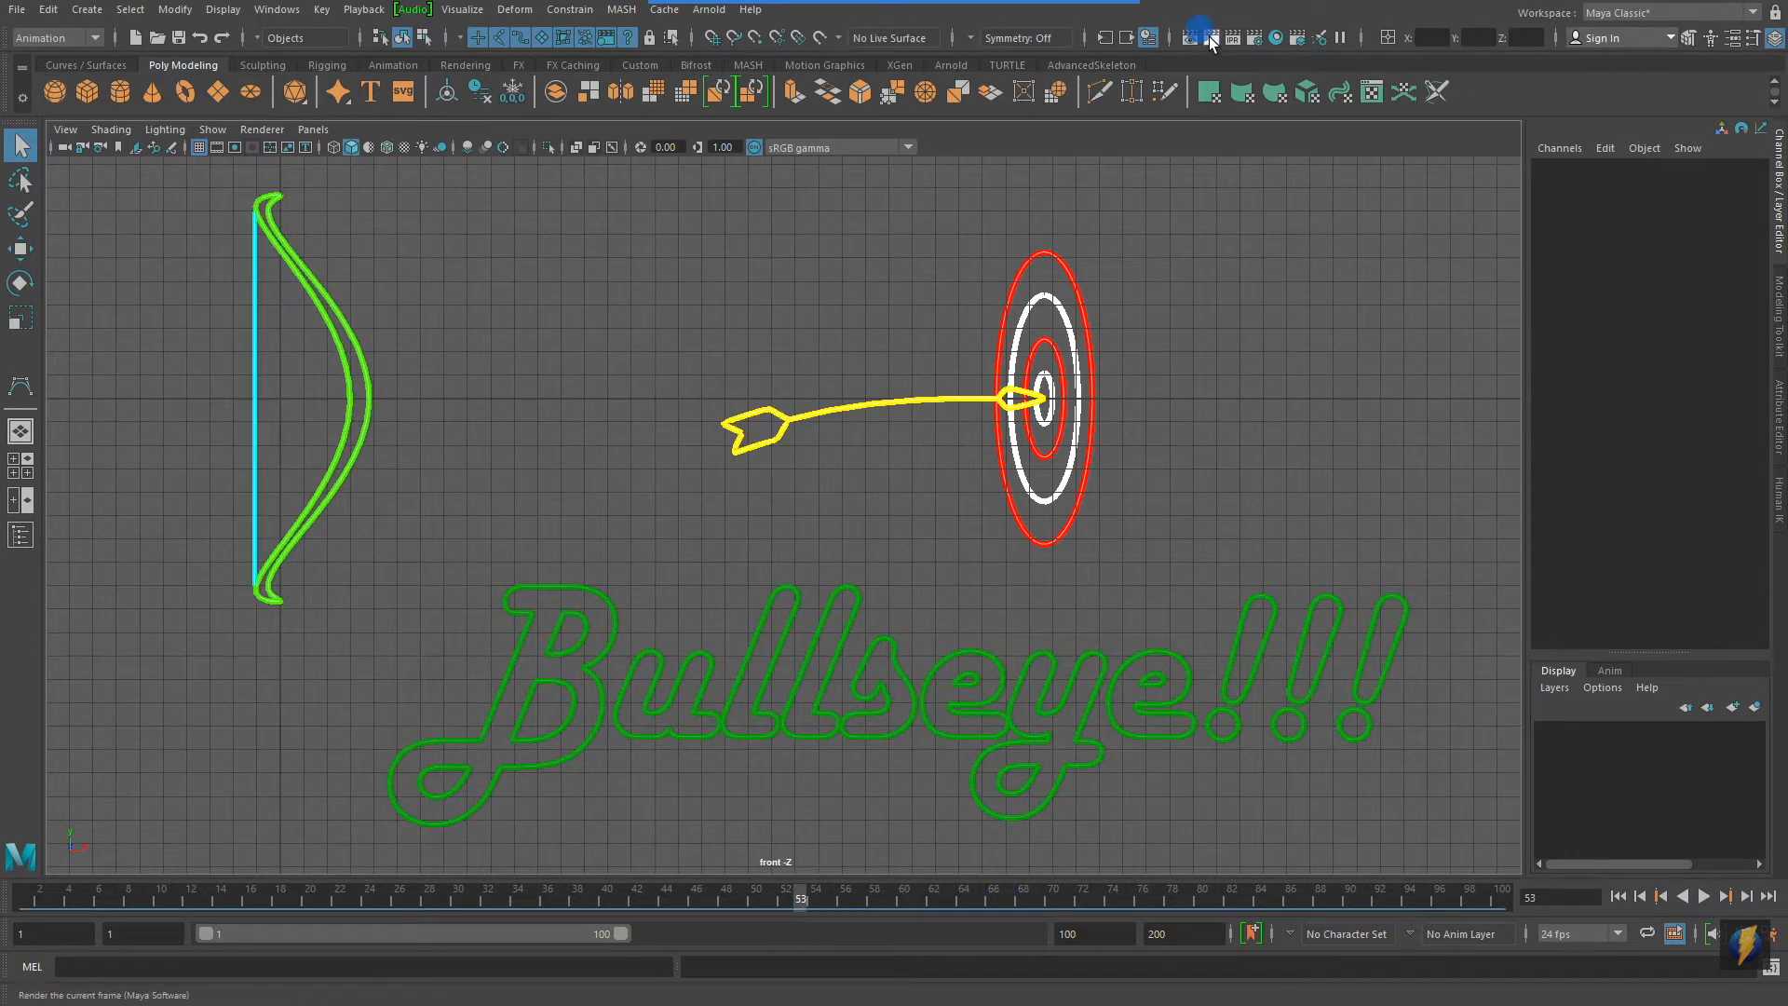
{"action": "left_click", "coordinate": [1151, 238]}
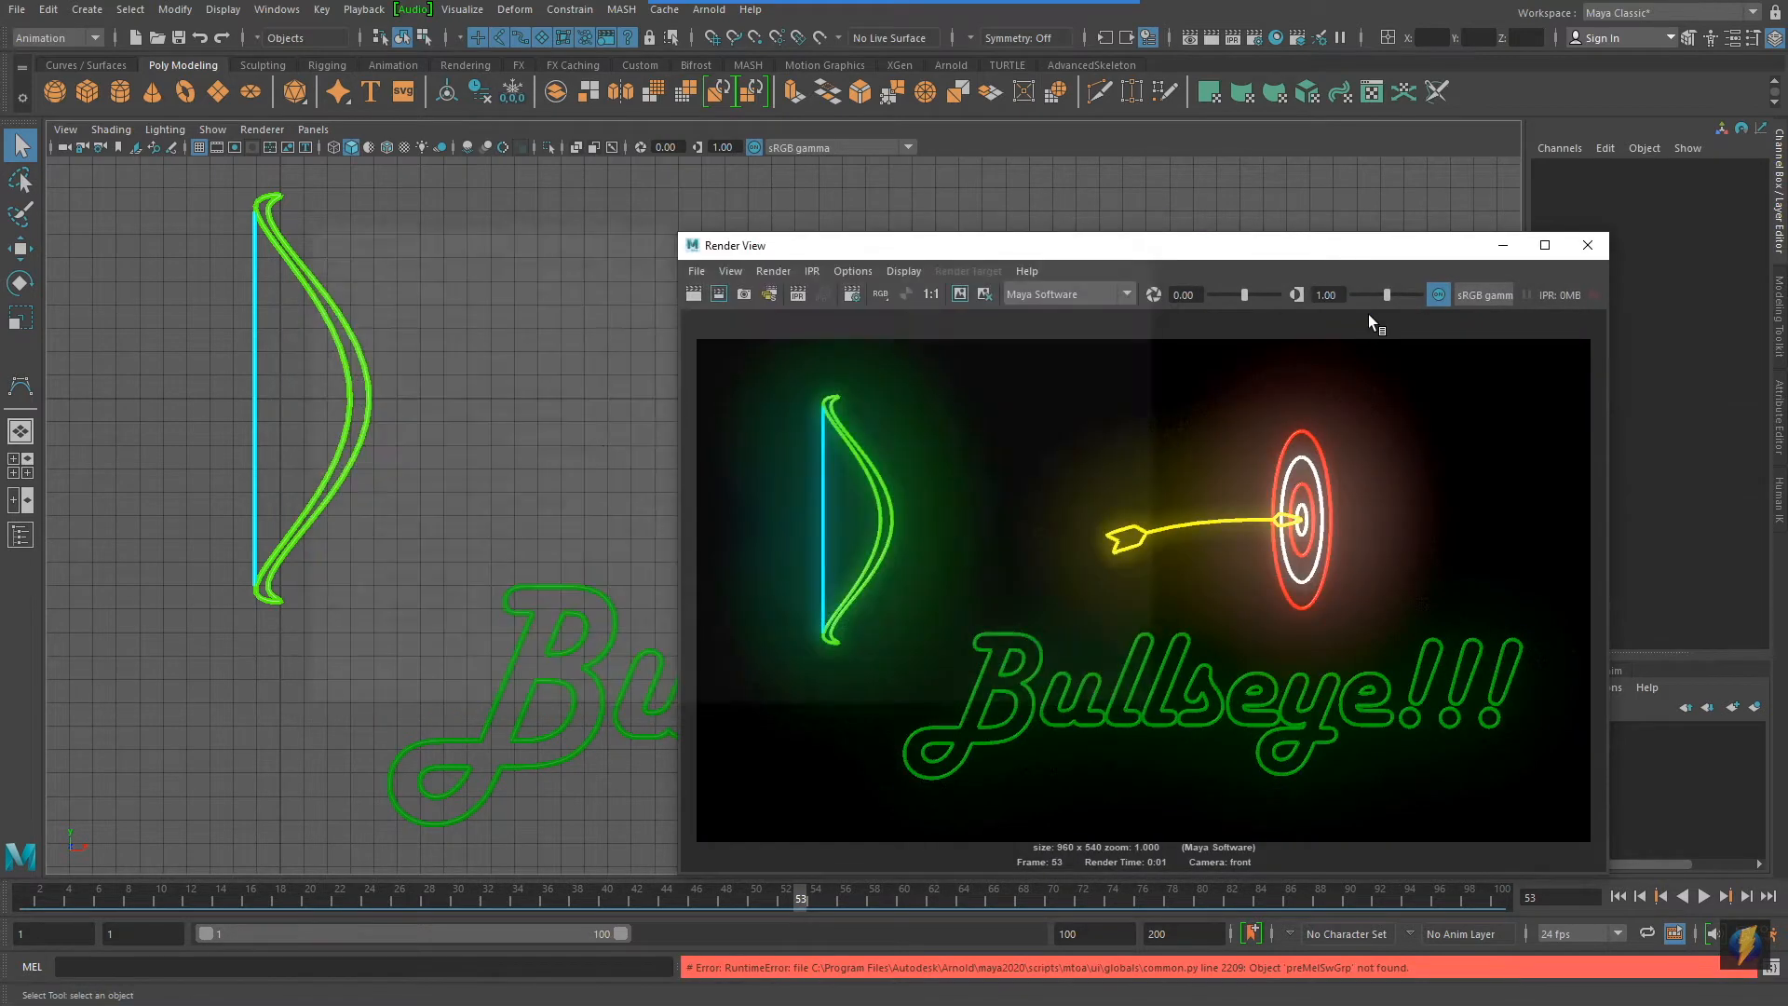
{"action": "left_click_drag", "start_coordinate": [1323, 257], "coordinate": [1183, 149]}
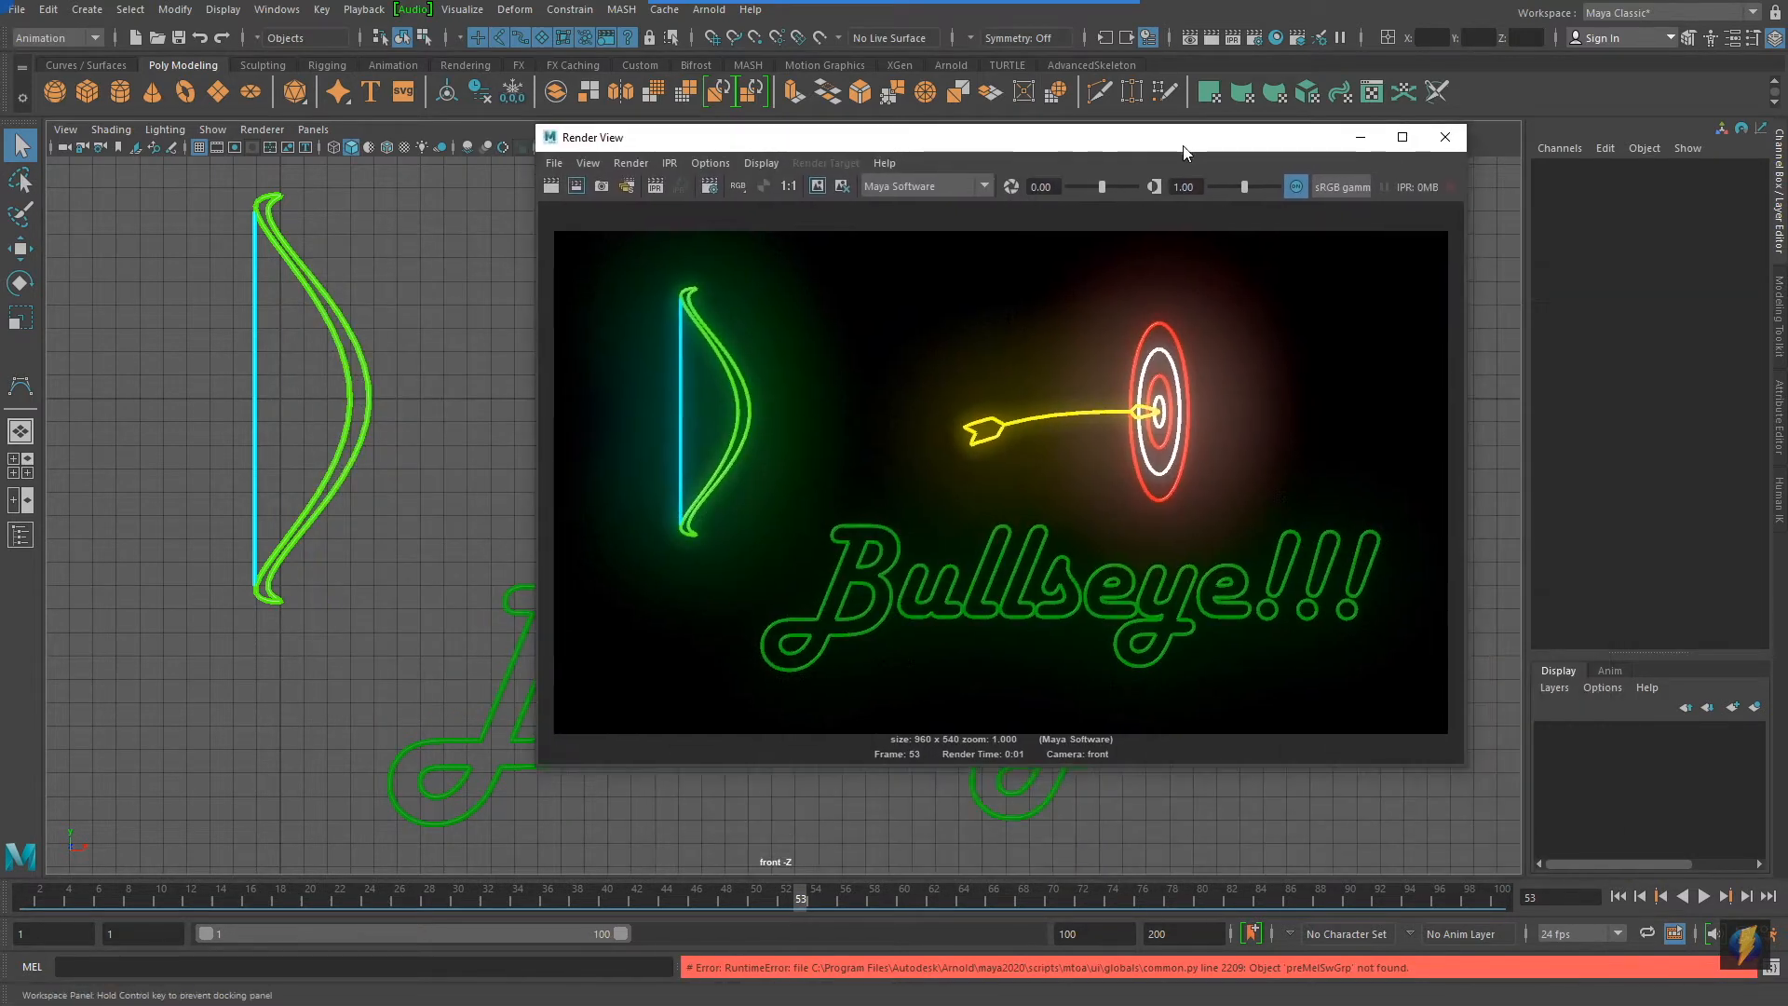
{"action": "left_click", "coordinate": [1449, 138]}
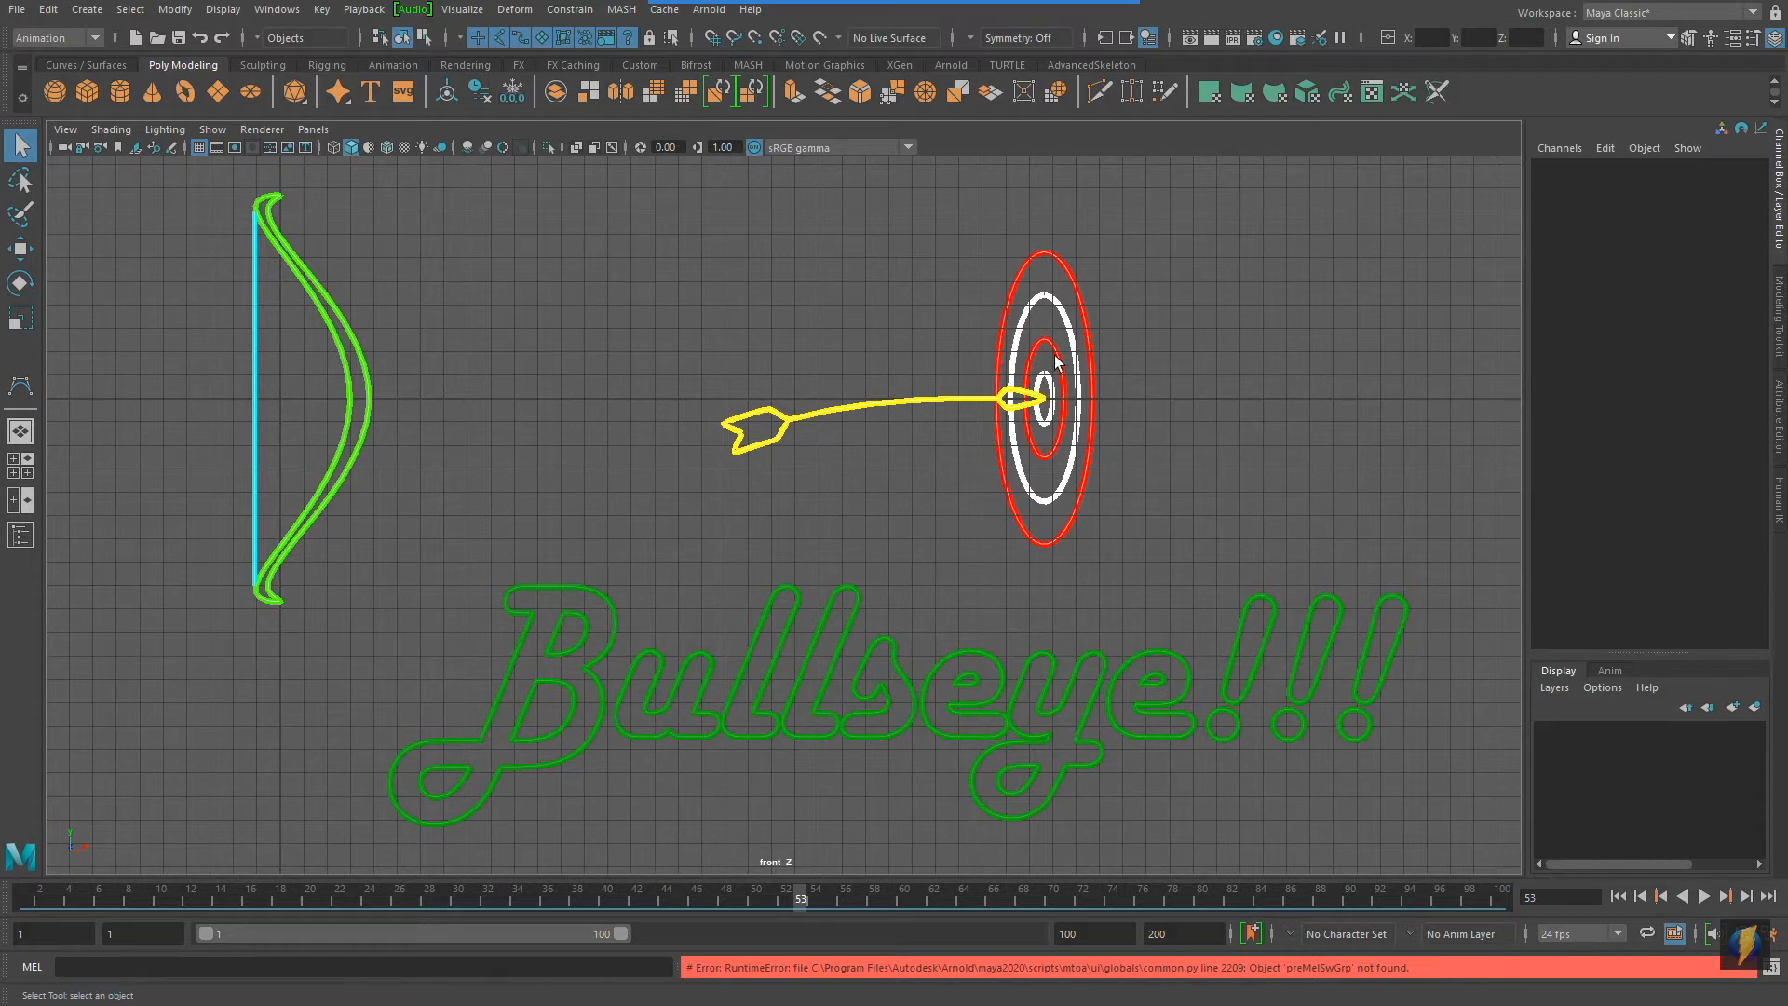
{"action": "left_click_drag", "start_coordinate": [980, 210], "coordinate": [1060, 284]}
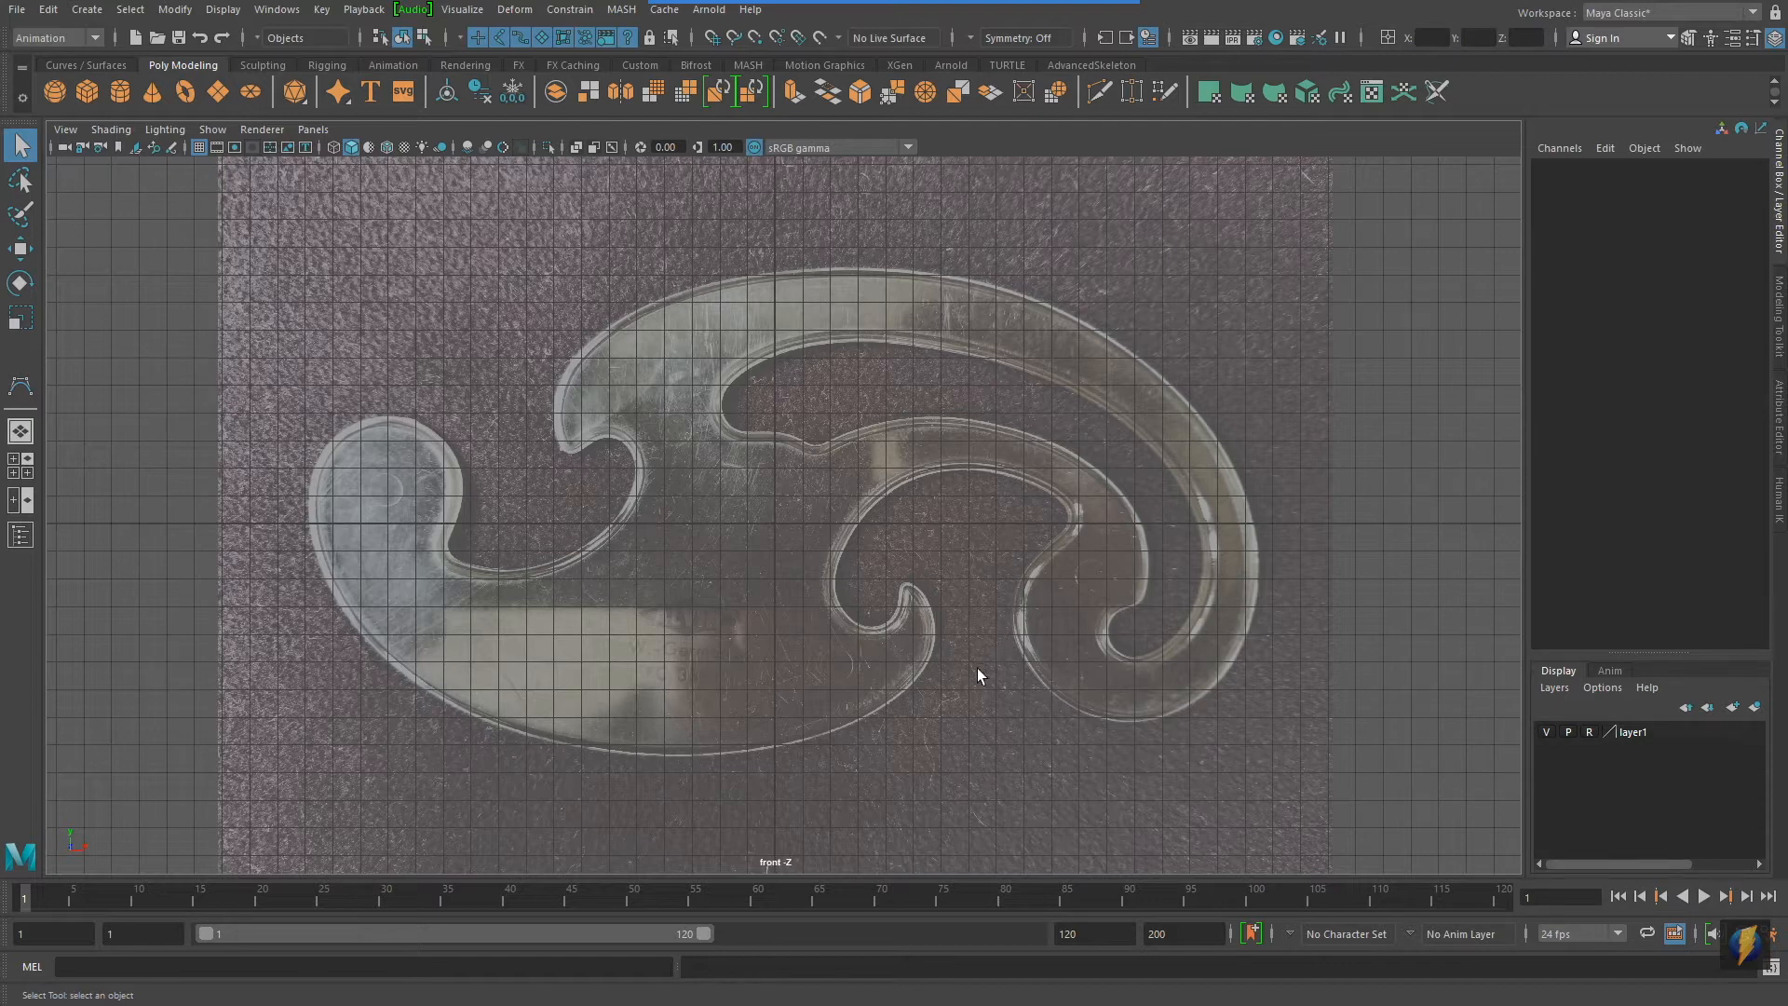
Start a CV curve on the French curve template's upper-right outer edge and trace over the top to the upper-left tip
{"action": "left_click", "coordinate": [87, 9]}
{"action": "mouse_move", "coordinate": [116, 150]}
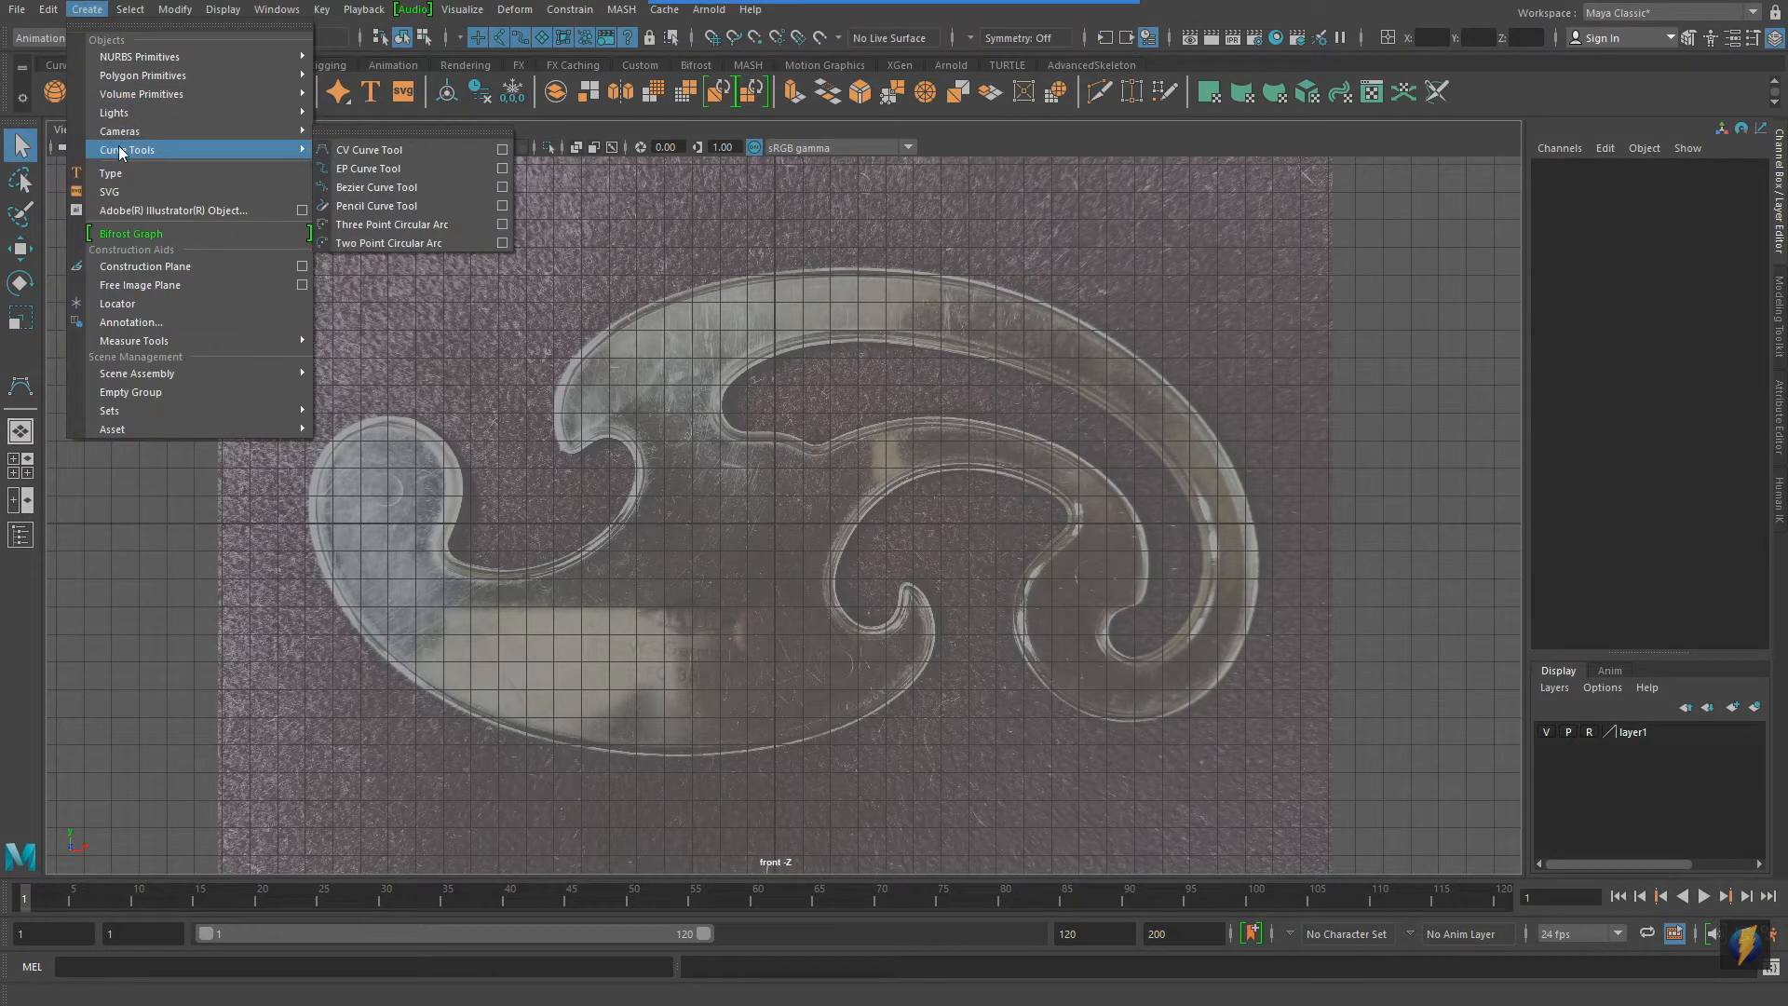
{"action": "left_click", "coordinate": [366, 149]}
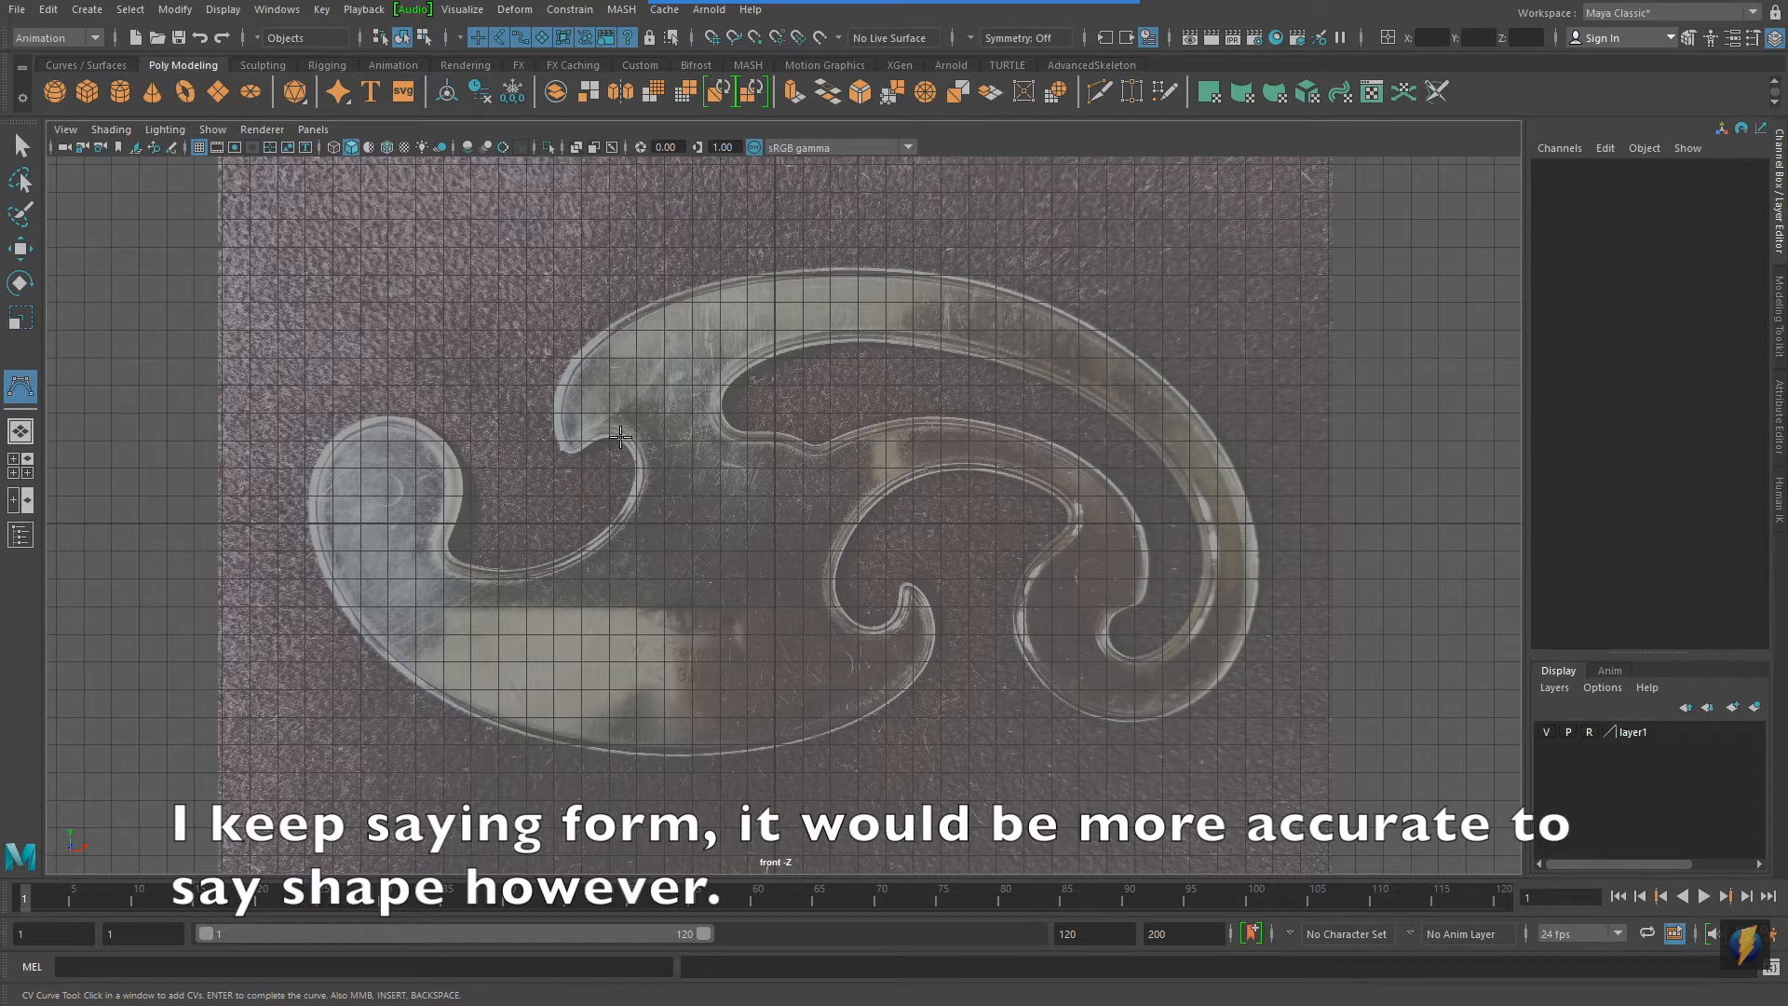
{"action": "left_click", "coordinate": [1189, 403]}
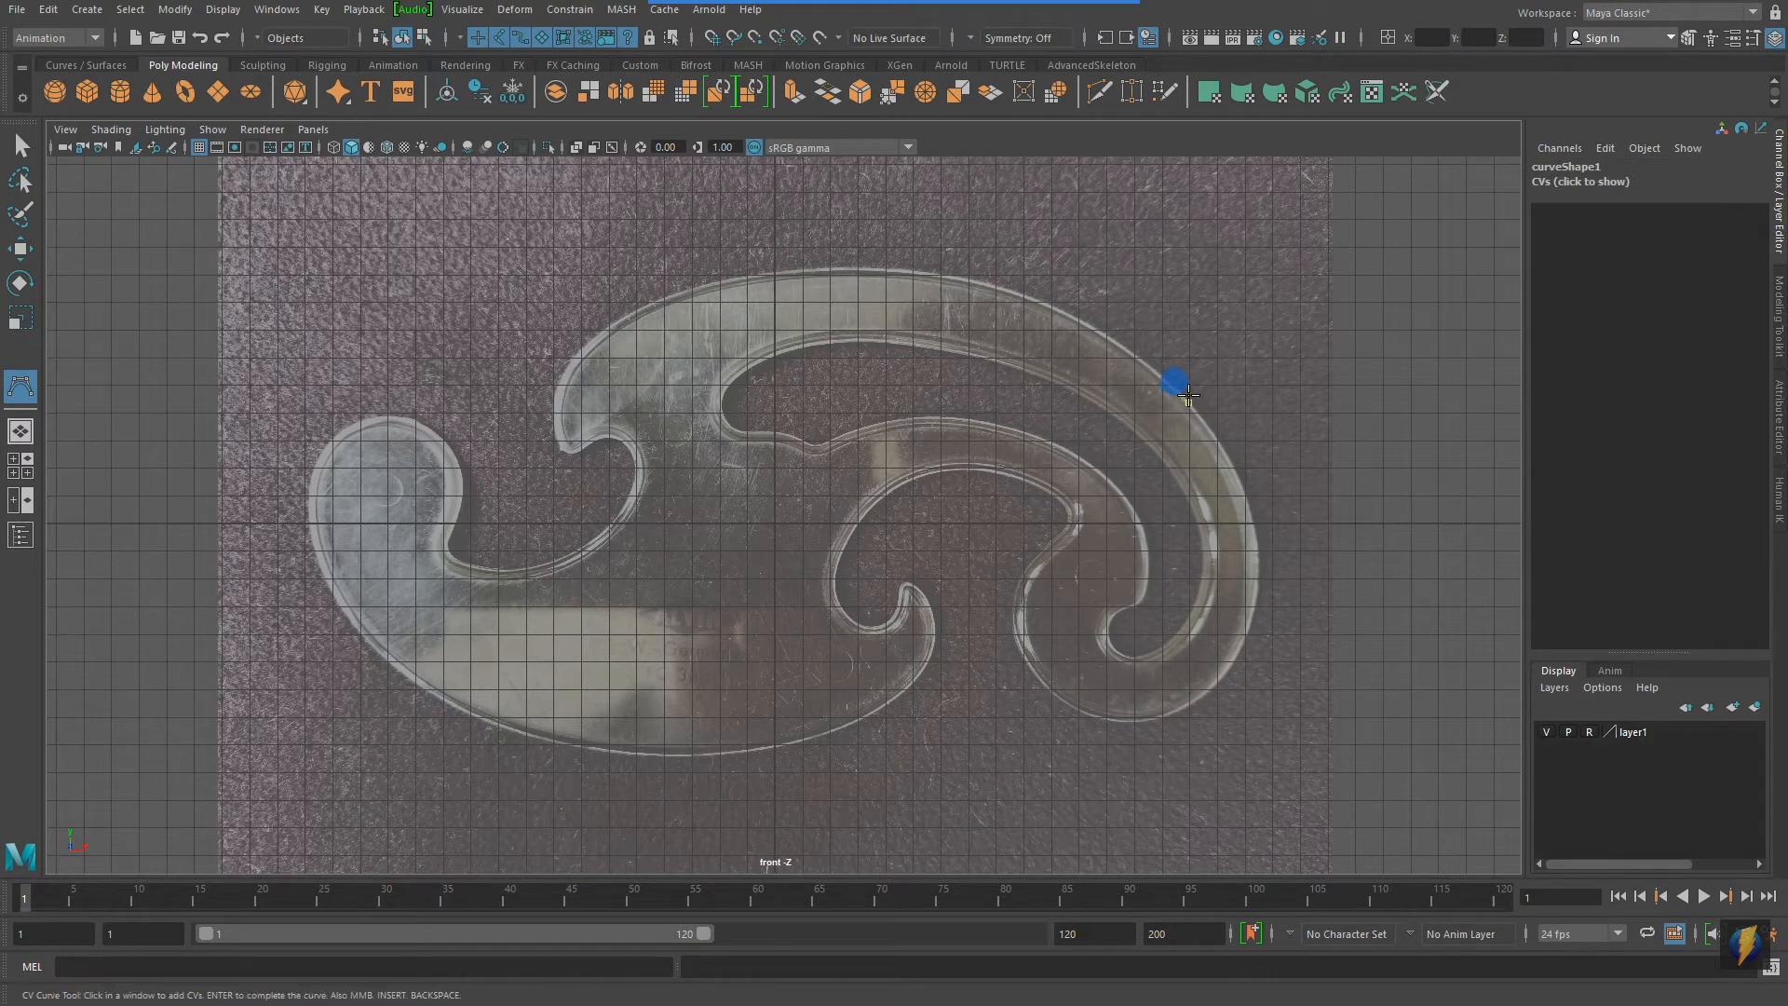
{"action": "left_click", "coordinate": [998, 288]}
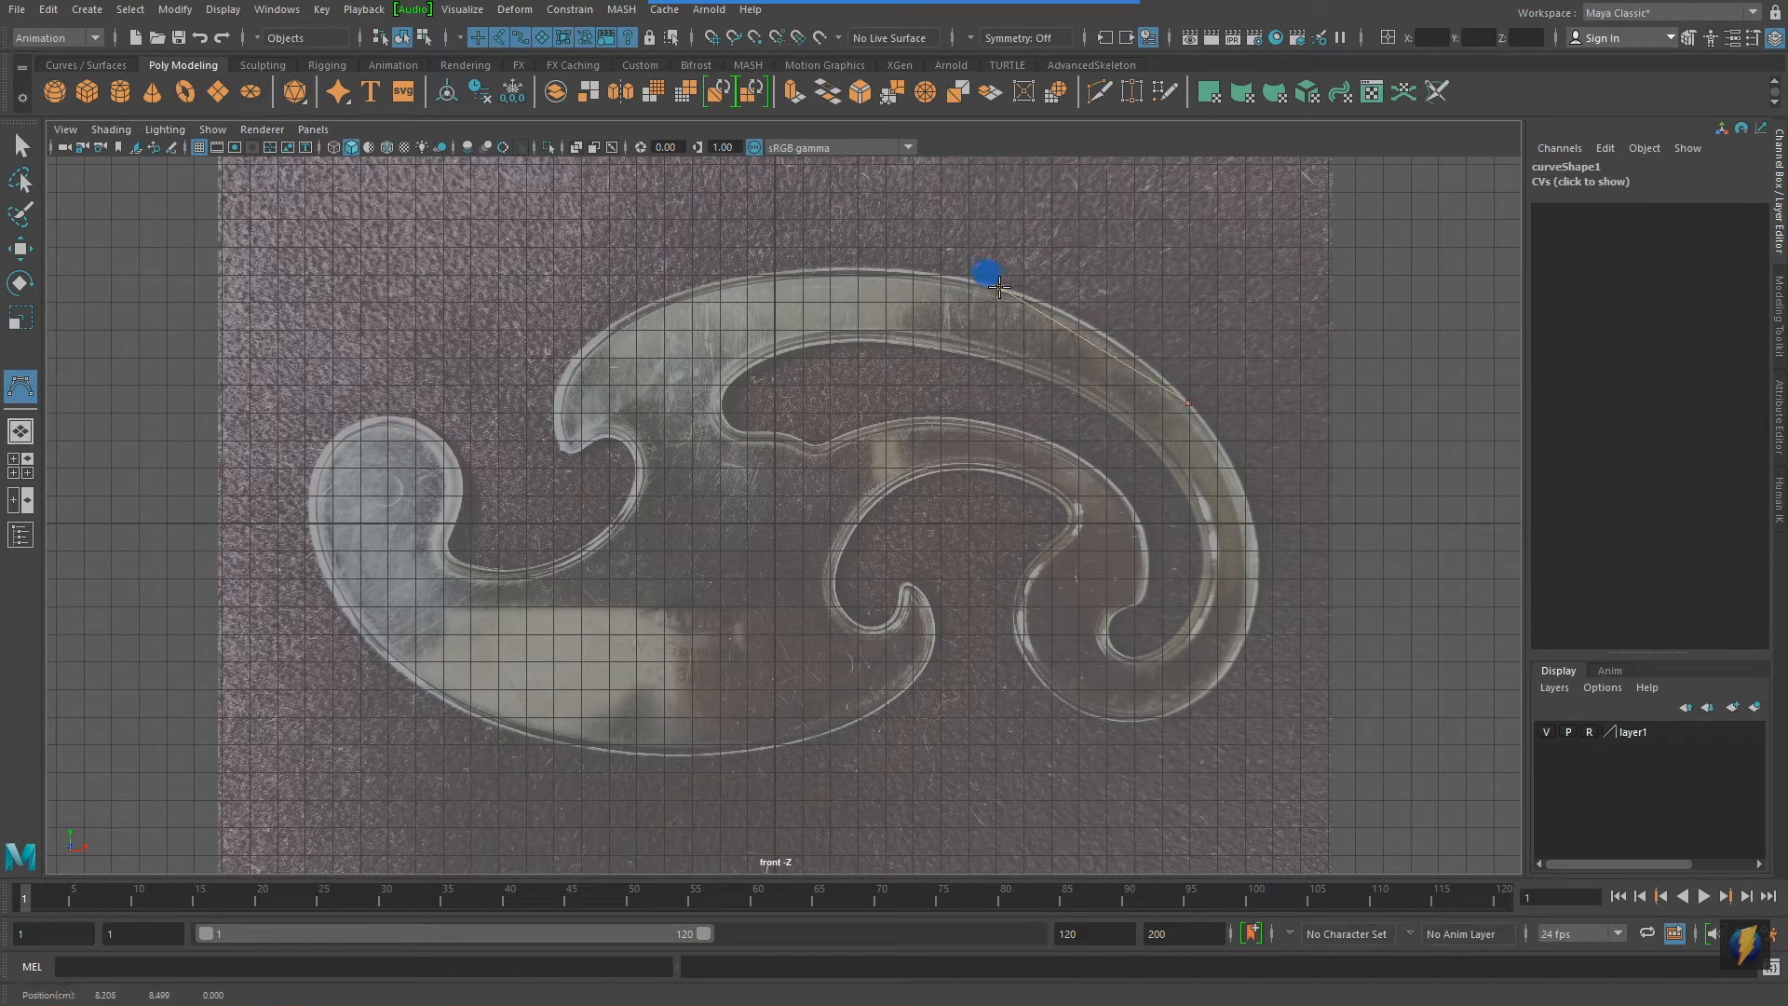
{"action": "left_click", "coordinate": [770, 271]}
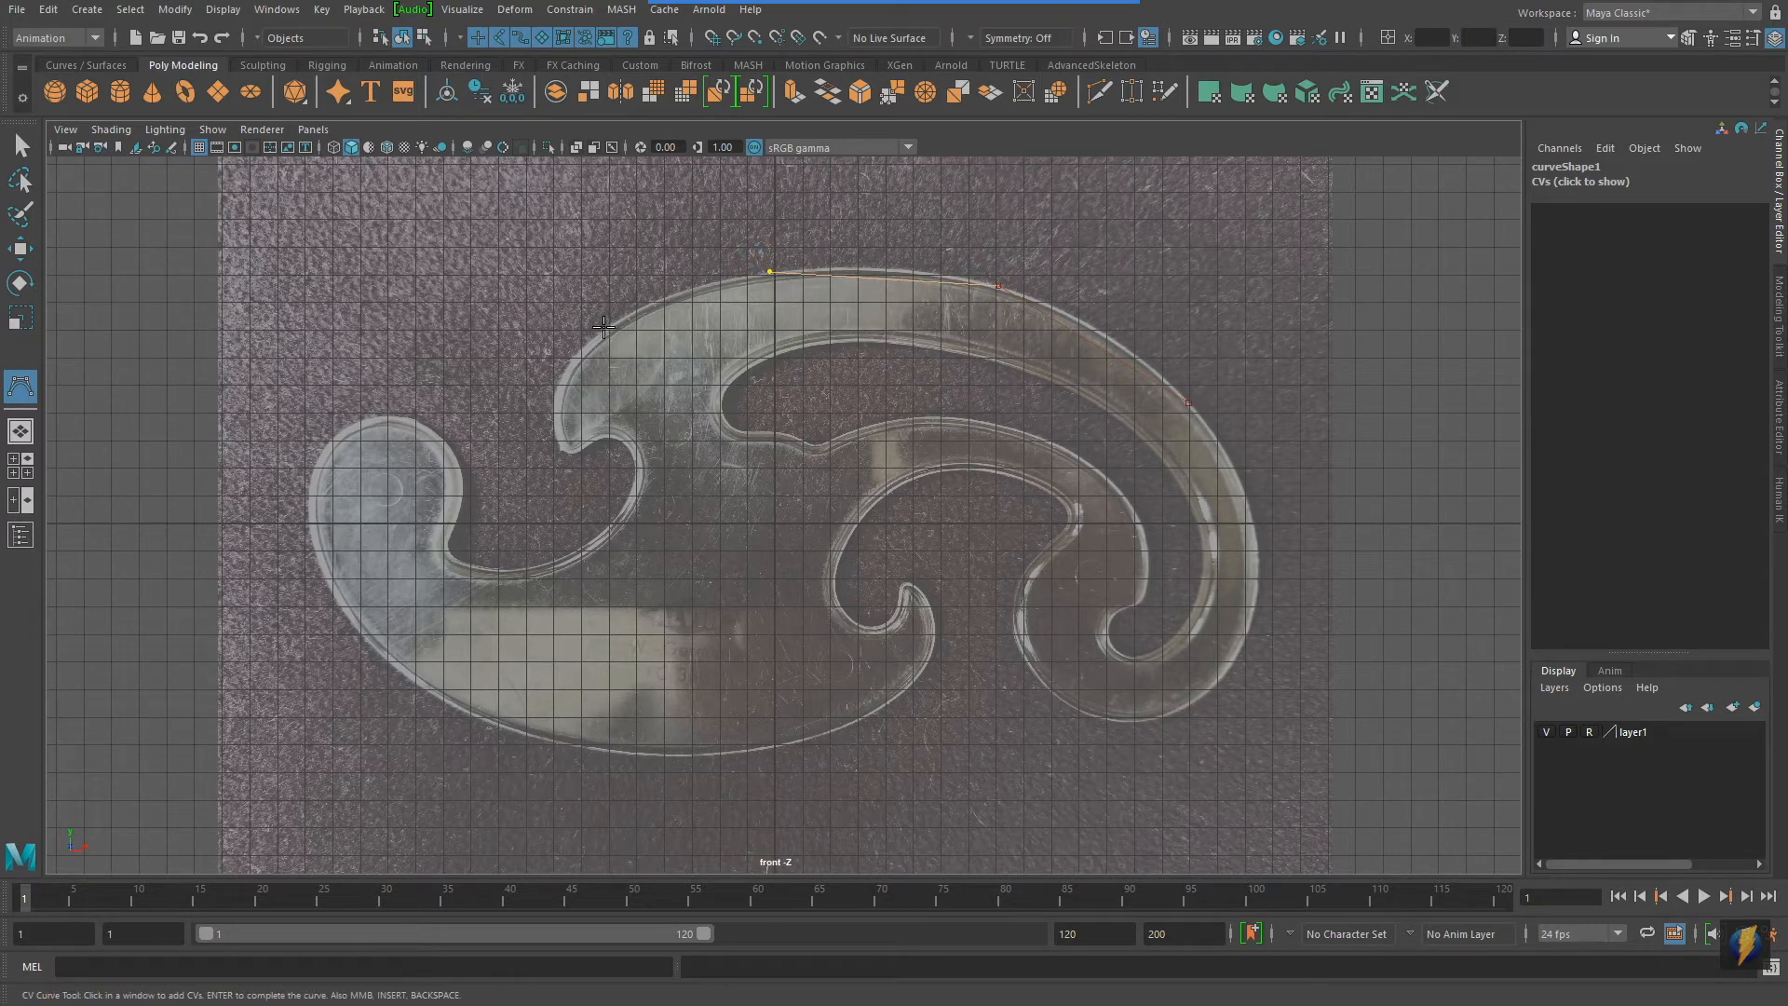
{"action": "mouse_move", "coordinate": [606, 327]}
{"action": "left_mouse_down"}
{"action": "mouse_move", "coordinate": [628, 322]}
{"action": "mouse_move", "coordinate": [604, 312]}
{"action": "mouse_move", "coordinate": [588, 340]}
{"action": "left_mouse_up"}
{"action": "left_click", "coordinate": [554, 426]}
{"action": "left_click_drag", "start_coordinate": [553, 426], "coordinate": [569, 454]}
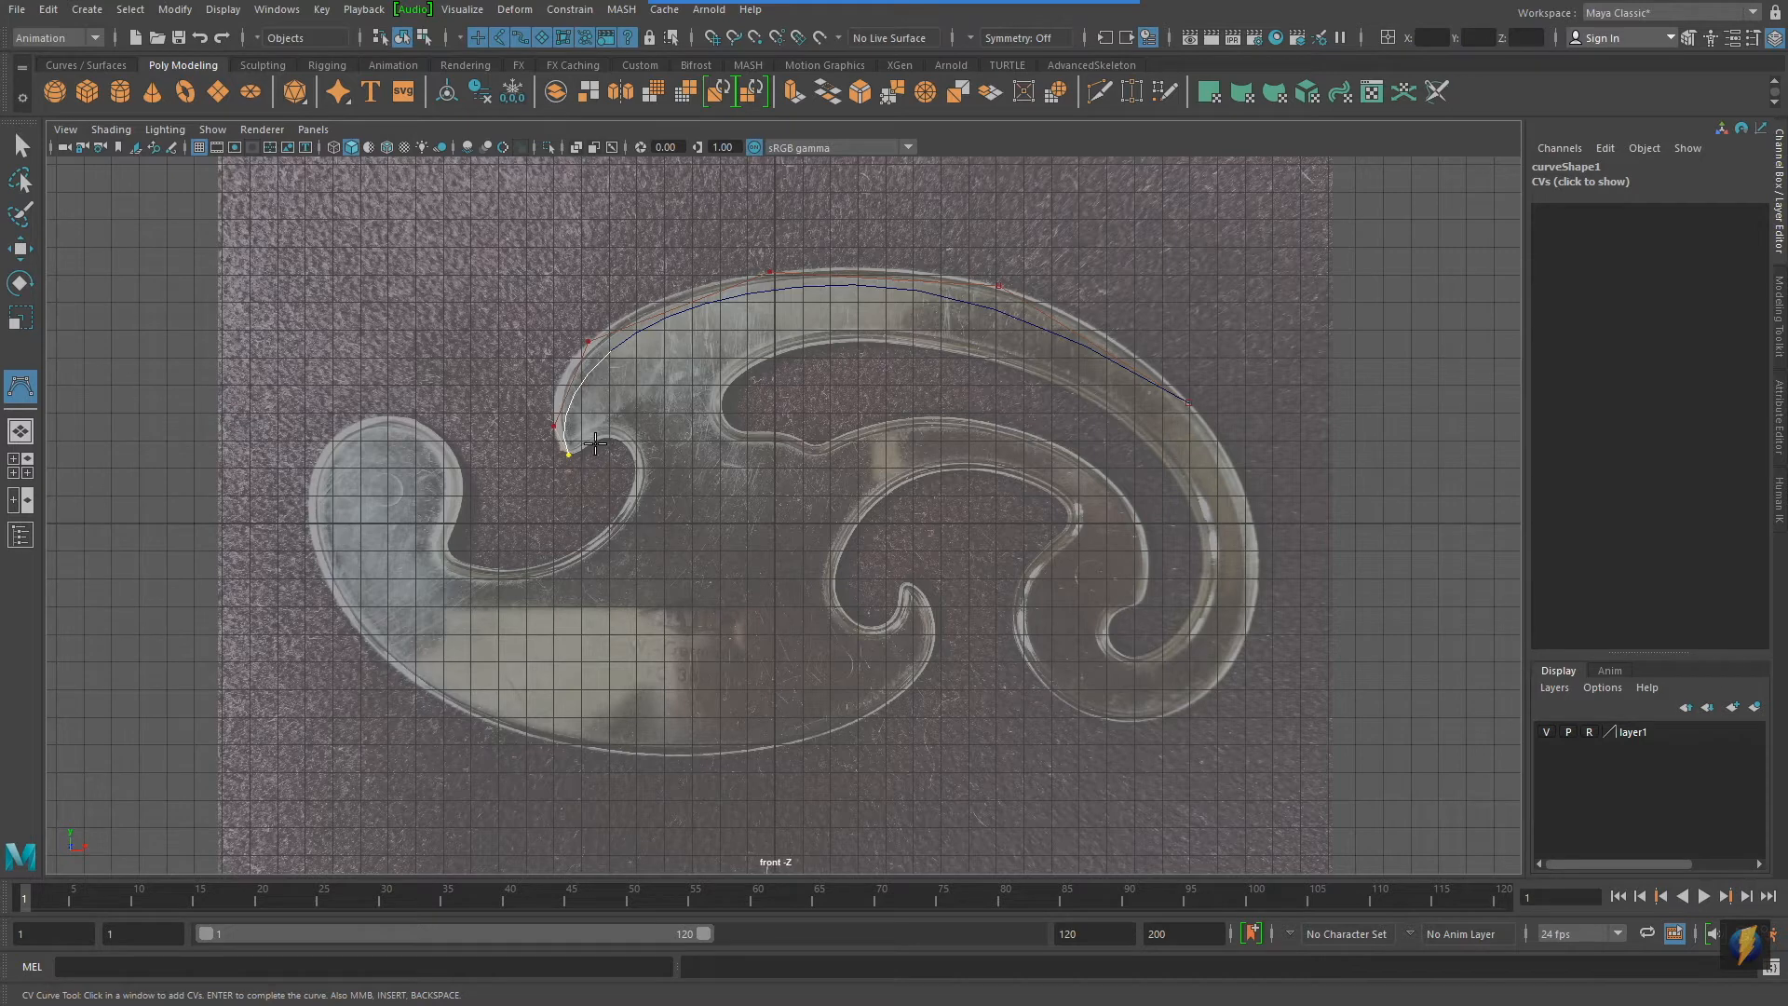
Continue the CV curve from the upper-left tip around the concave notch to the base of the left lobe
{"action": "left_click", "coordinate": [595, 439]}
{"action": "left_click", "coordinate": [633, 459]}
{"action": "left_click", "coordinate": [604, 536]}
{"action": "left_click", "coordinate": [494, 569]}
{"action": "left_click", "coordinate": [455, 559]}
{"action": "left_click", "coordinate": [456, 520]}
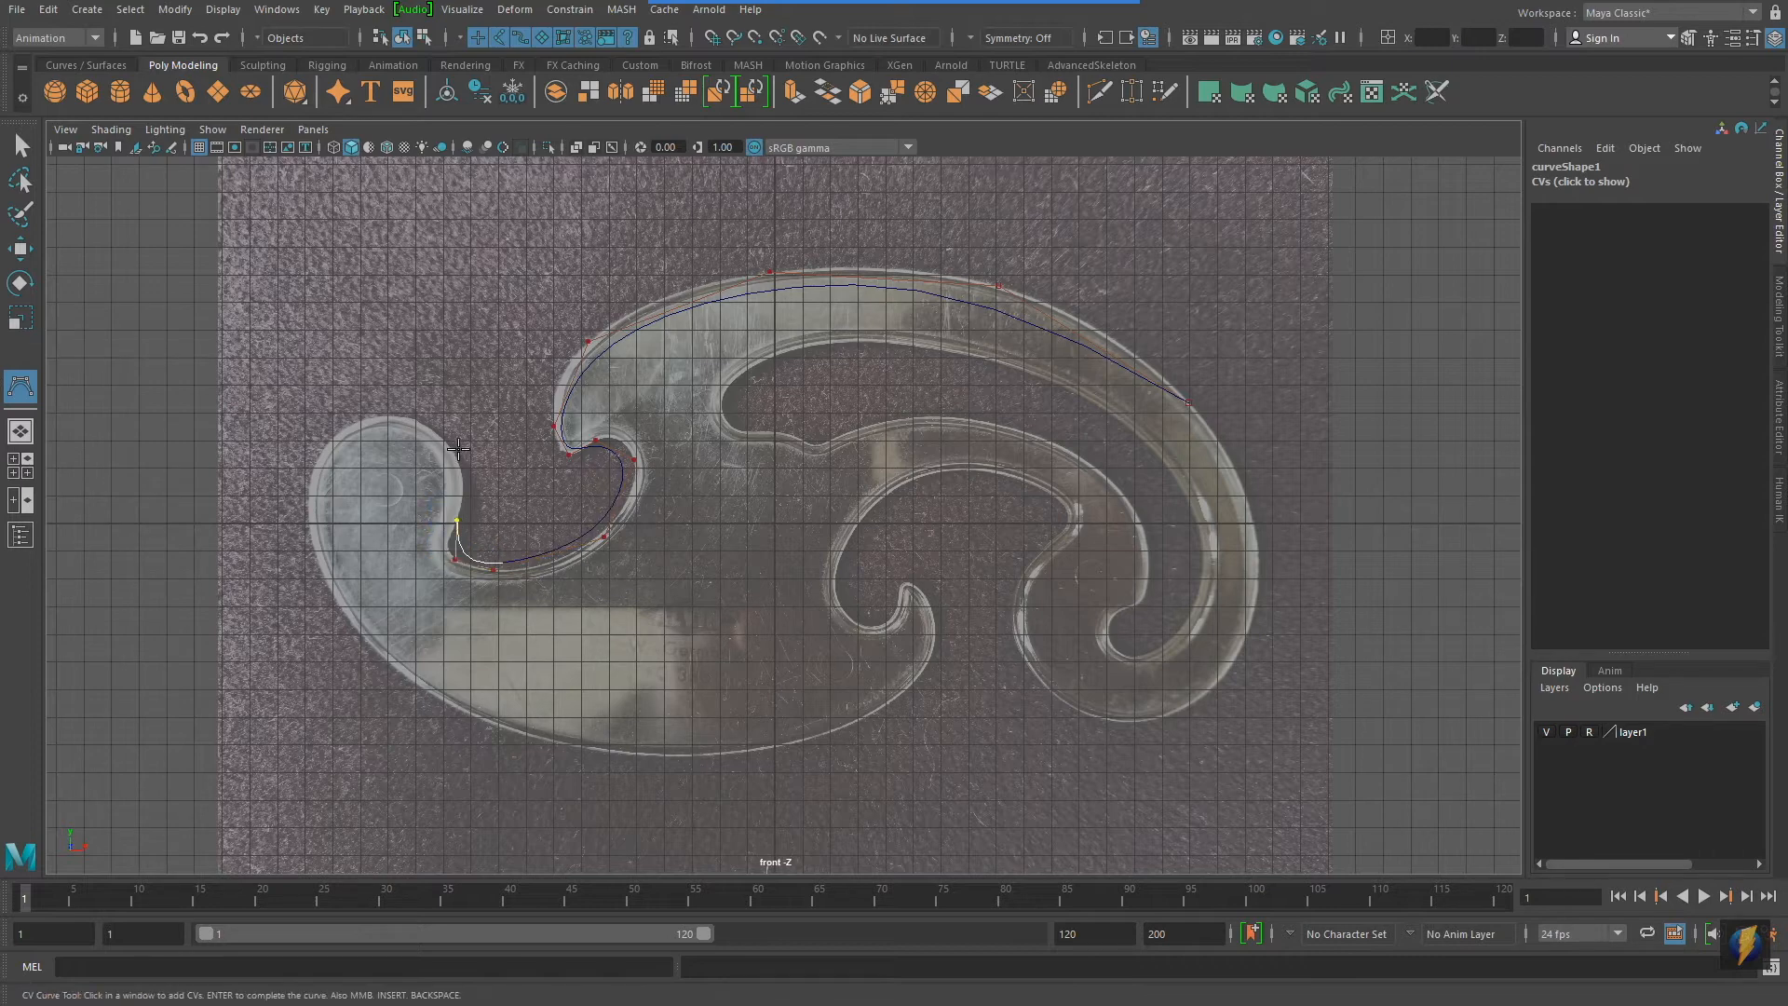
Trace the CV curve around the template's left lobe and along its lower edge to just below the central hook
{"action": "left_click", "coordinate": [431, 424]}
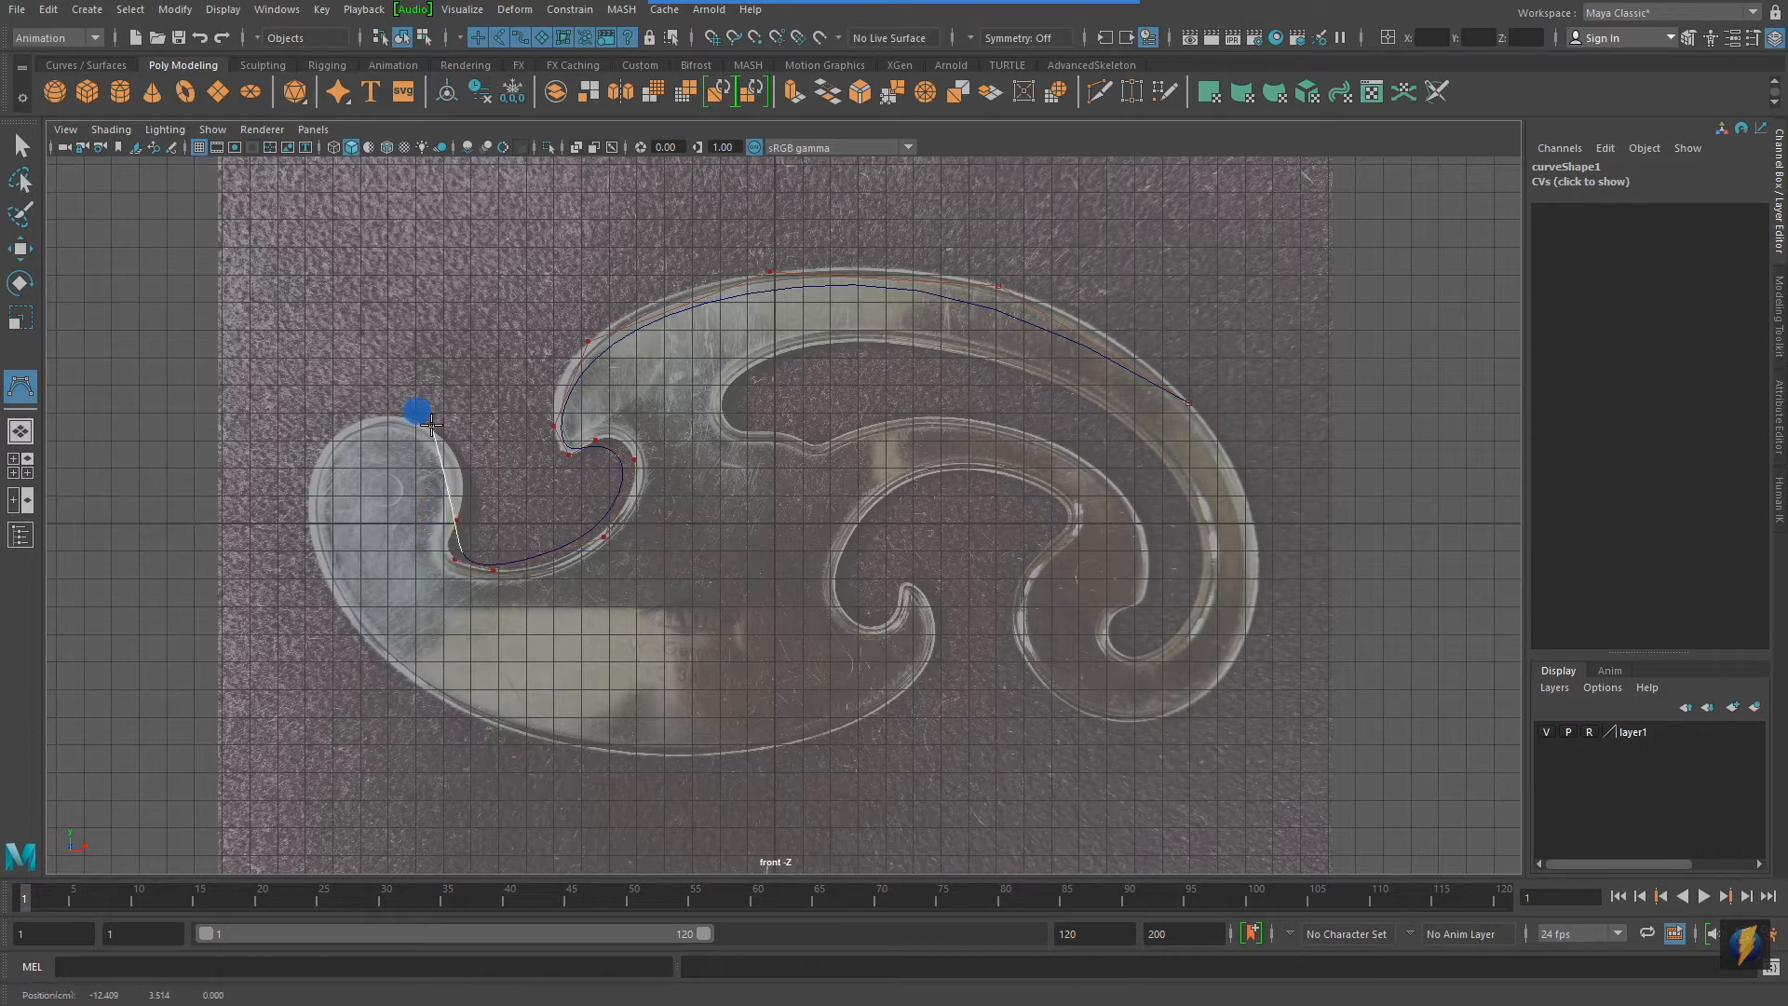
{"action": "left_click", "coordinate": [312, 466]}
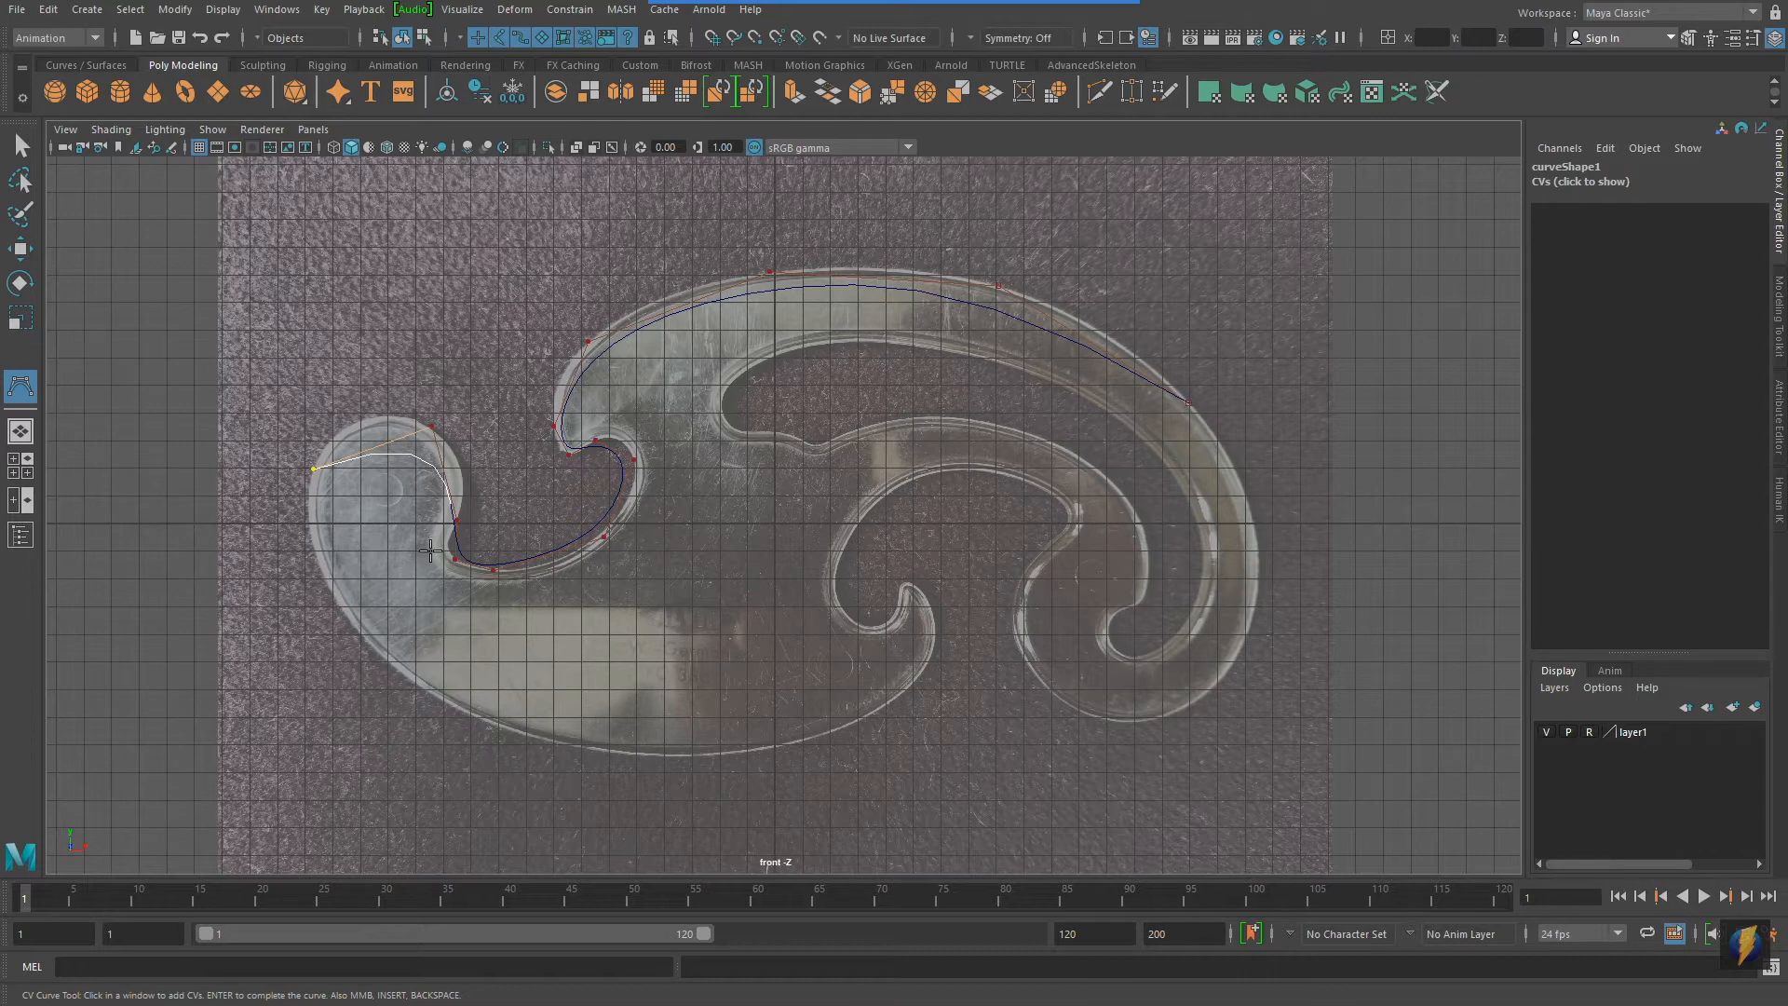
{"action": "left_click", "coordinate": [350, 626]}
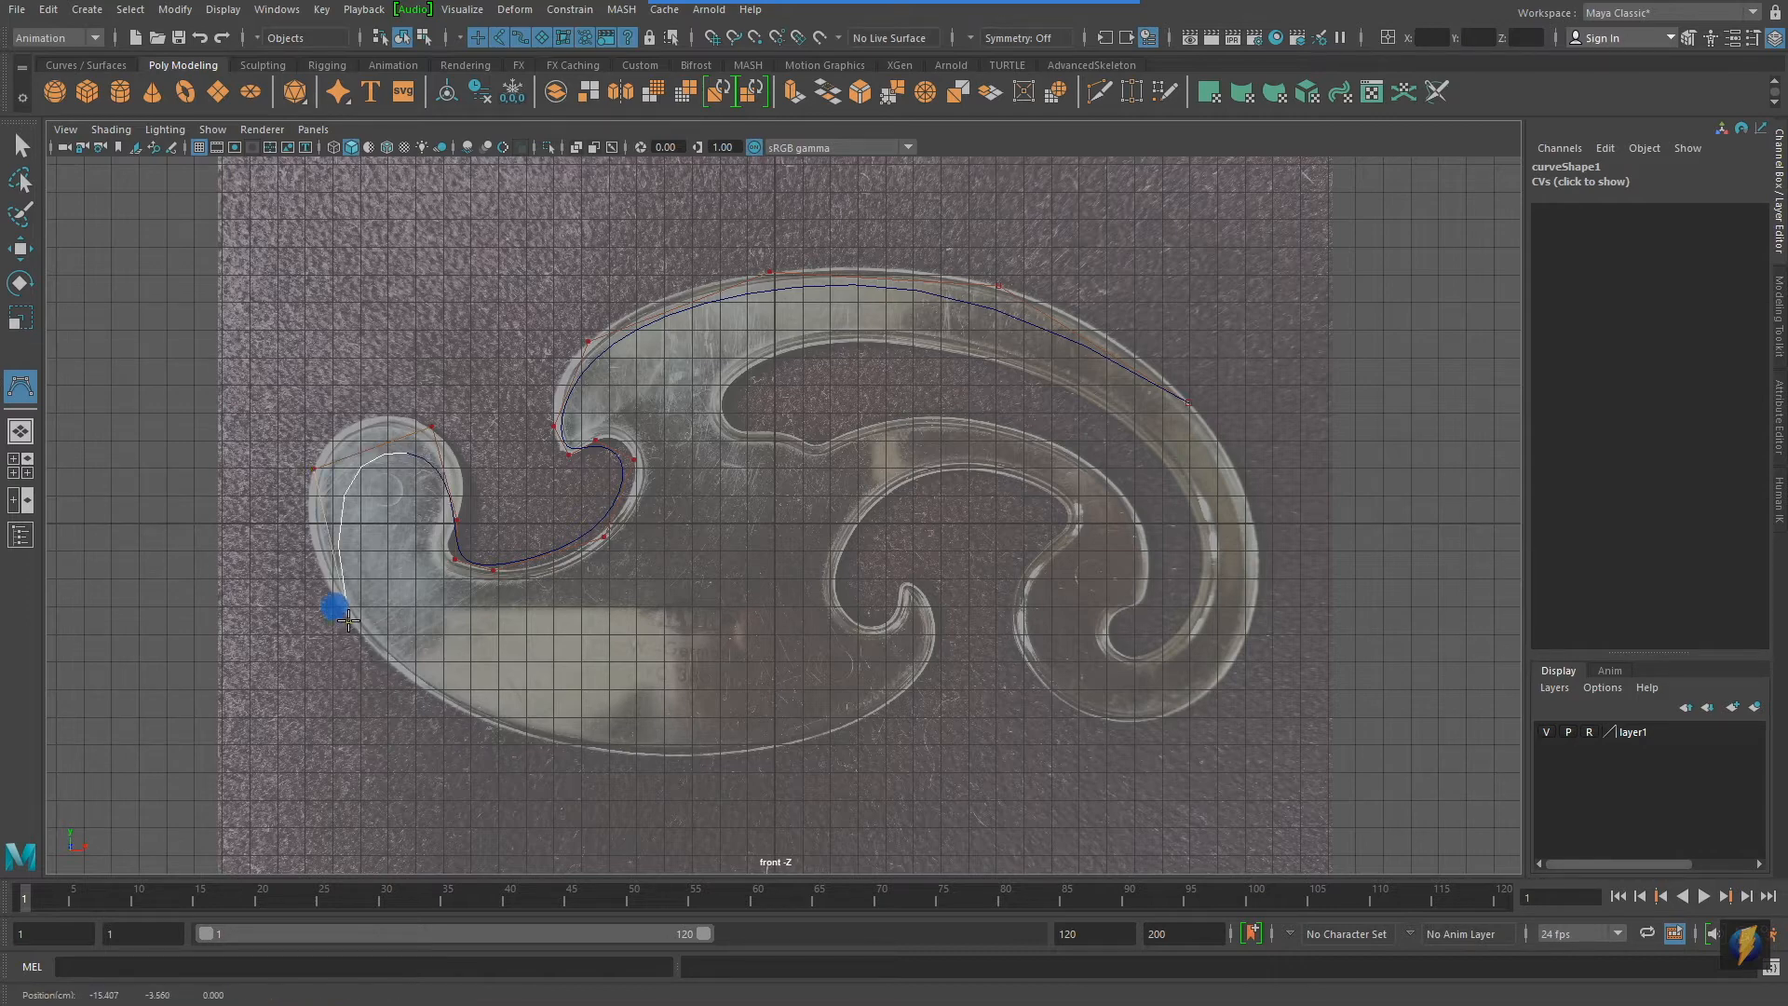
{"action": "left_click", "coordinate": [524, 736]}
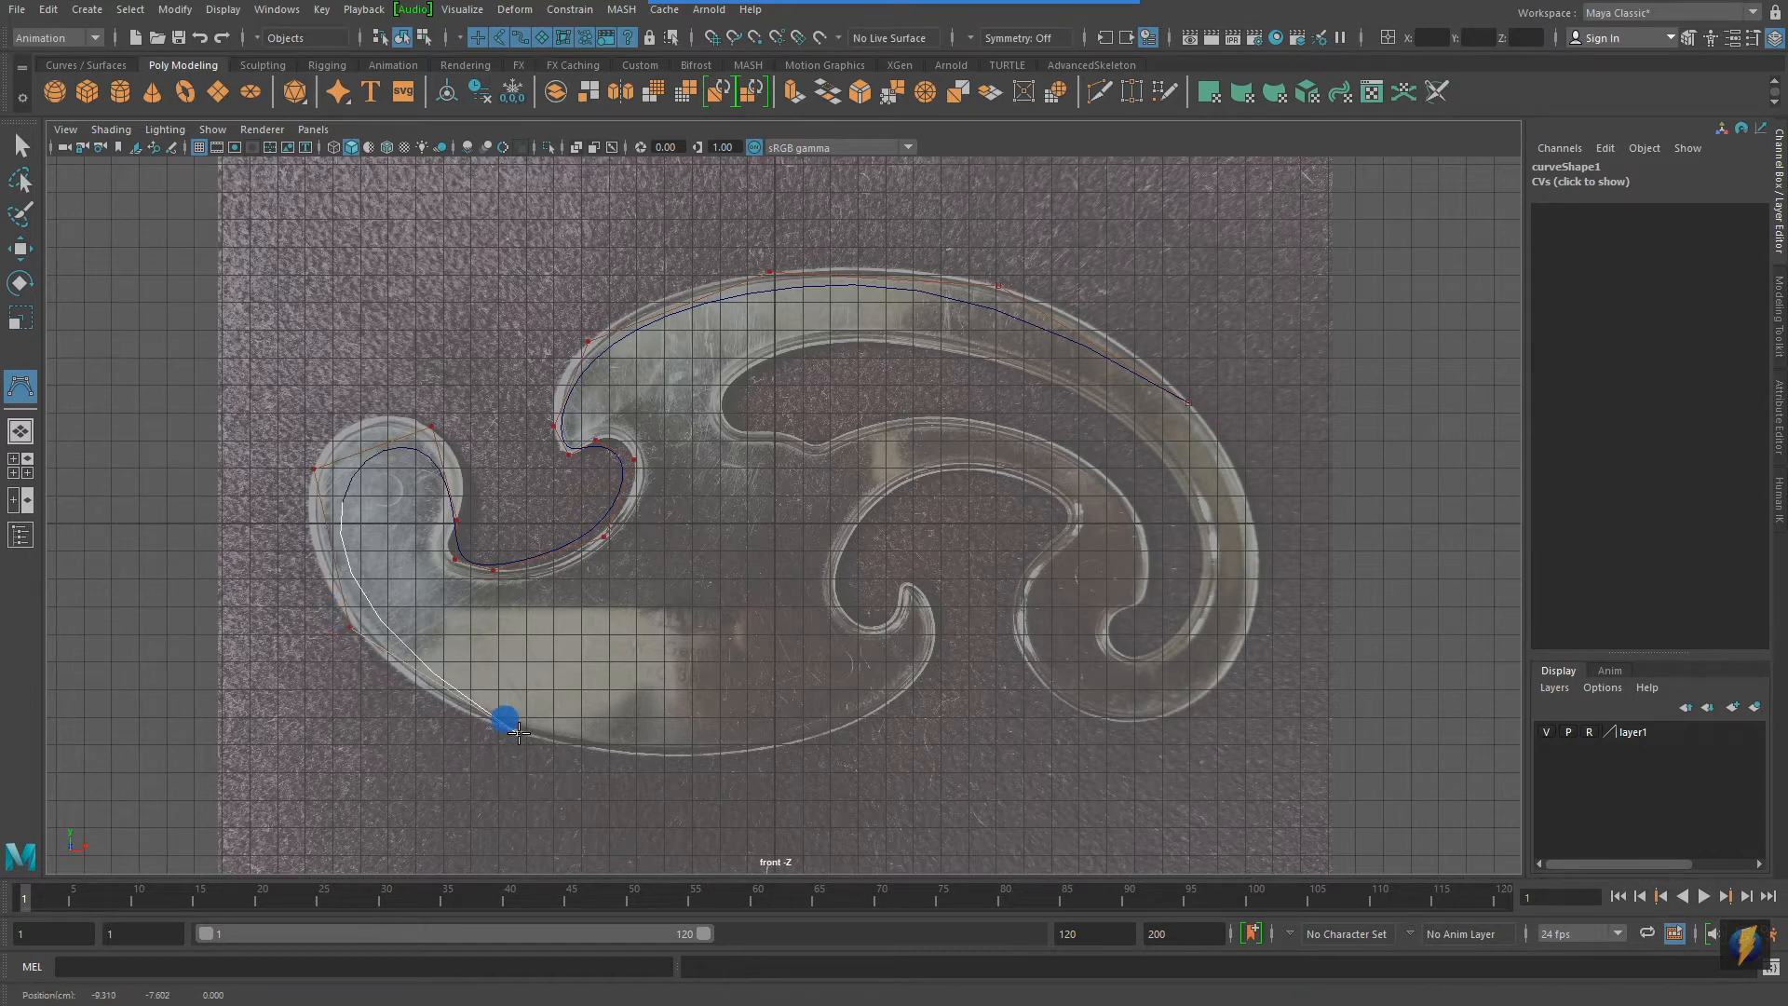
{"action": "left_click", "coordinate": [827, 733]}
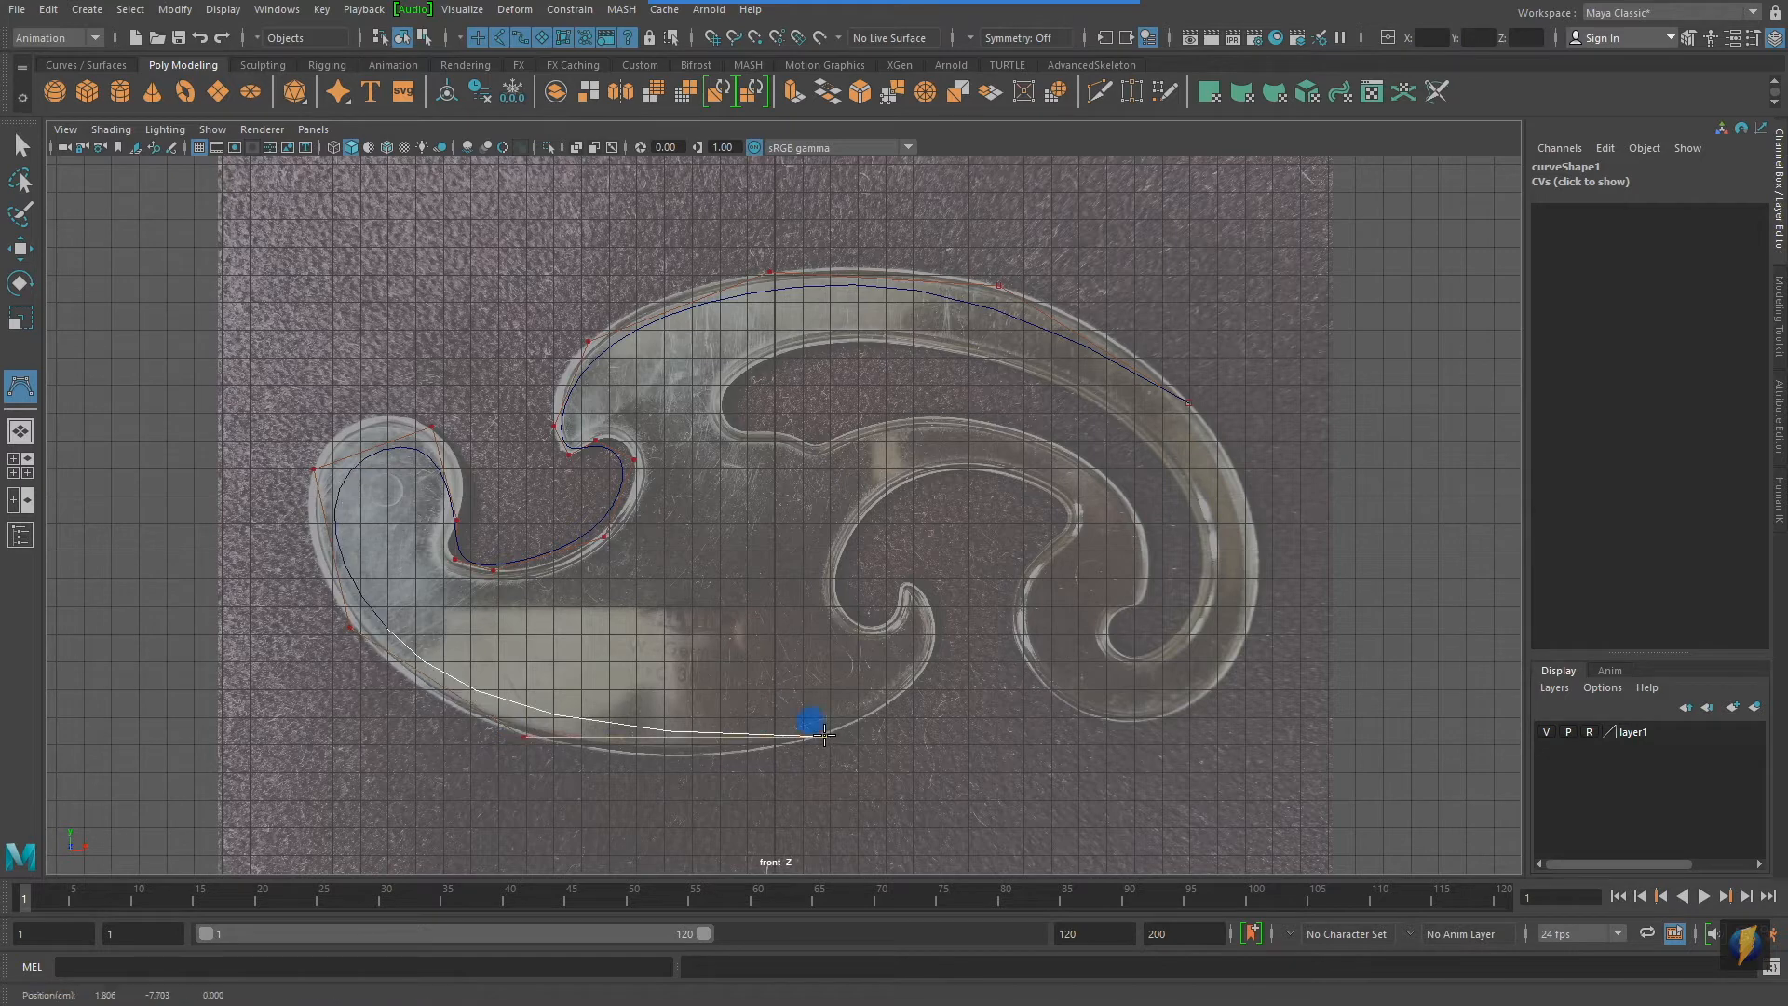
{"action": "left_click", "coordinate": [933, 625]}
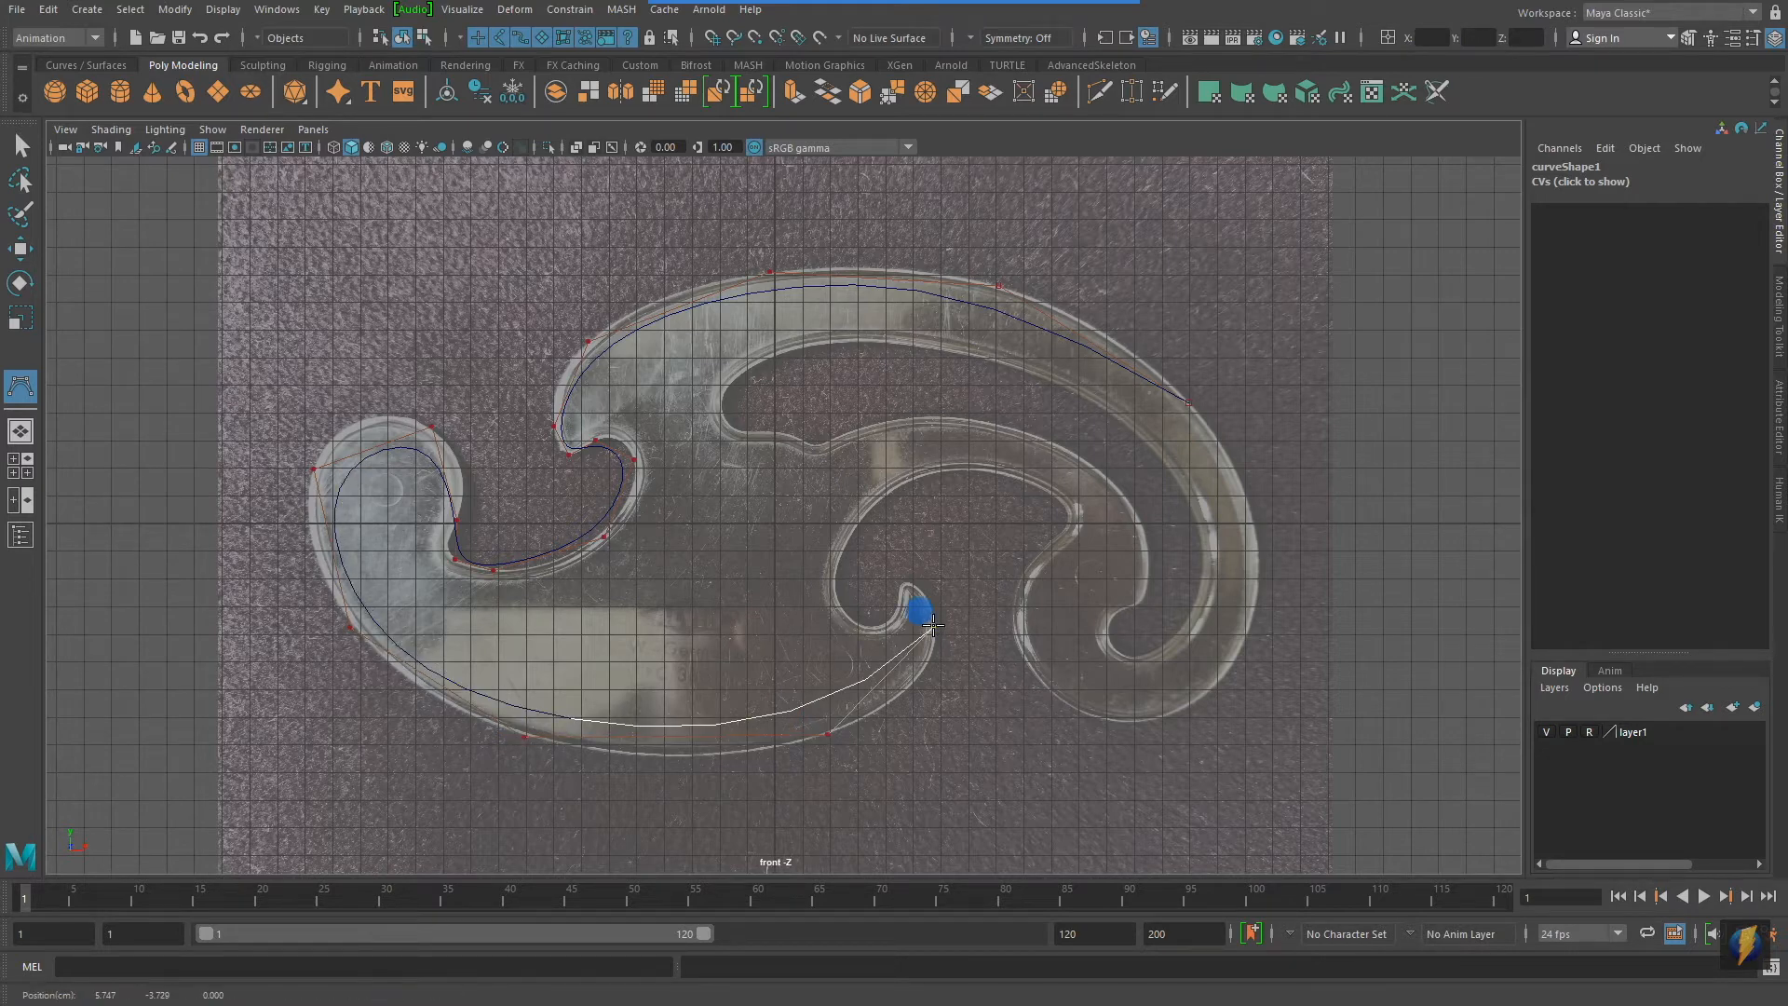
Extend the CV curve over the central hook's tip, through its inner bend and along the inner arch
{"action": "left_click", "coordinate": [907, 585]}
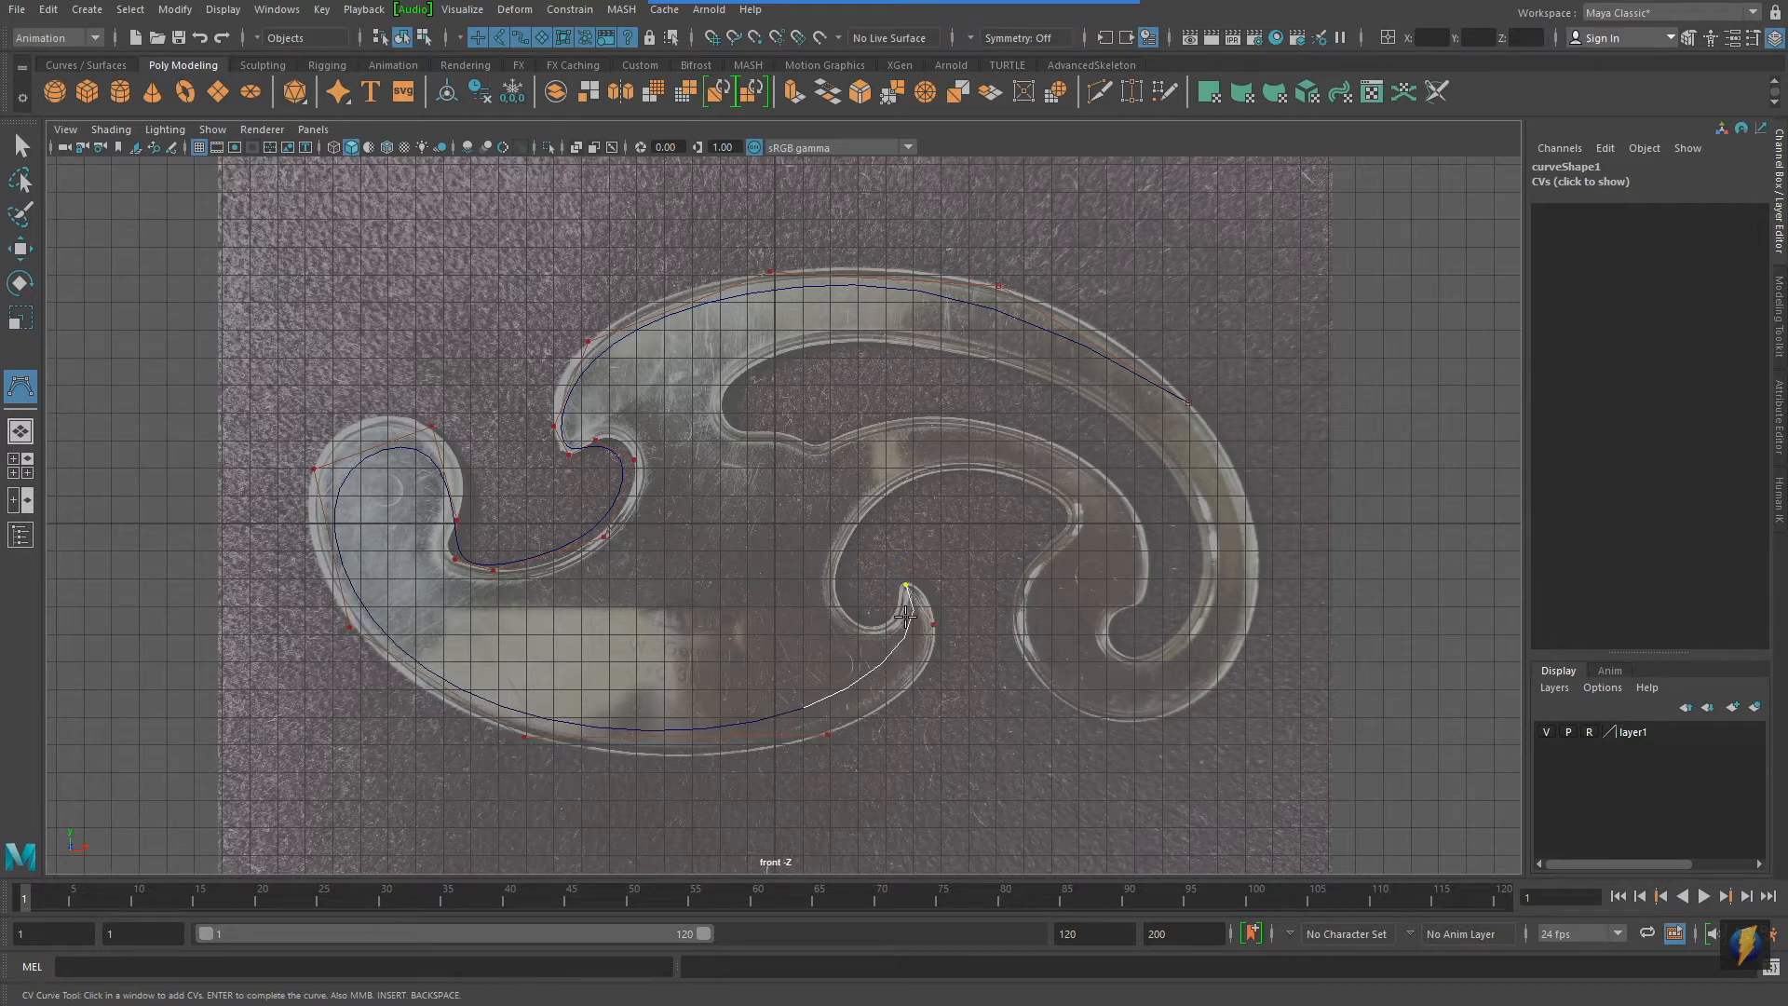
{"action": "left_click", "coordinate": [892, 619]}
{"action": "left_click", "coordinate": [844, 614]}
{"action": "left_click", "coordinate": [853, 529]}
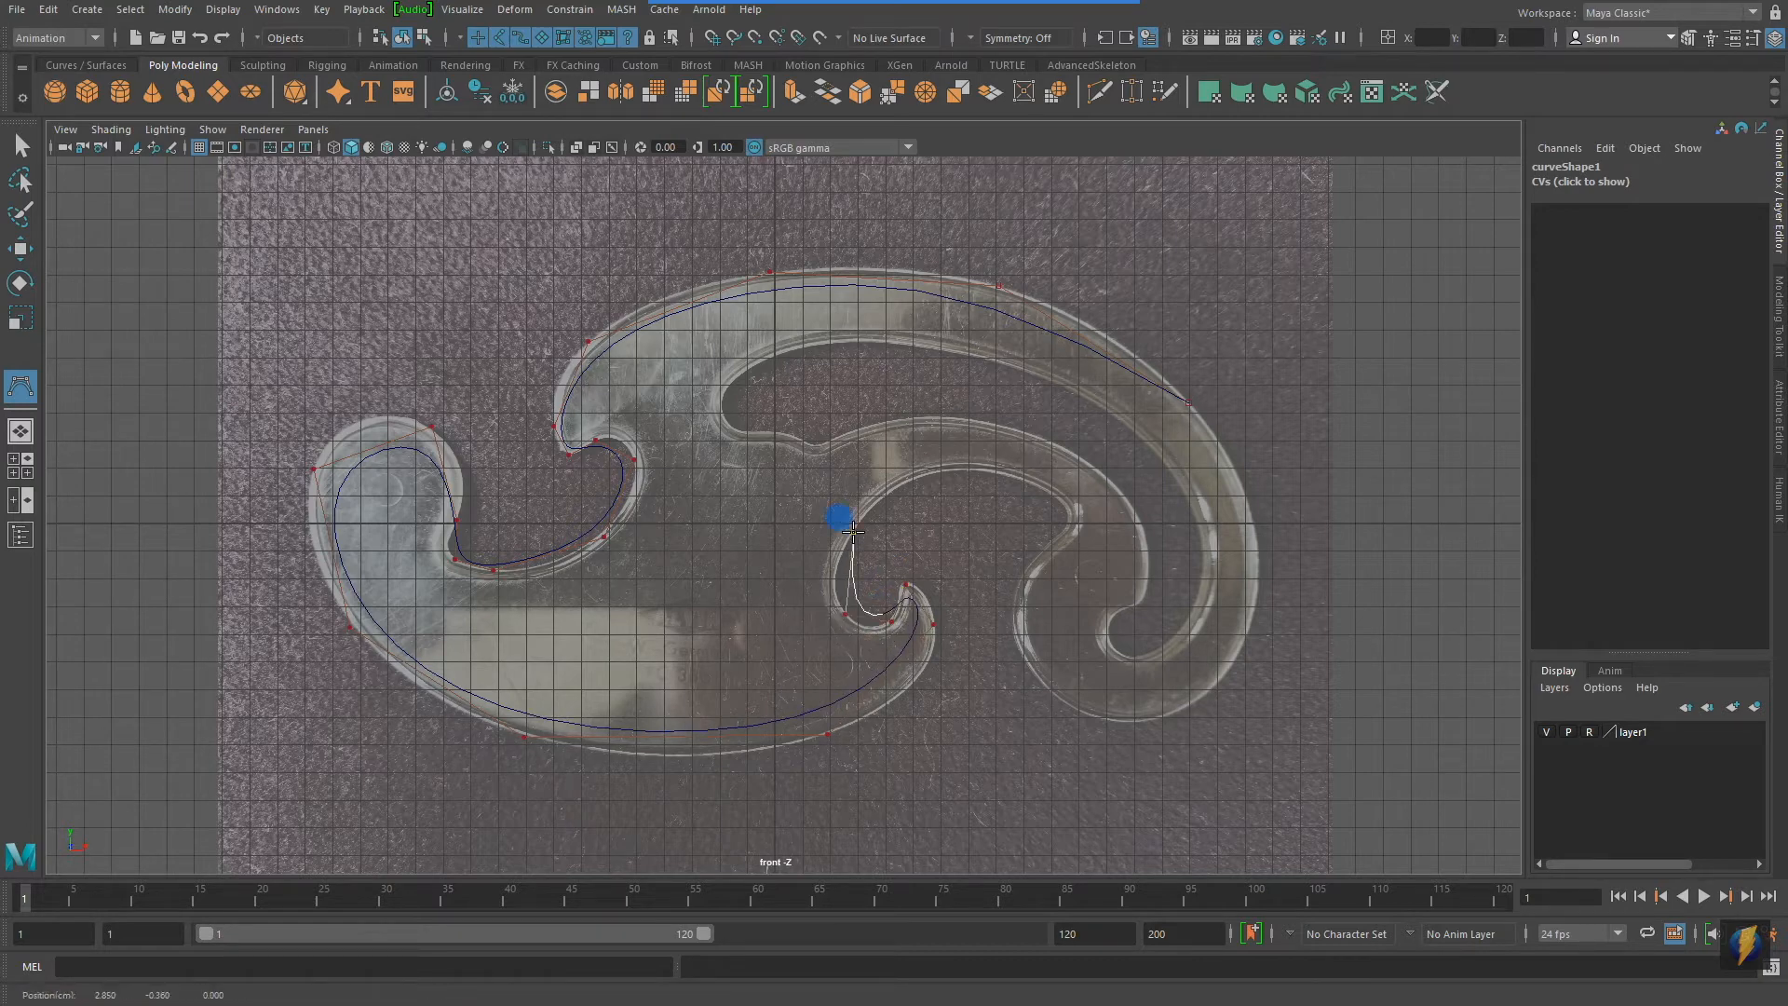
{"action": "left_click", "coordinate": [1000, 475]}
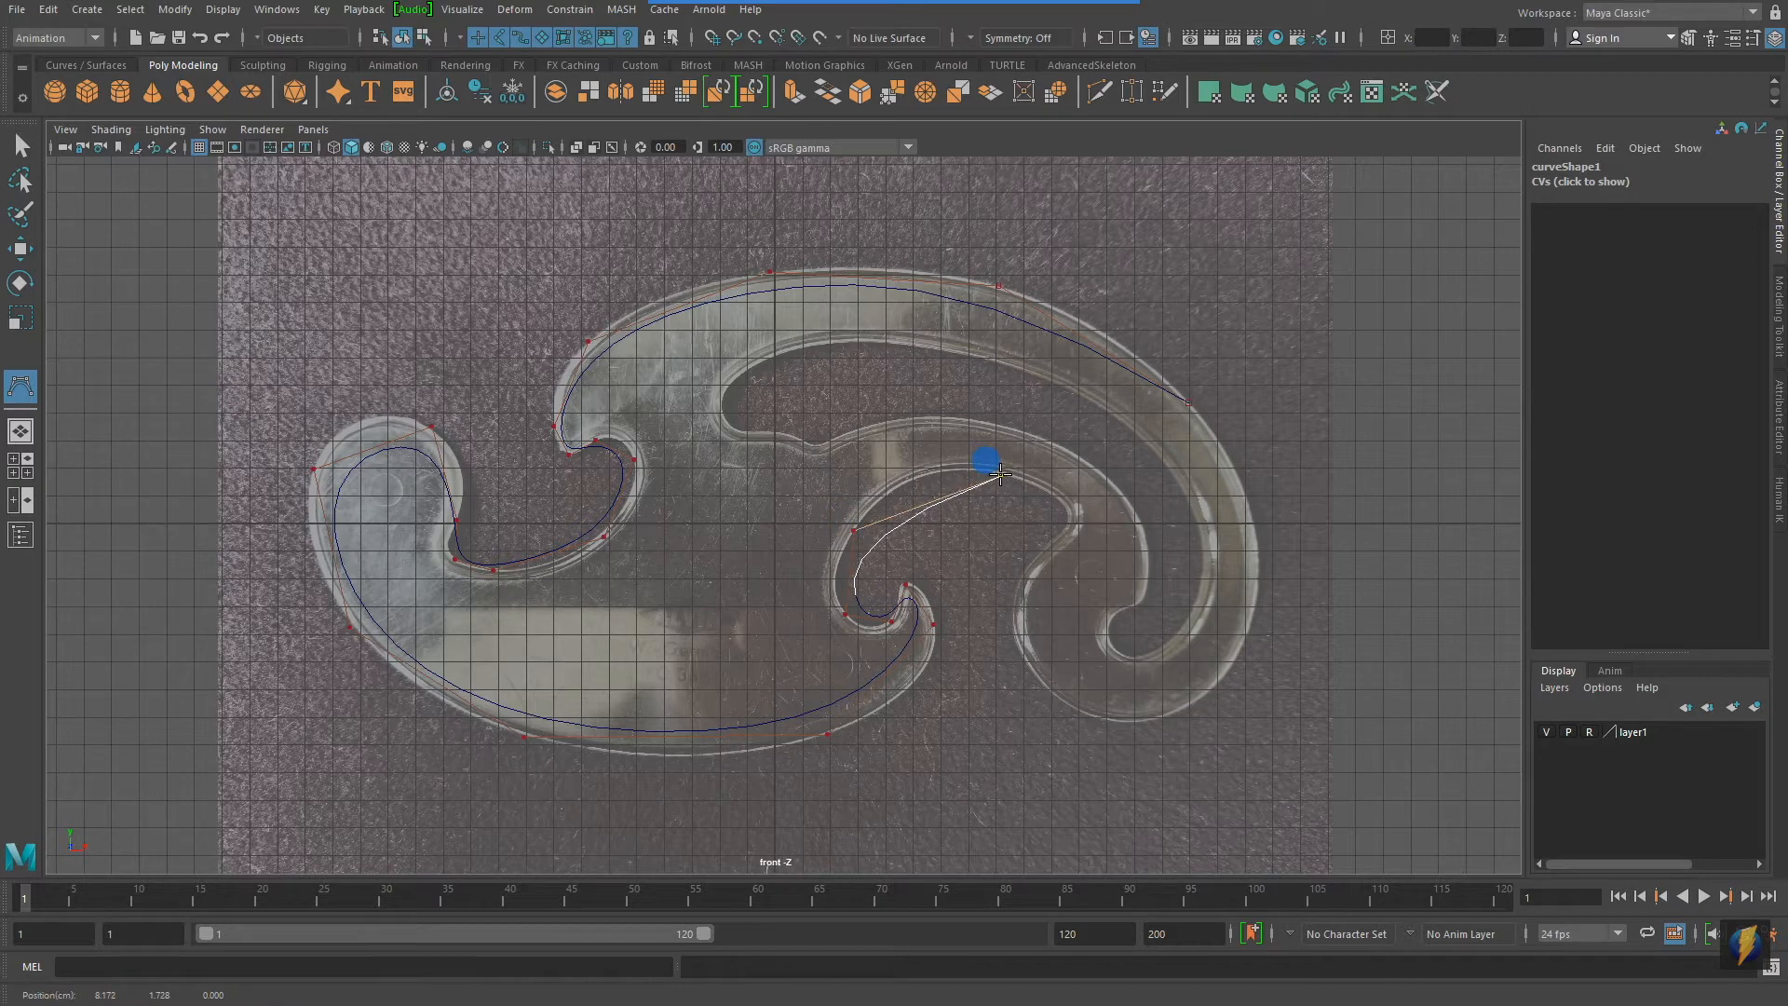
{"action": "left_click", "coordinate": [1055, 500]}
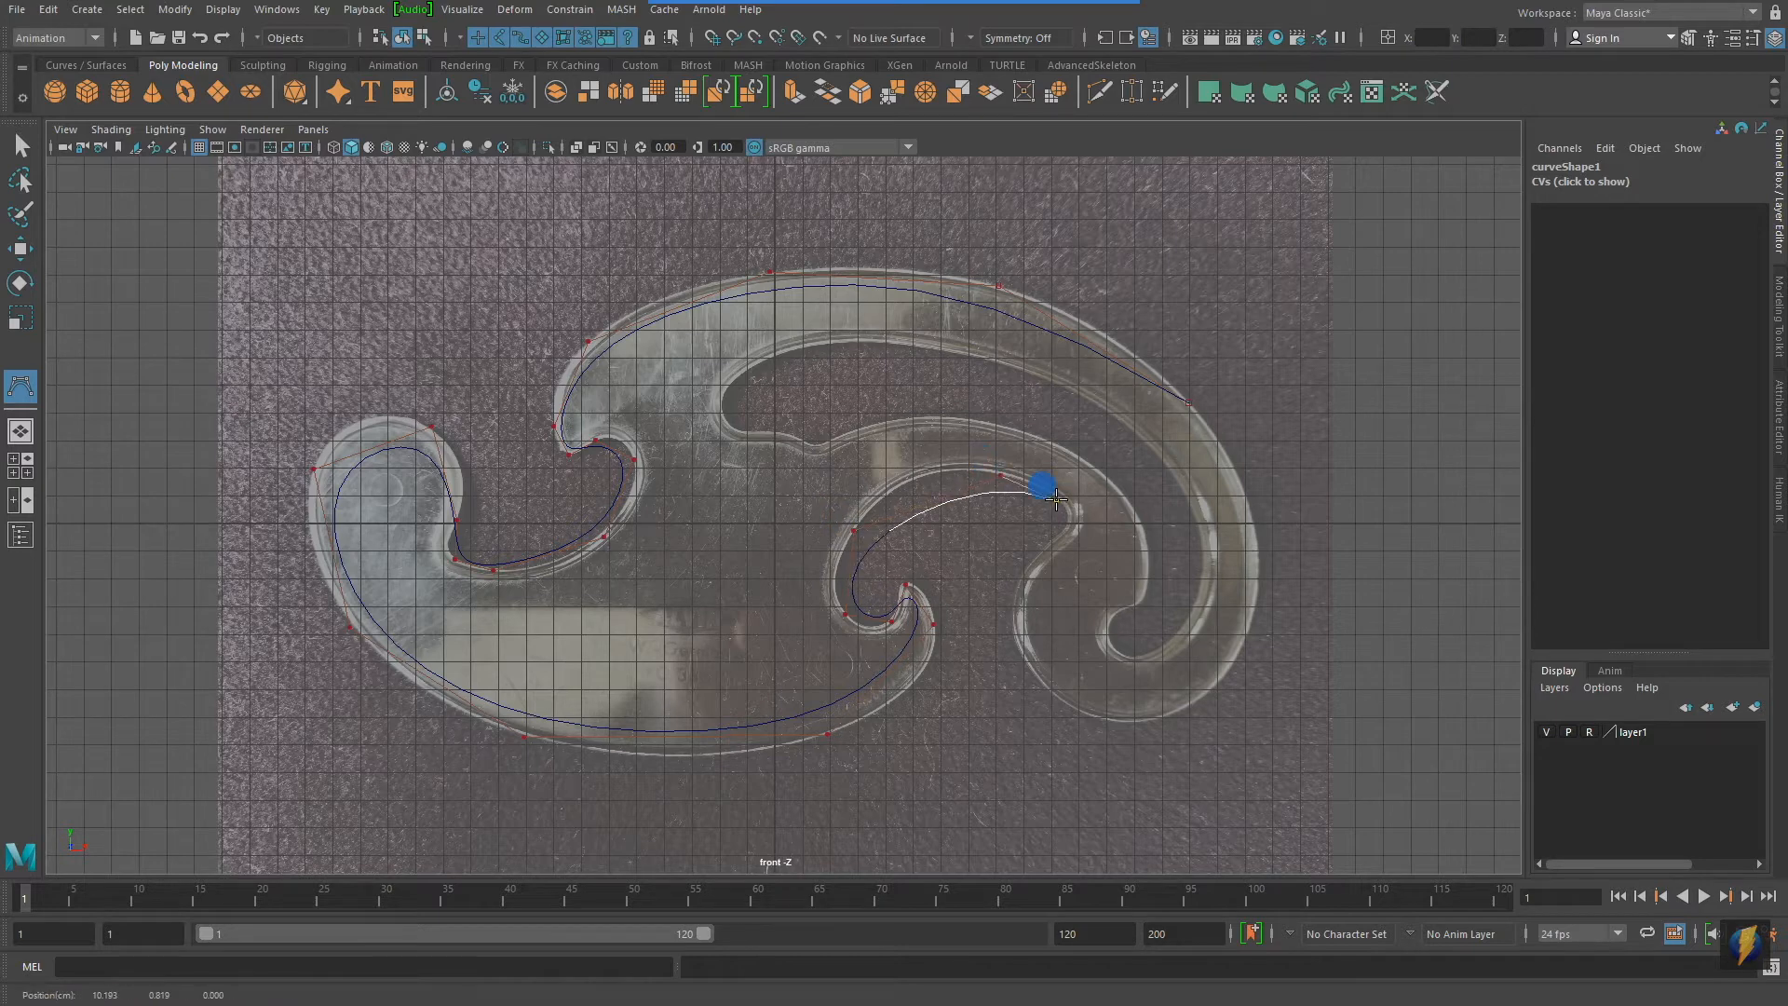
Trace the CV curve around the lower-right lobe, place the last CV near the starting point, and finish the curve
{"action": "left_click", "coordinate": [1068, 524]}
{"action": "left_click", "coordinate": [1044, 544]}
{"action": "left_click", "coordinate": [1015, 638]}
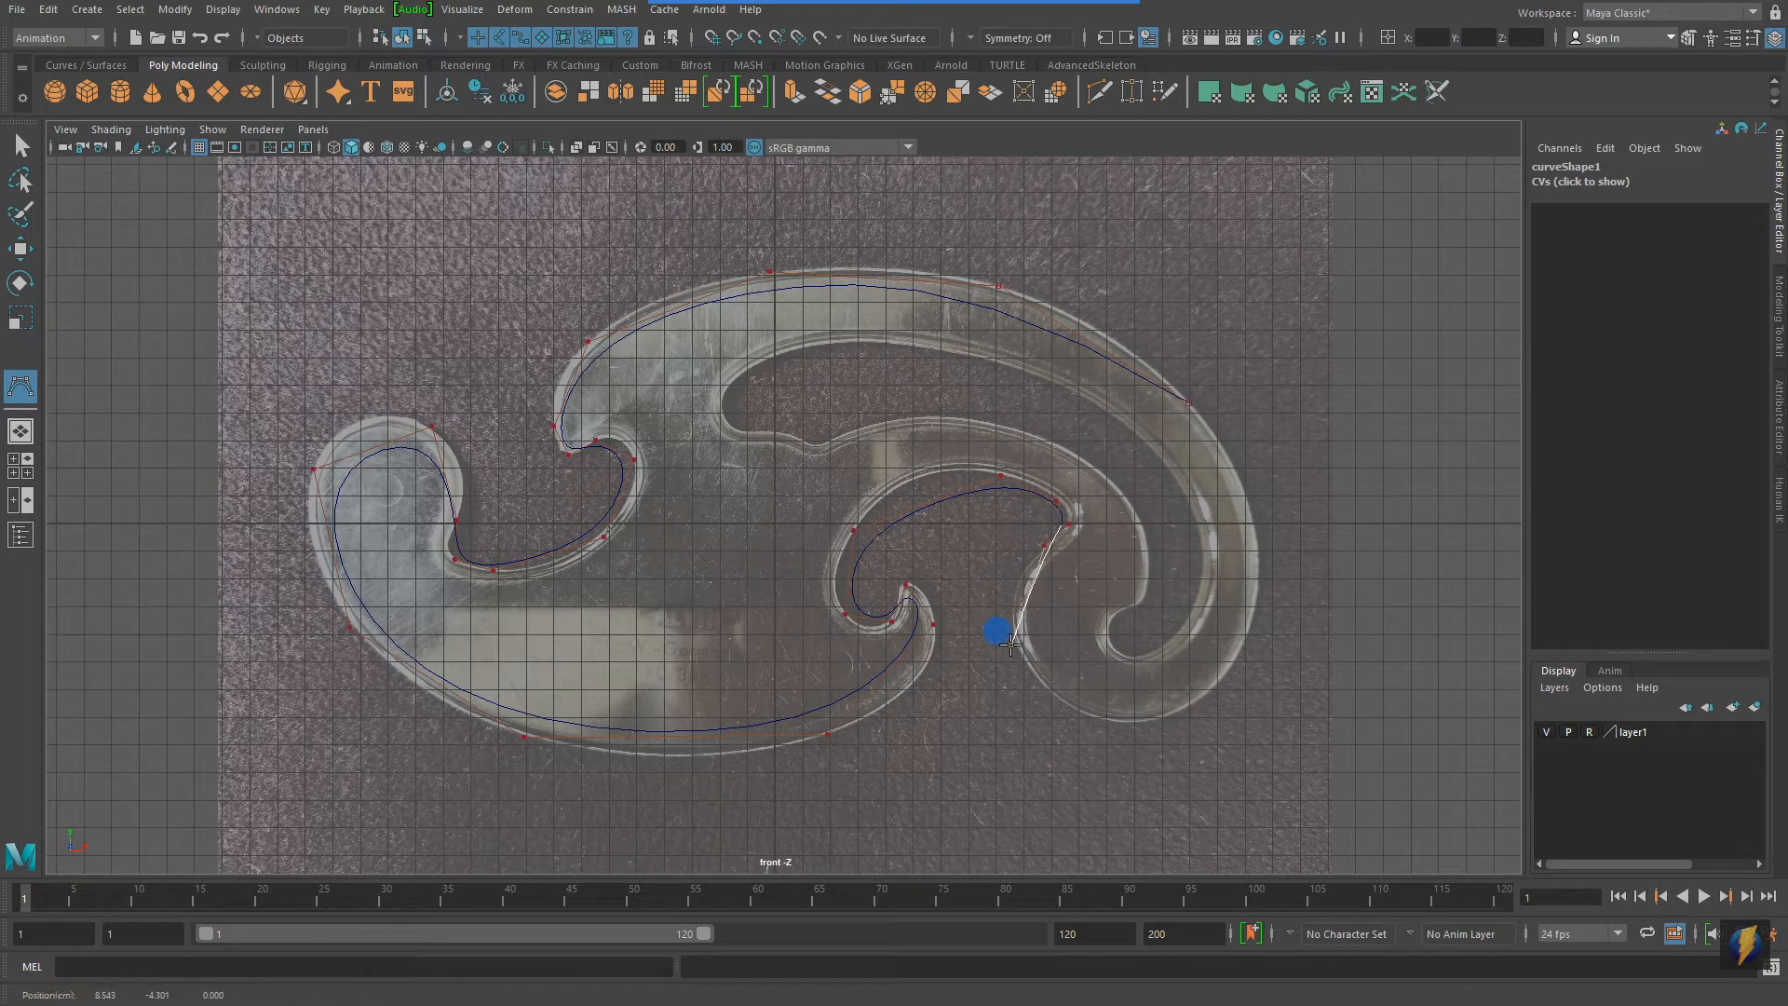
{"action": "left_click", "coordinate": [1116, 713]}
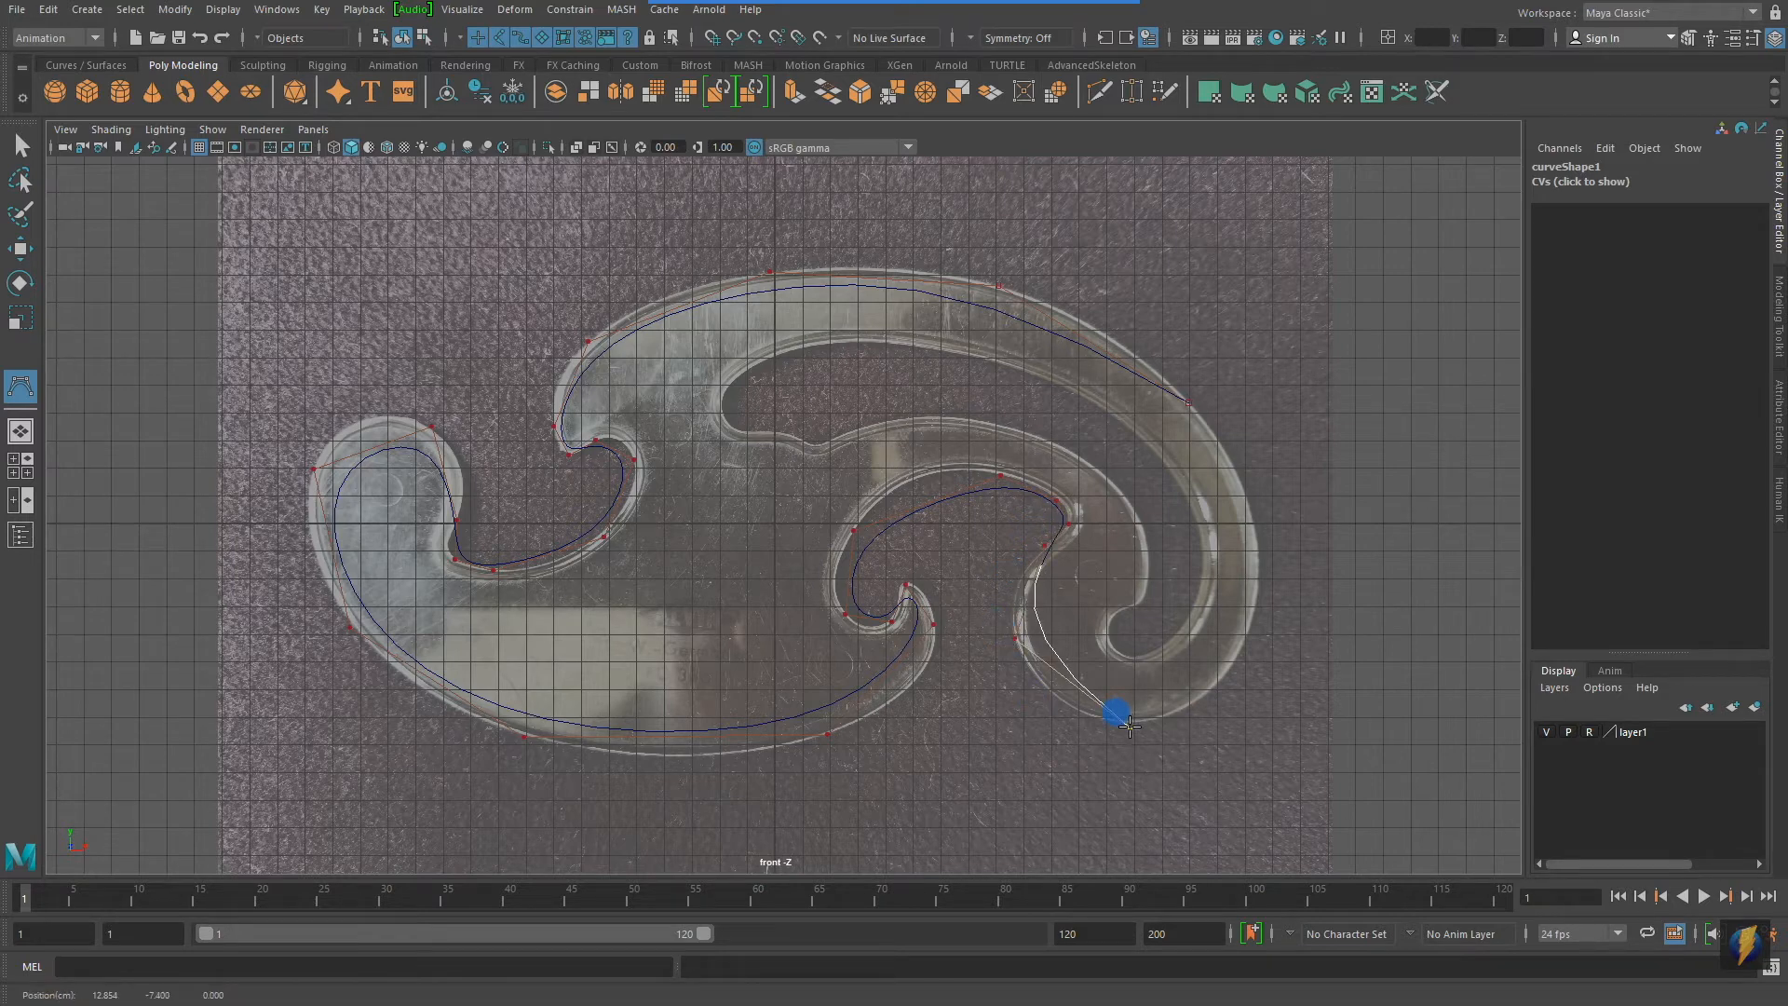
{"action": "left_click", "coordinate": [1247, 631]}
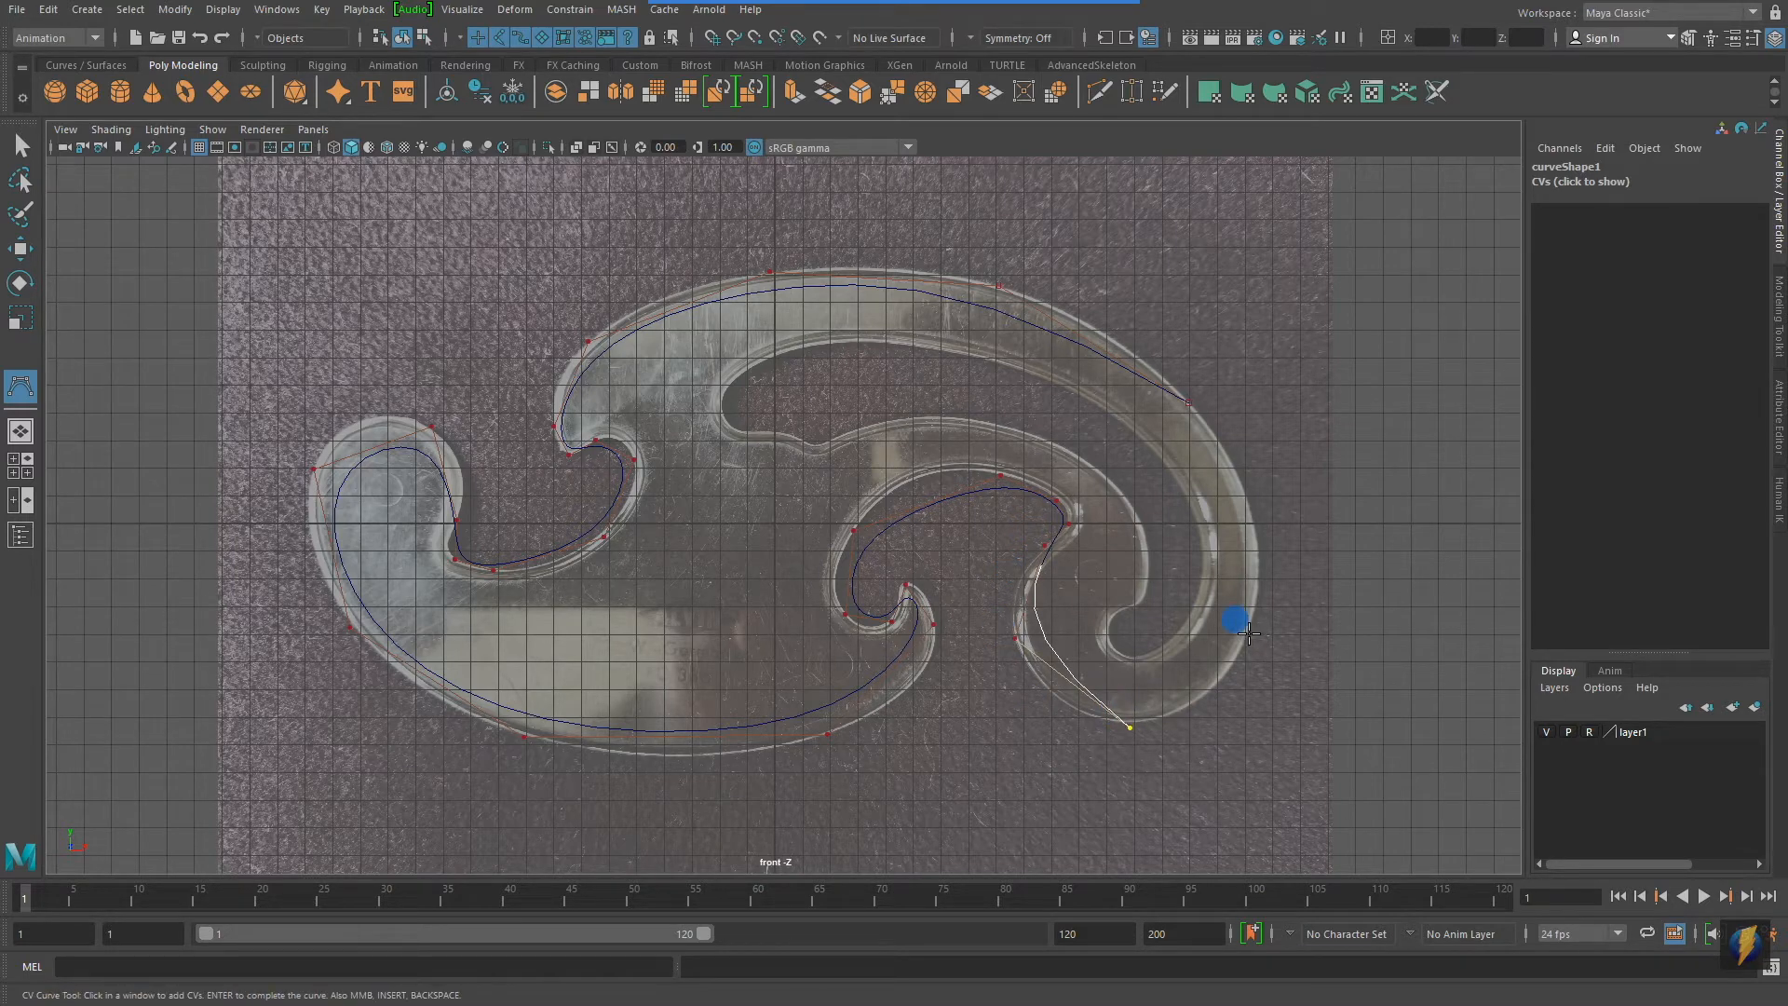
{"action": "left_click", "coordinate": [1227, 454]}
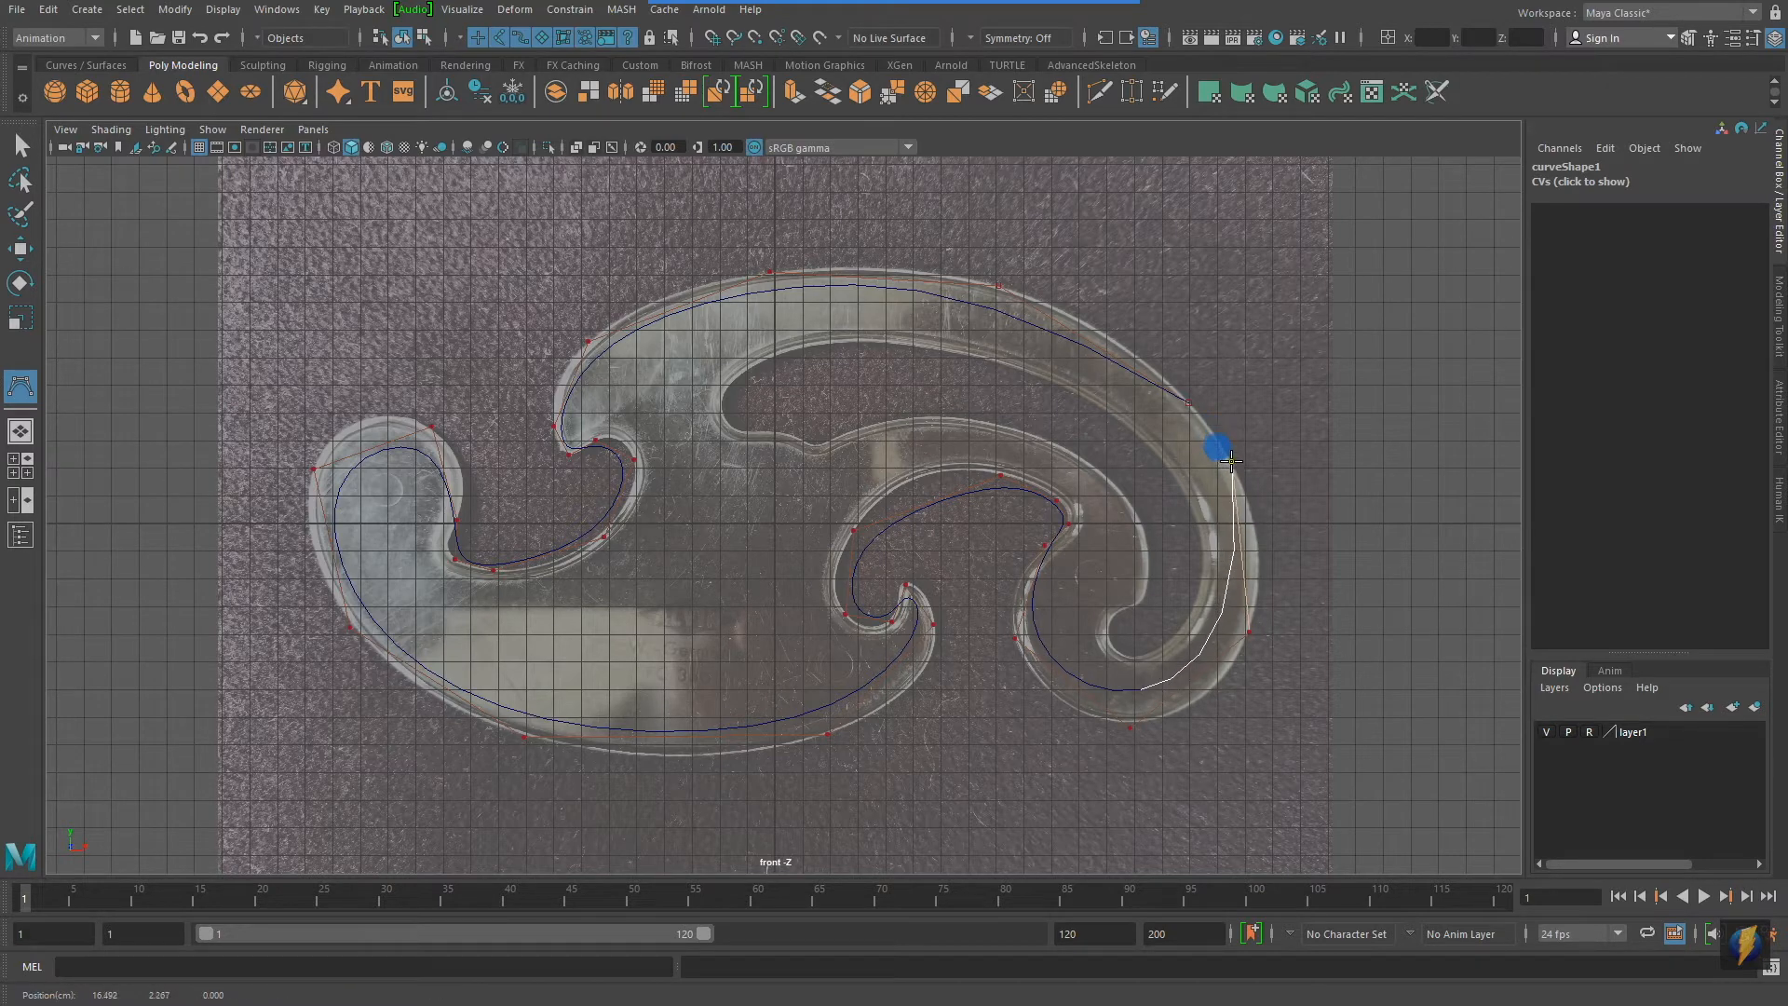
{"action": "left_click_drag", "start_coordinate": [1227, 453], "coordinate": [1206, 421]}
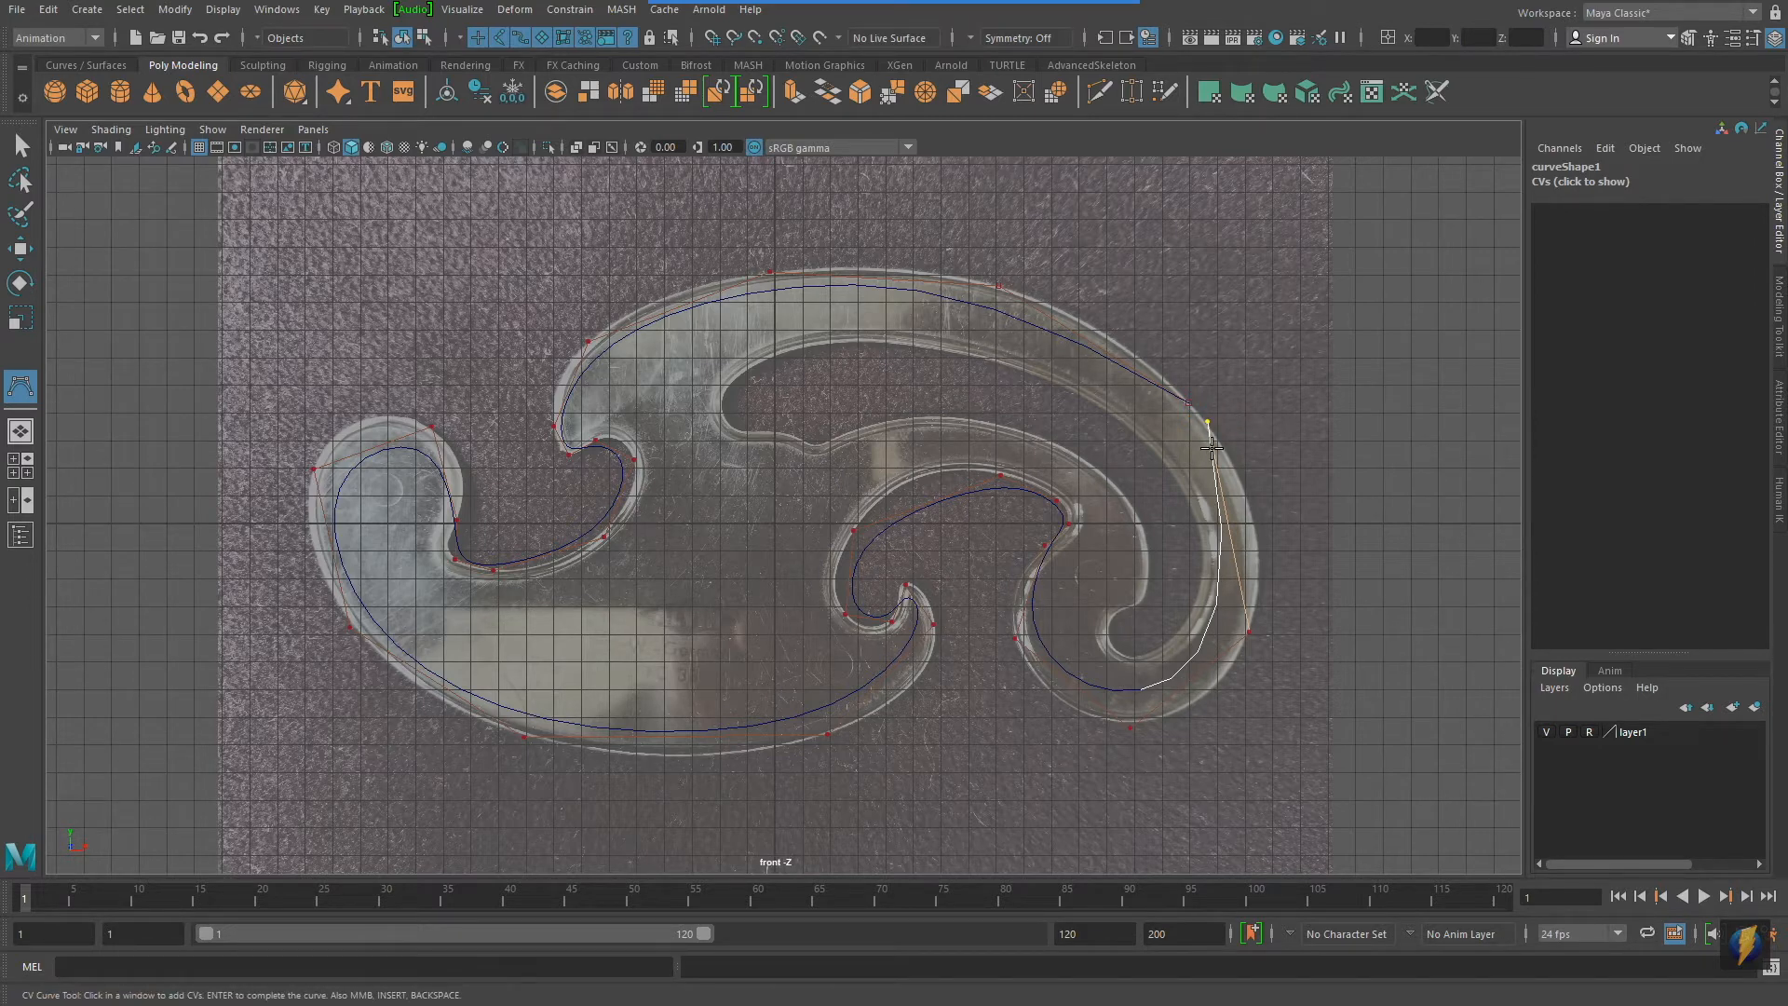
{"action": "key", "text": "q"}
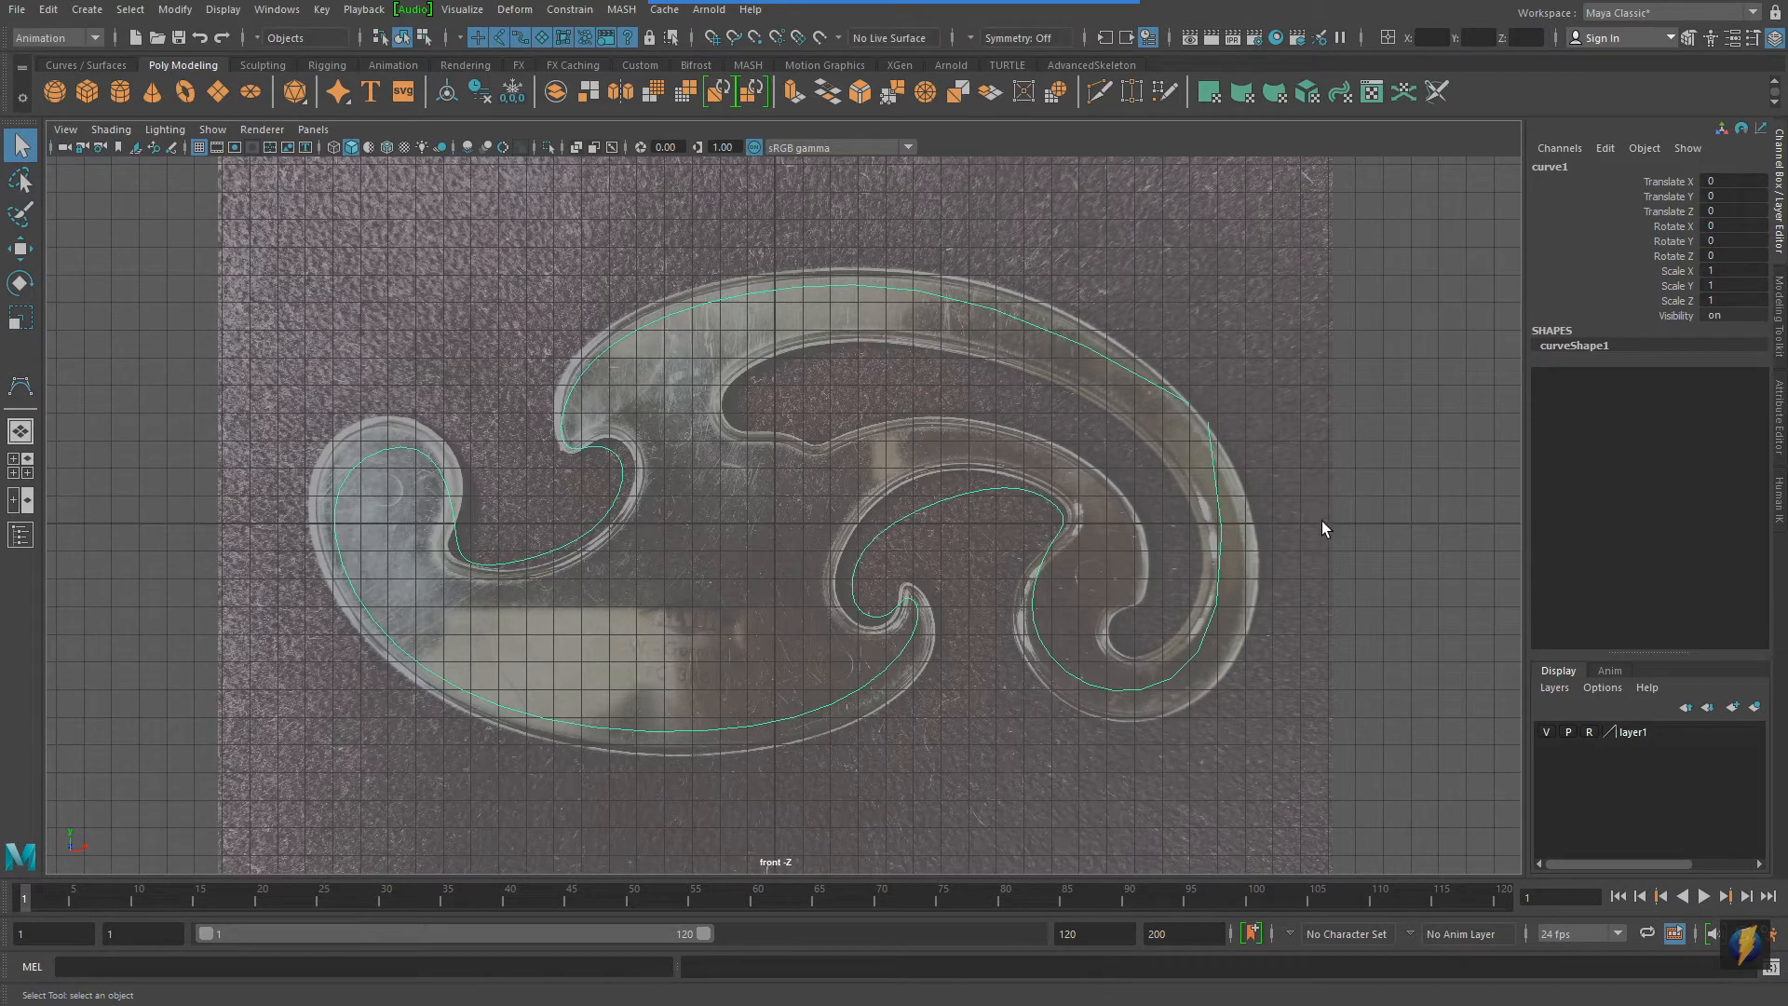
Switch to the Modeling menu set and try closing the traced curve with Open/Close
{"action": "left_click", "coordinate": [95, 37]}
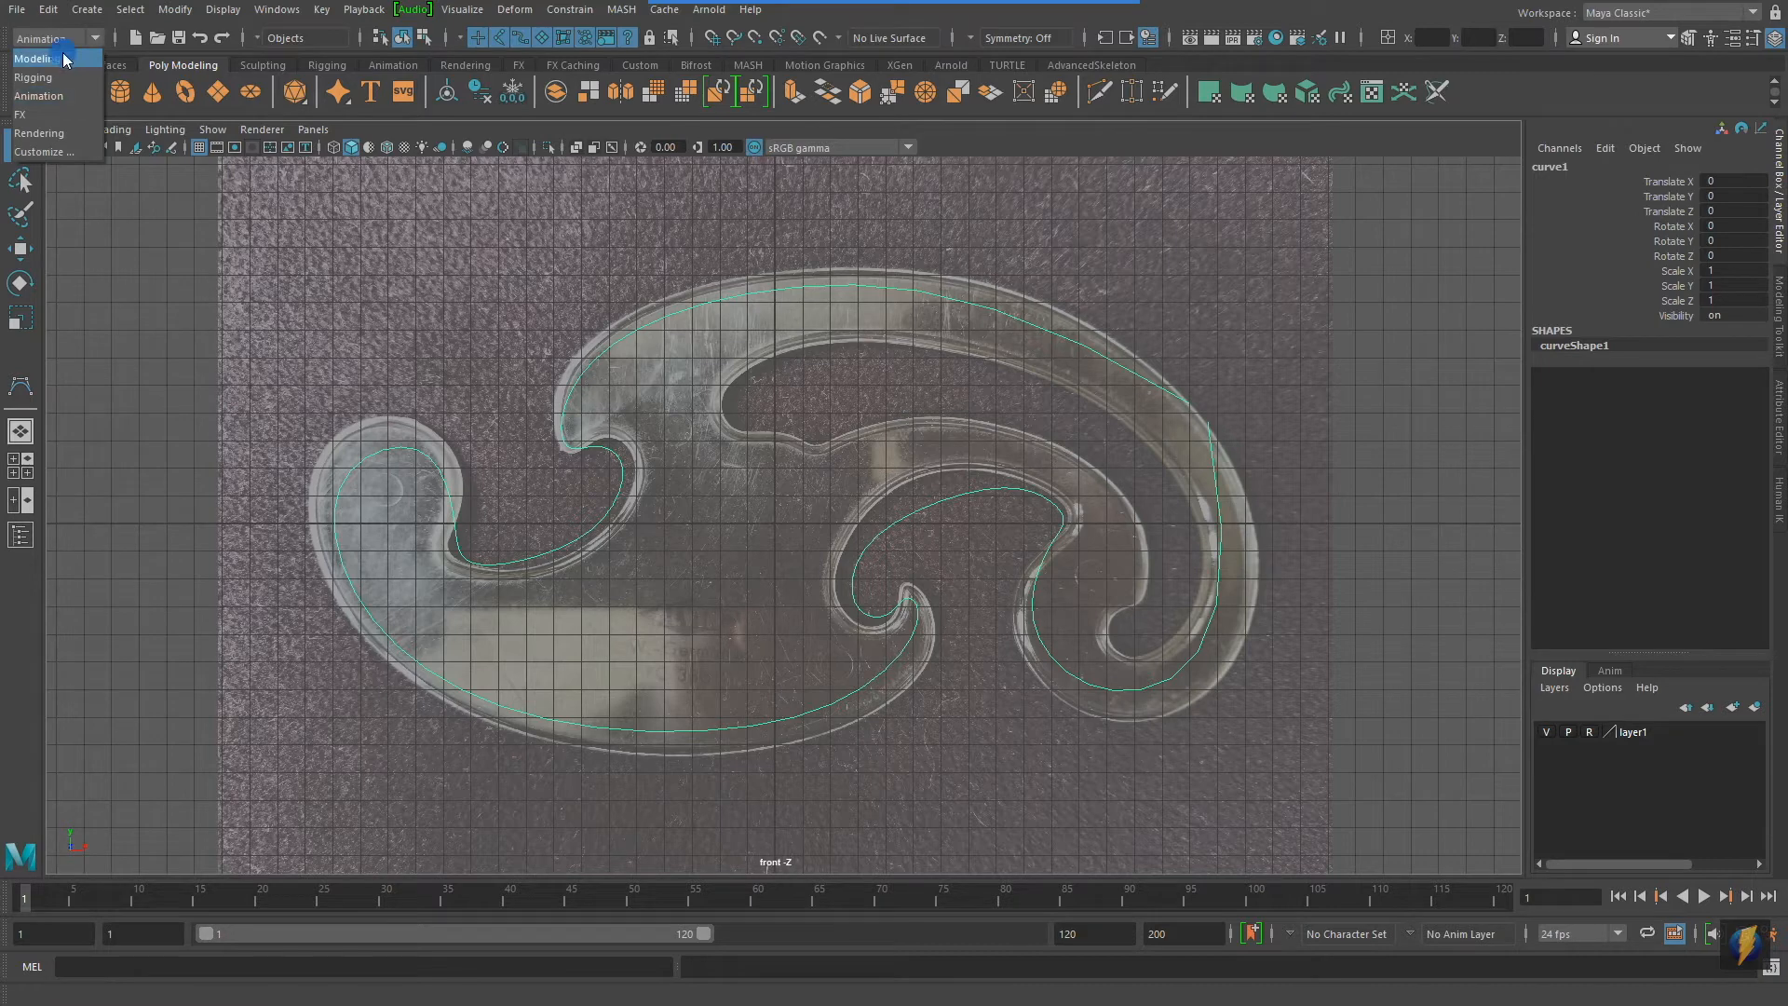
{"action": "left_click", "coordinate": [62, 56]}
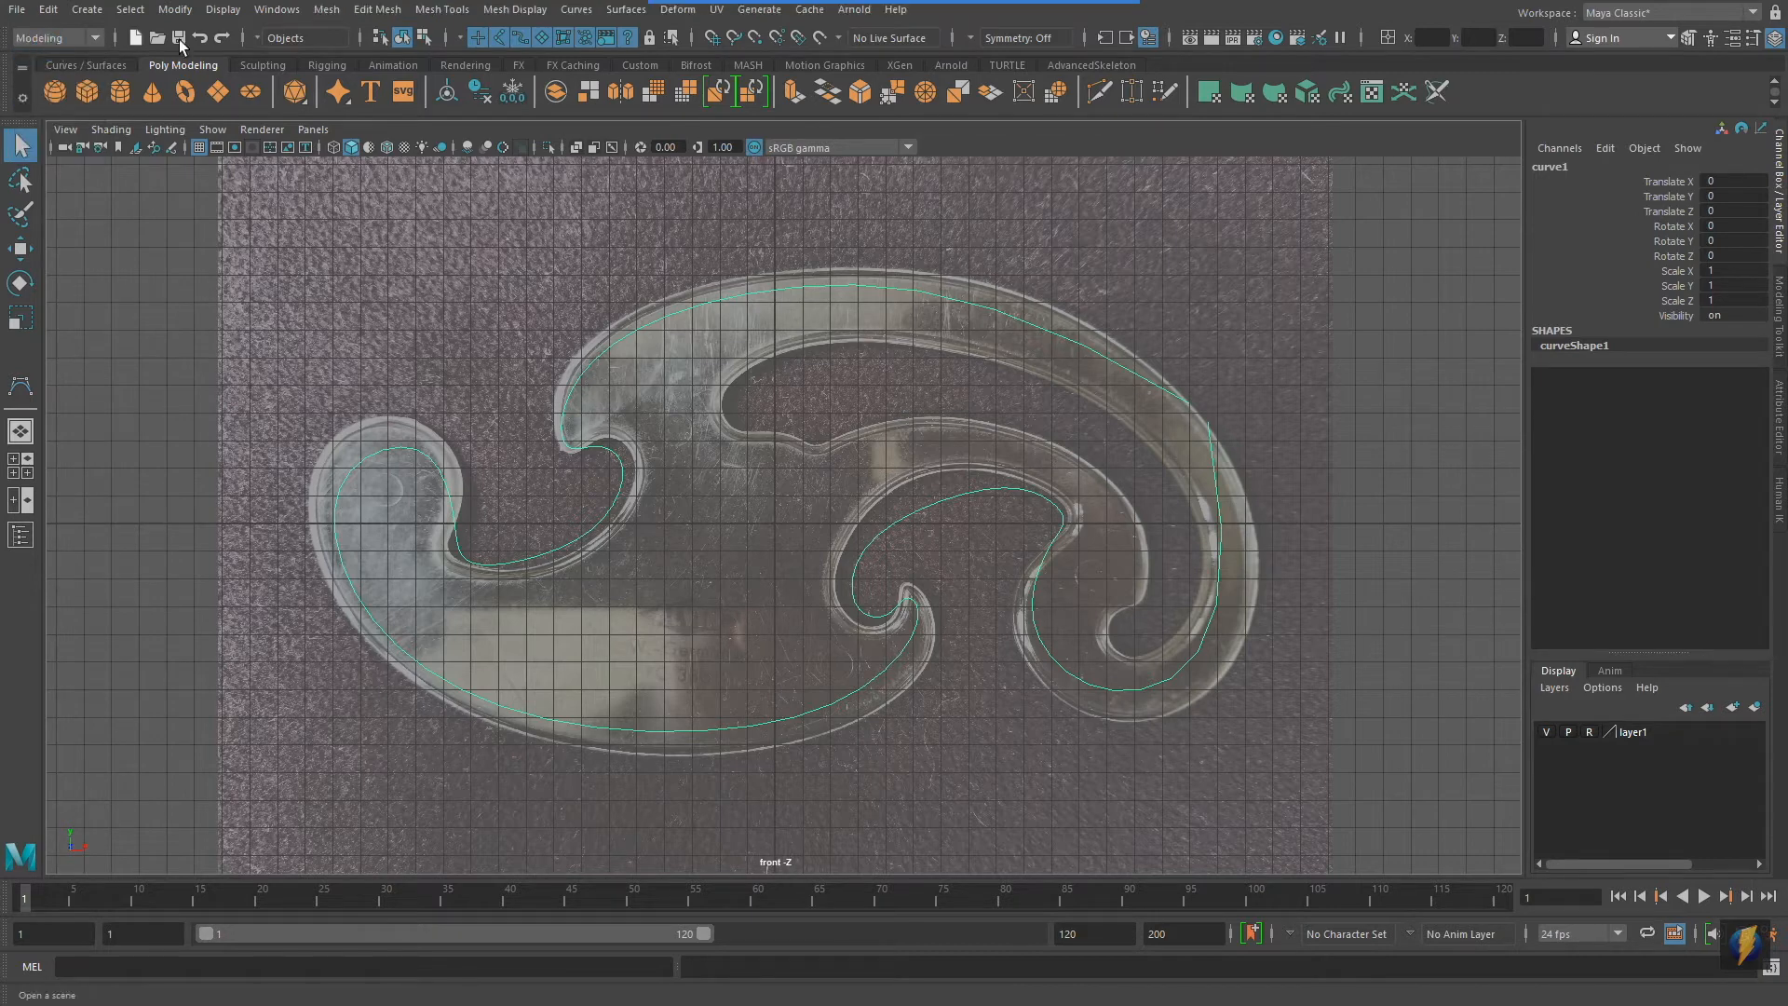
{"action": "left_click", "coordinate": [582, 10]}
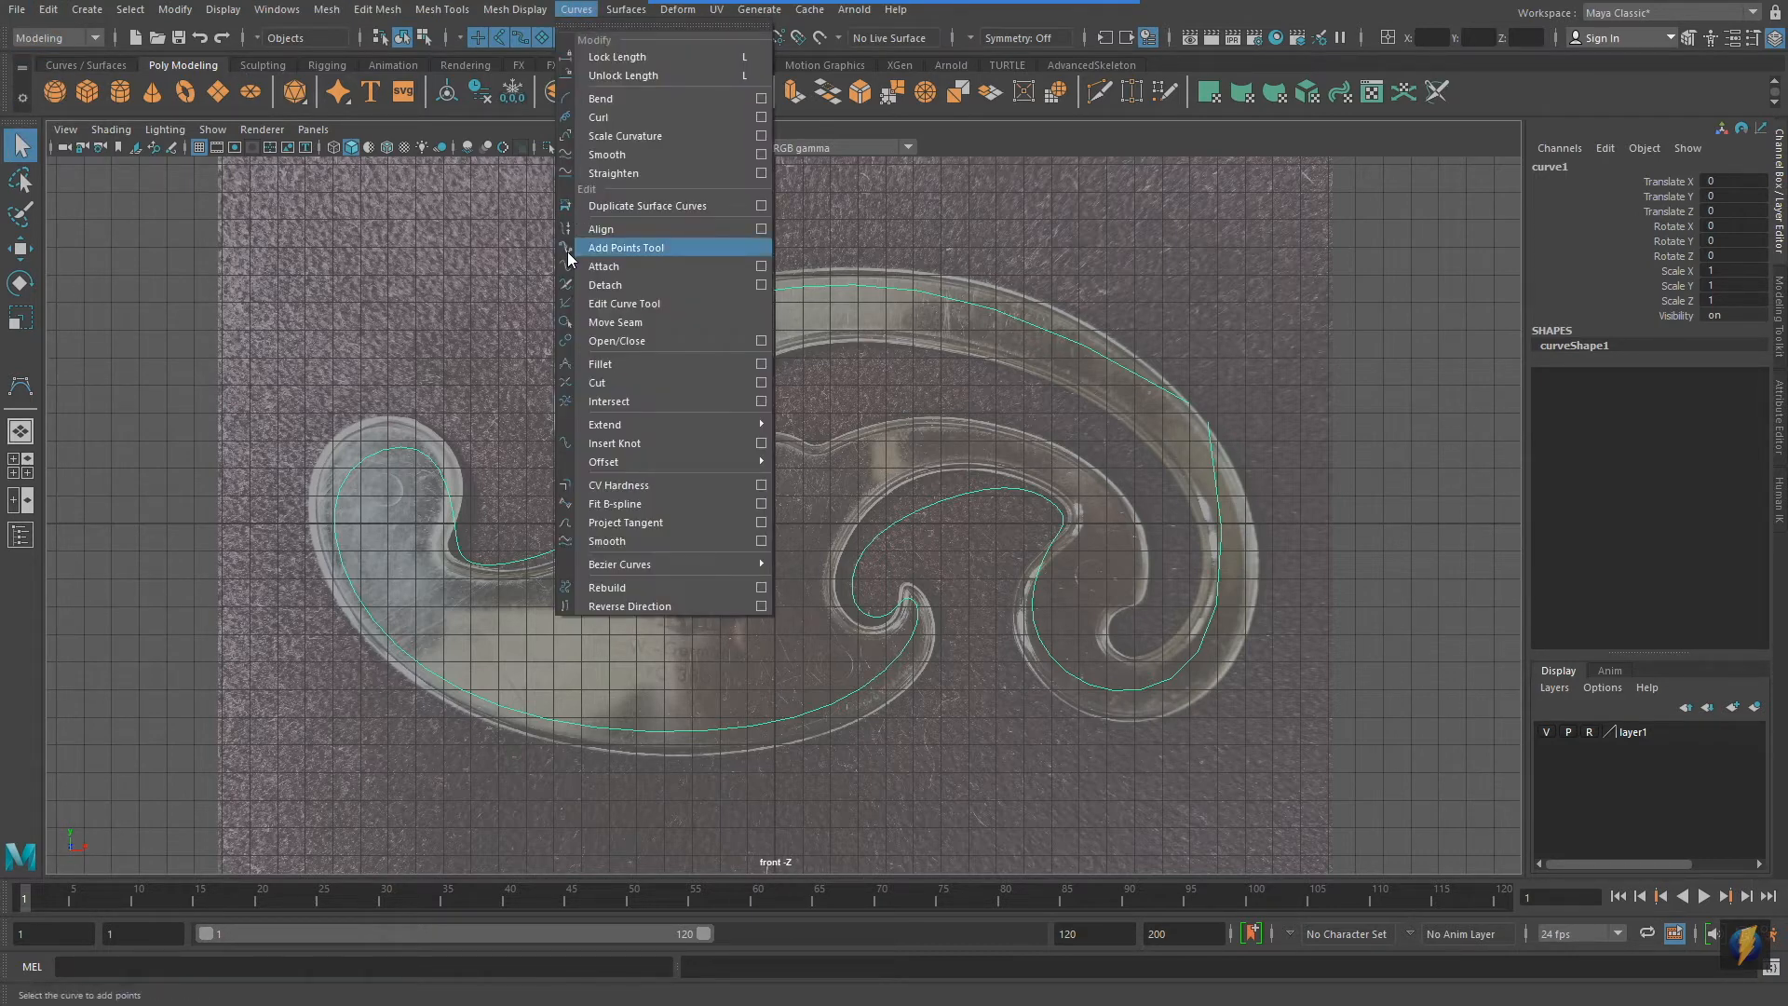
{"action": "left_click", "coordinate": [607, 341]}
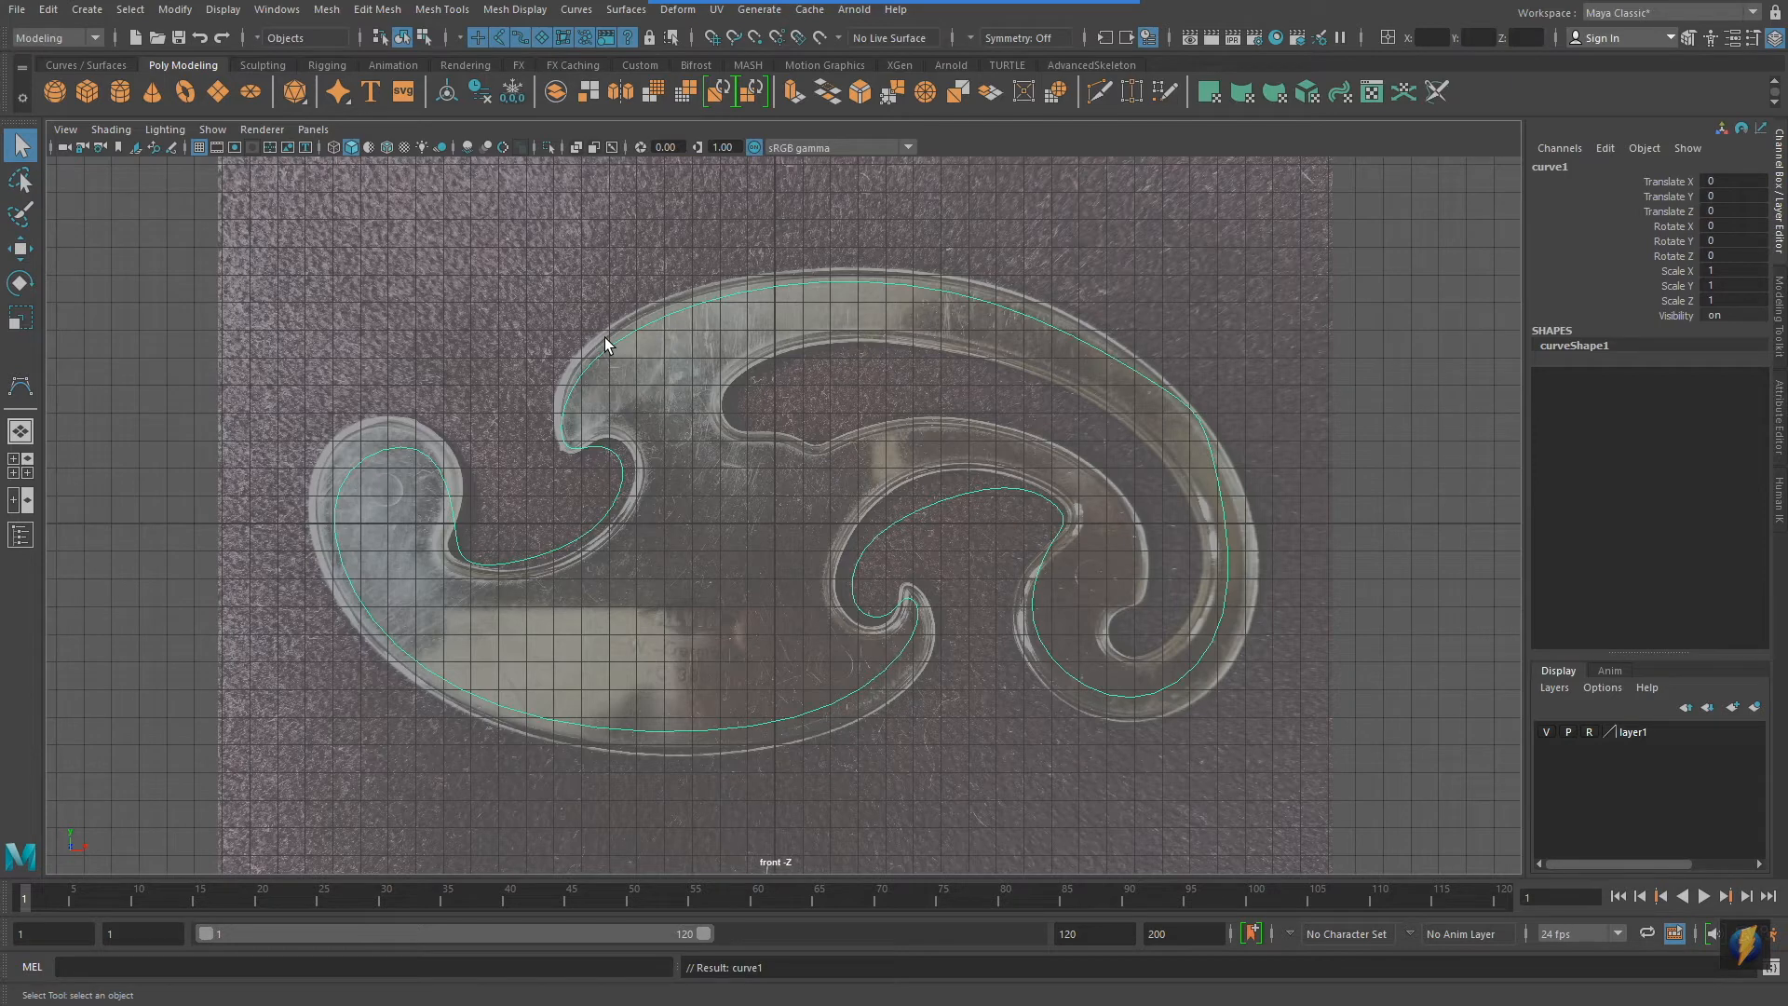
{"action": "key", "text": "ctrl+z"}
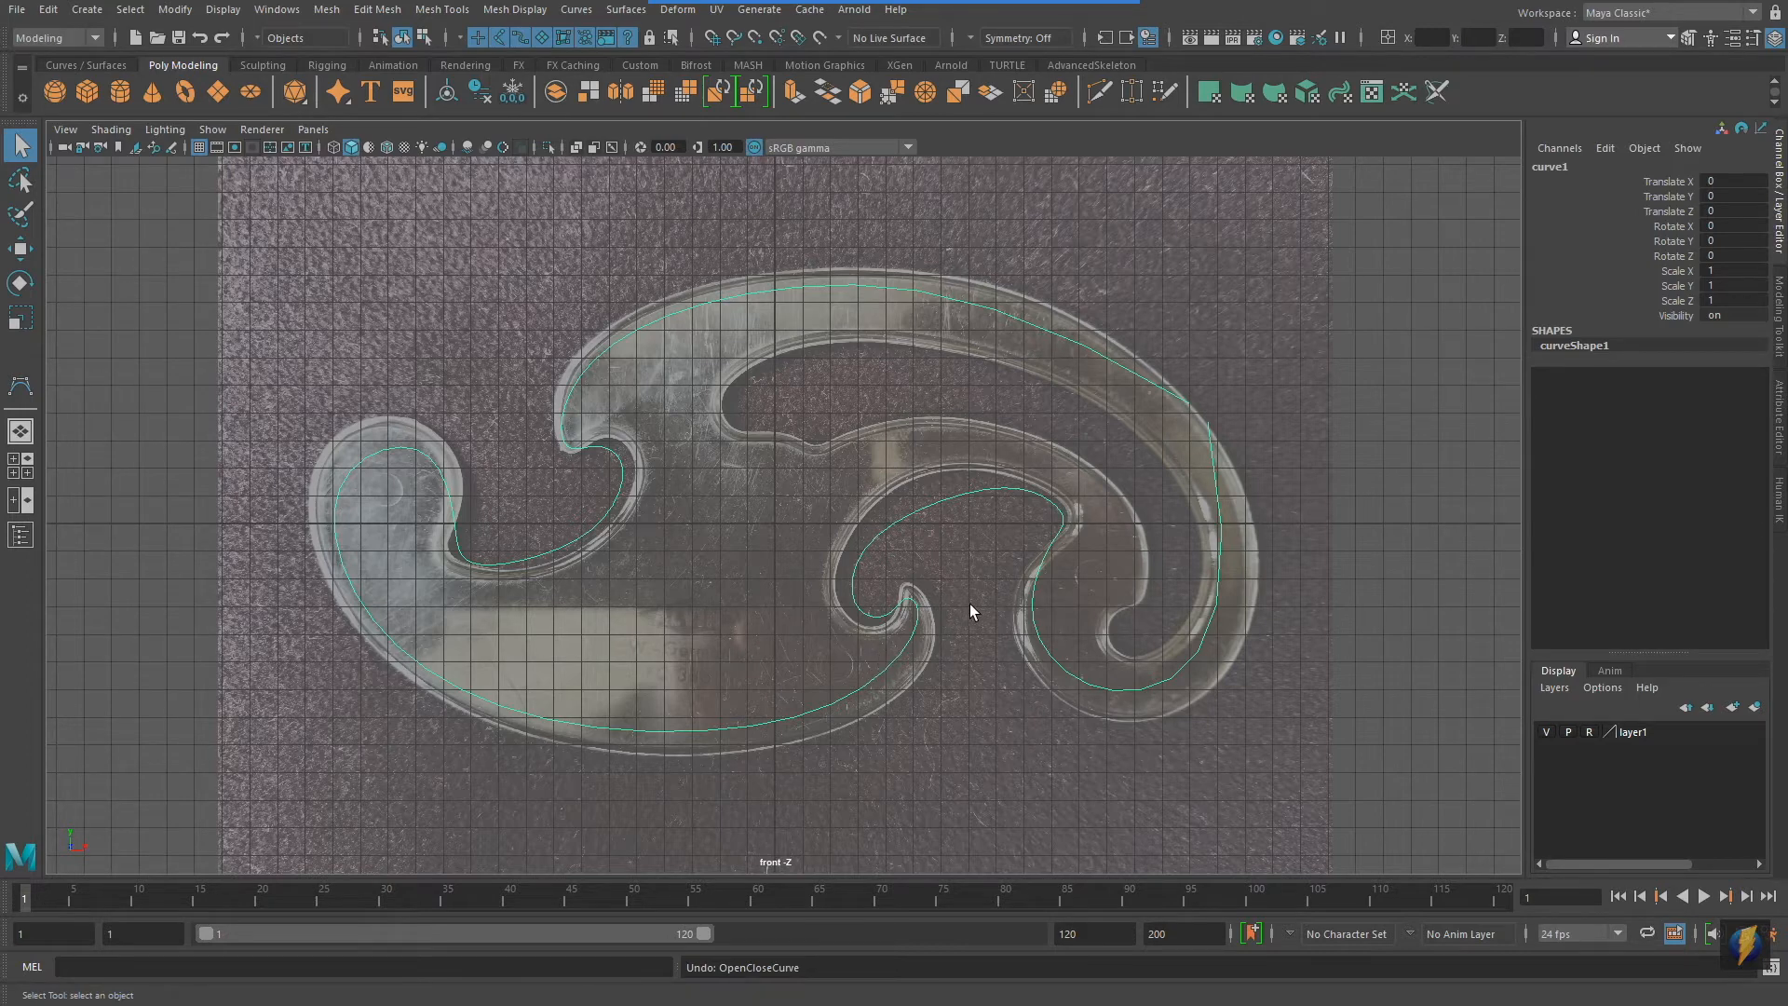
Set the traced curve's display smoothness to fine
{"action": "key", "text": "3"}
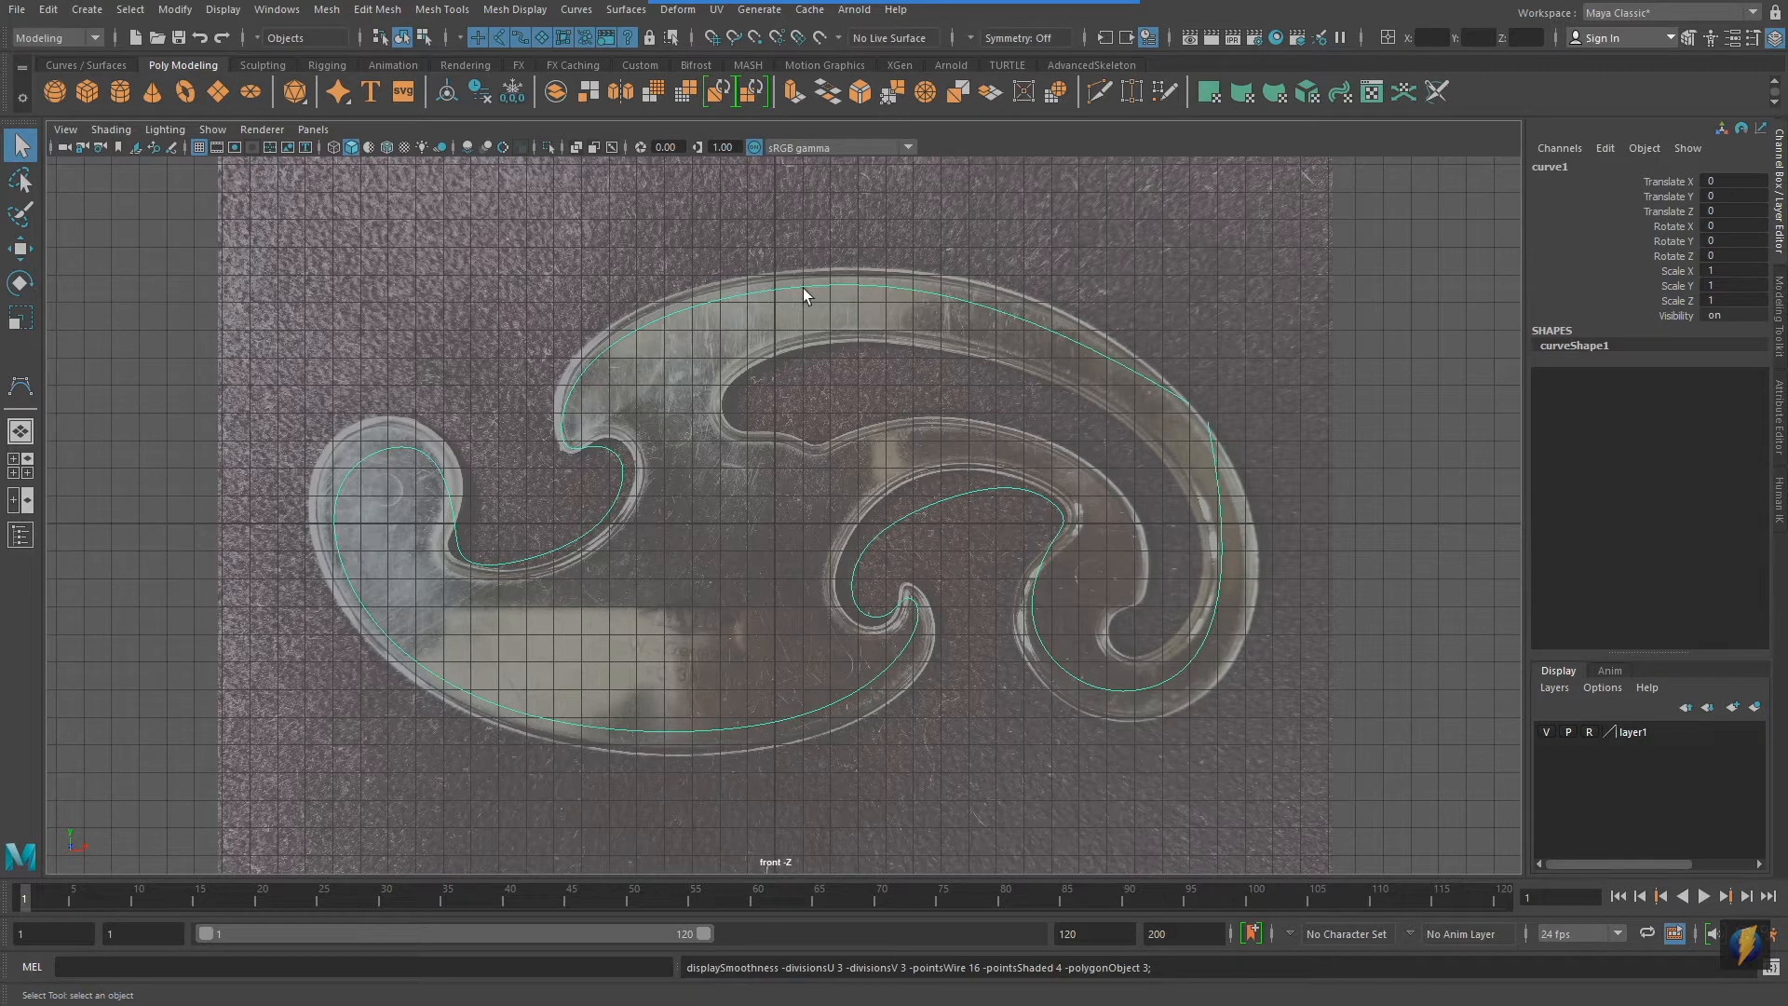
Display the curve's control vertices and move the two CVs above the upper arch outward so the curve meets the template's edge
{"action": "right_click", "coordinate": [883, 291]}
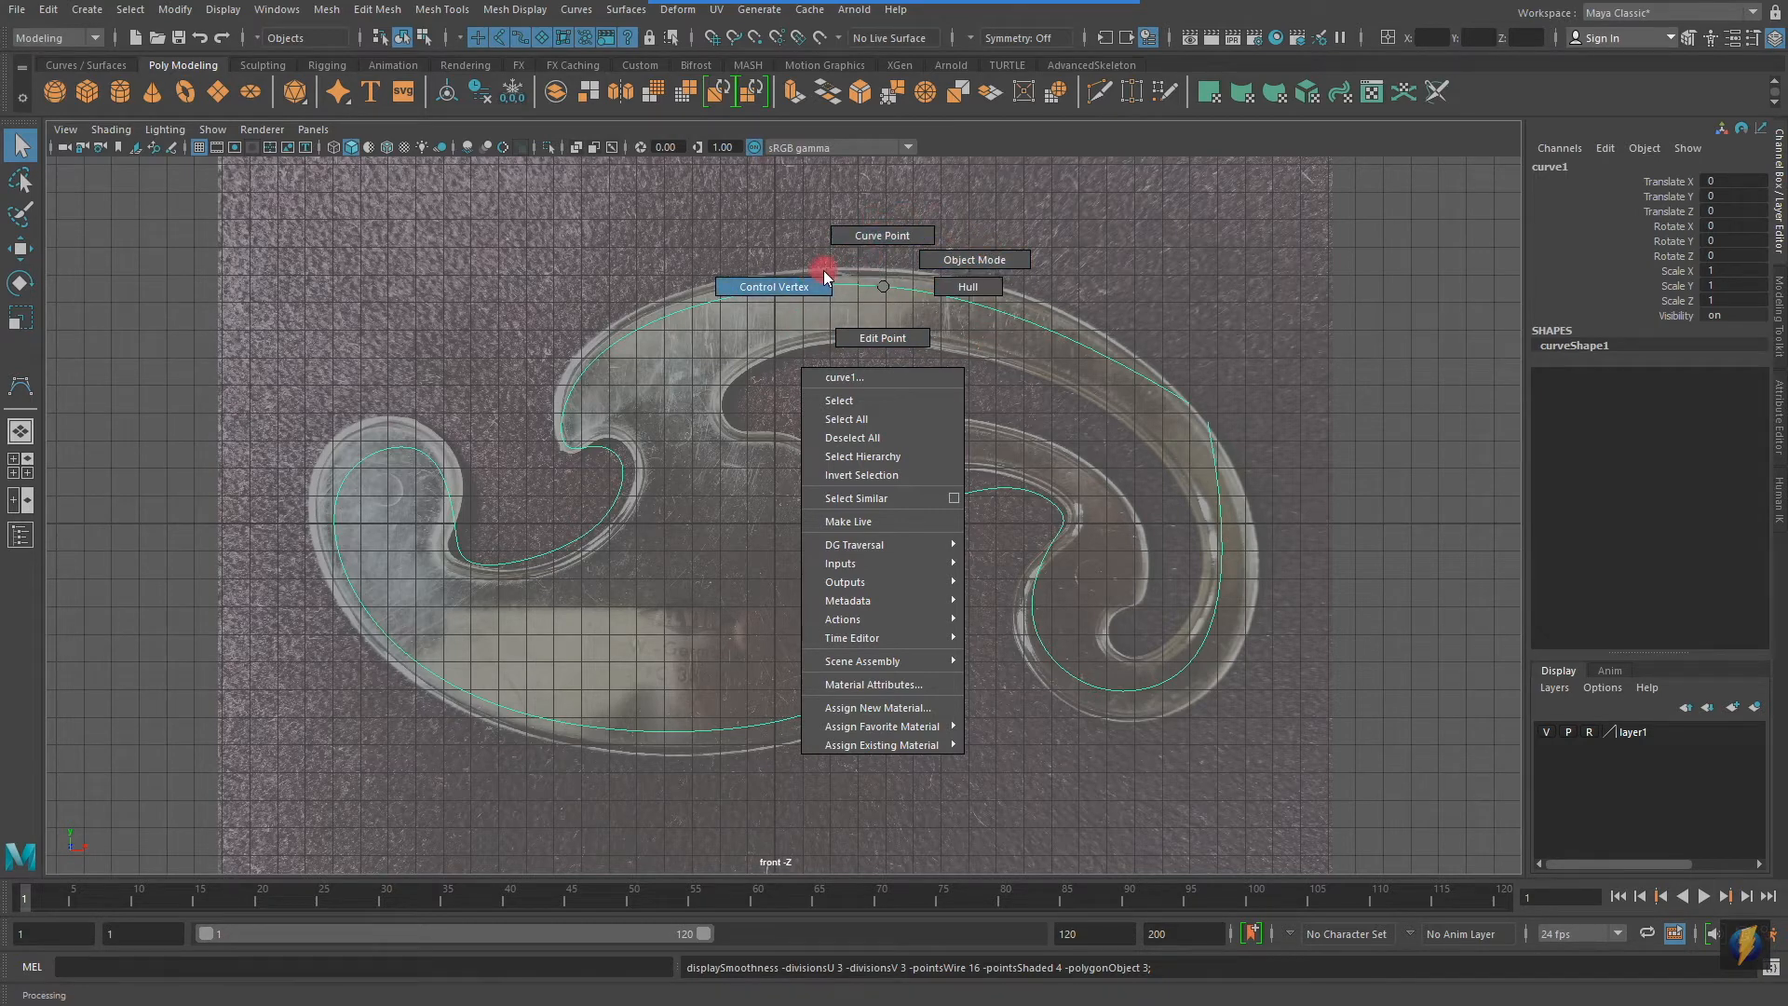
{"action": "left_click", "coordinate": [785, 288]}
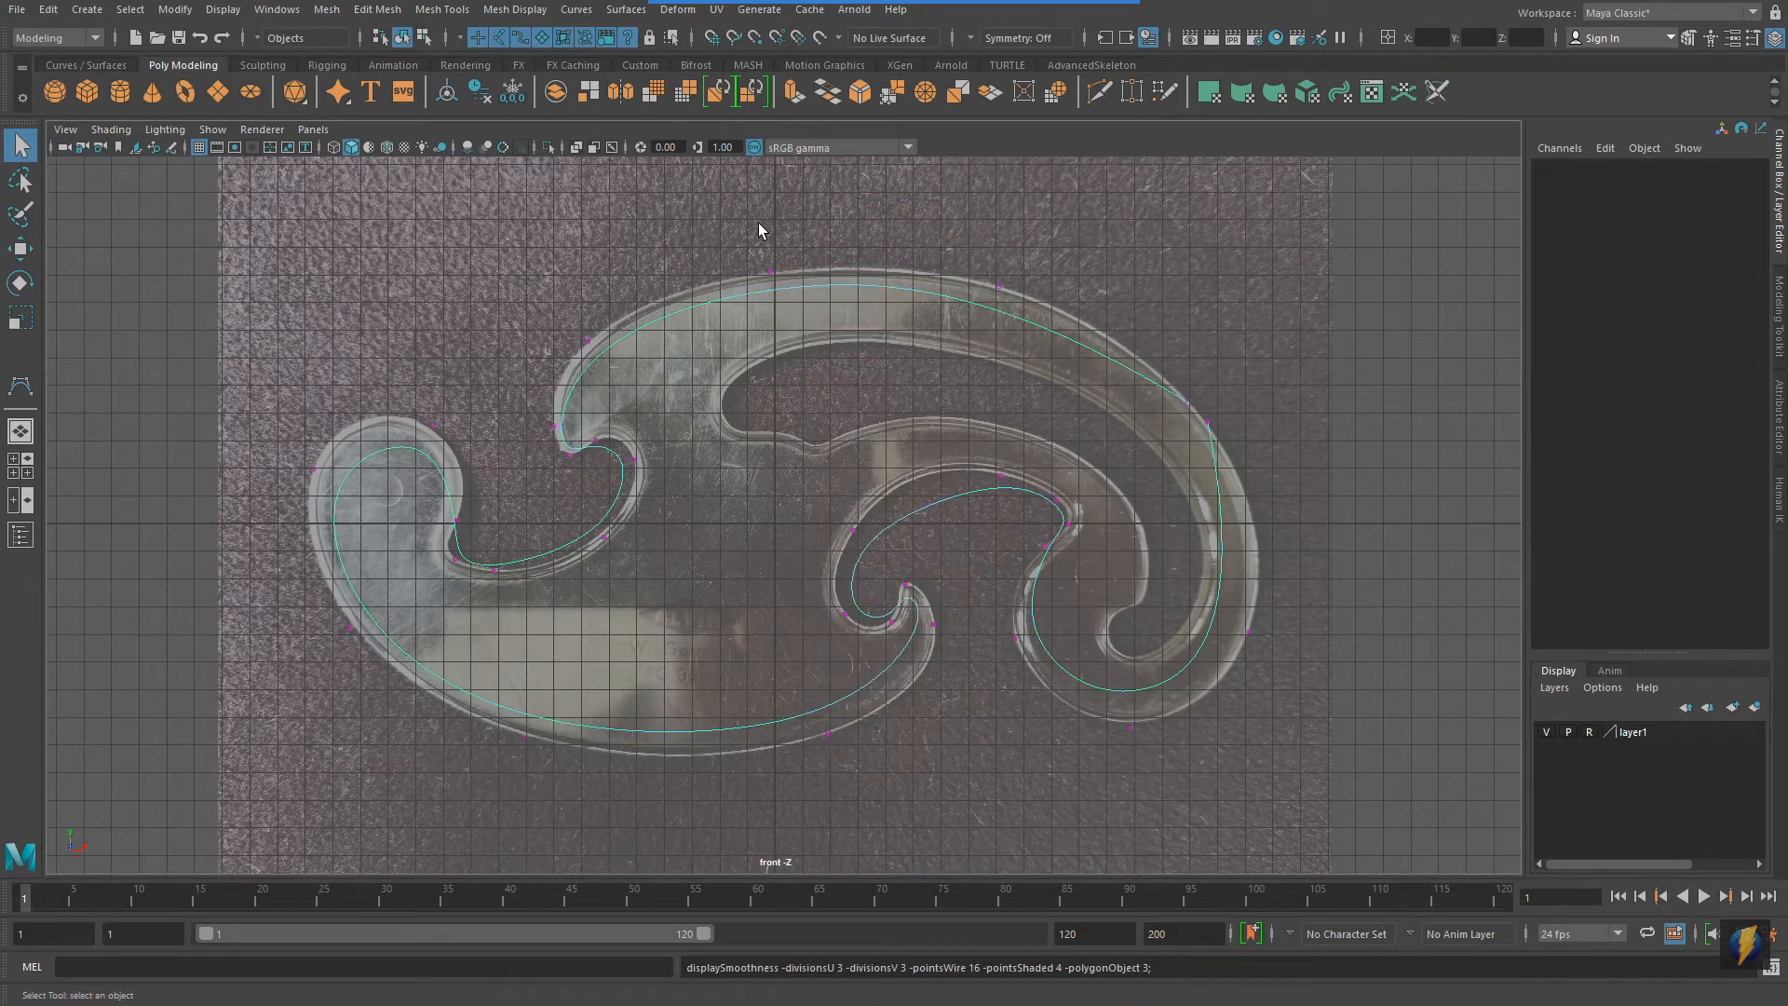
{"action": "left_click_drag", "start_coordinate": [801, 296], "coordinate": [770, 187]}
{"action": "key", "text": "w"}
{"action": "mouse_move", "coordinate": [553, 348]}
{"action": "left_mouse_down"}
{"action": "mouse_move", "coordinate": [584, 370]}
{"action": "mouse_move", "coordinate": [617, 364]}
{"action": "mouse_move", "coordinate": [565, 337]}
{"action": "left_mouse_up"}
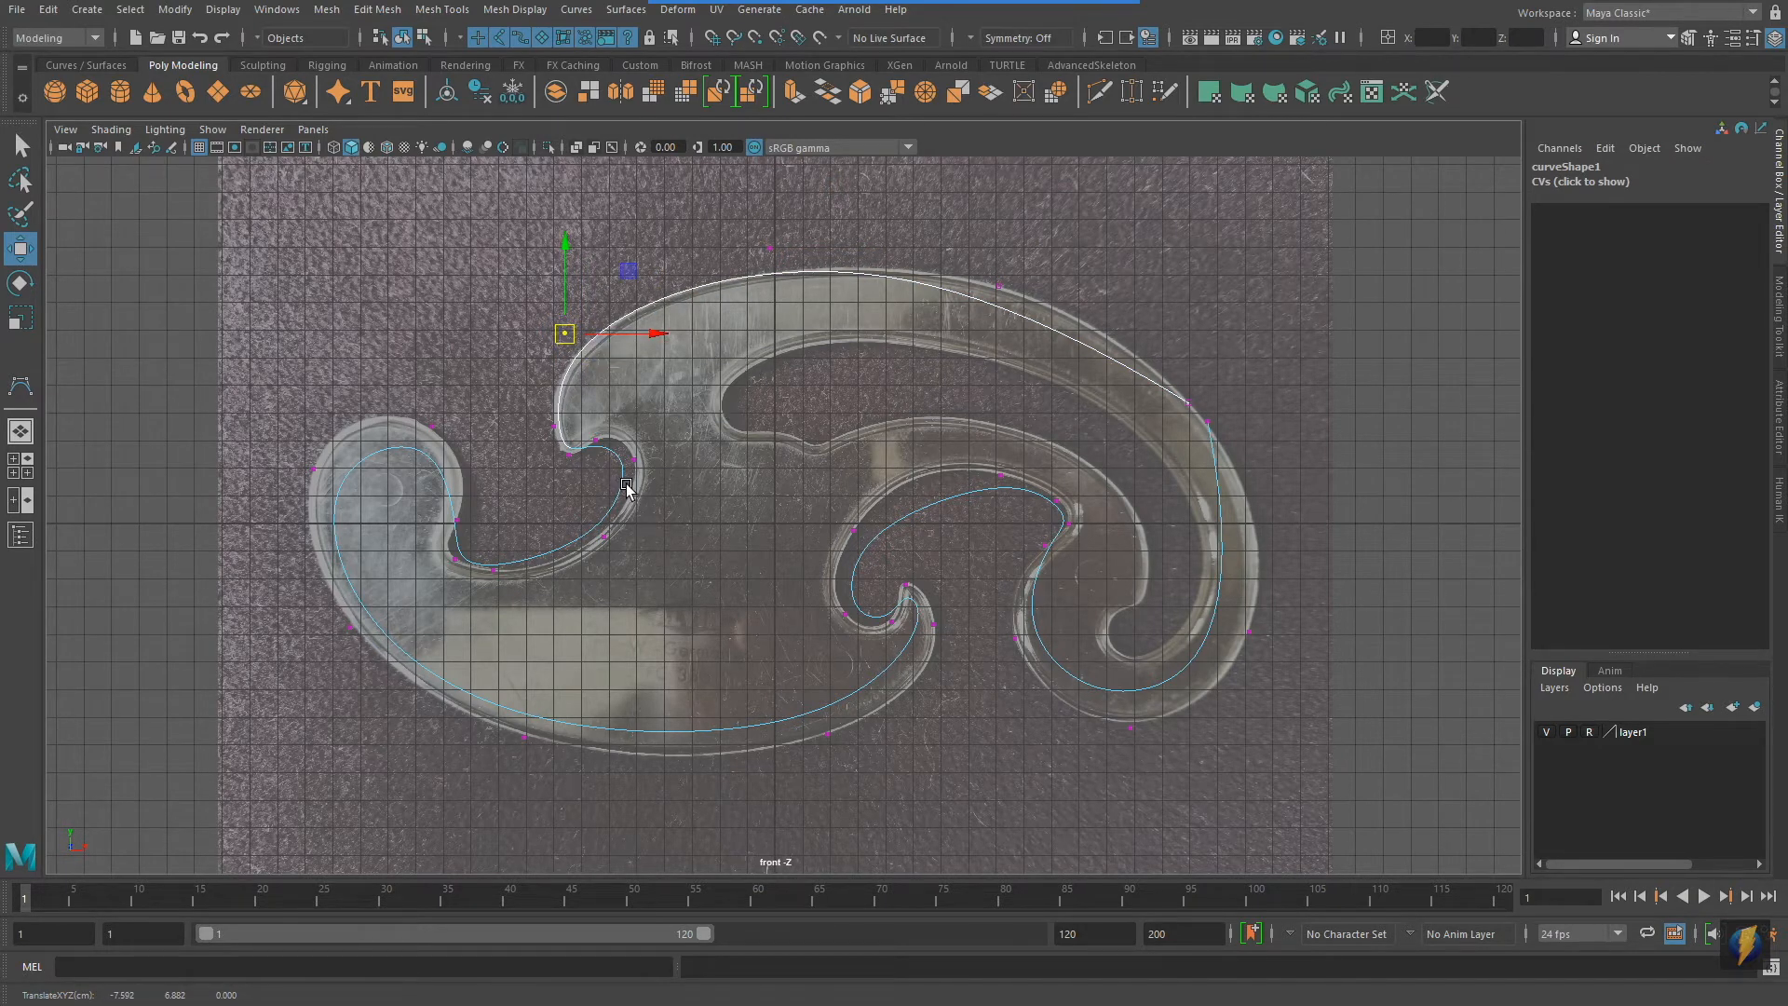
Try selecting single CVs and groups of CVs along the upper arch and around the left lobe
{"action": "left_click_drag", "start_coordinate": [971, 230], "coordinate": [1036, 301]}
{"action": "left_click_drag", "start_coordinate": [211, 416], "coordinate": [354, 529]}
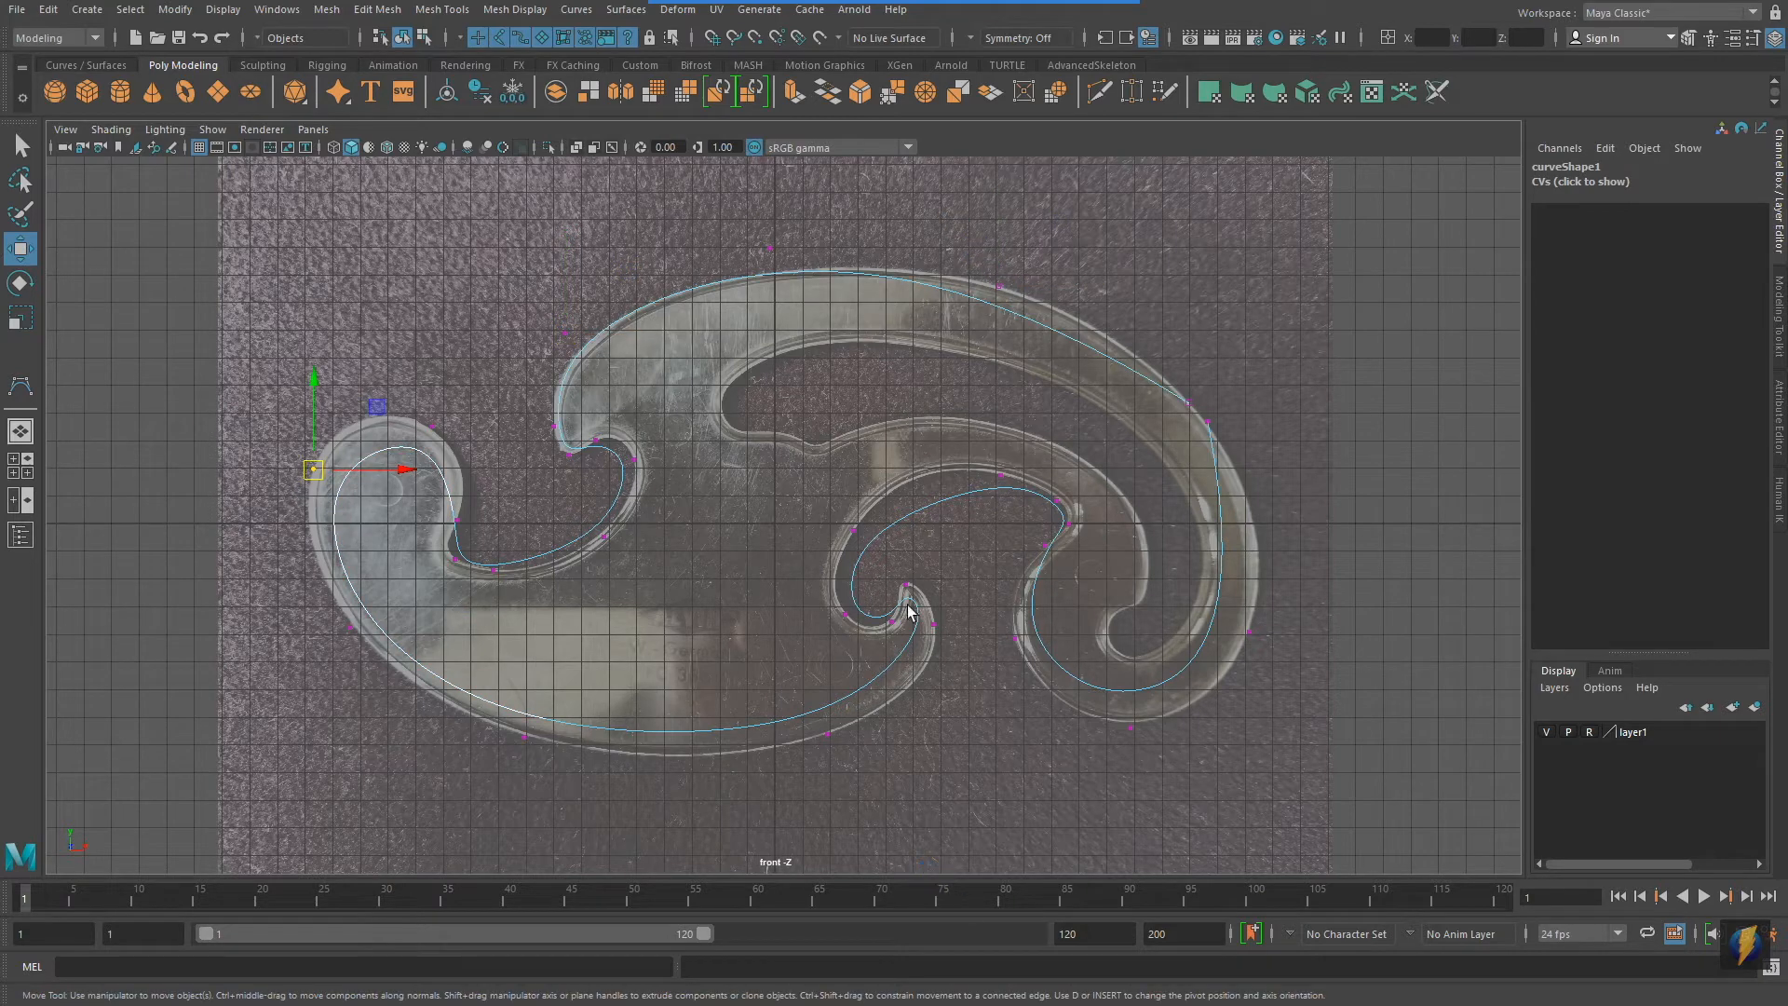
{"action": "left_click_drag", "start_coordinate": [557, 311], "coordinate": [625, 372]}
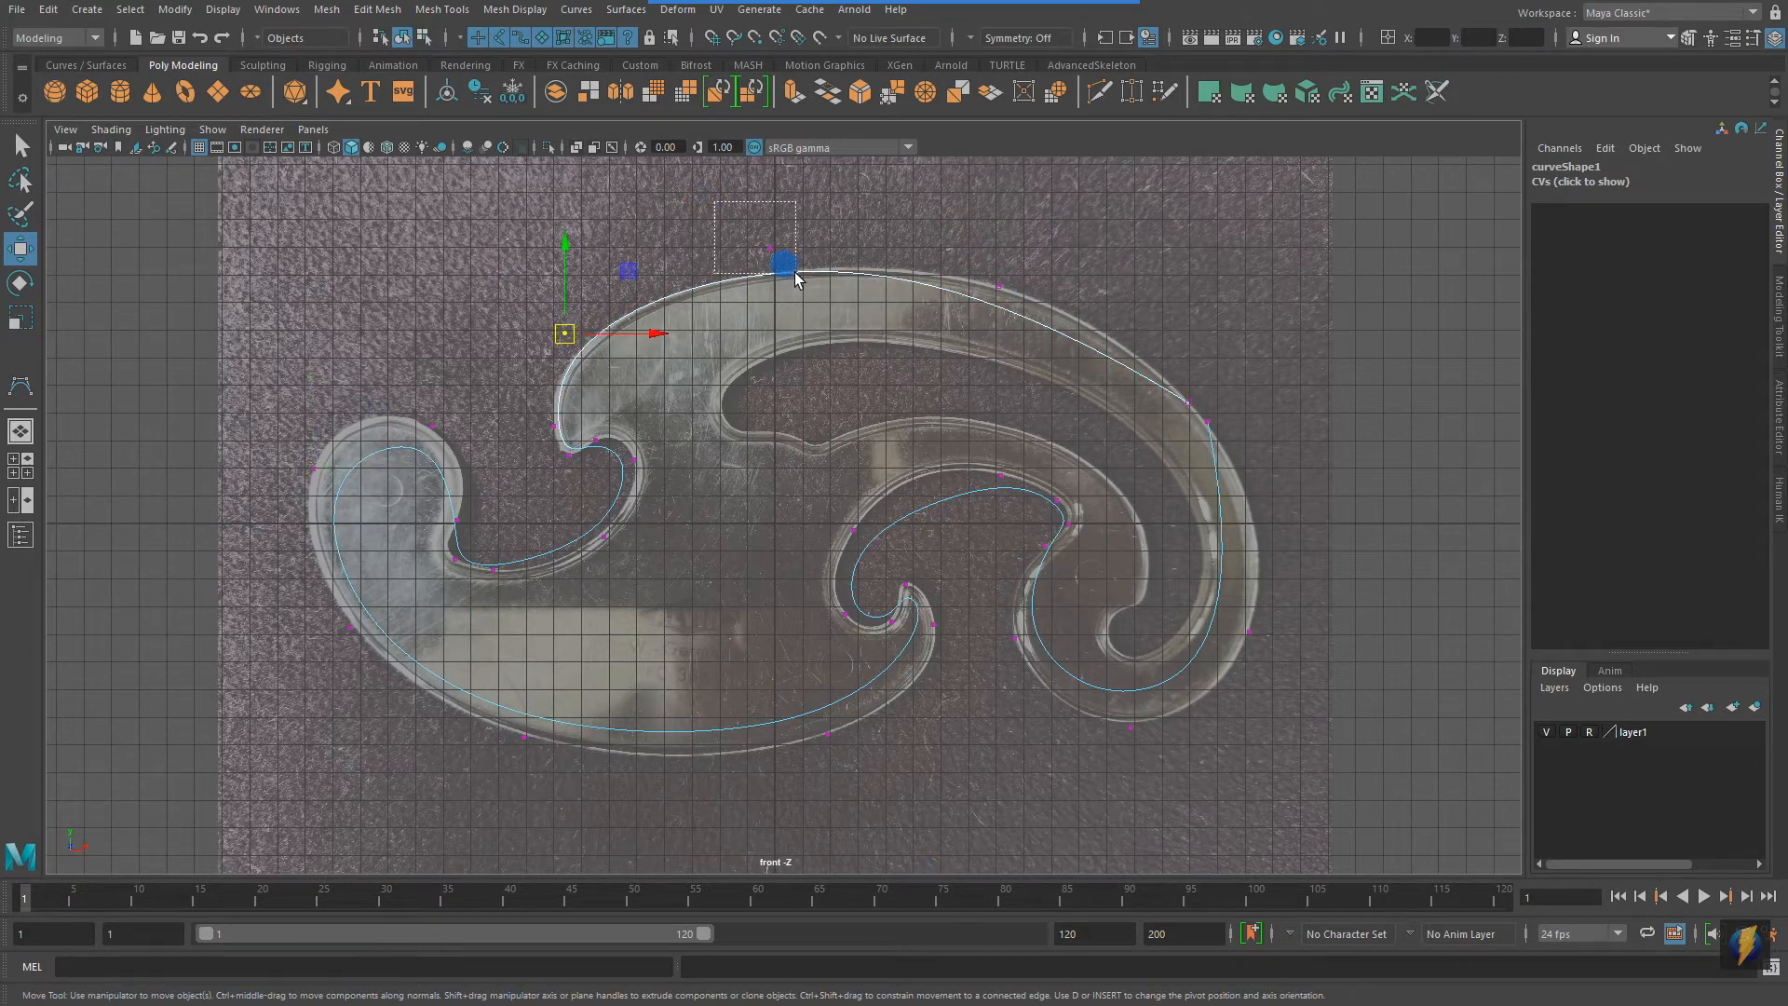
{"action": "left_click_drag", "start_coordinate": [795, 272], "coordinate": [796, 273]}
{"action": "left_click_drag", "start_coordinate": [934, 219], "coordinate": [1431, 387]}
{"action": "left_click_drag", "start_coordinate": [260, 383], "coordinate": [461, 510]}
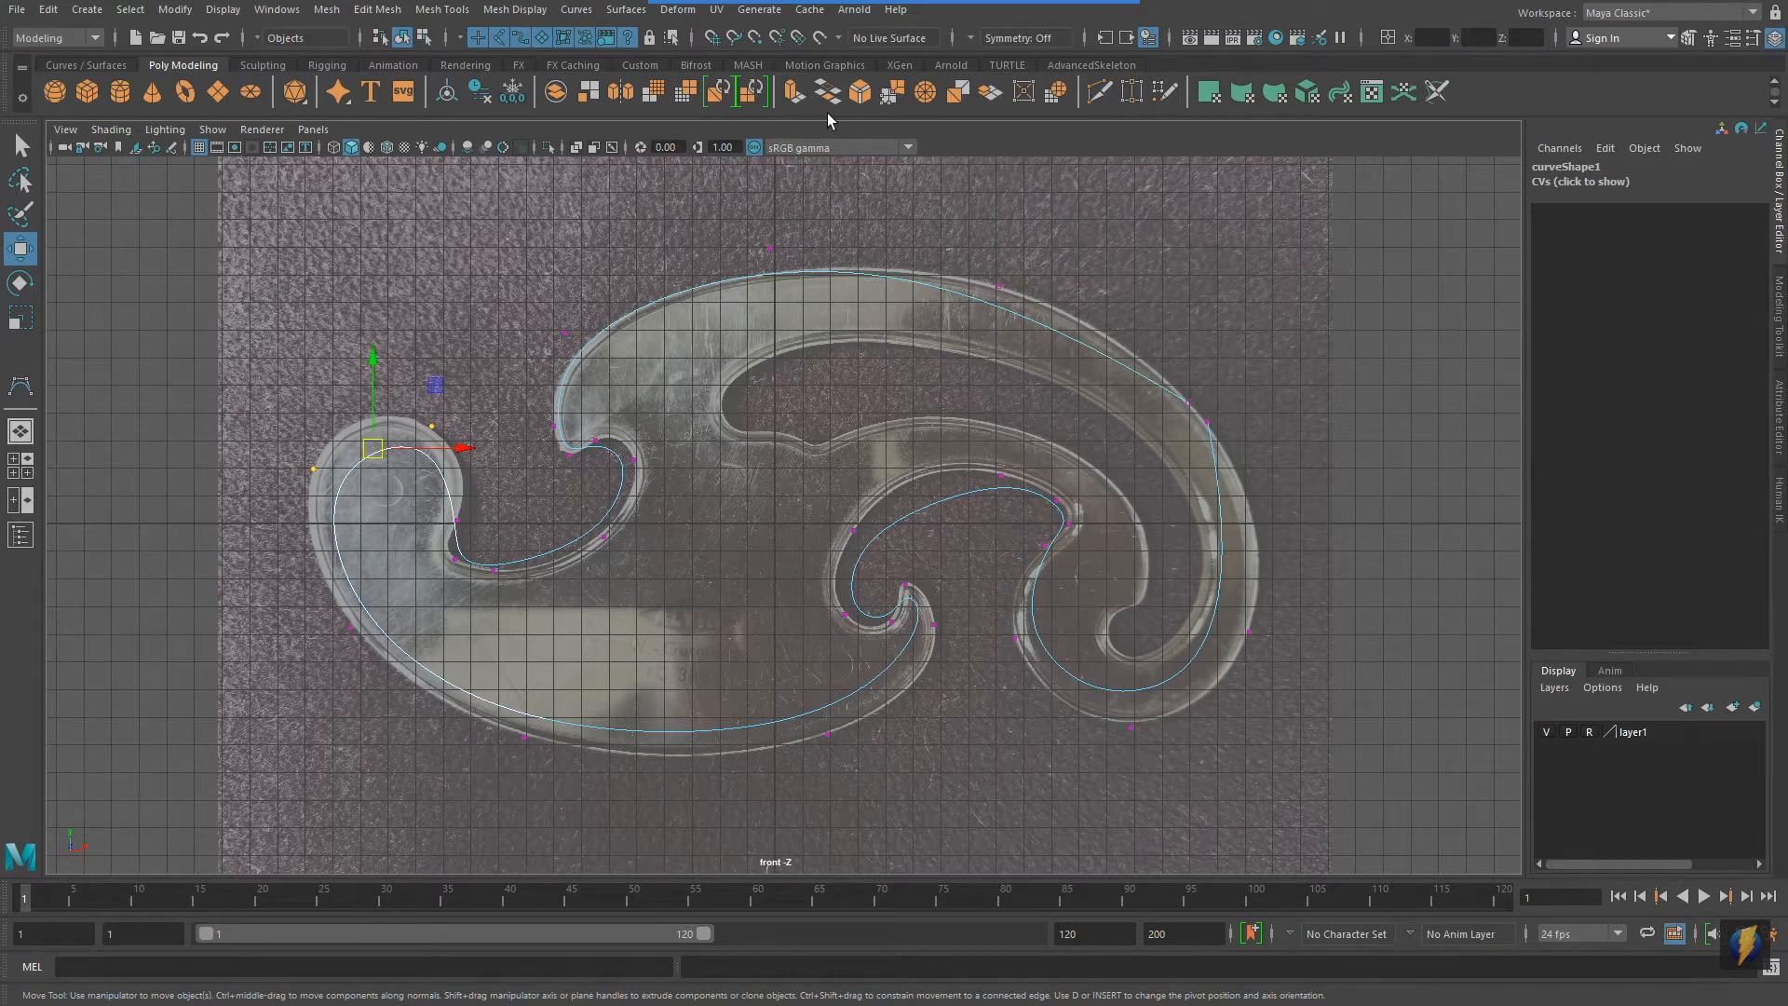
Select a CV on the upper arch and walk the selection through neighbouring CVs to the upper-left hook's tip
{"action": "left_click_drag", "start_coordinate": [922, 203], "coordinate": [1028, 299]}
{"action": "key", "text": "Right"}
{"action": "key", "text": "Left"}
{"action": "key", "text": "Left"}
{"action": "key", "text": "Left"}
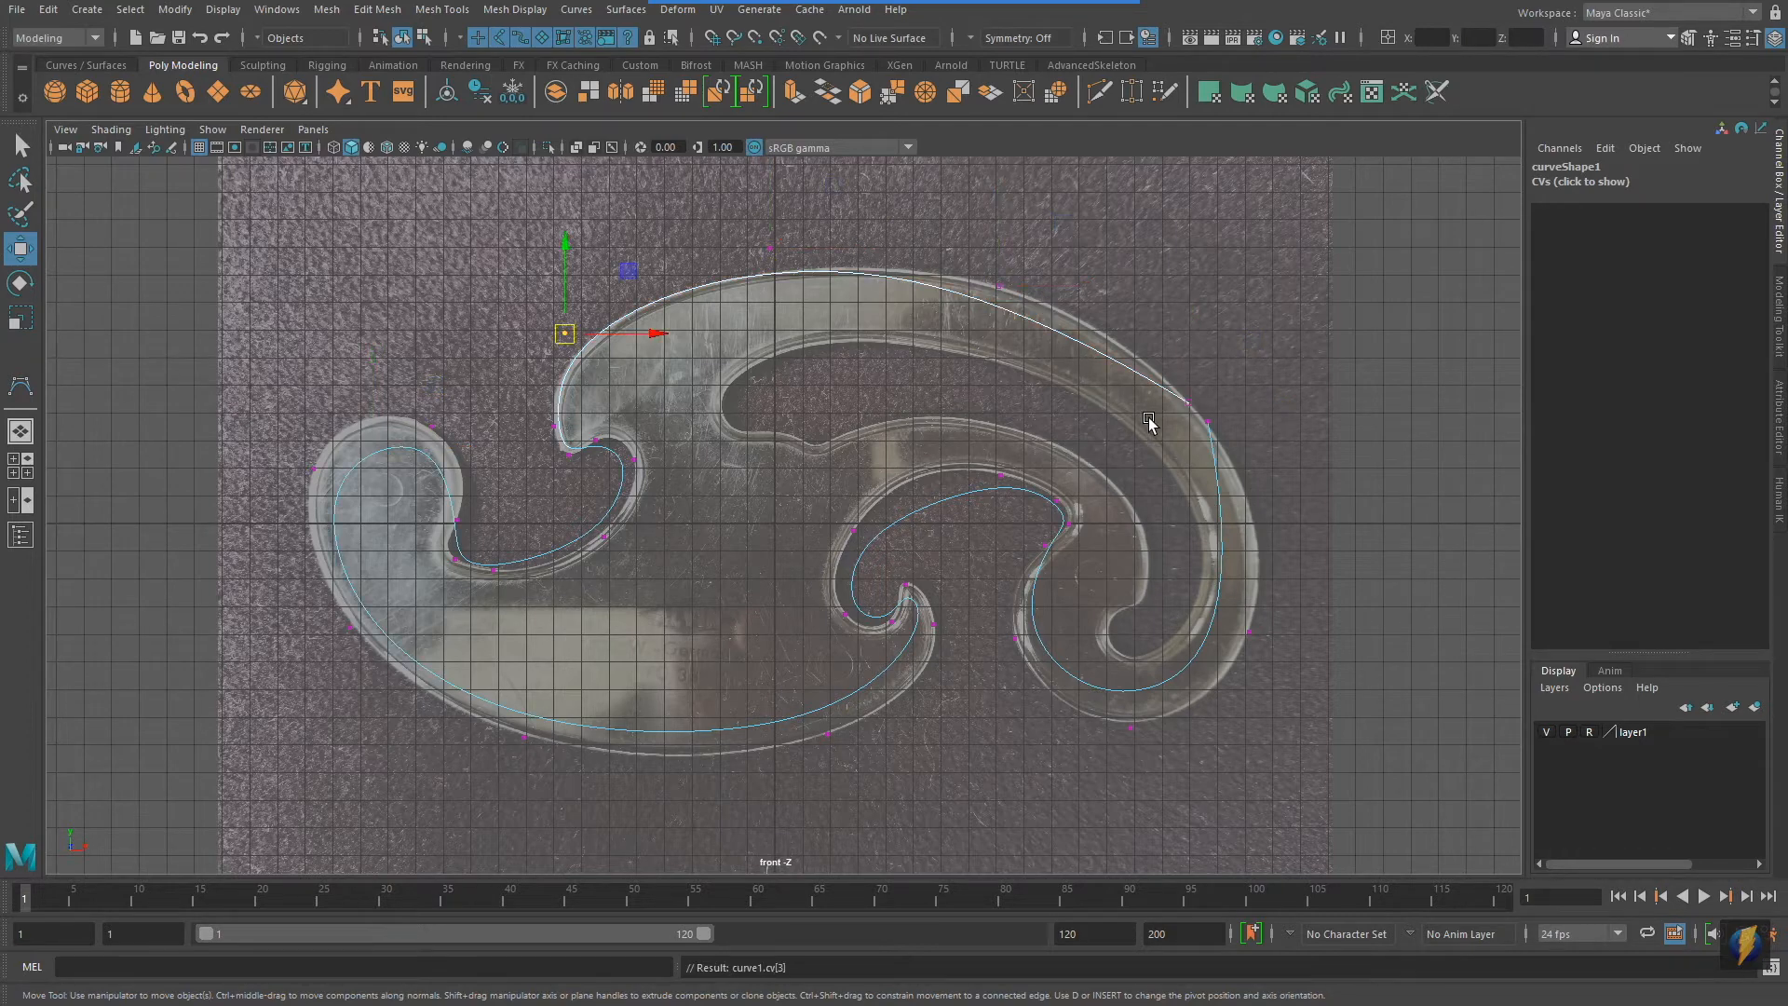
{"action": "key", "text": "Right"}
{"action": "key", "text": "Right"}
{"action": "key", "text": "Left"}
{"action": "key", "text": "Left"}
{"action": "key", "text": "Left"}
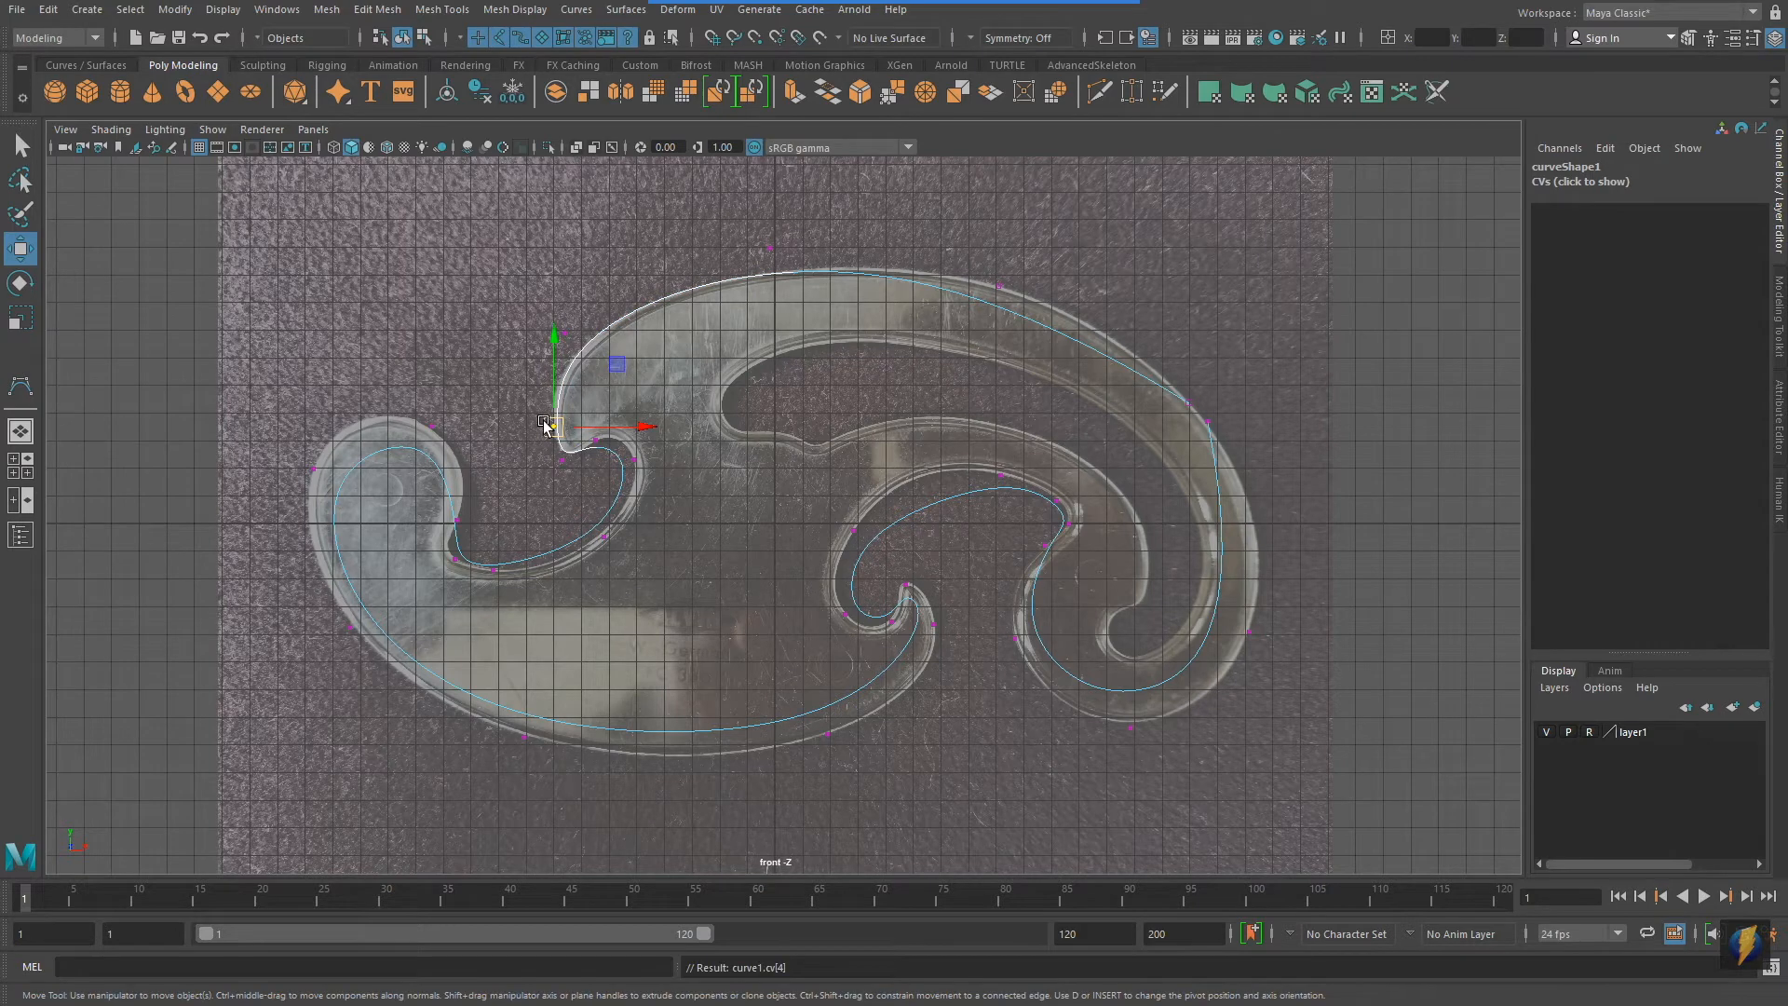
Adjust the CVs around the upper-left hook's inner bend so the curve follows the template's edge
{"action": "key", "text": "Left"}
{"action": "key", "text": "Left"}
{"action": "left_click_drag", "start_coordinate": [596, 440], "coordinate": [608, 432]}
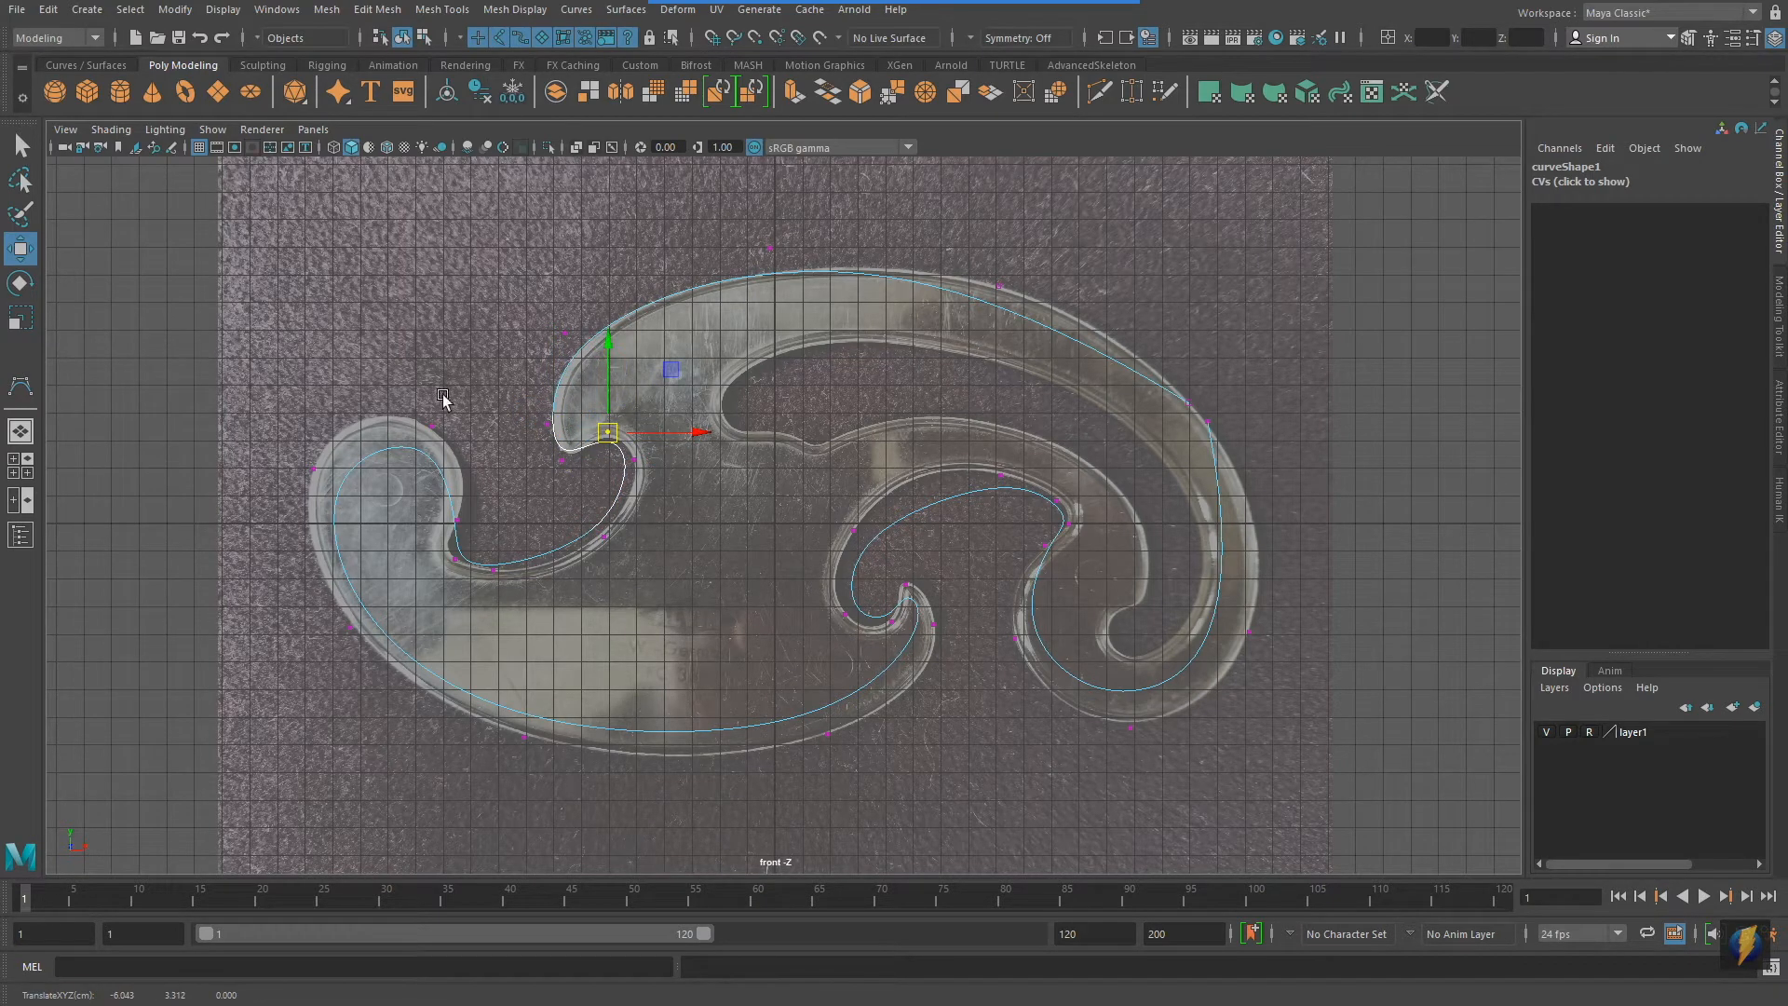
{"action": "key", "text": "Left"}
{"action": "left_click_drag", "start_coordinate": [635, 459], "coordinate": [644, 459]}
{"action": "key", "text": "Left"}
{"action": "left_click_drag", "start_coordinate": [641, 548], "coordinate": [644, 555]}
Reposition the CVs in the valley between the upper-left hook and the left lobe to fit the template
{"action": "key", "text": "Left"}
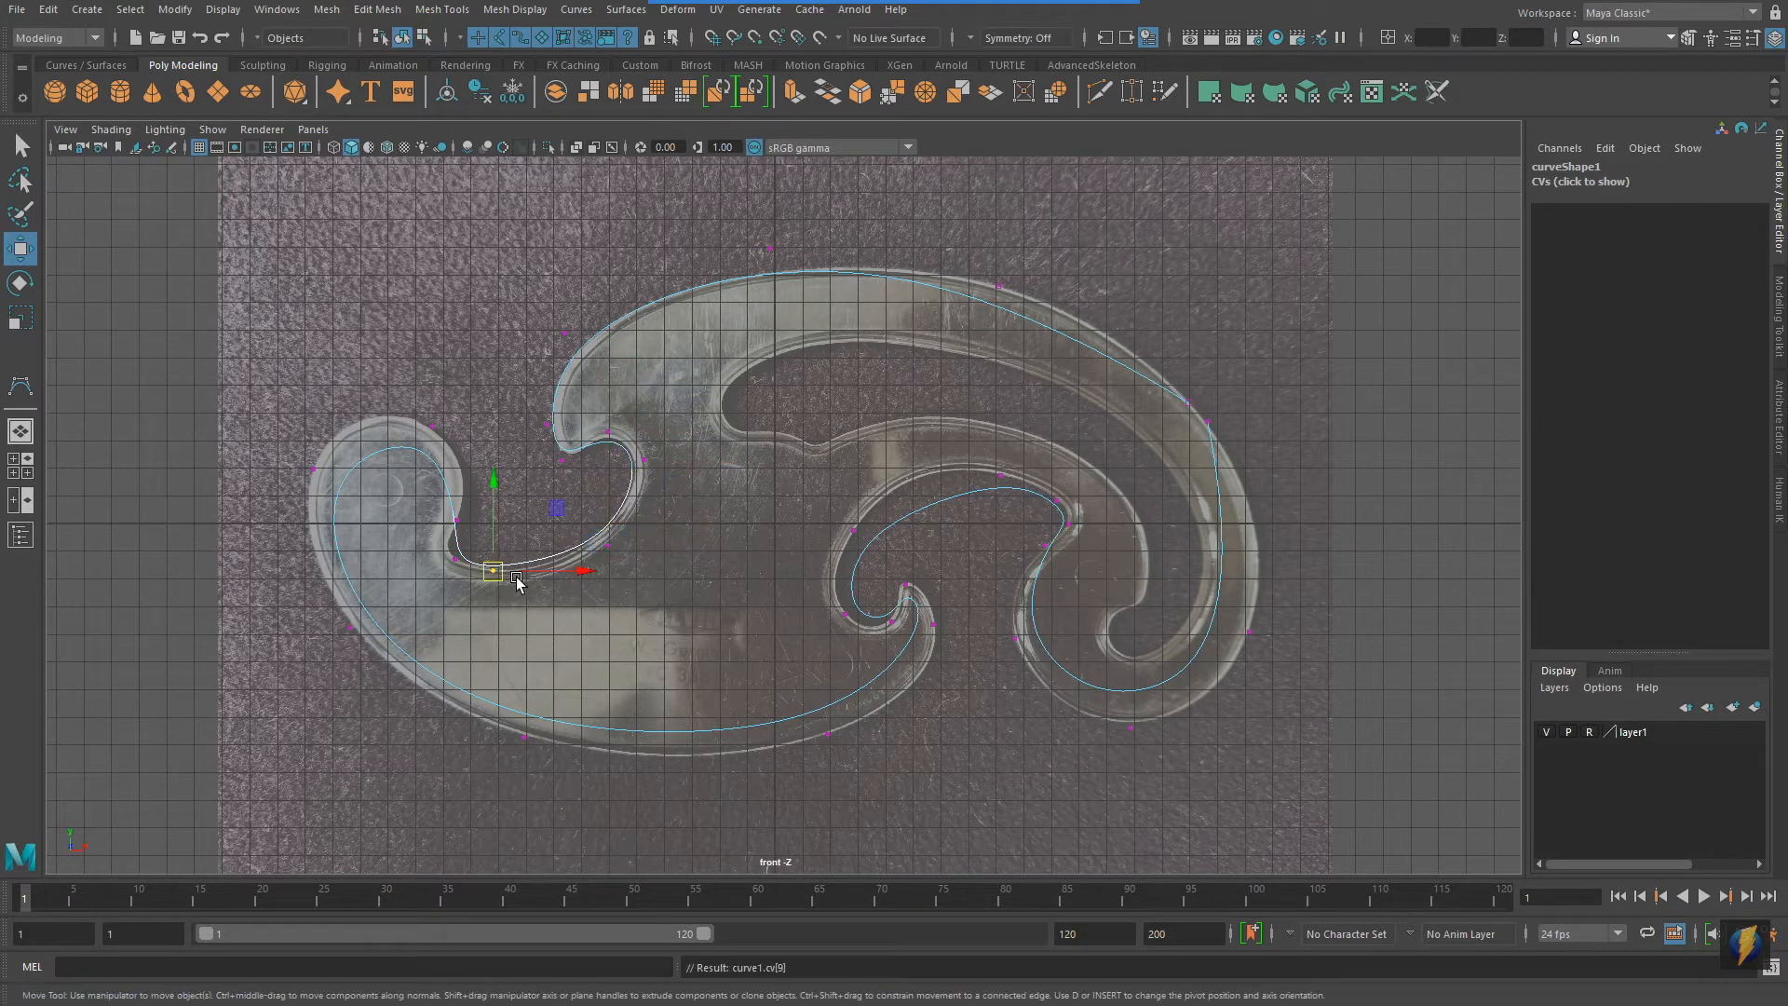
{"action": "left_click_drag", "start_coordinate": [489, 572], "coordinate": [456, 521]}
{"action": "key", "text": "Left"}
{"action": "key", "text": "Left"}
{"action": "key", "text": "Right"}
{"action": "key", "text": "Right"}
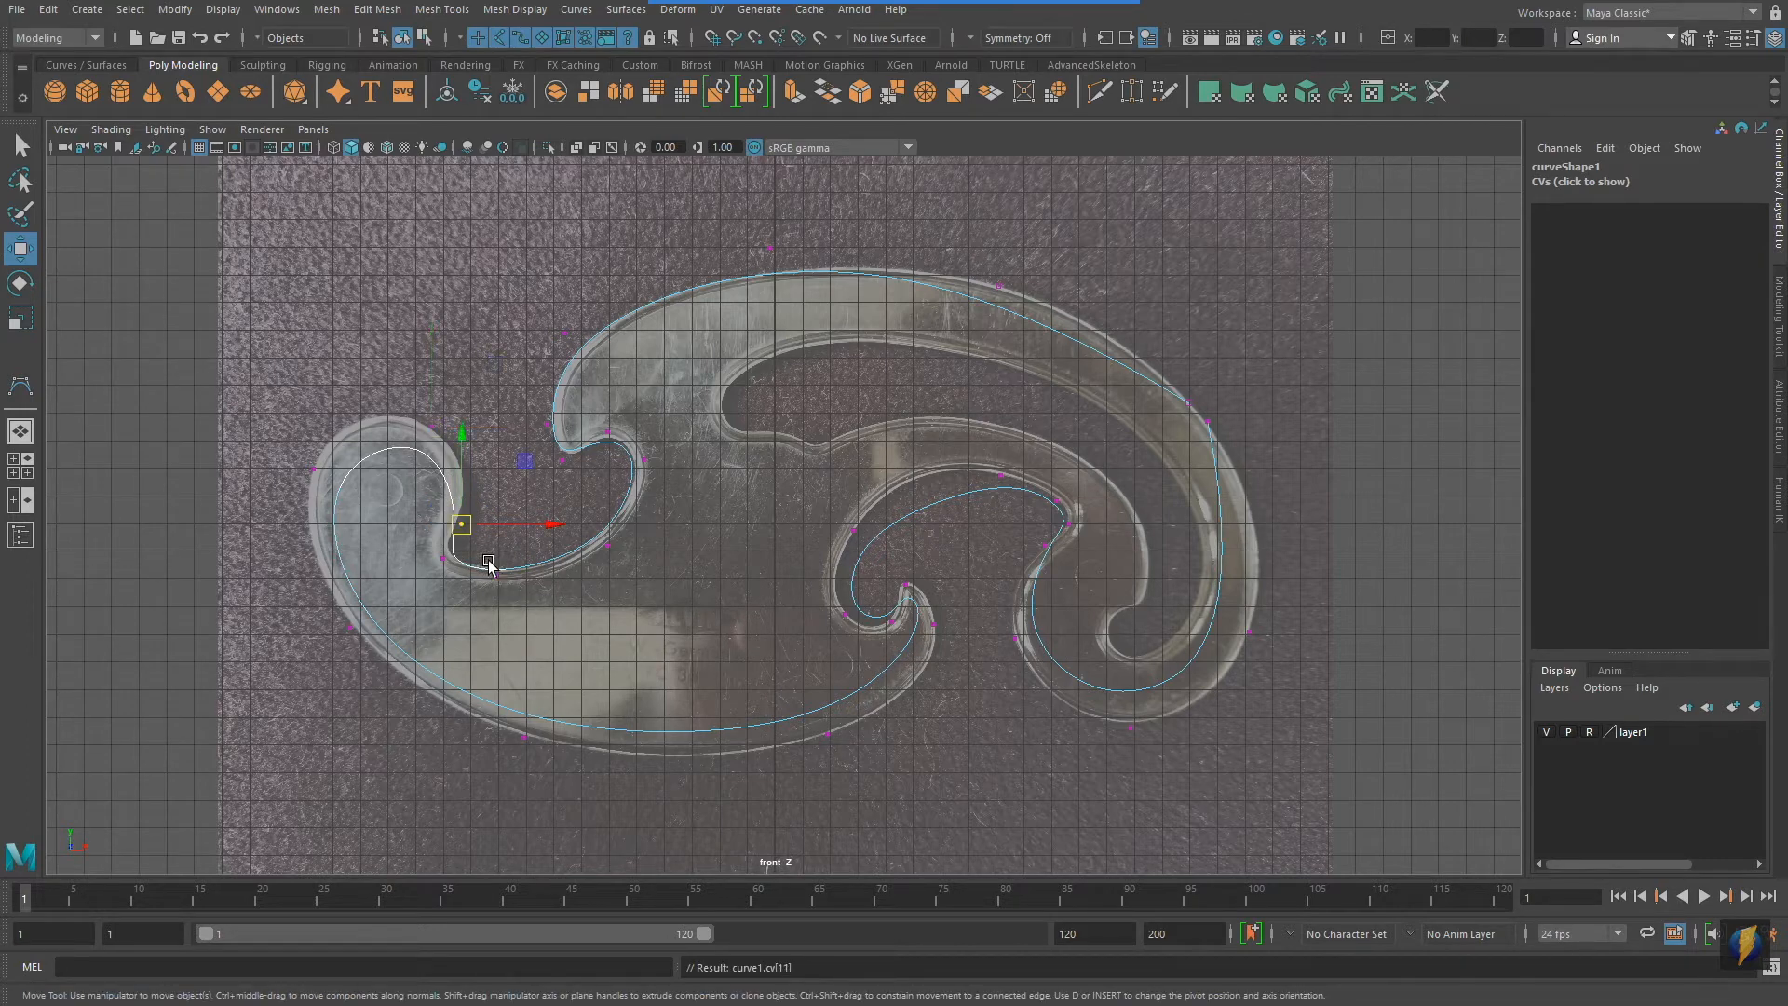
{"action": "left_click_drag", "start_coordinate": [443, 556], "coordinate": [440, 541]}
Move the CVs around the left lobe's top, outer side and lower side outward to the template's edge
{"action": "key", "text": "Right"}
{"action": "key", "text": "Right"}
{"action": "left_click_drag", "start_coordinate": [440, 424], "coordinate": [465, 394]}
{"action": "key", "text": "Right"}
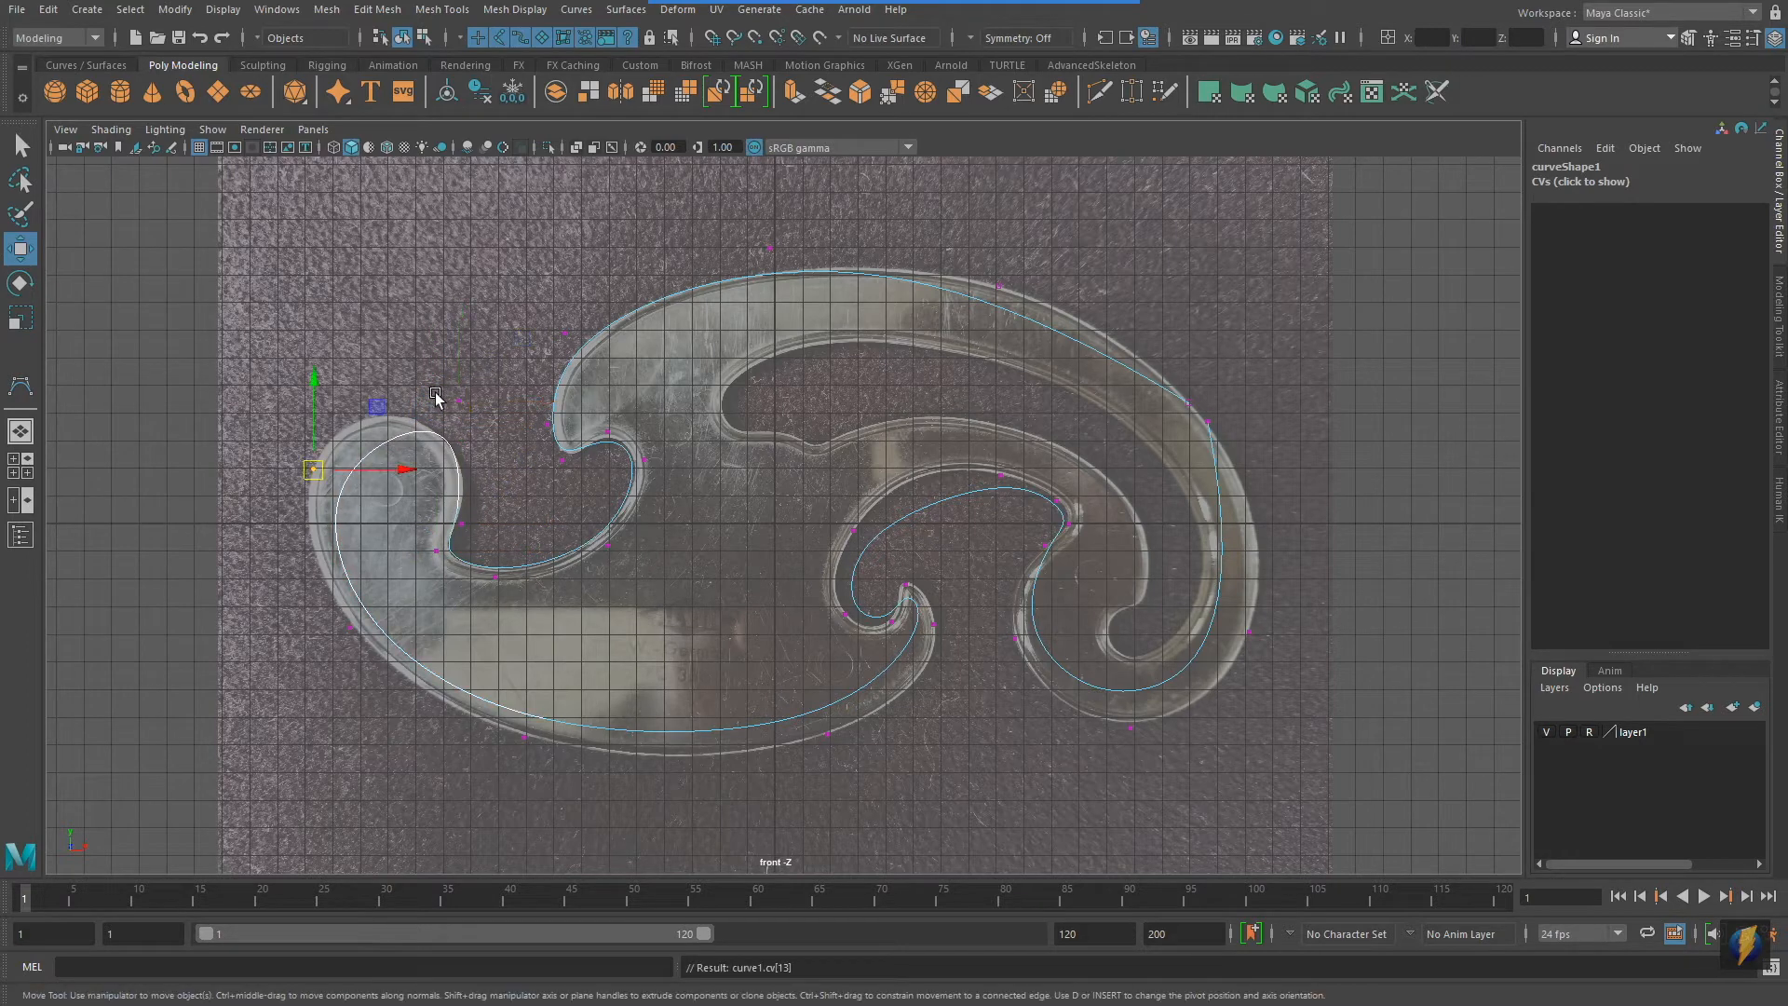
{"action": "left_click_drag", "start_coordinate": [322, 466], "coordinate": [272, 421]}
{"action": "key", "text": "Right"}
{"action": "left_click_drag", "start_coordinate": [349, 628], "coordinate": [346, 660]}
Pull the two CVs along the template's long bottom edge slightly outward
{"action": "key", "text": "Right"}
{"action": "left_click_drag", "start_coordinate": [525, 735], "coordinate": [527, 753]}
{"action": "key", "text": "Right"}
{"action": "left_click_drag", "start_coordinate": [845, 746], "coordinate": [850, 758]}
Adjust the CVs around the central hook's outer side, tip and inner bend to match the template
{"action": "key", "text": "Right"}
{"action": "left_click_drag", "start_coordinate": [954, 639], "coordinate": [908, 558]}
{"action": "key", "text": "Right"}
{"action": "key", "text": "Right"}
{"action": "left_click_drag", "start_coordinate": [886, 619], "coordinate": [841, 622]}
Move the CVs along the inner arch, from its left side to its right corner, onto the template's outline
{"action": "key", "text": "Right"}
{"action": "left_click_drag", "start_coordinate": [857, 527], "coordinate": [830, 513]}
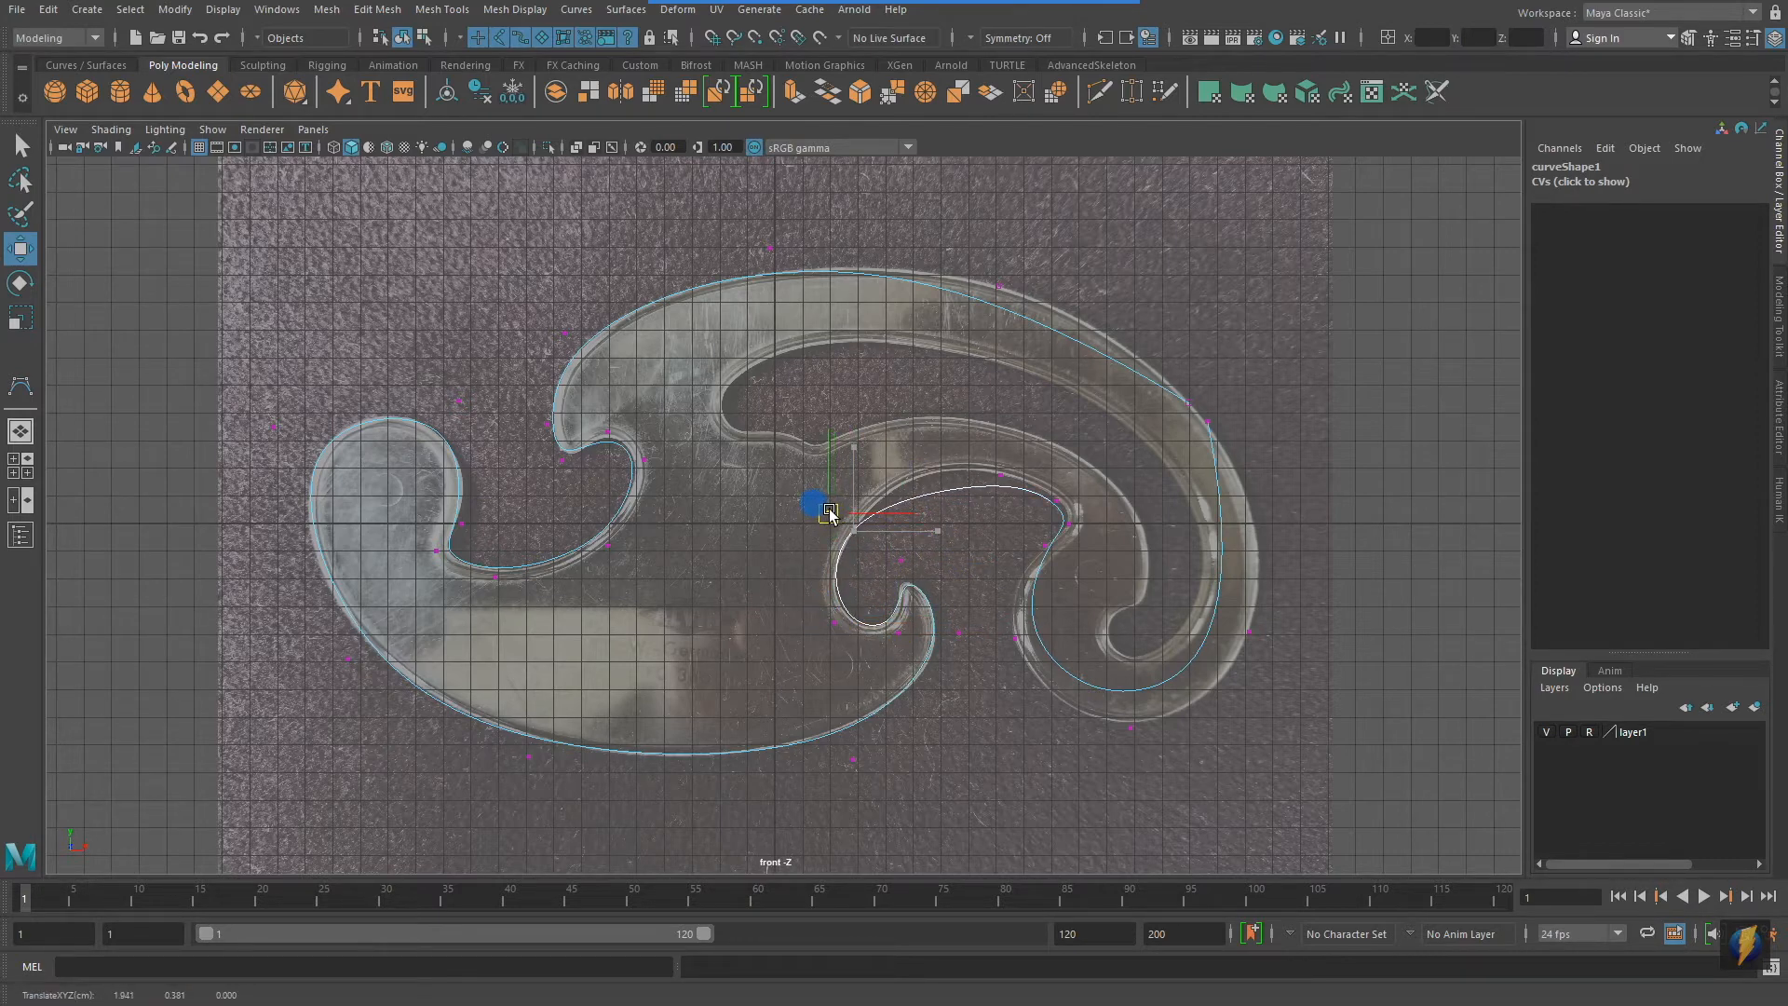
{"action": "key", "text": "Right"}
{"action": "left_click_drag", "start_coordinate": [1008, 477], "coordinate": [974, 457]}
{"action": "key", "text": "Right"}
{"action": "left_click_drag", "start_coordinate": [1060, 501], "coordinate": [1041, 545]}
Pull the CVs on the lower-right lobe's inner side and bottom outward to fit the template
{"action": "key", "text": "Right"}
{"action": "key", "text": "Right"}
{"action": "key", "text": "Right"}
{"action": "left_click_drag", "start_coordinate": [1029, 641], "coordinate": [998, 647]}
{"action": "key", "text": "Right"}
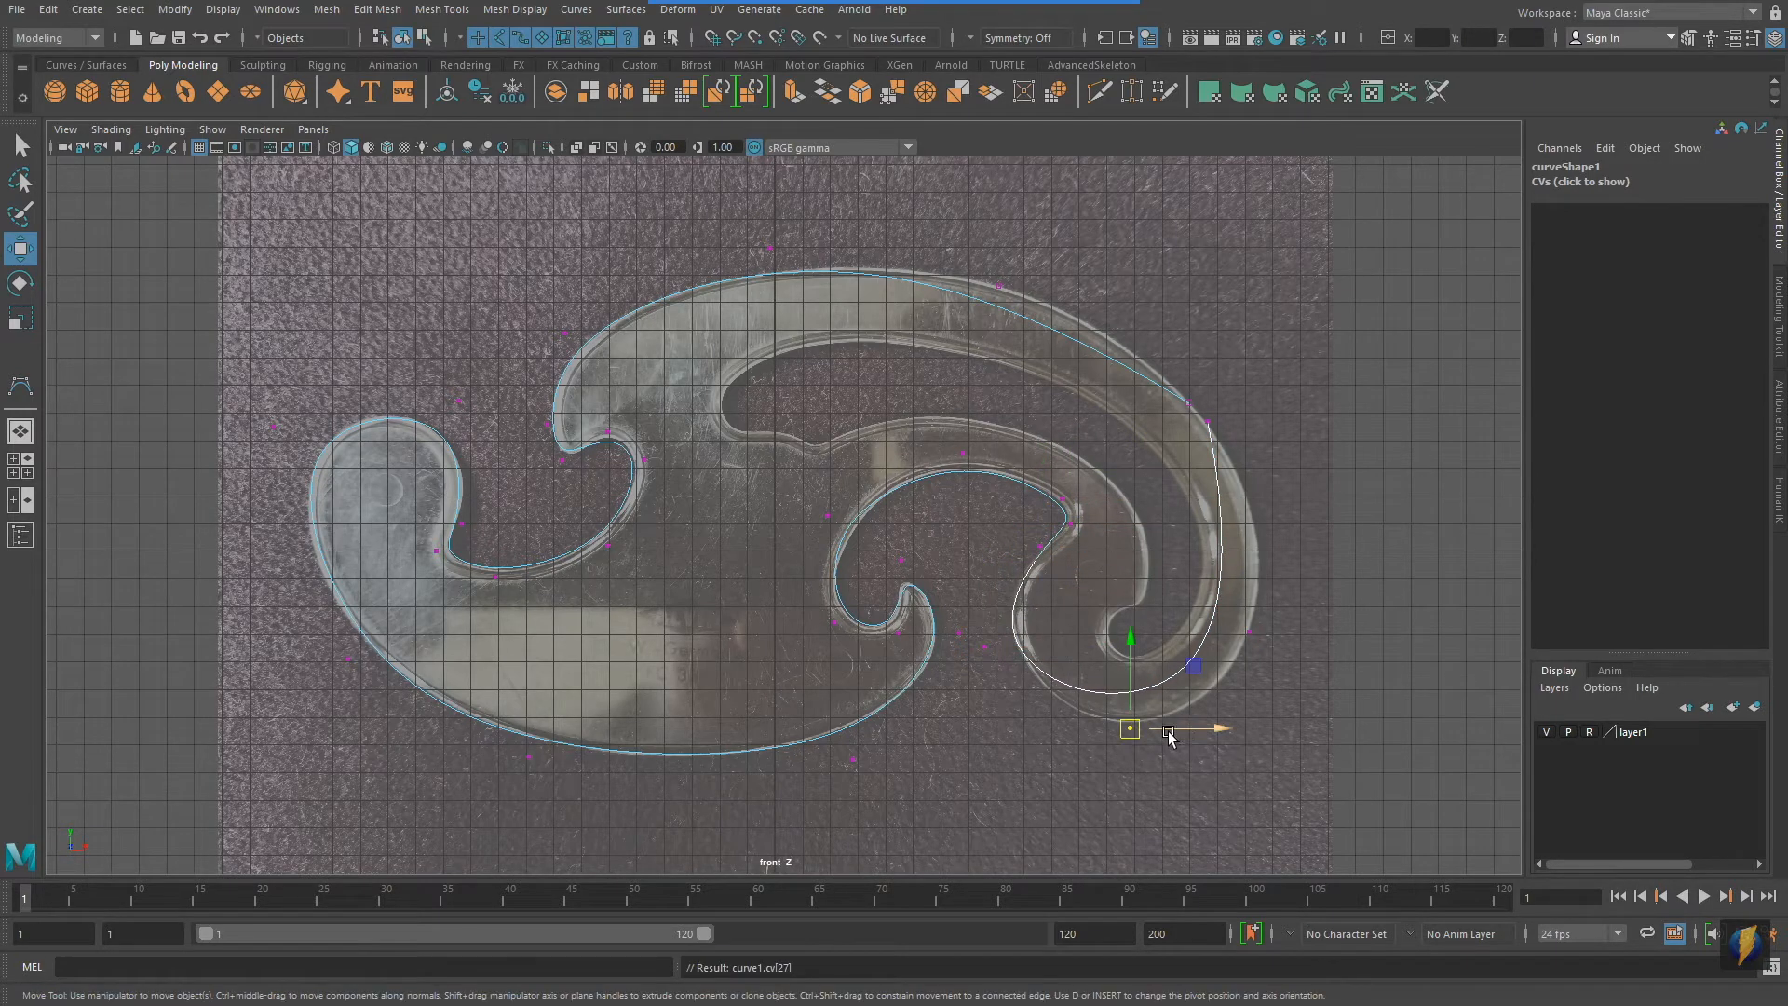
{"action": "left_click_drag", "start_coordinate": [1126, 728], "coordinate": [1143, 777]}
Move the CV beside the template's right edge outward and adjust the curve's last CV on the outline
{"action": "key", "text": "Right"}
{"action": "left_click_drag", "start_coordinate": [1249, 634], "coordinate": [1301, 638]}
{"action": "key", "text": "Right"}
{"action": "left_click_drag", "start_coordinate": [1211, 421], "coordinate": [1204, 419]}
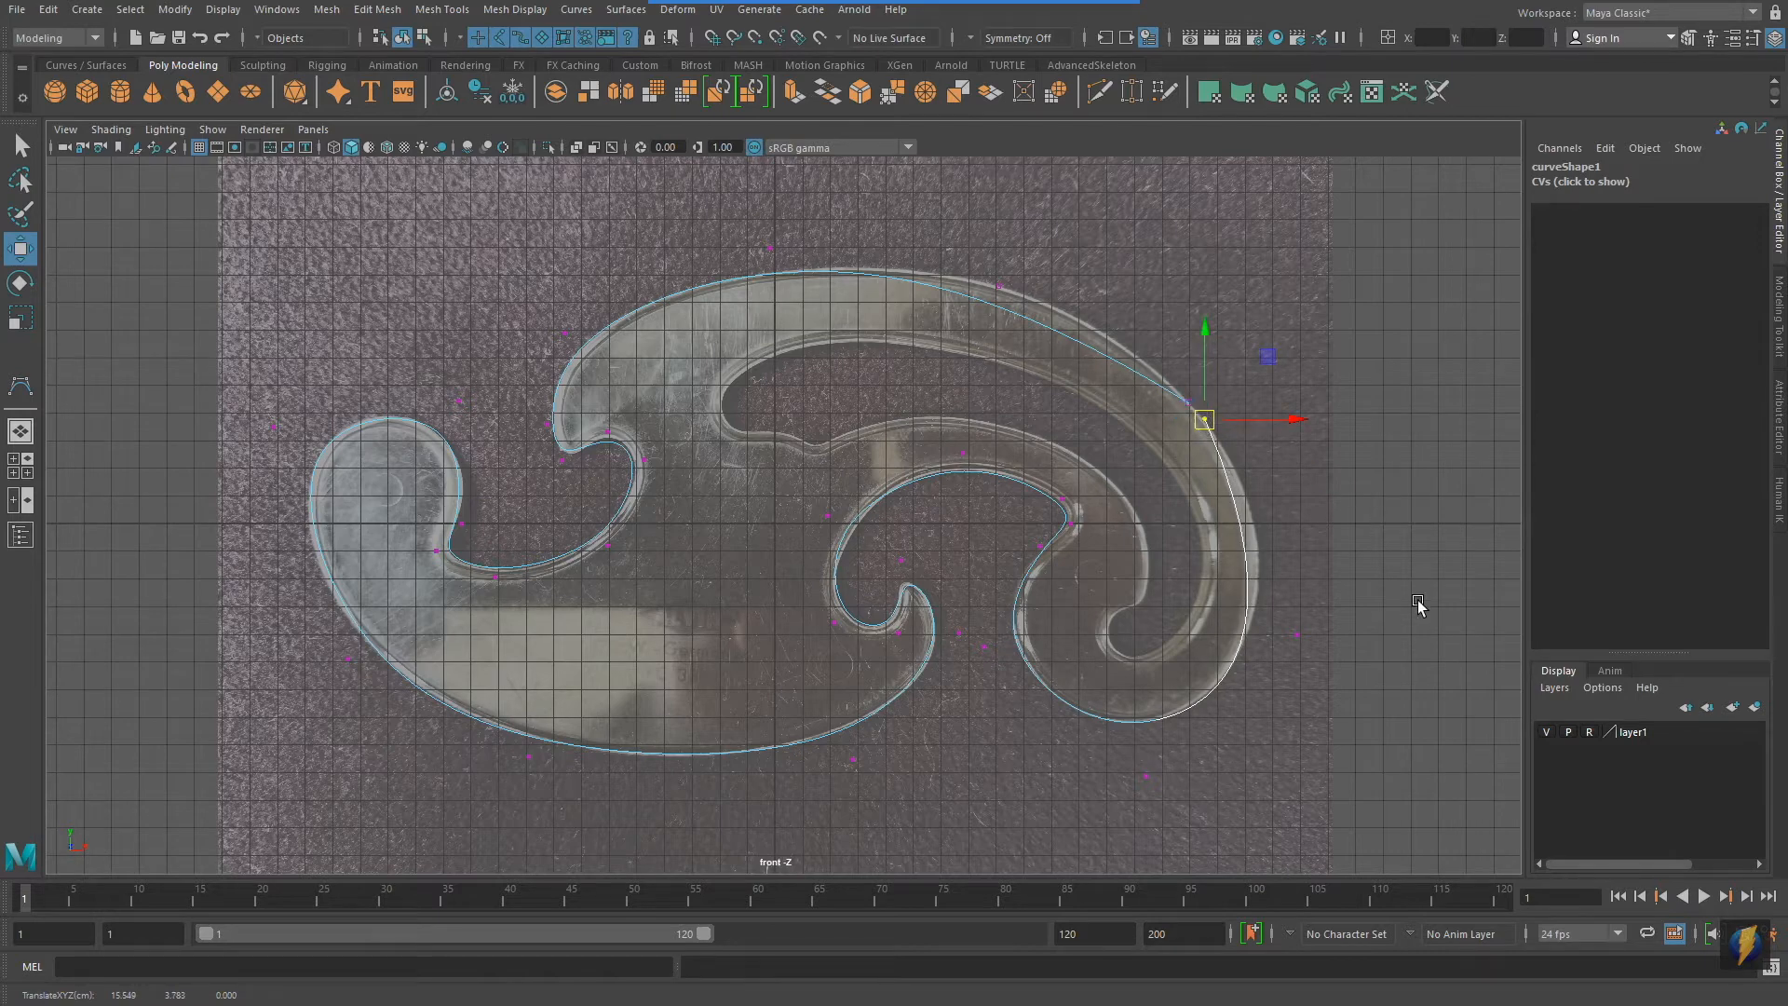
{"action": "key", "text": "Left"}
{"action": "mouse_move", "coordinate": [1299, 626]}
{"action": "left_mouse_down"}
{"action": "mouse_move", "coordinate": [1304, 562]}
{"action": "mouse_move", "coordinate": [1323, 602]}
{"action": "left_mouse_up"}
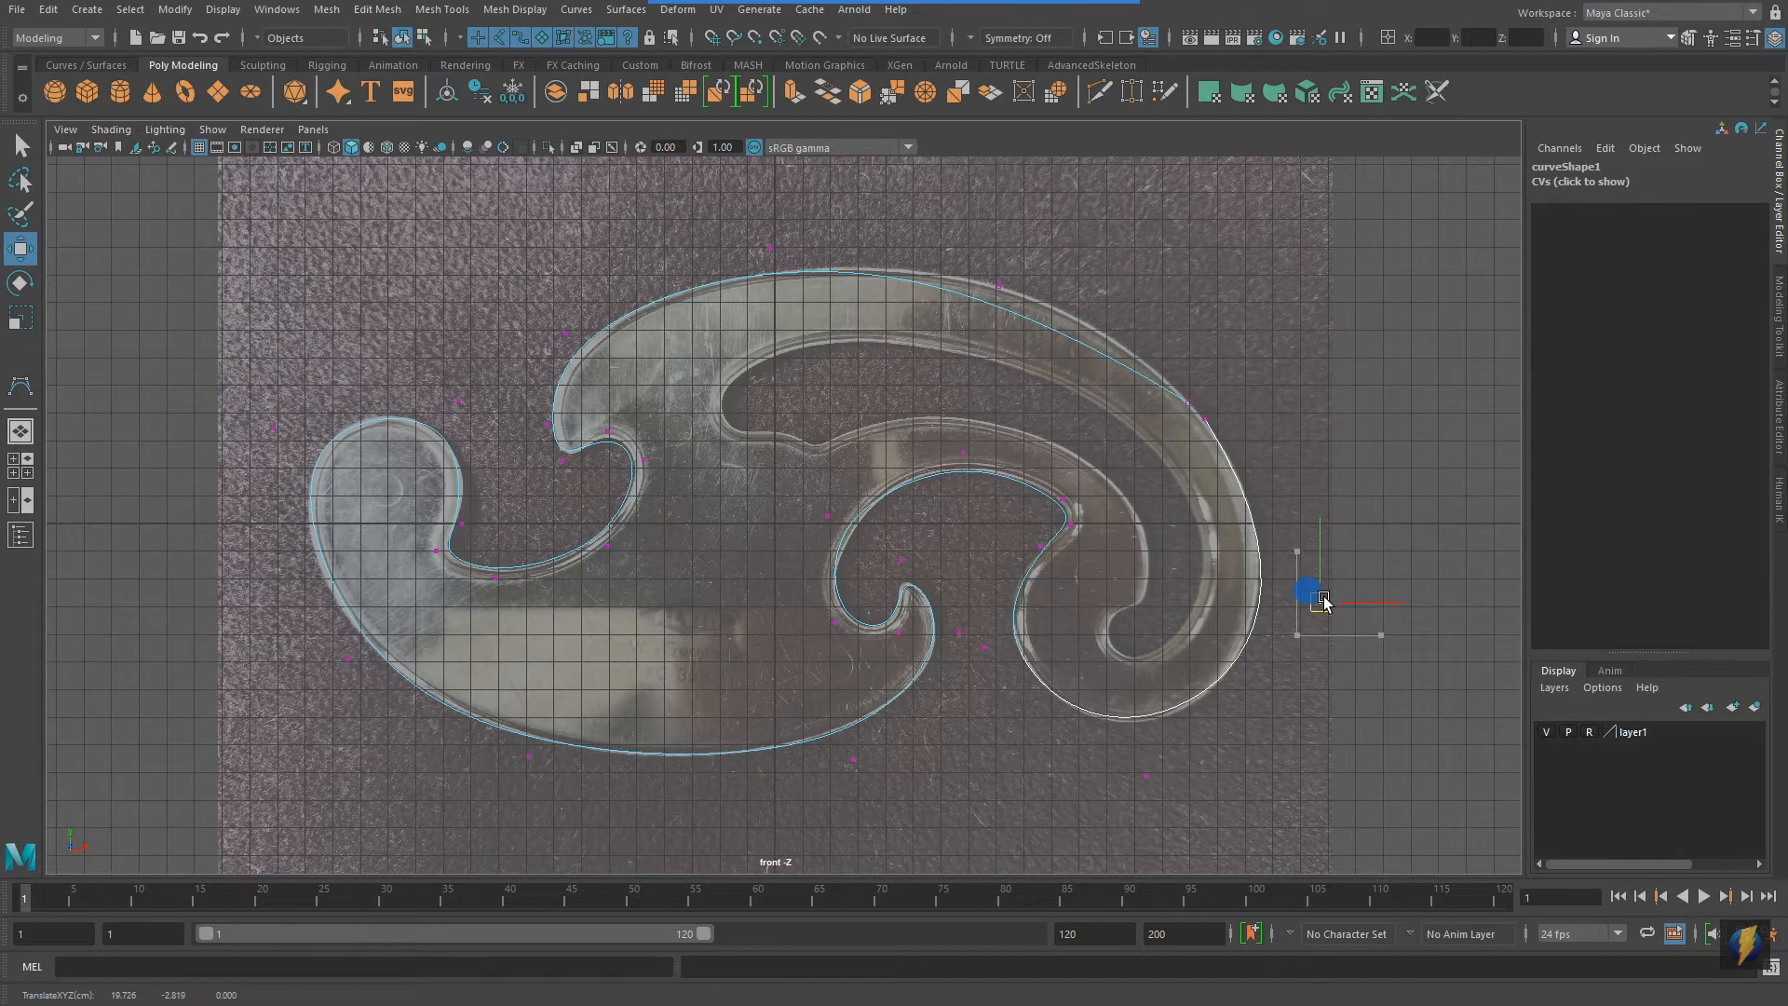
Move the upper arch's right CV outward and lower its top CV slightly to follow the template's edge
{"action": "key", "text": "Left"}
{"action": "key", "text": "Right"}
{"action": "key", "text": "Right"}
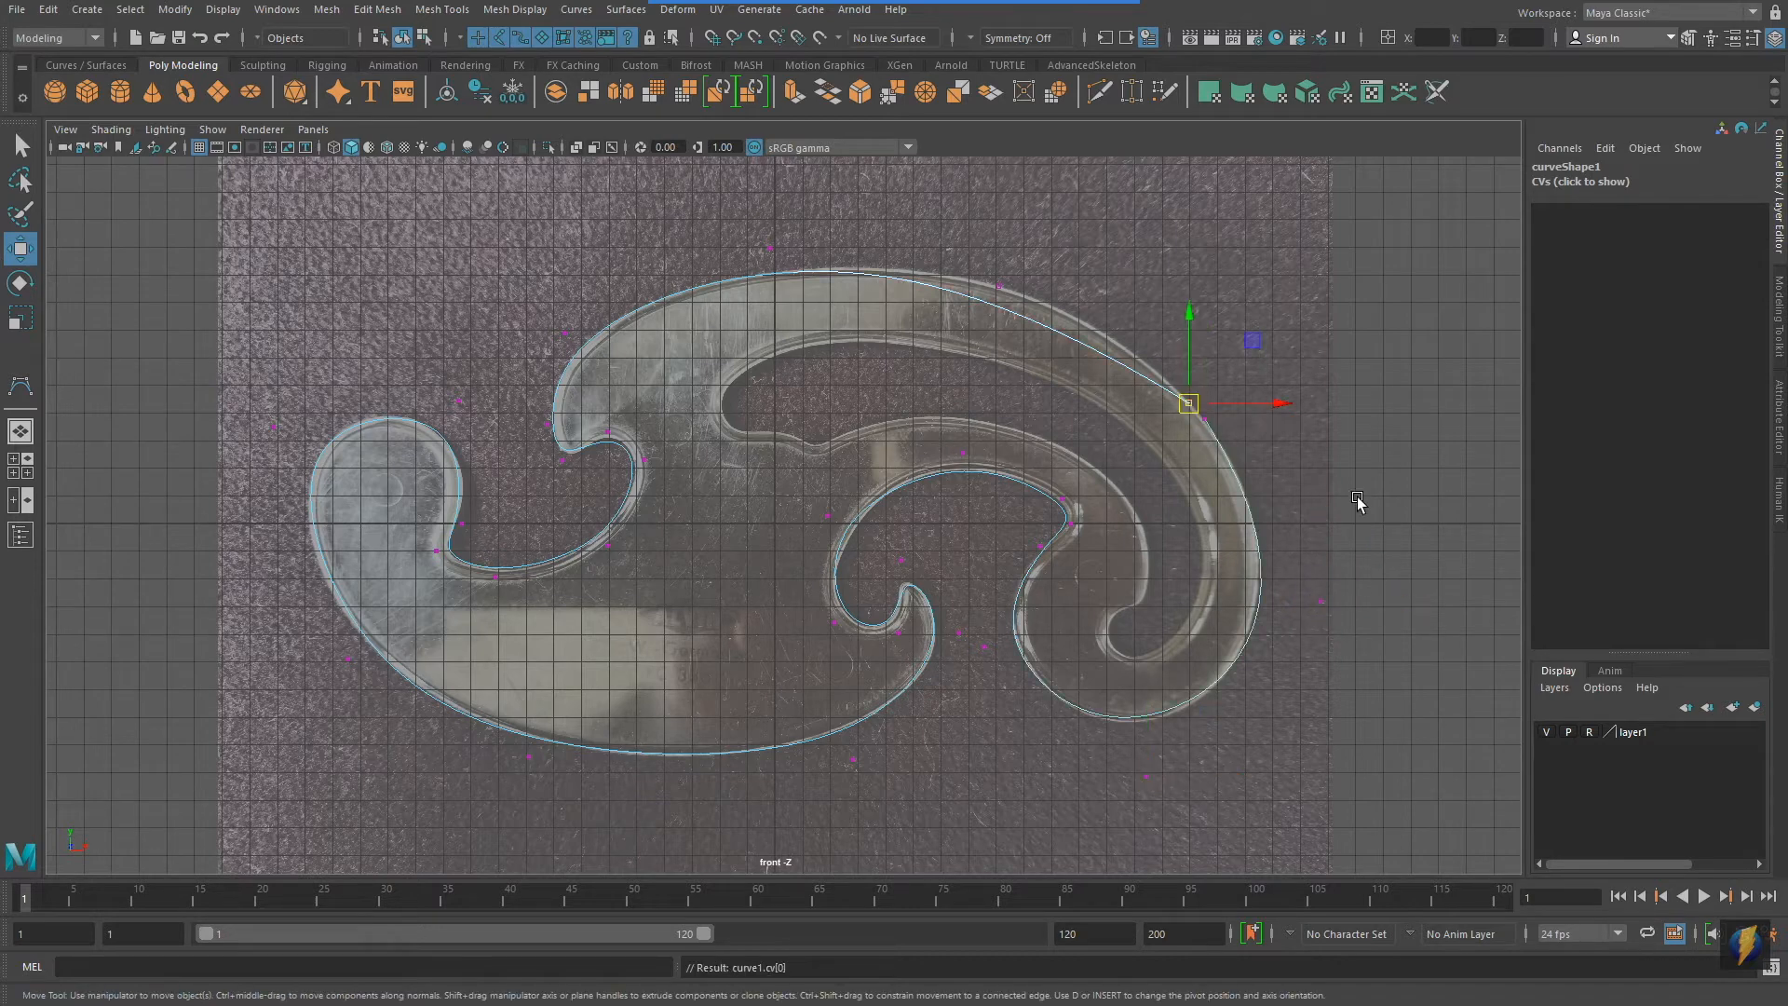
{"action": "key", "text": "Right"}
{"action": "left_click_drag", "start_coordinate": [1000, 278], "coordinate": [1028, 261]}
{"action": "key", "text": "Left"}
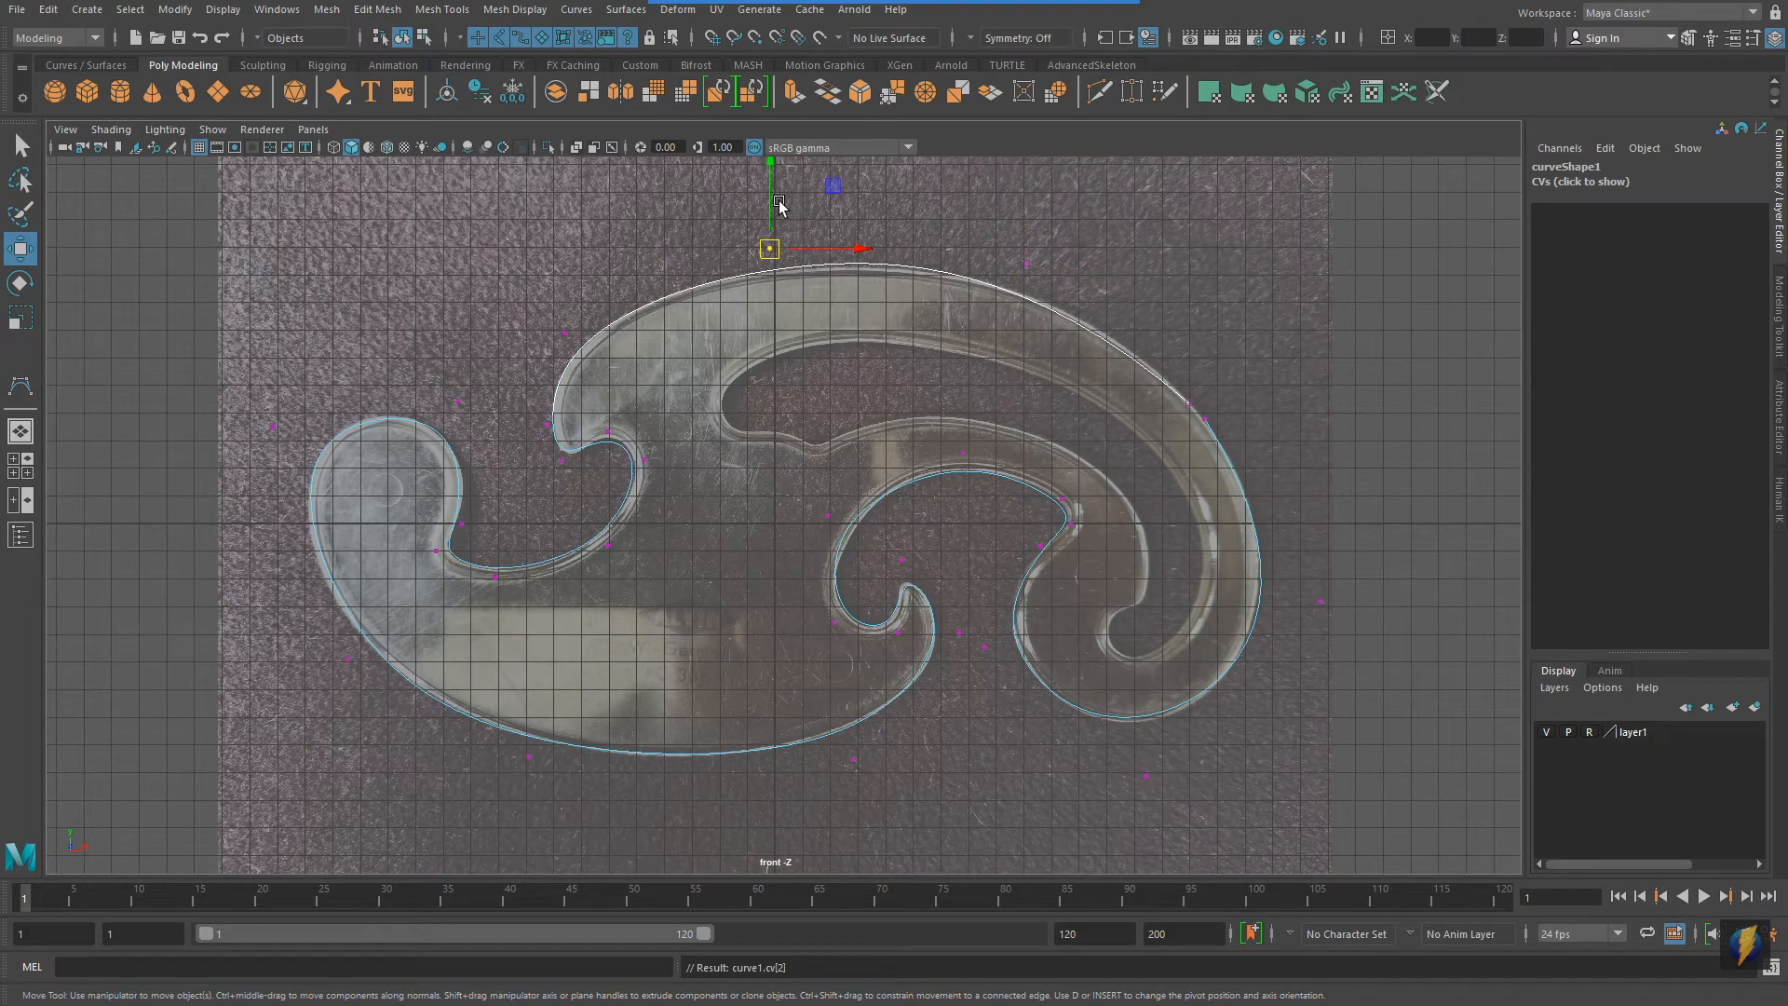
{"action": "left_click_drag", "start_coordinate": [780, 206], "coordinate": [781, 210]}
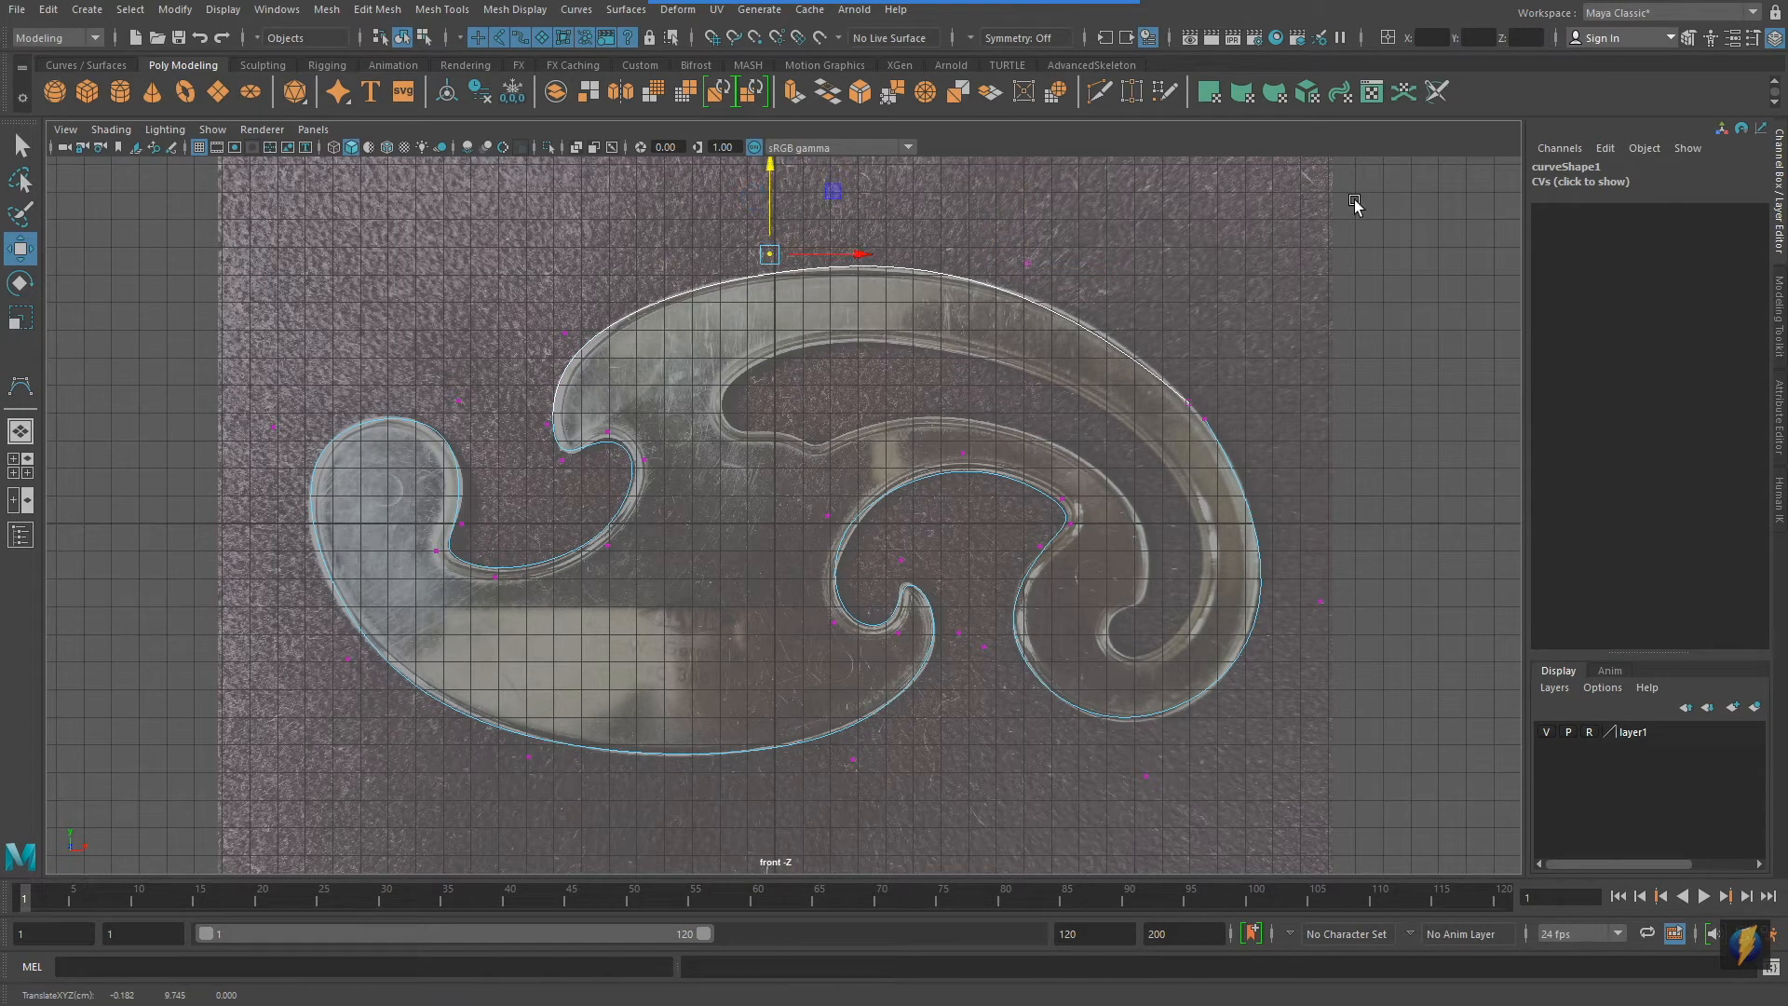
Fine-tune the last CV near the curve's gap and the CV beyond the template's right edge
{"action": "left_click", "coordinate": [1192, 409]}
{"action": "right_click_drag", "start_coordinate": [1305, 479], "coordinate": [1415, 521], "text": "alt"}
{"action": "left_click", "coordinate": [1196, 463]}
{"action": "left_click", "coordinate": [1196, 462]}
{"action": "left_click_drag", "start_coordinate": [1203, 484], "coordinate": [1173, 454]}
{"action": "right_click_drag", "start_coordinate": [1310, 510], "coordinate": [985, 512], "text": "alt"}
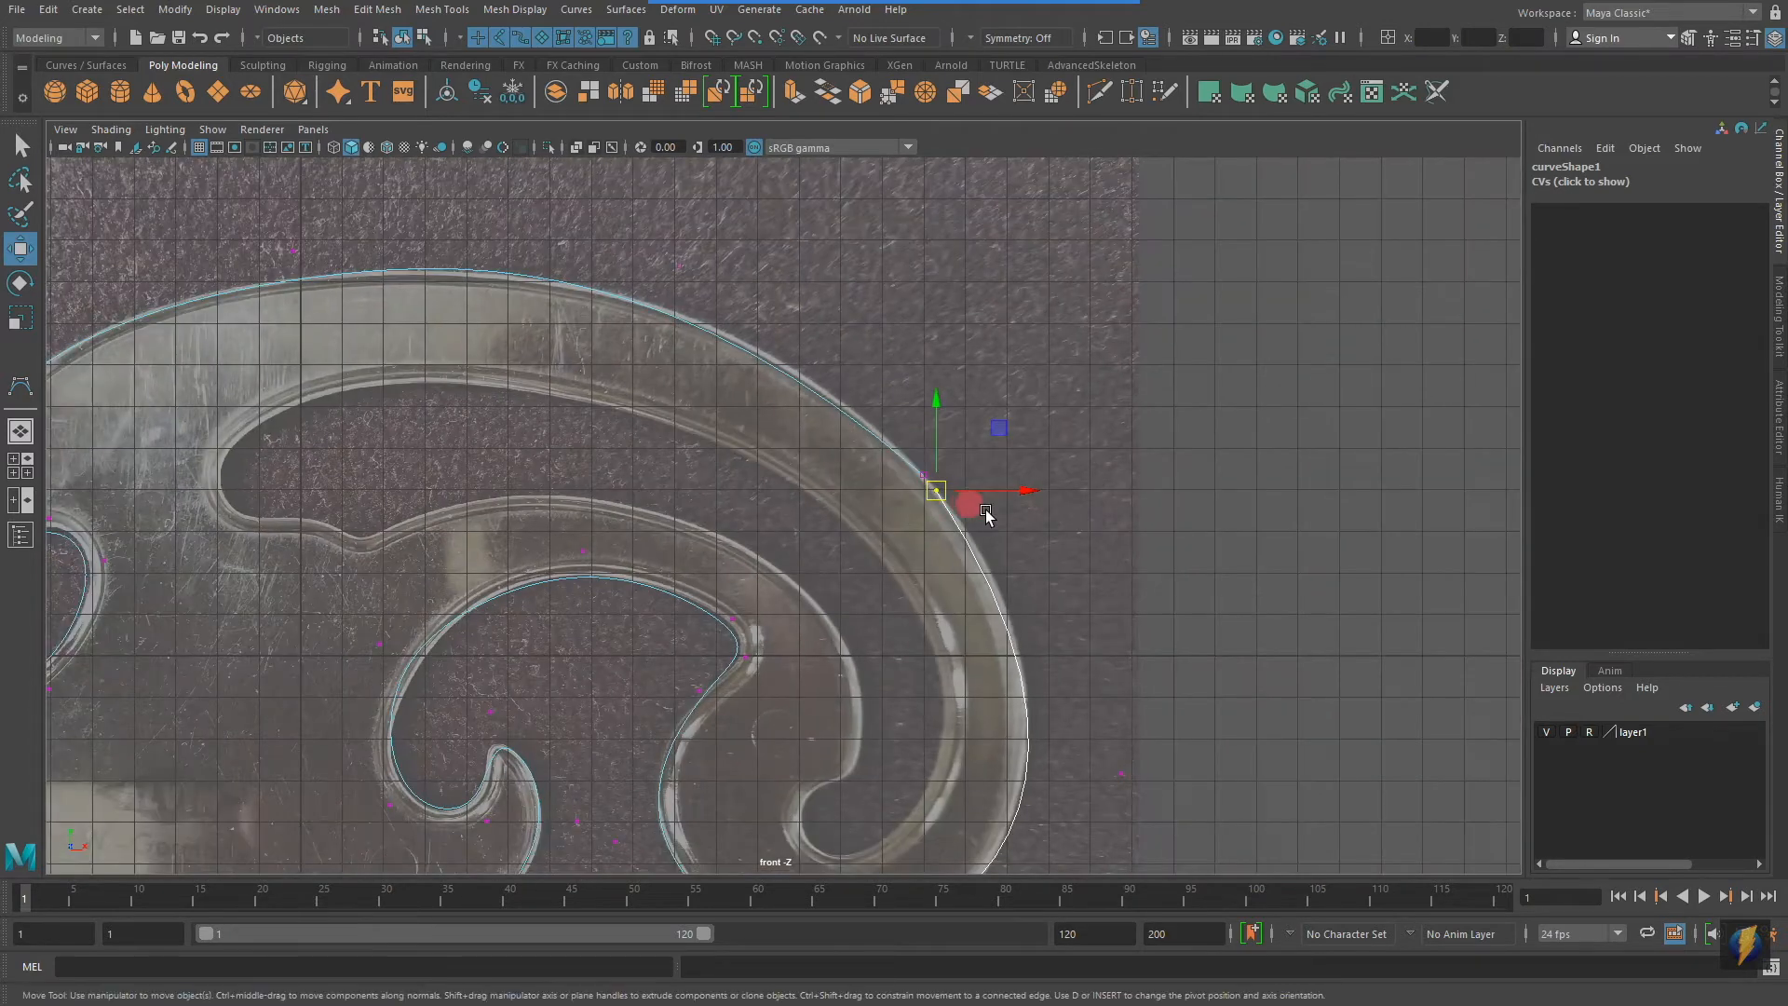
{"action": "middle_click_drag", "start_coordinate": [1032, 594], "coordinate": [1140, 426], "text": "alt"}
{"action": "left_click_drag", "start_coordinate": [1166, 571], "coordinate": [1226, 590]}
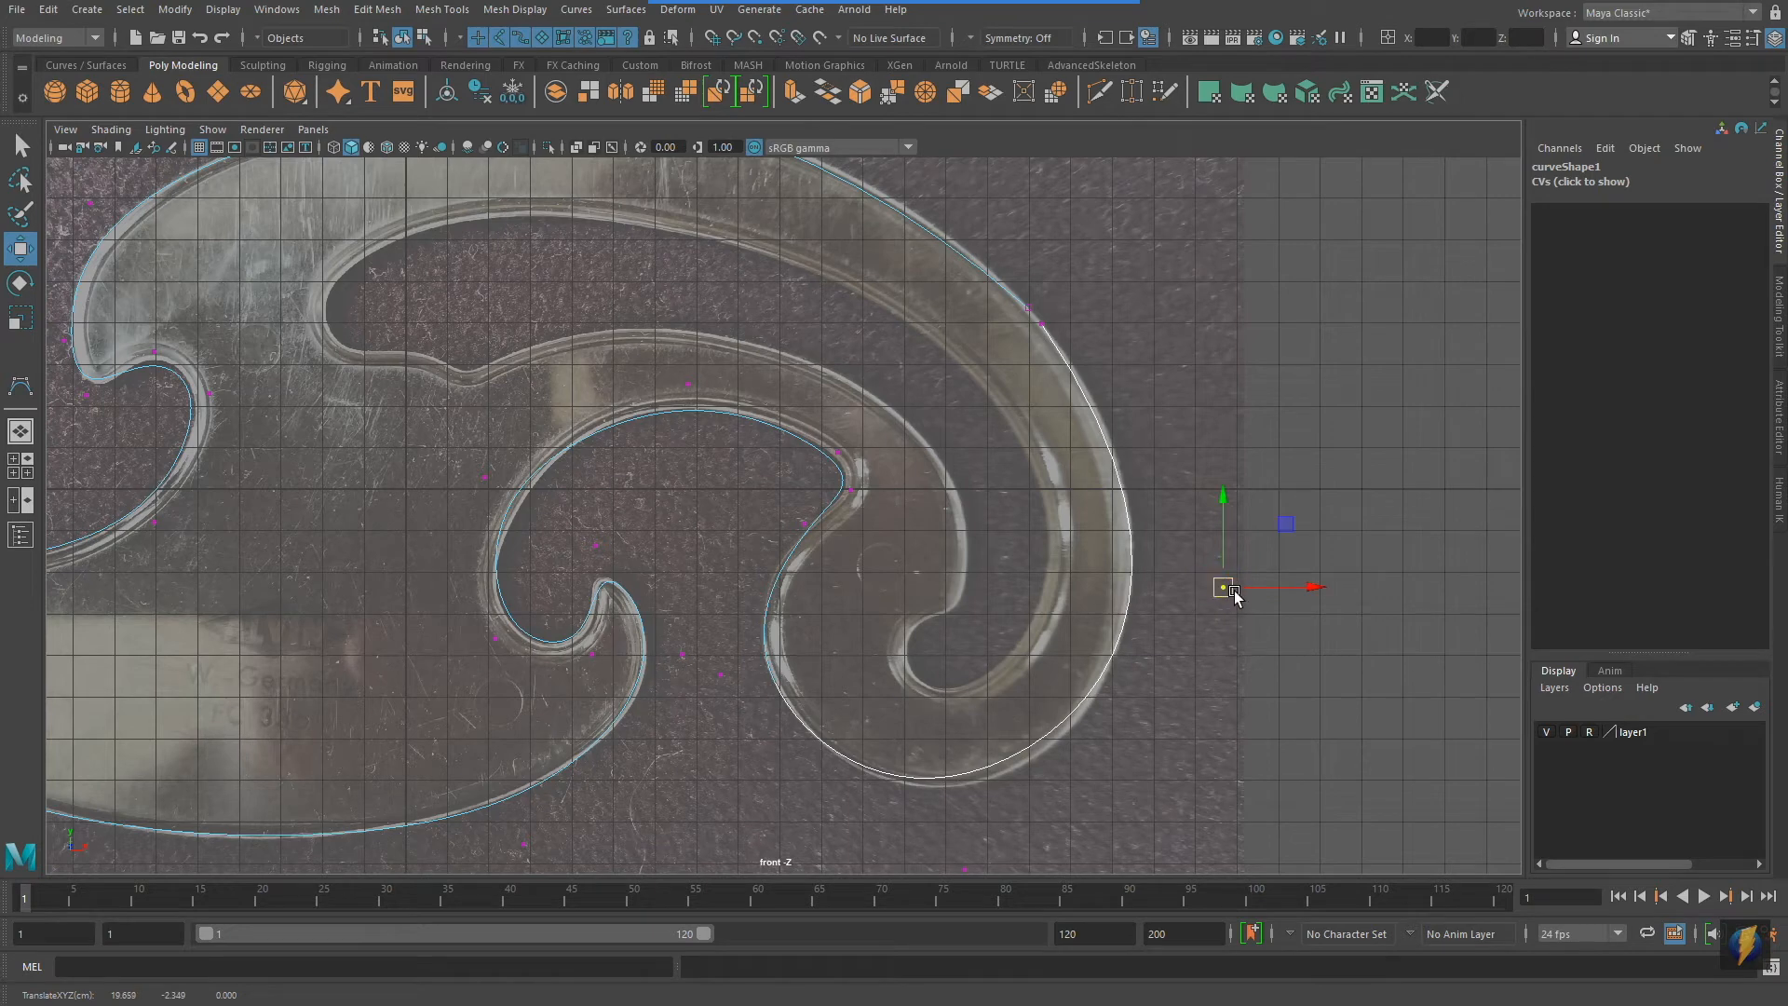
Nudge the CV below the lower-right lobe outward so the curve matches the lobe's bottom edge
{"action": "key", "text": "Right"}
{"action": "key", "text": "Left"}
{"action": "key", "text": "Left"}
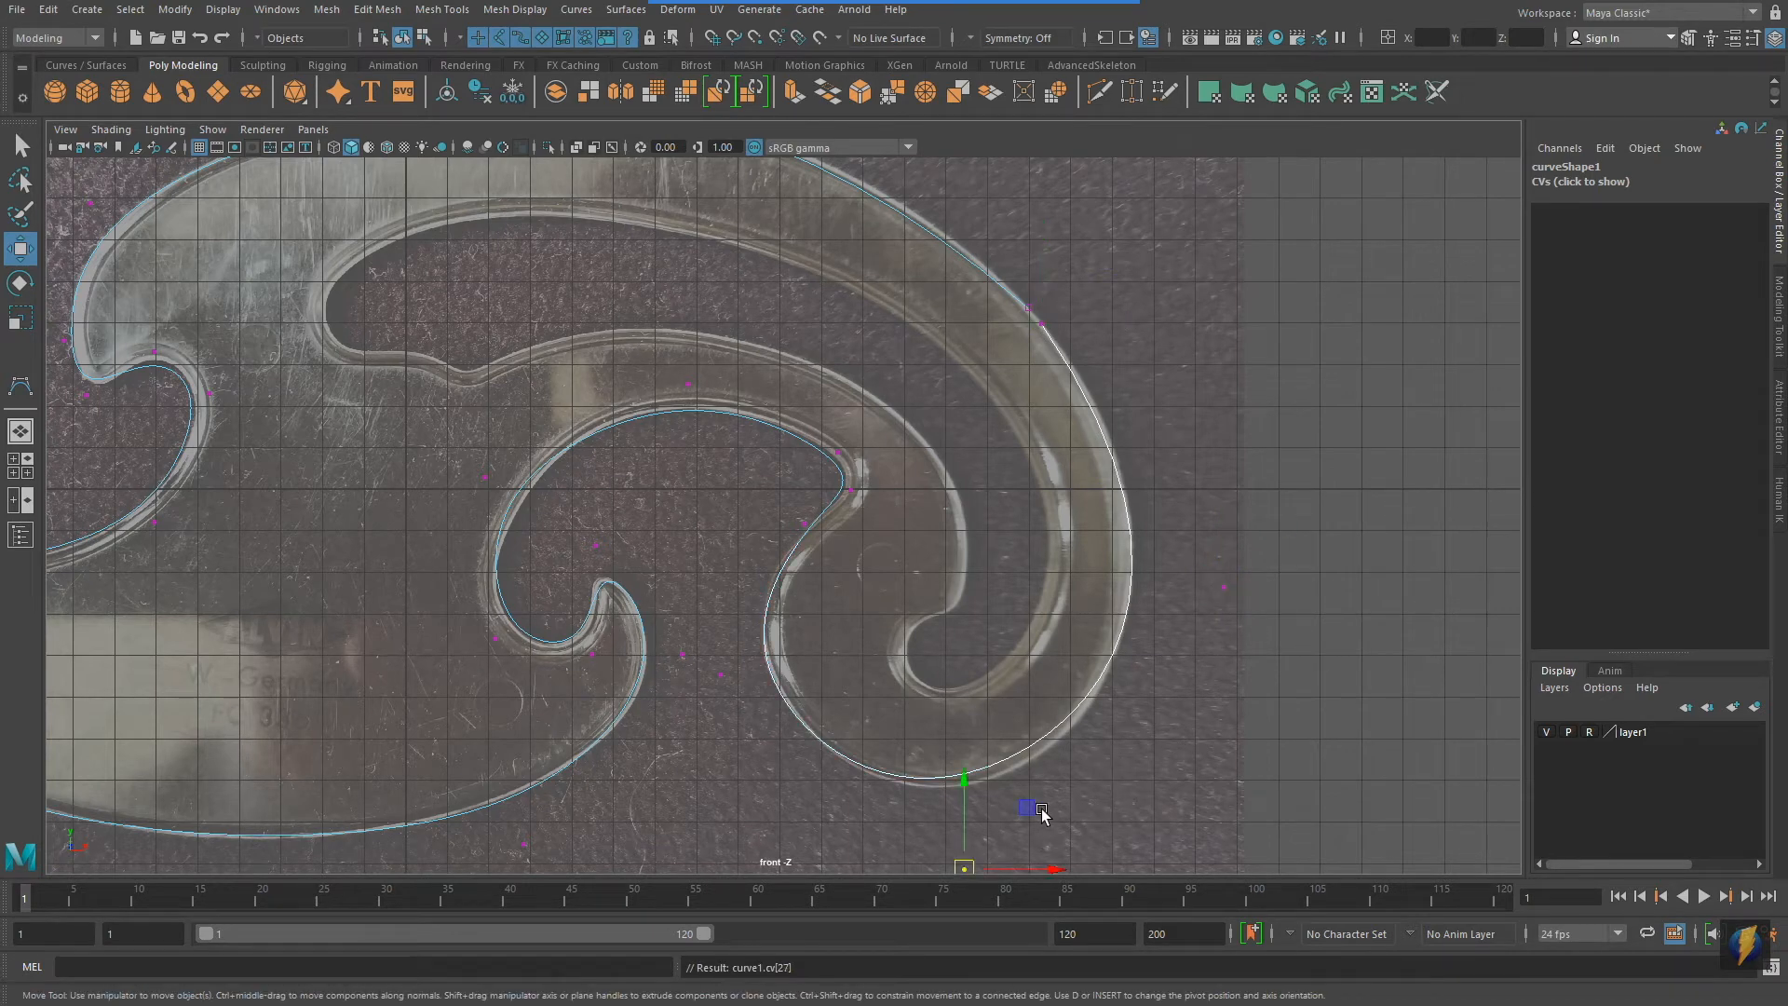
{"action": "middle_click_drag", "start_coordinate": [1127, 726], "coordinate": [1203, 559], "text": "alt"}
{"action": "left_click_drag", "start_coordinate": [1041, 700], "coordinate": [1055, 712]}
Return the curve to Object Mode and hide layer1, which holds the template image
{"action": "scroll", "coordinate": [792, 533], "scroll_direction": "down", "scroll_amount": 3}
{"action": "middle_click_drag", "start_coordinate": [636, 542], "coordinate": [969, 698], "text": "alt"}
{"action": "right_click_drag", "start_coordinate": [1137, 649], "coordinate": [860, 635], "text": "alt"}
{"action": "middle_click_drag", "start_coordinate": [971, 610], "coordinate": [906, 612], "text": "alt"}
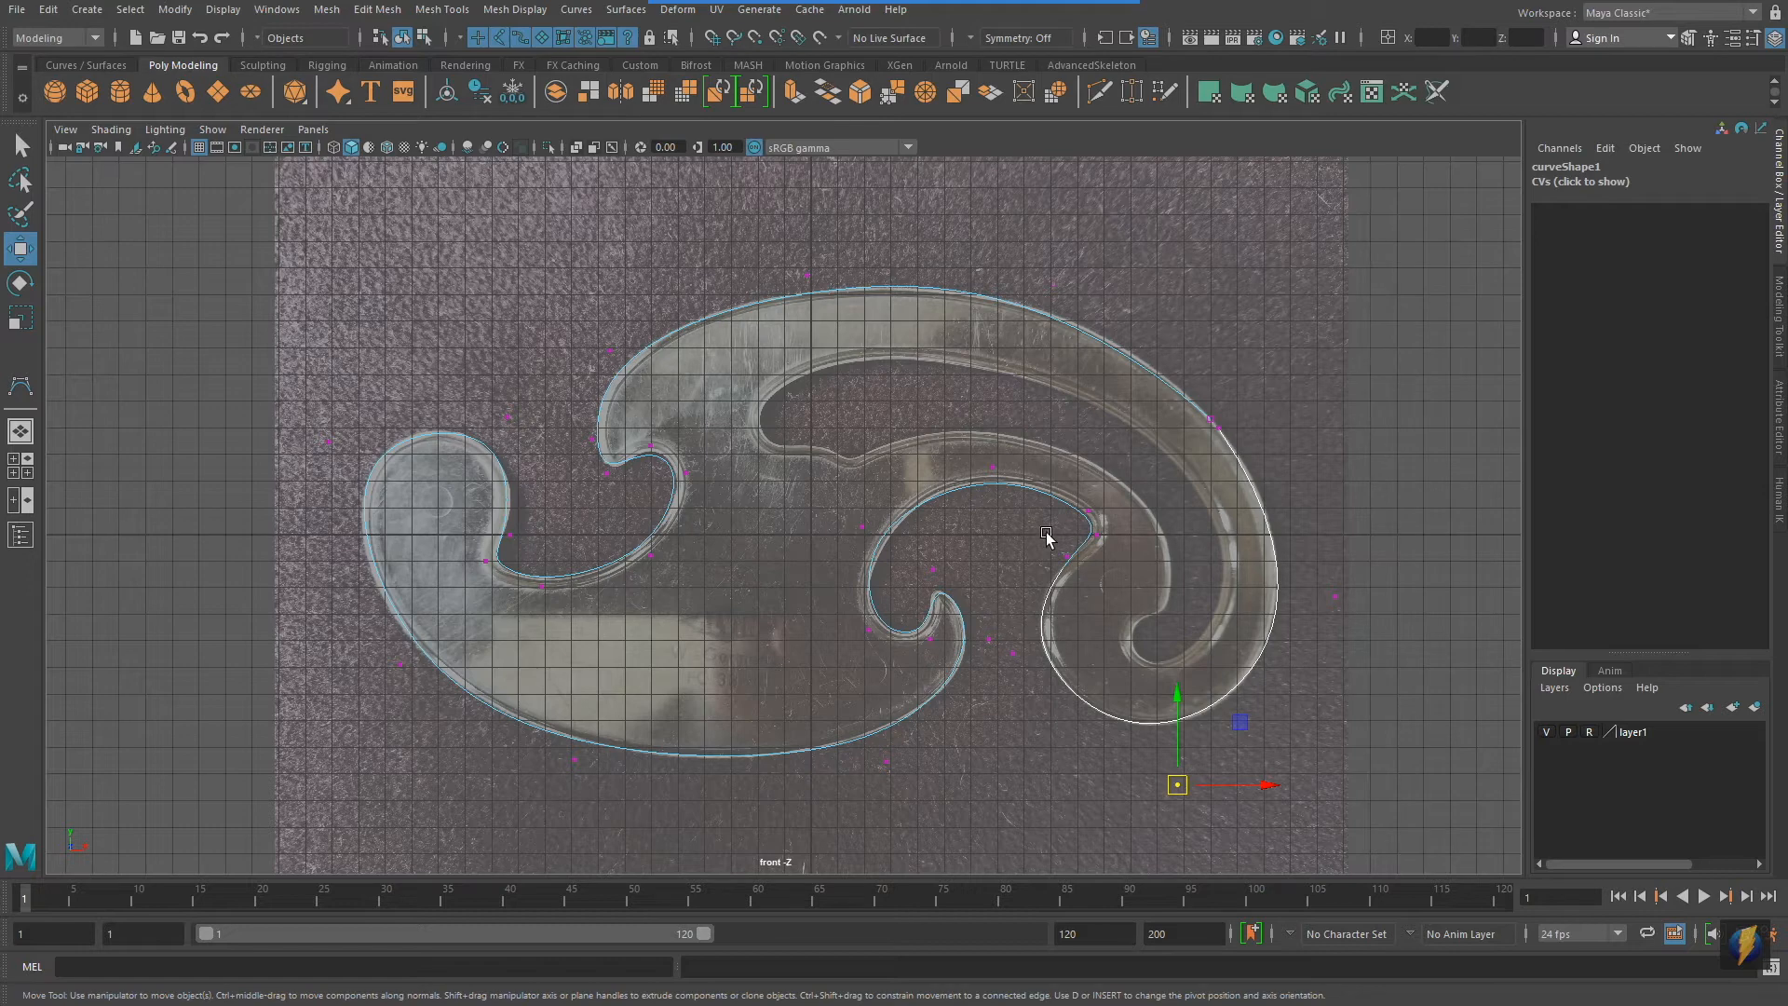
{"action": "right_click", "coordinate": [1227, 442]}
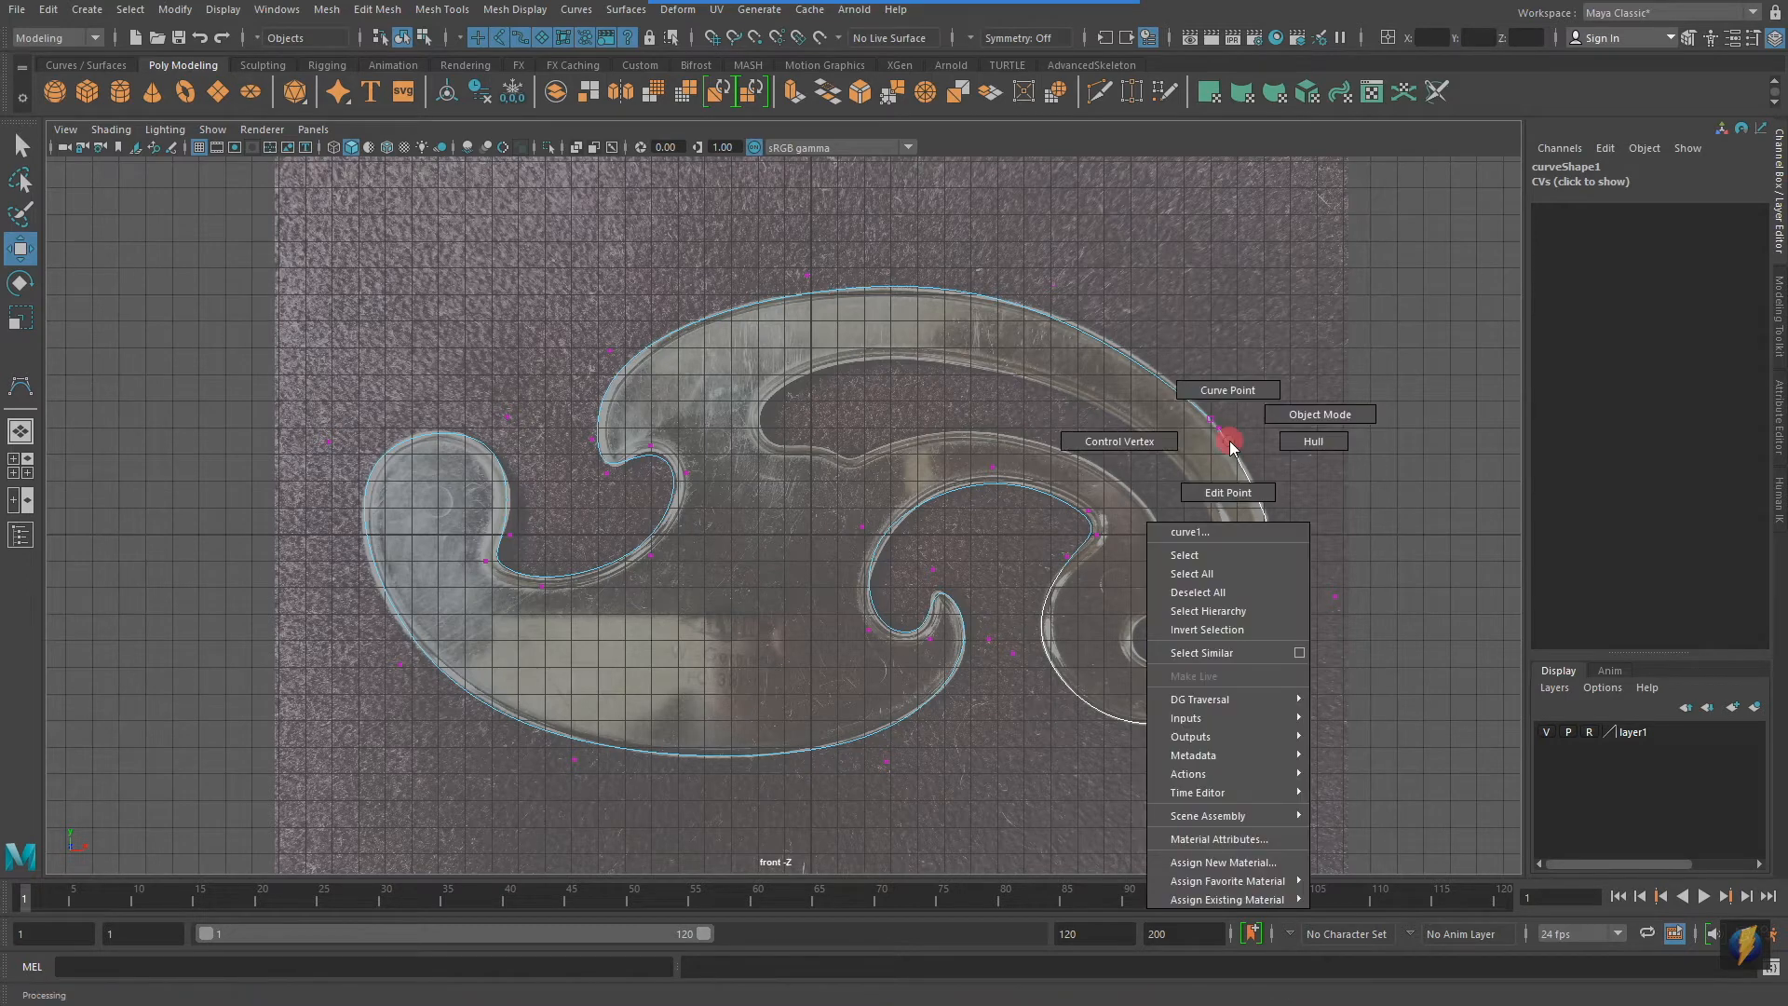
{"action": "right_click_drag", "start_coordinate": [1229, 445], "coordinate": [1269, 400]}
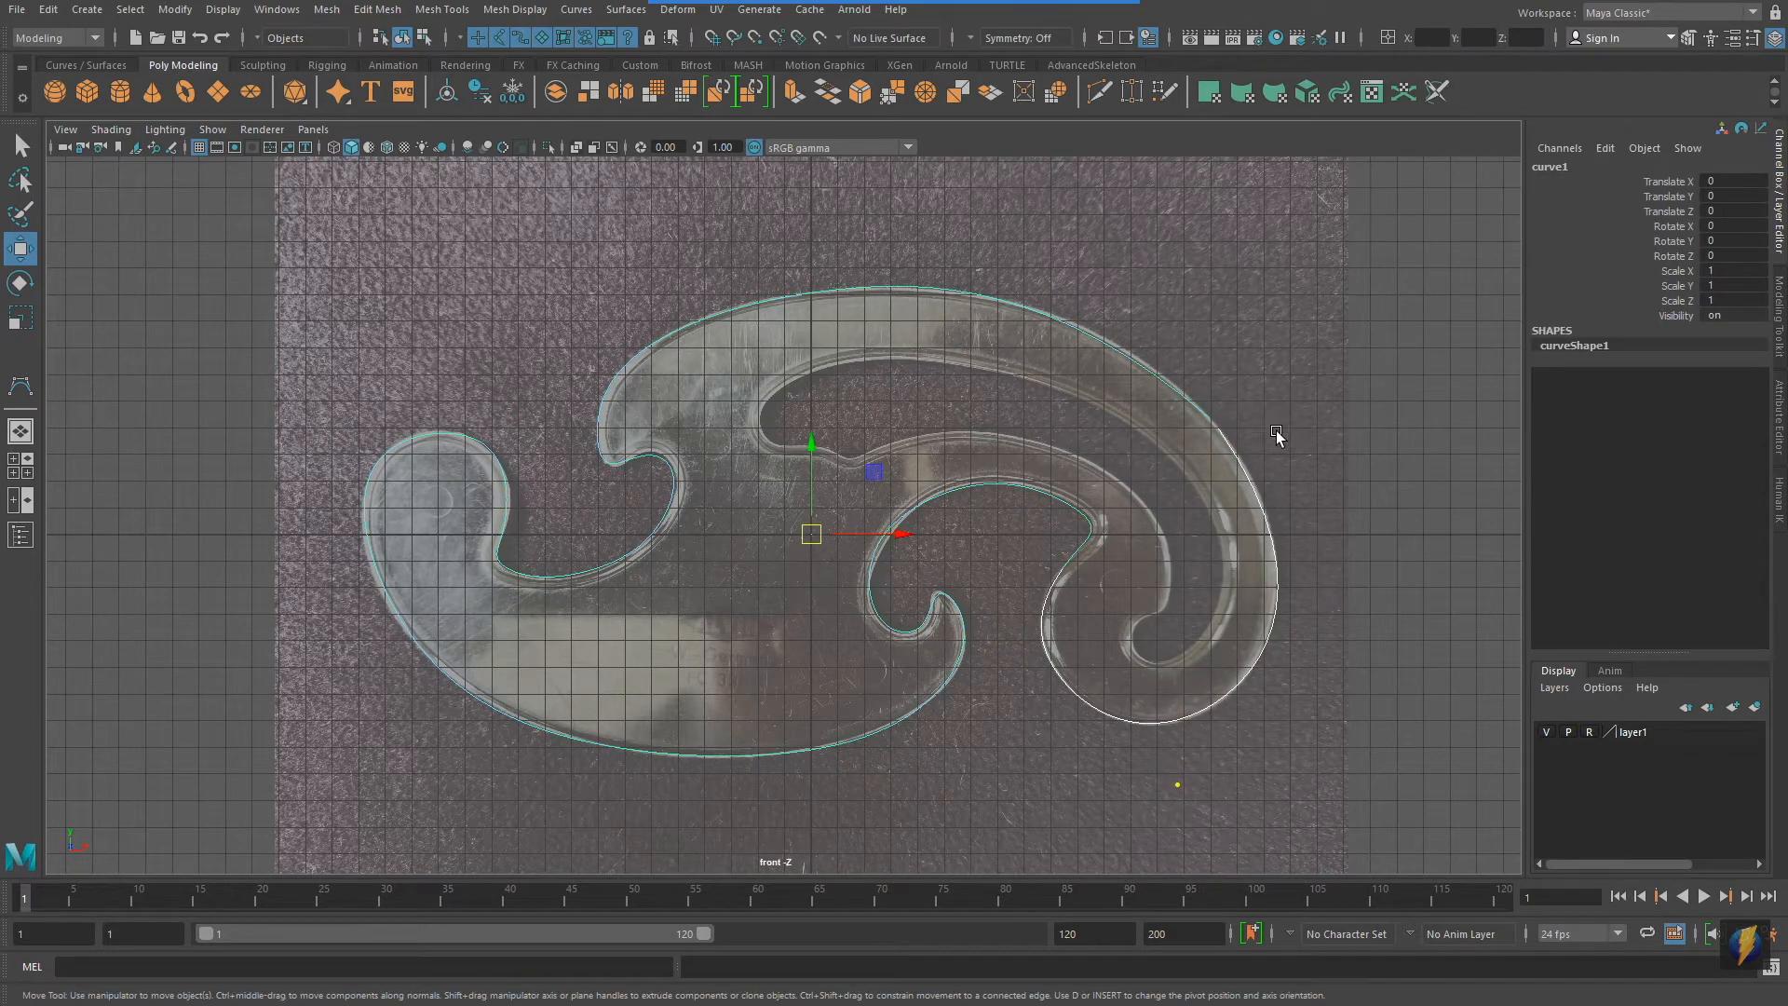
{"action": "left_click", "coordinate": [1546, 732]}
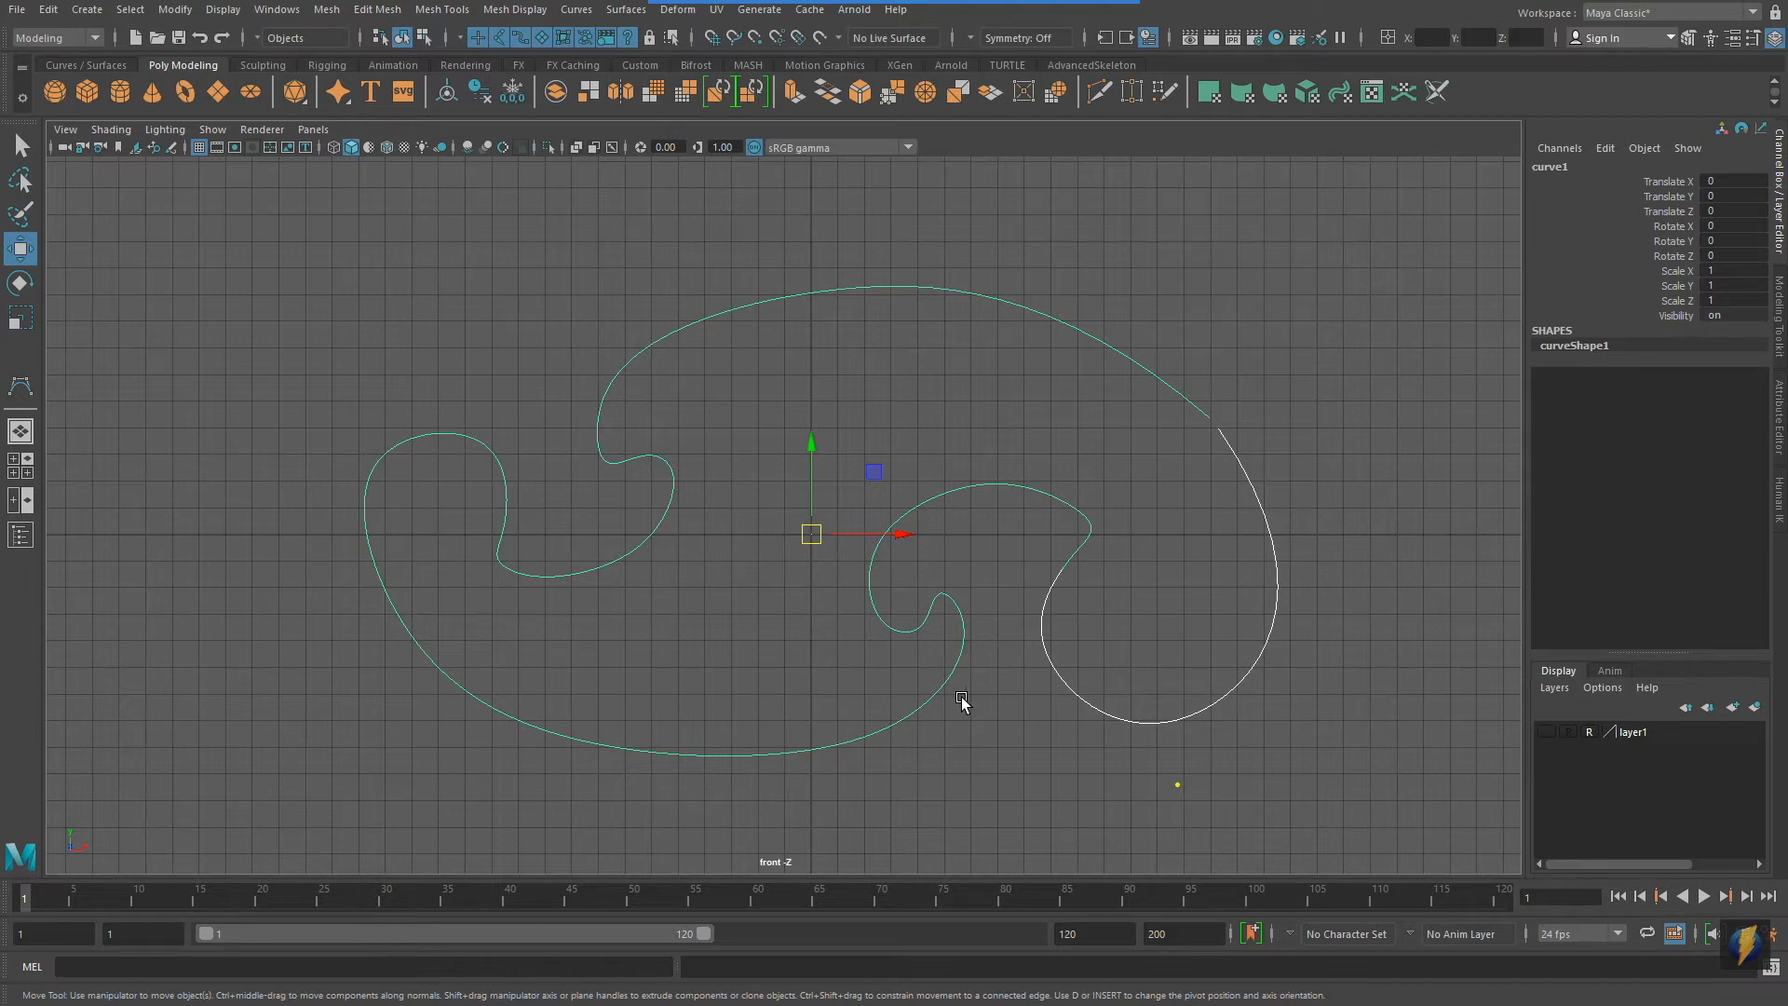
Review the available curve-editing commands, then deselect and reselect the traced curve
{"action": "left_click", "coordinate": [577, 10]}
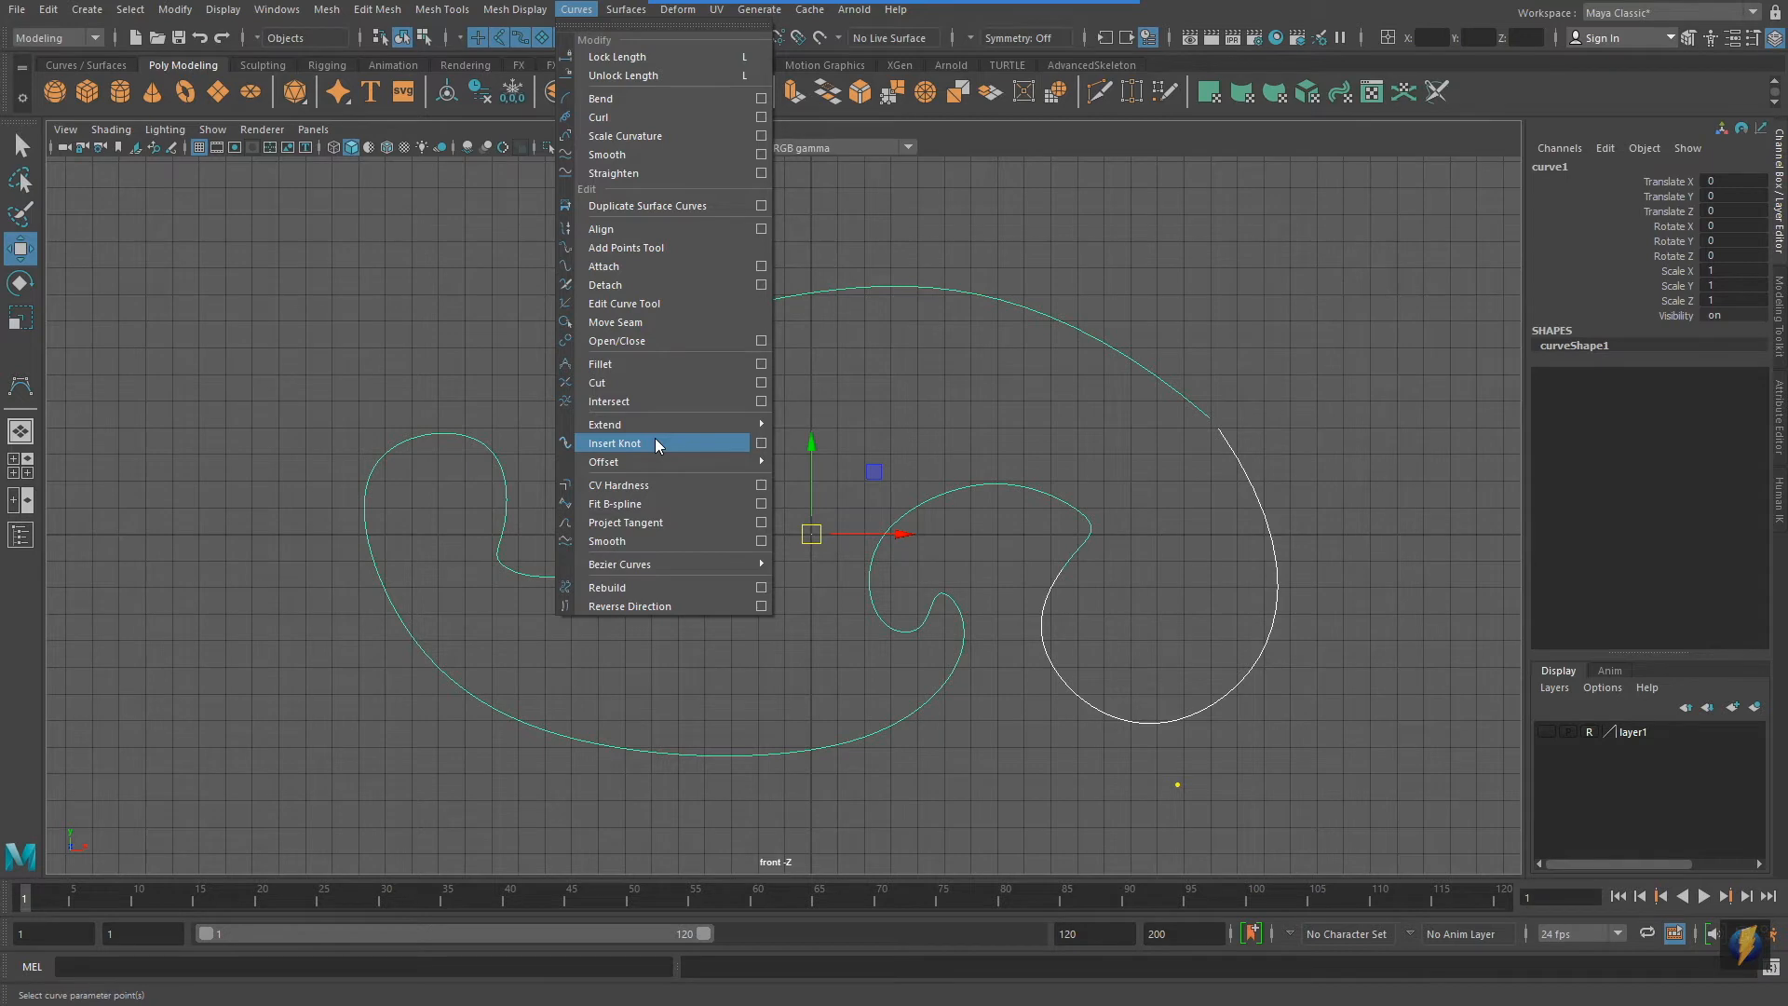
{"action": "left_click", "coordinate": [1159, 277]}
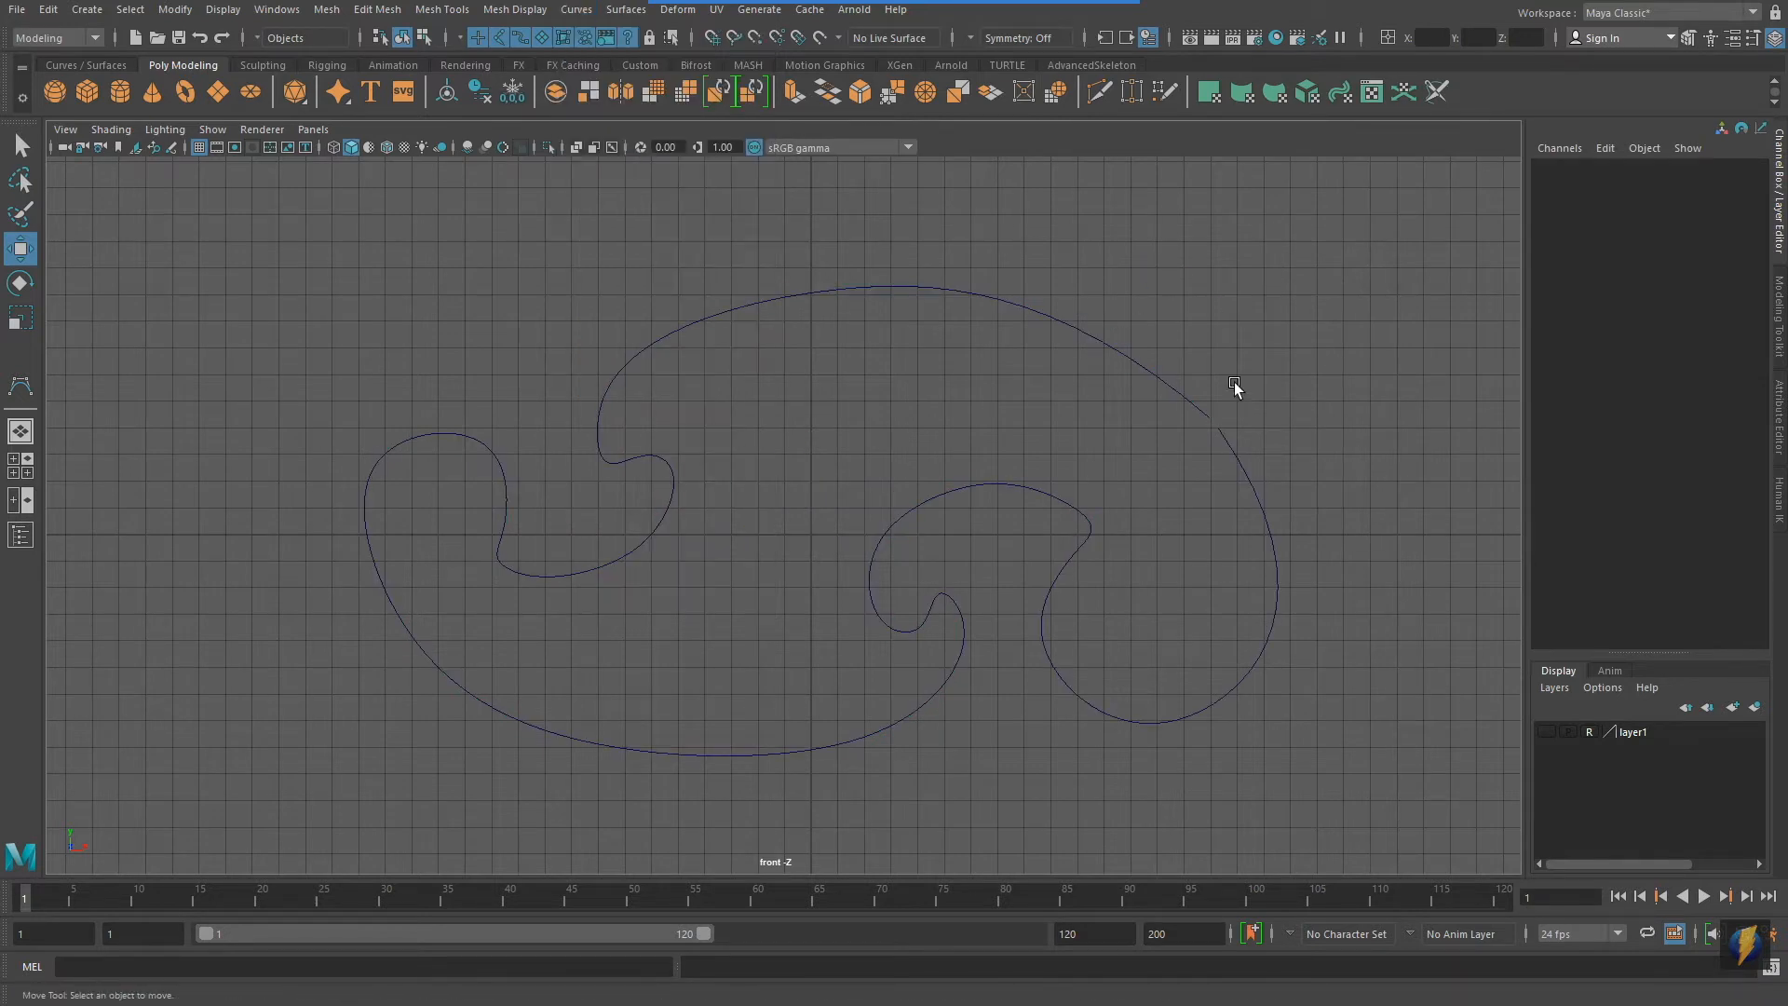
{"action": "left_click_drag", "start_coordinate": [995, 271], "coordinate": [1342, 659]}
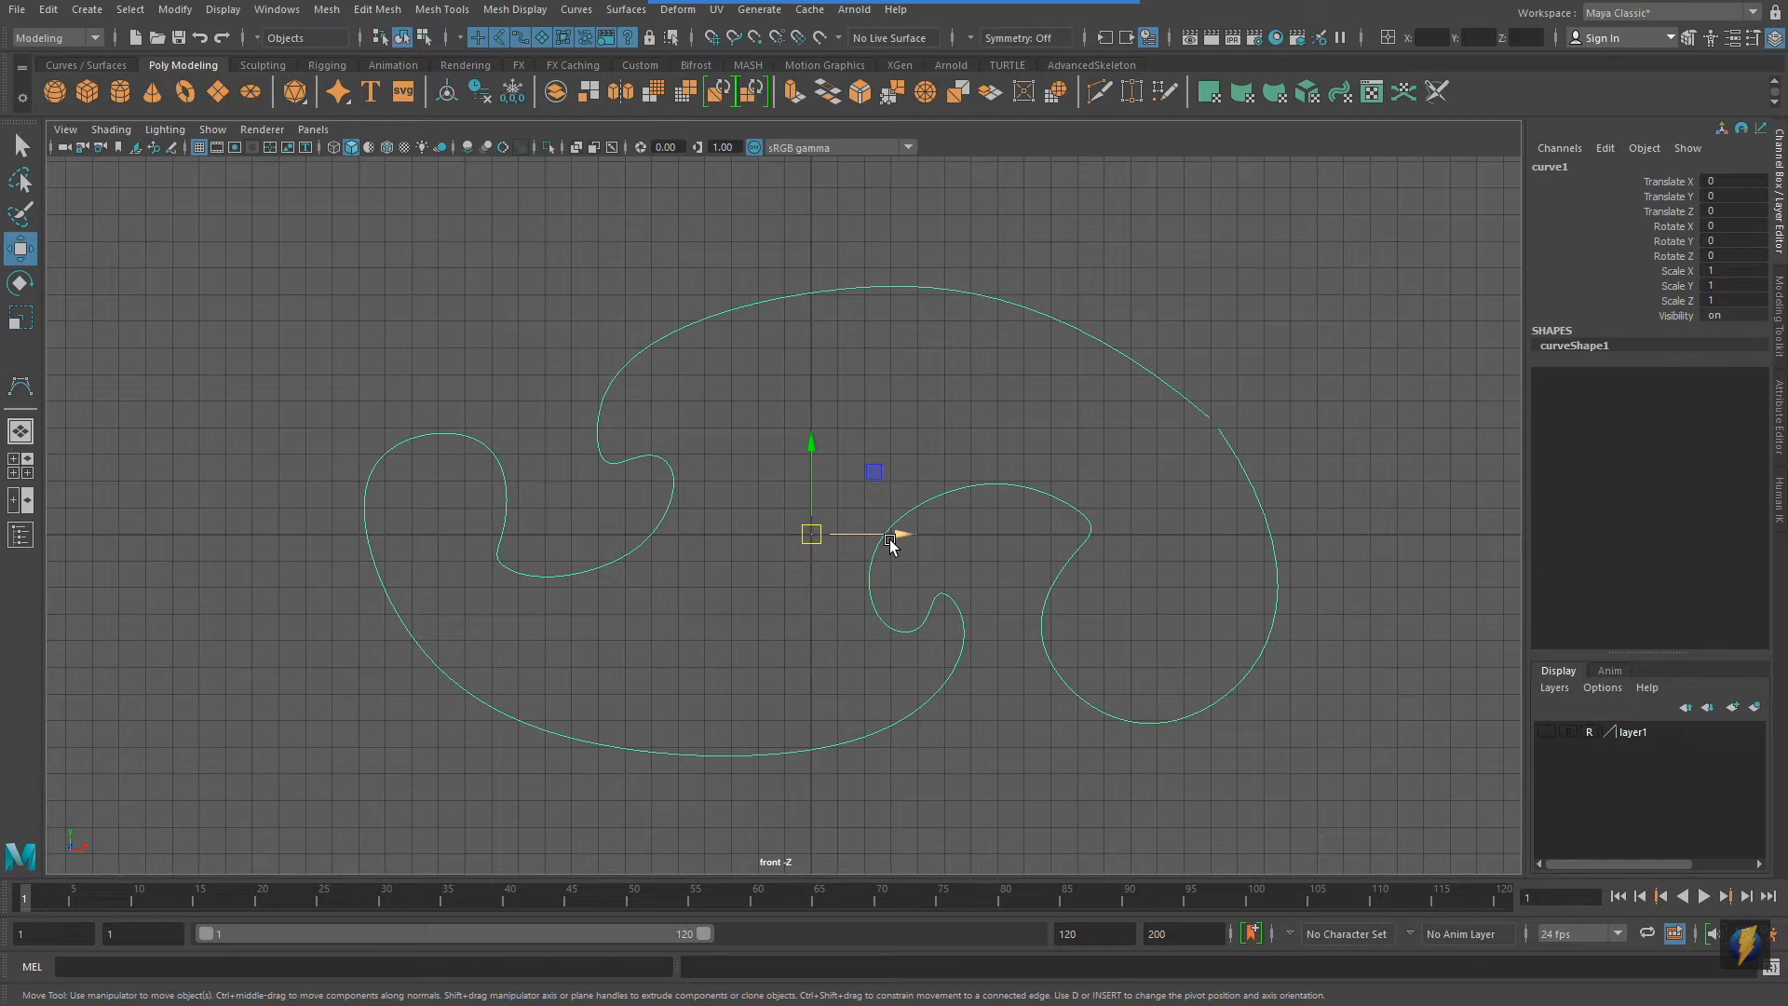
Set the scene's renderer to Maya Software in the render settings
{"action": "left_click", "coordinate": [1255, 38]}
{"action": "left_click", "coordinate": [695, 191]}
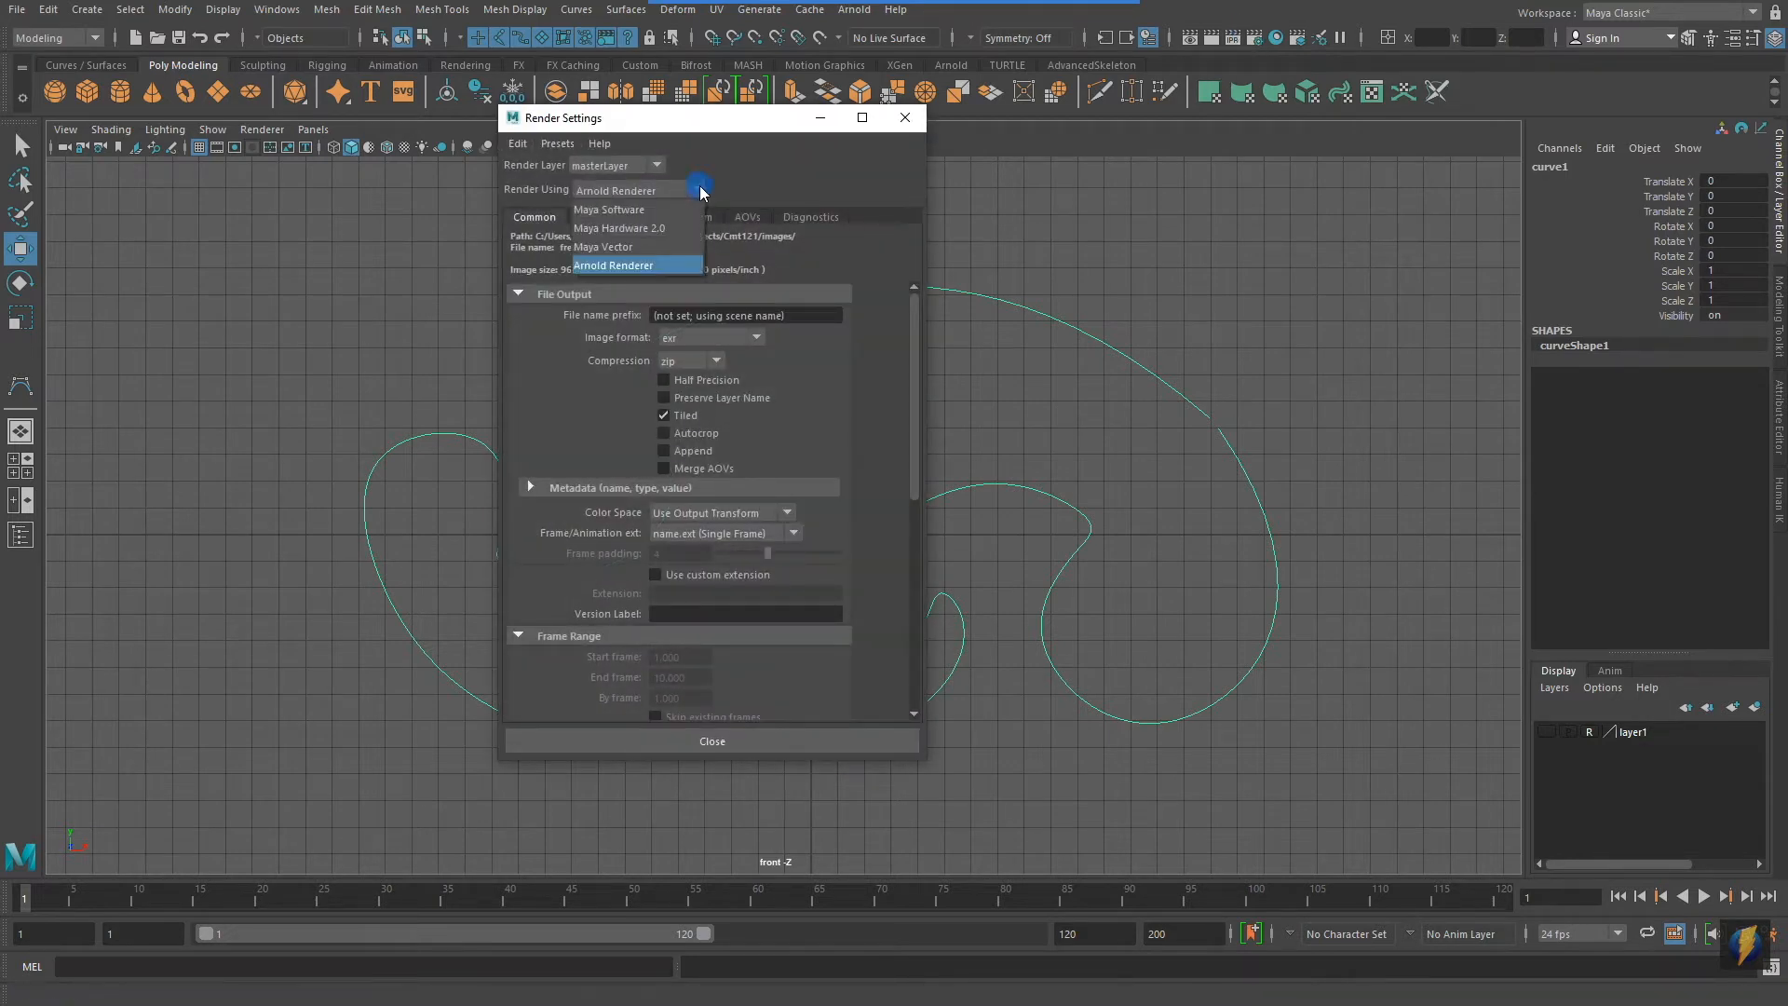
{"action": "left_click", "coordinate": [615, 209]}
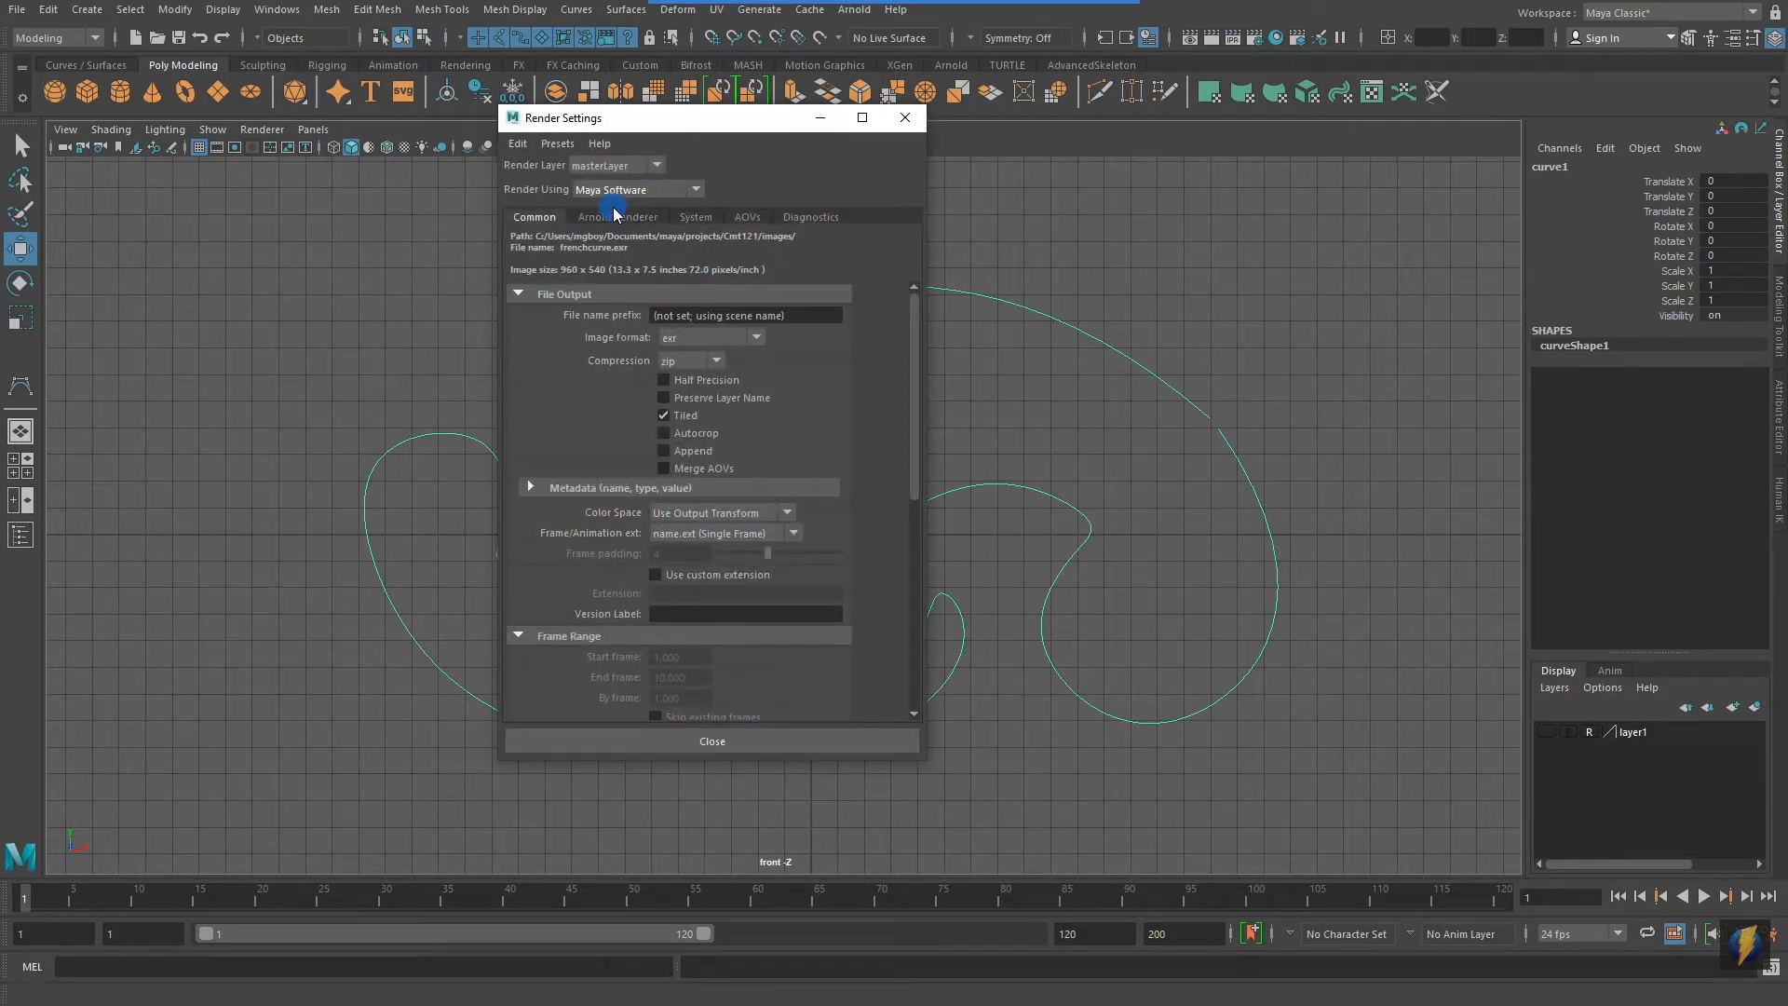
{"action": "left_click", "coordinate": [793, 740]}
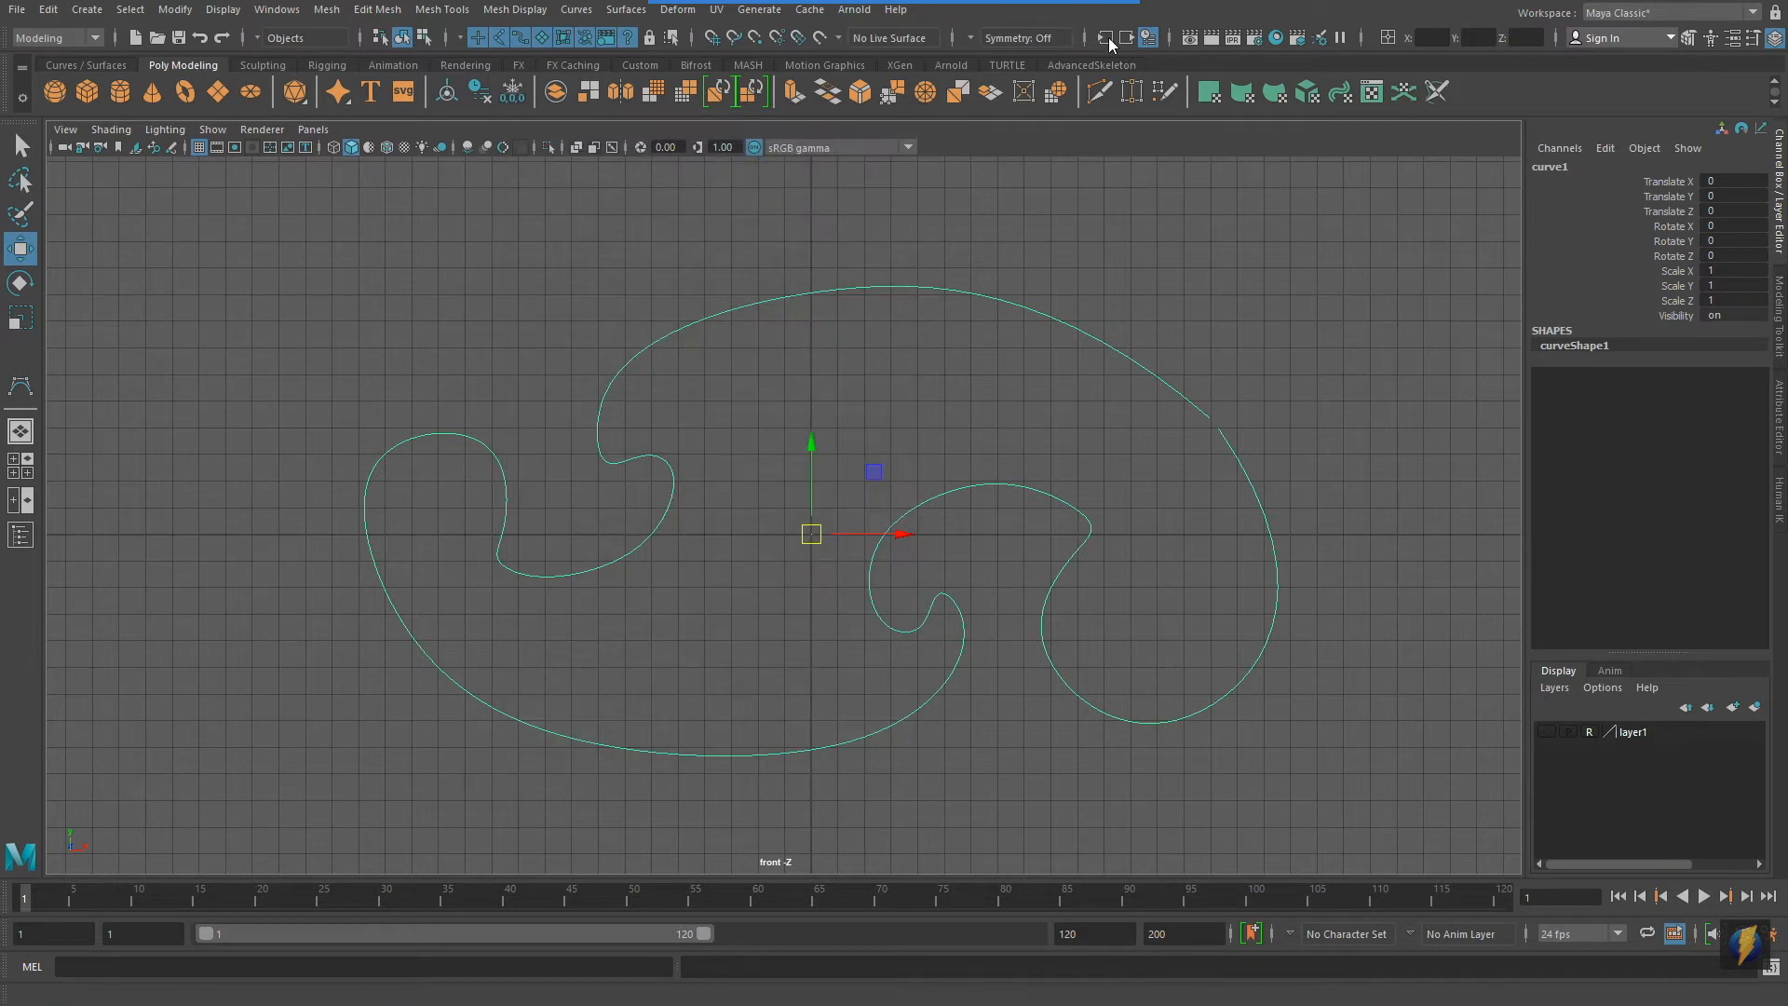
Render the current frame from the front view to examine the curve, and close the render window
{"action": "left_click", "coordinate": [1209, 38]}
{"action": "left_click", "coordinate": [1154, 235]}
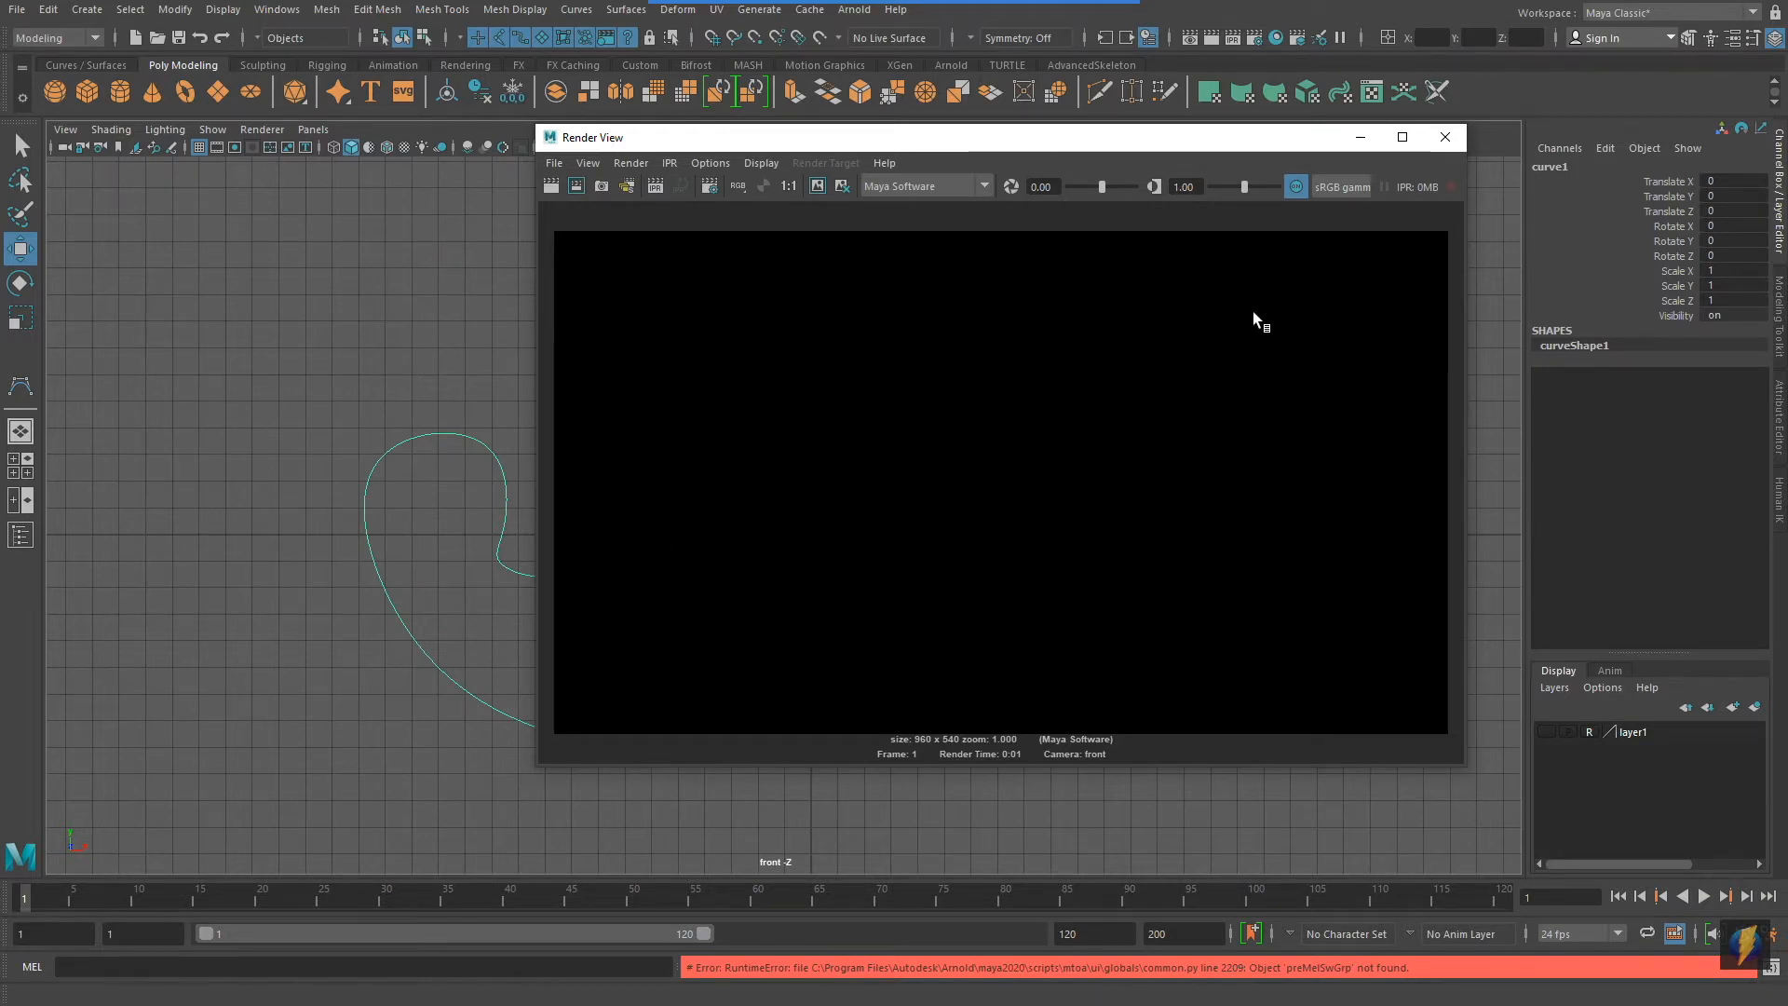
{"action": "left_click", "coordinate": [1444, 137]}
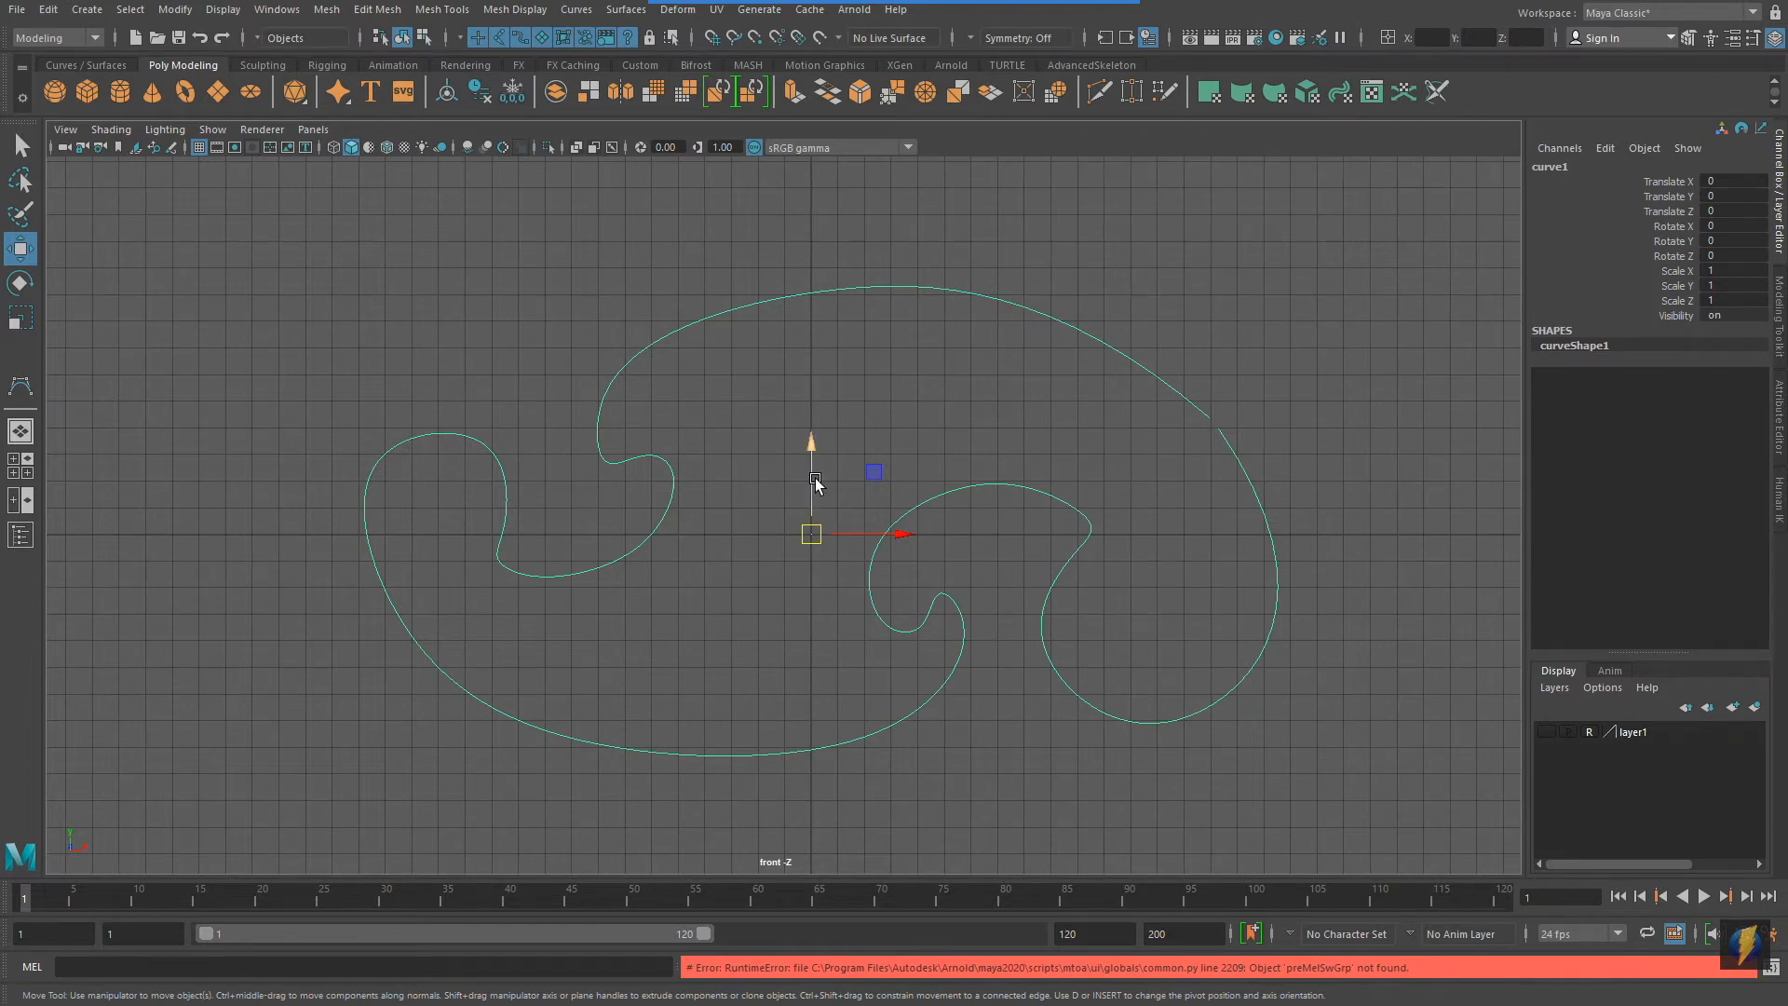
{"action": "middle_click_drag", "start_coordinate": [1073, 526], "coordinate": [1041, 518], "text": "alt"}
{"action": "right_click_drag", "start_coordinate": [1119, 500], "coordinate": [1036, 497], "text": "alt"}
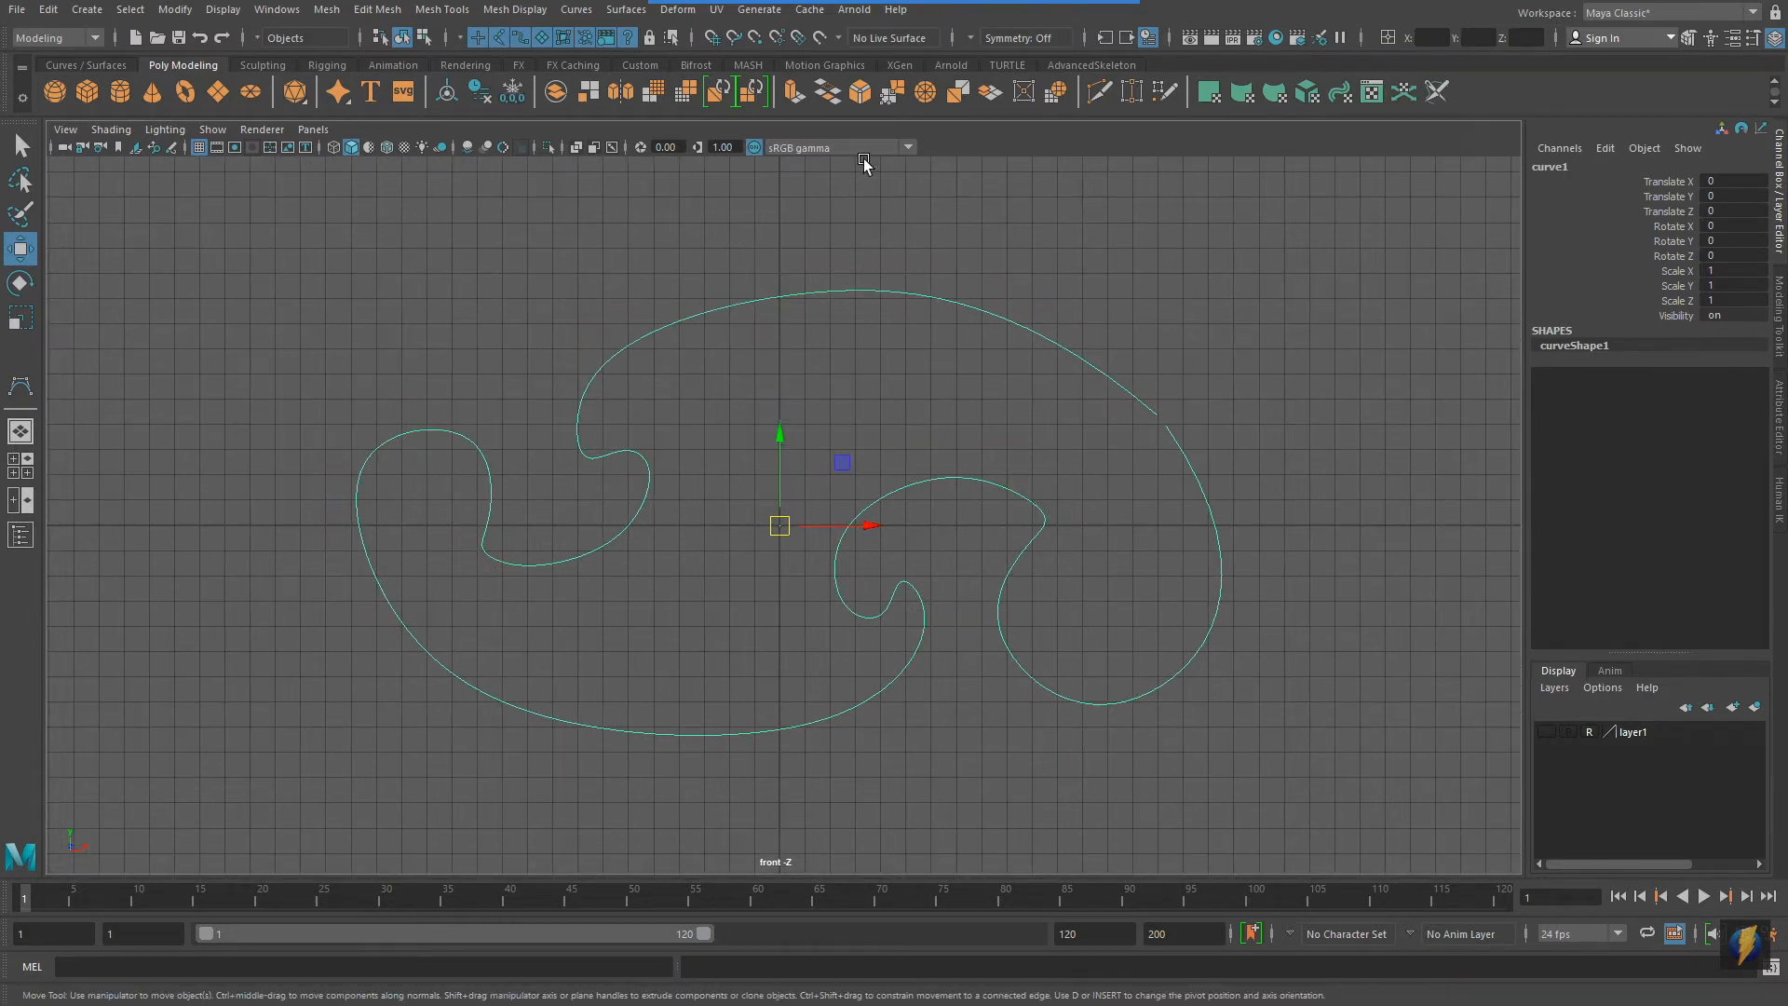
Attach the current Paint Effects template brush to the selected traced curve
{"action": "mouse_move", "coordinate": [959, 19]}
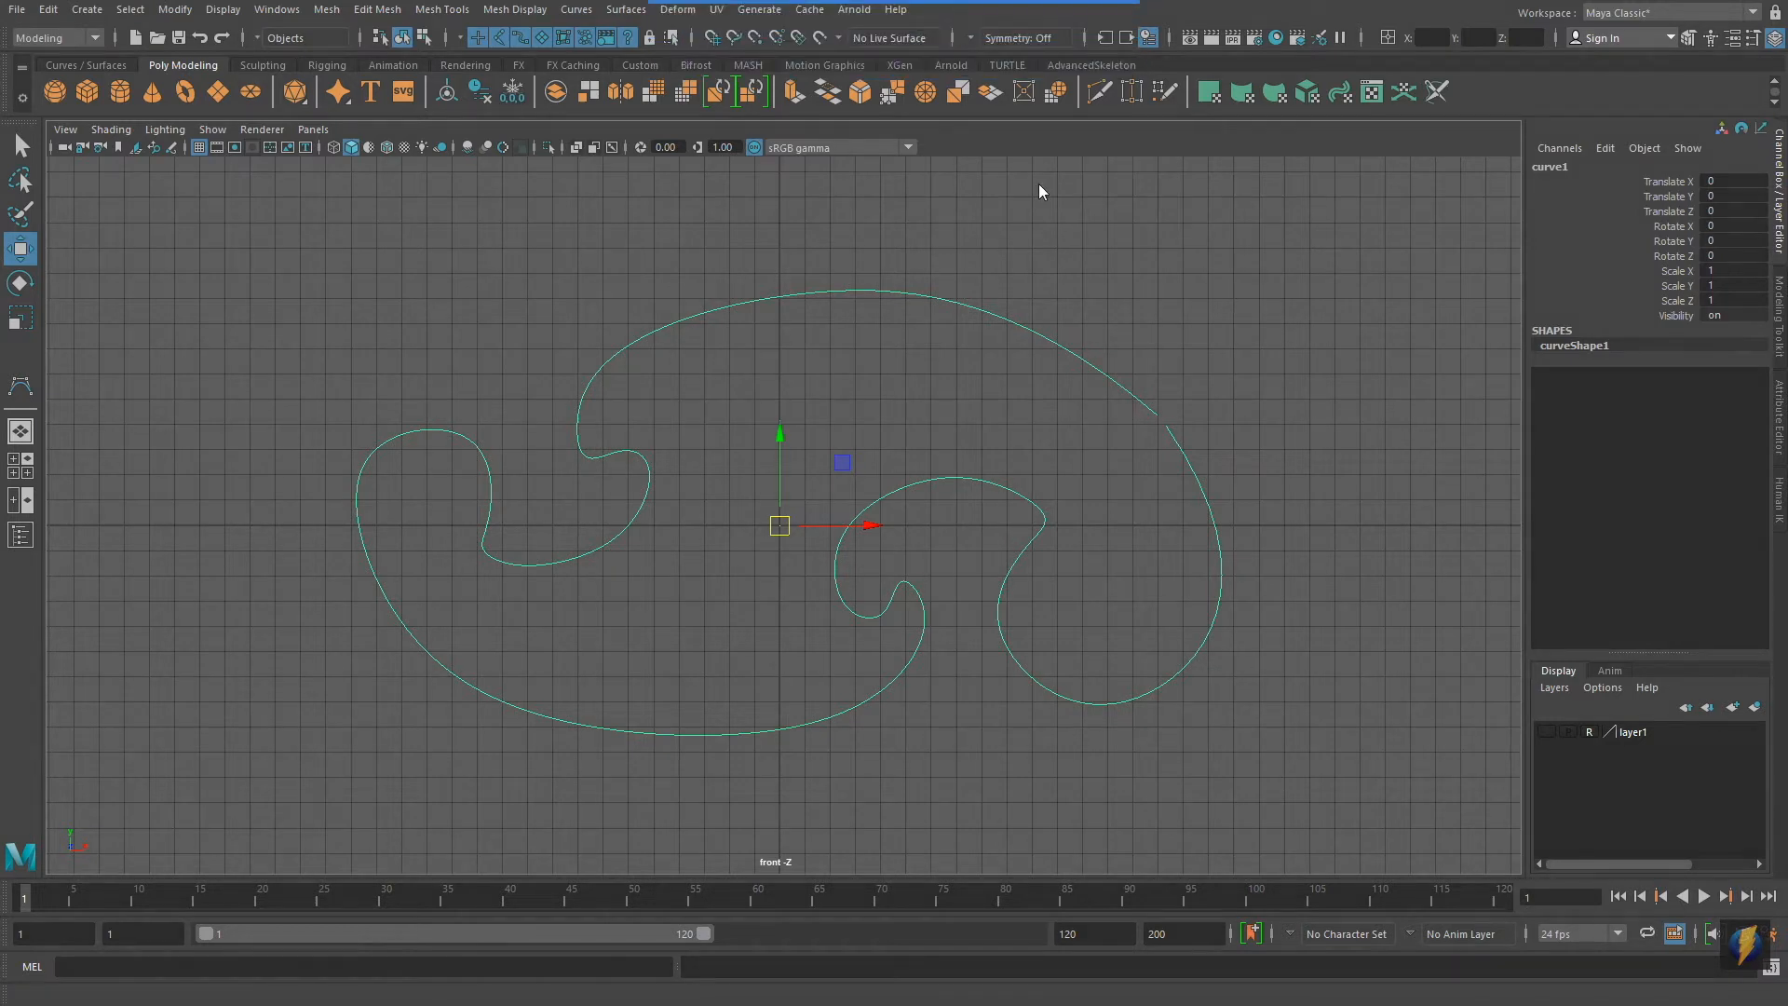
{"action": "left_click_drag", "start_coordinate": [862, 550], "coordinate": [761, 30]}
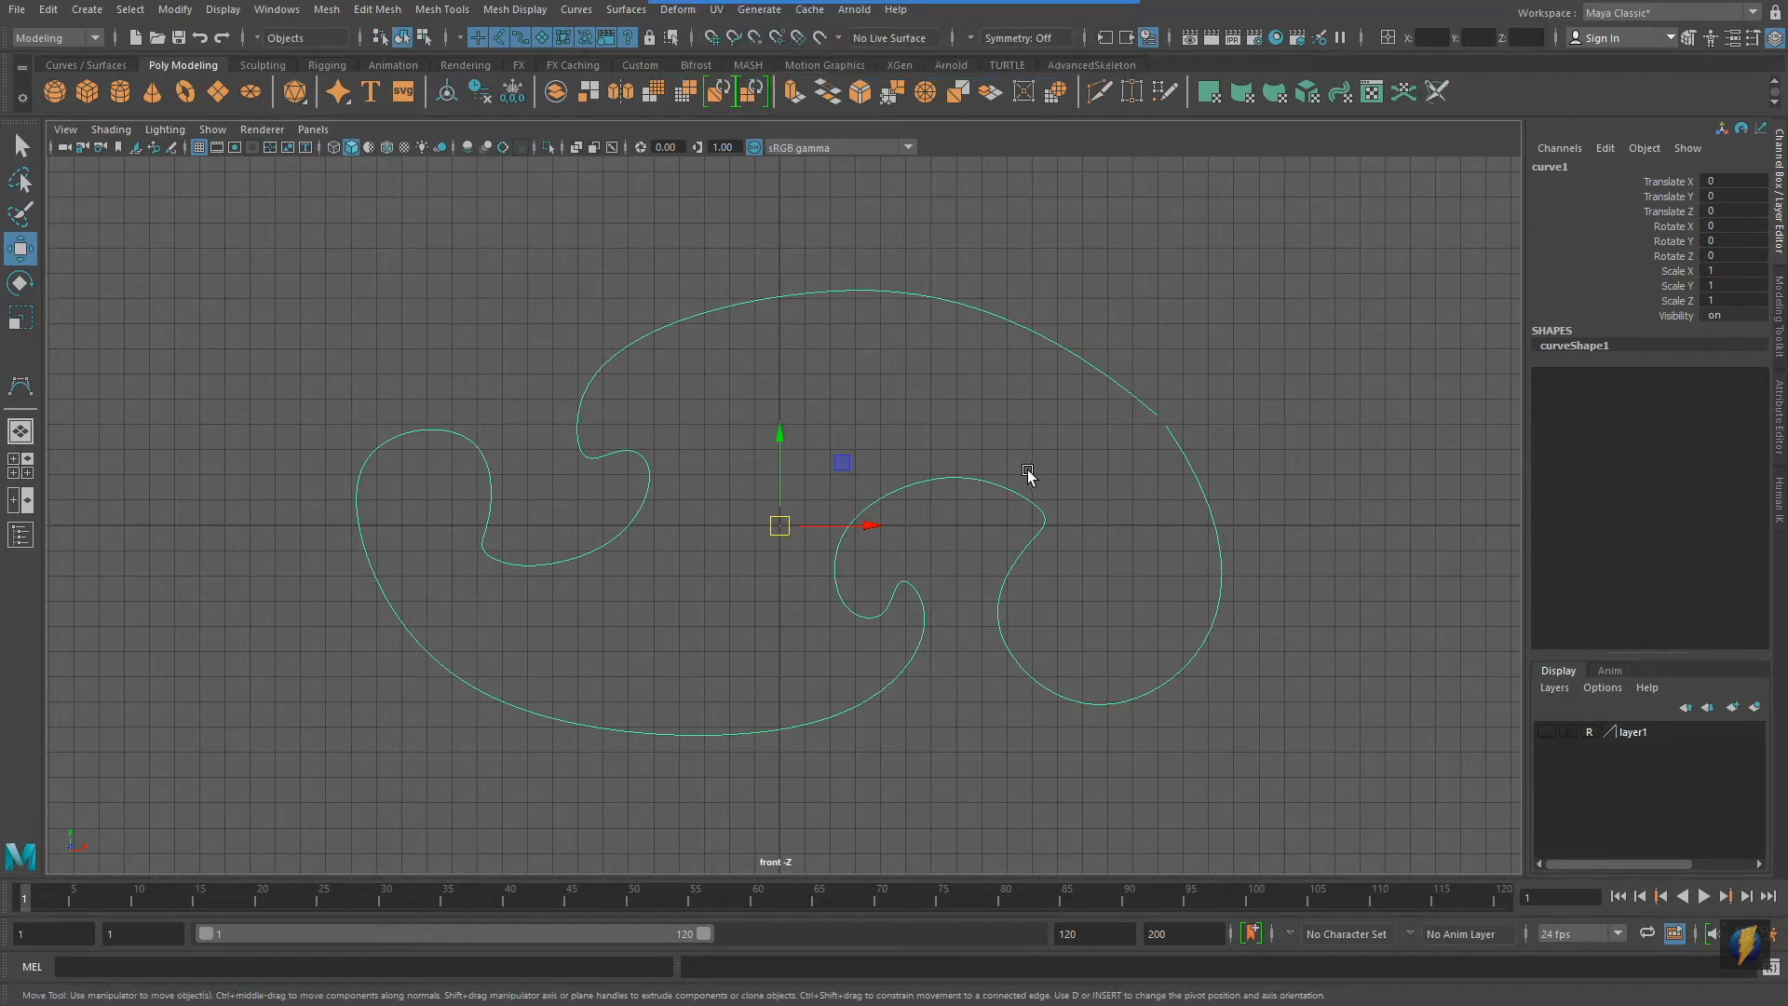
{"action": "mouse_move", "coordinate": [756, 13]}
{"action": "key", "text": "space"}
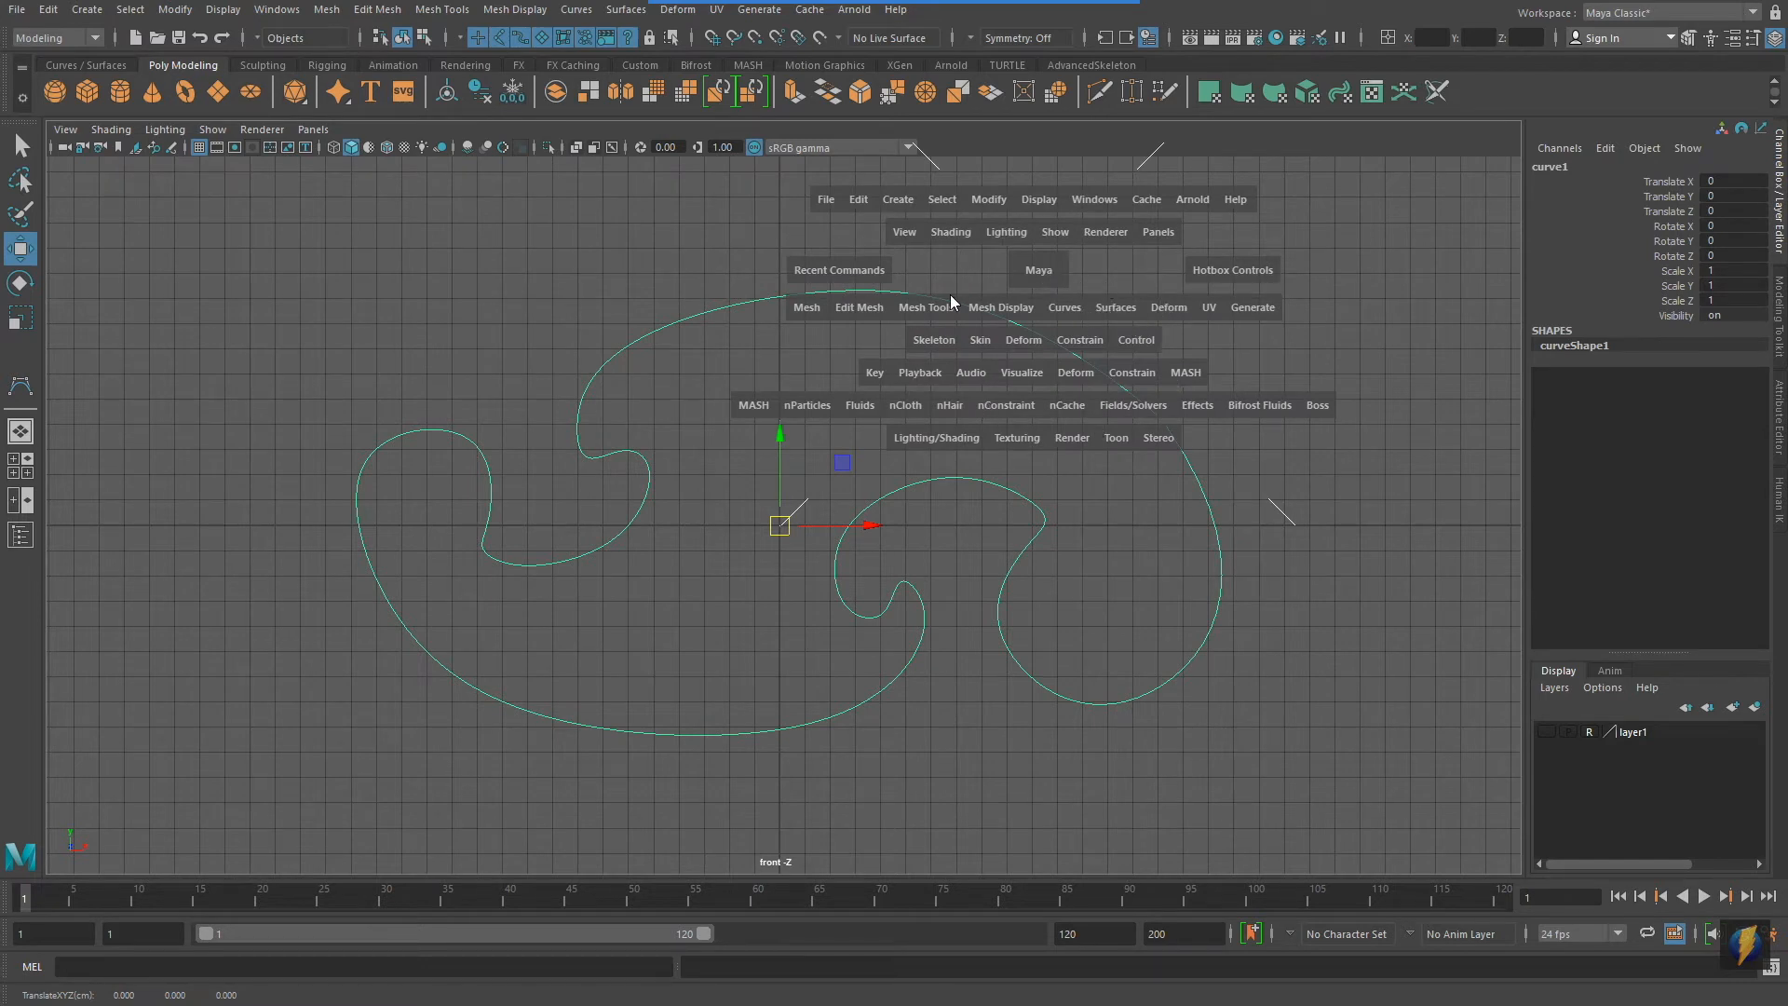
{"action": "left_click", "coordinate": [1253, 307]}
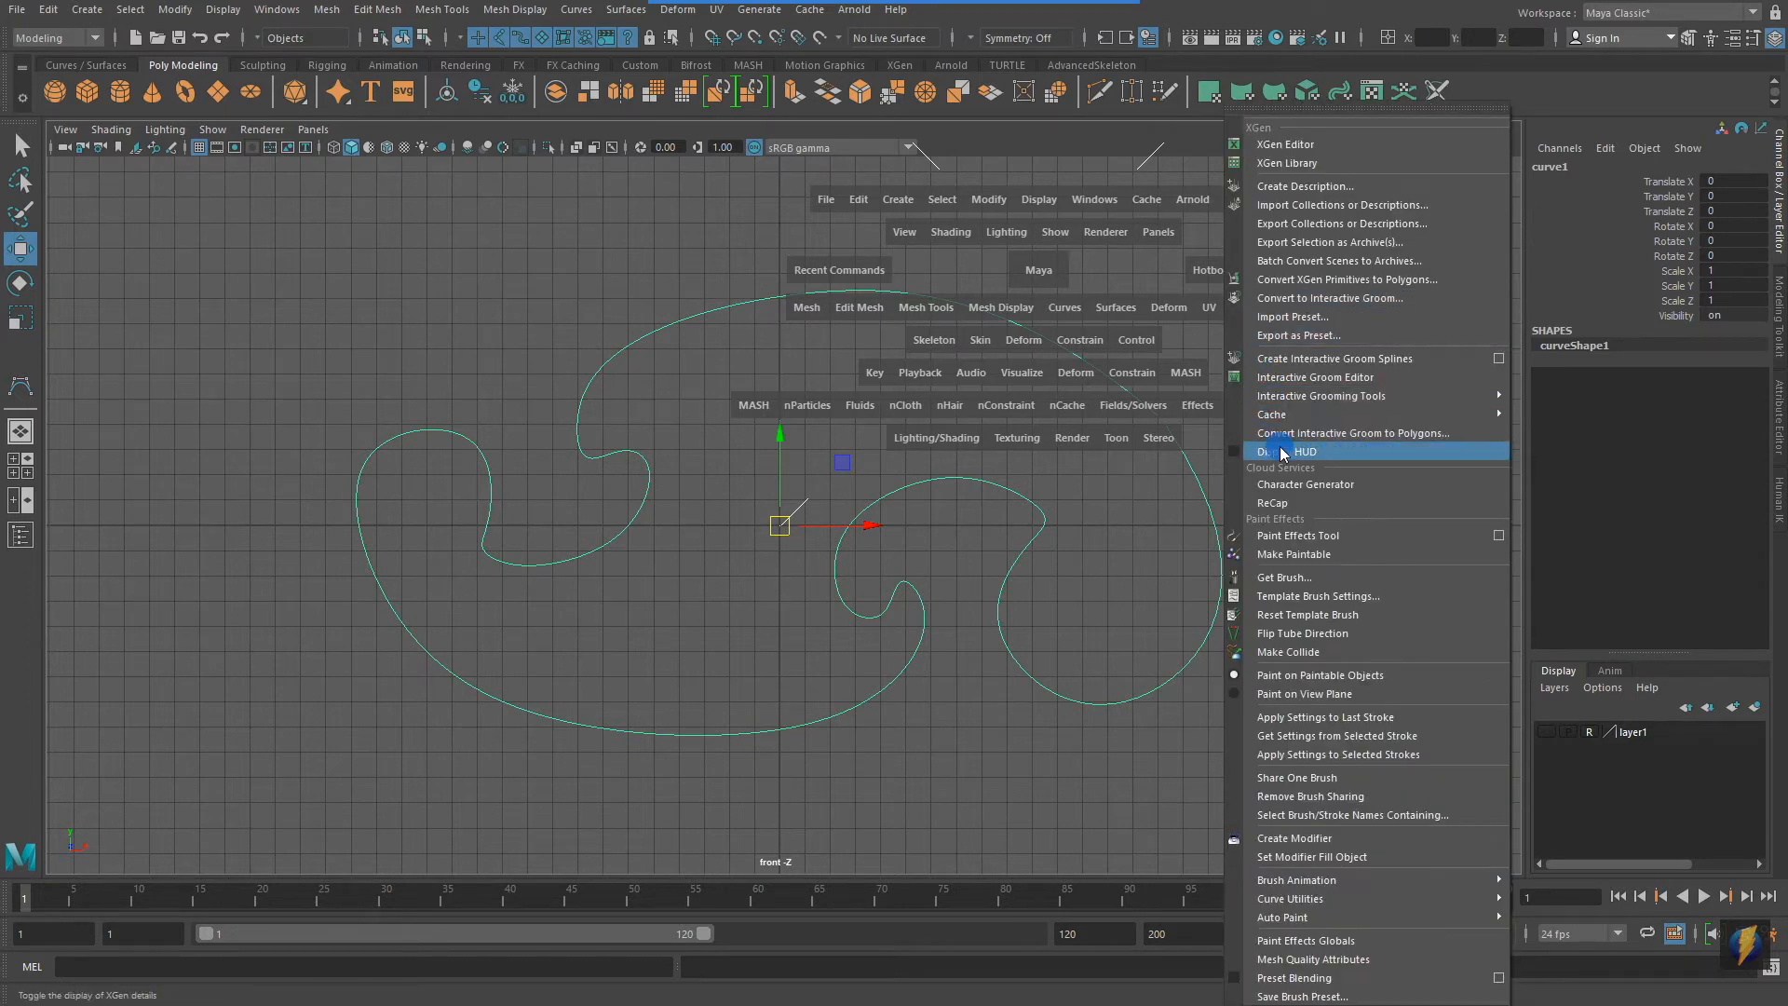
{"action": "mouse_move", "coordinate": [1290, 902]}
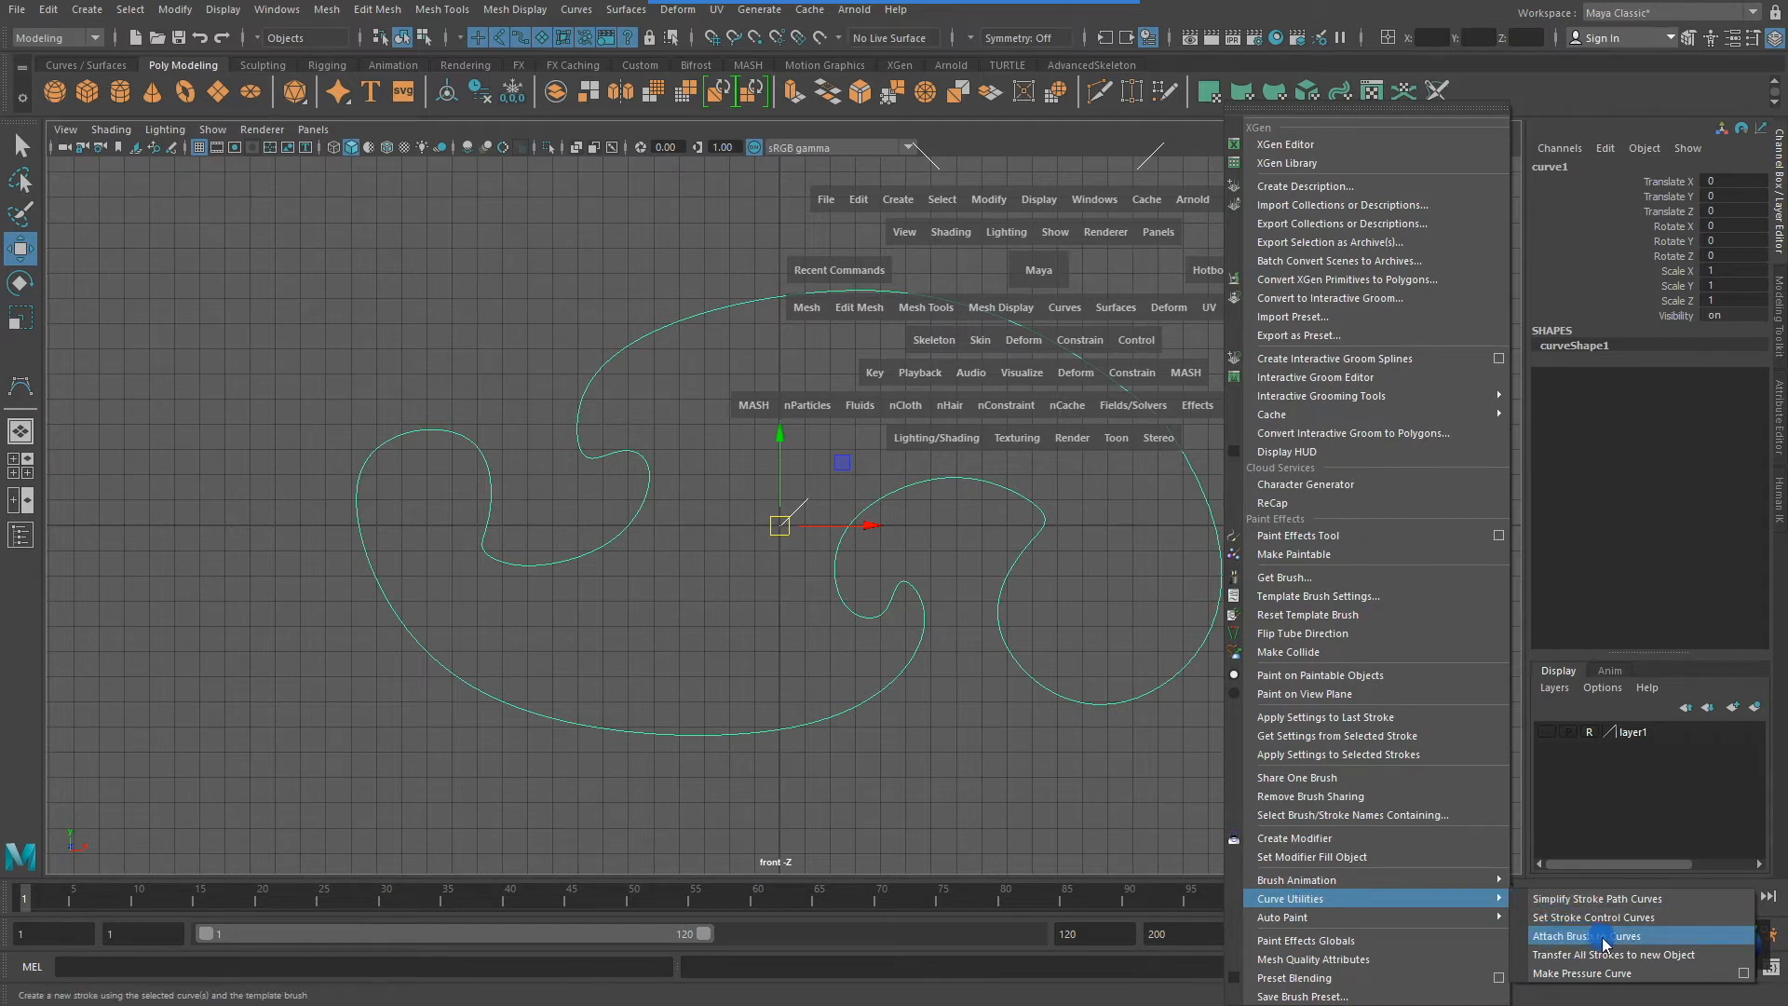
{"action": "left_click", "coordinate": [1661, 939]}
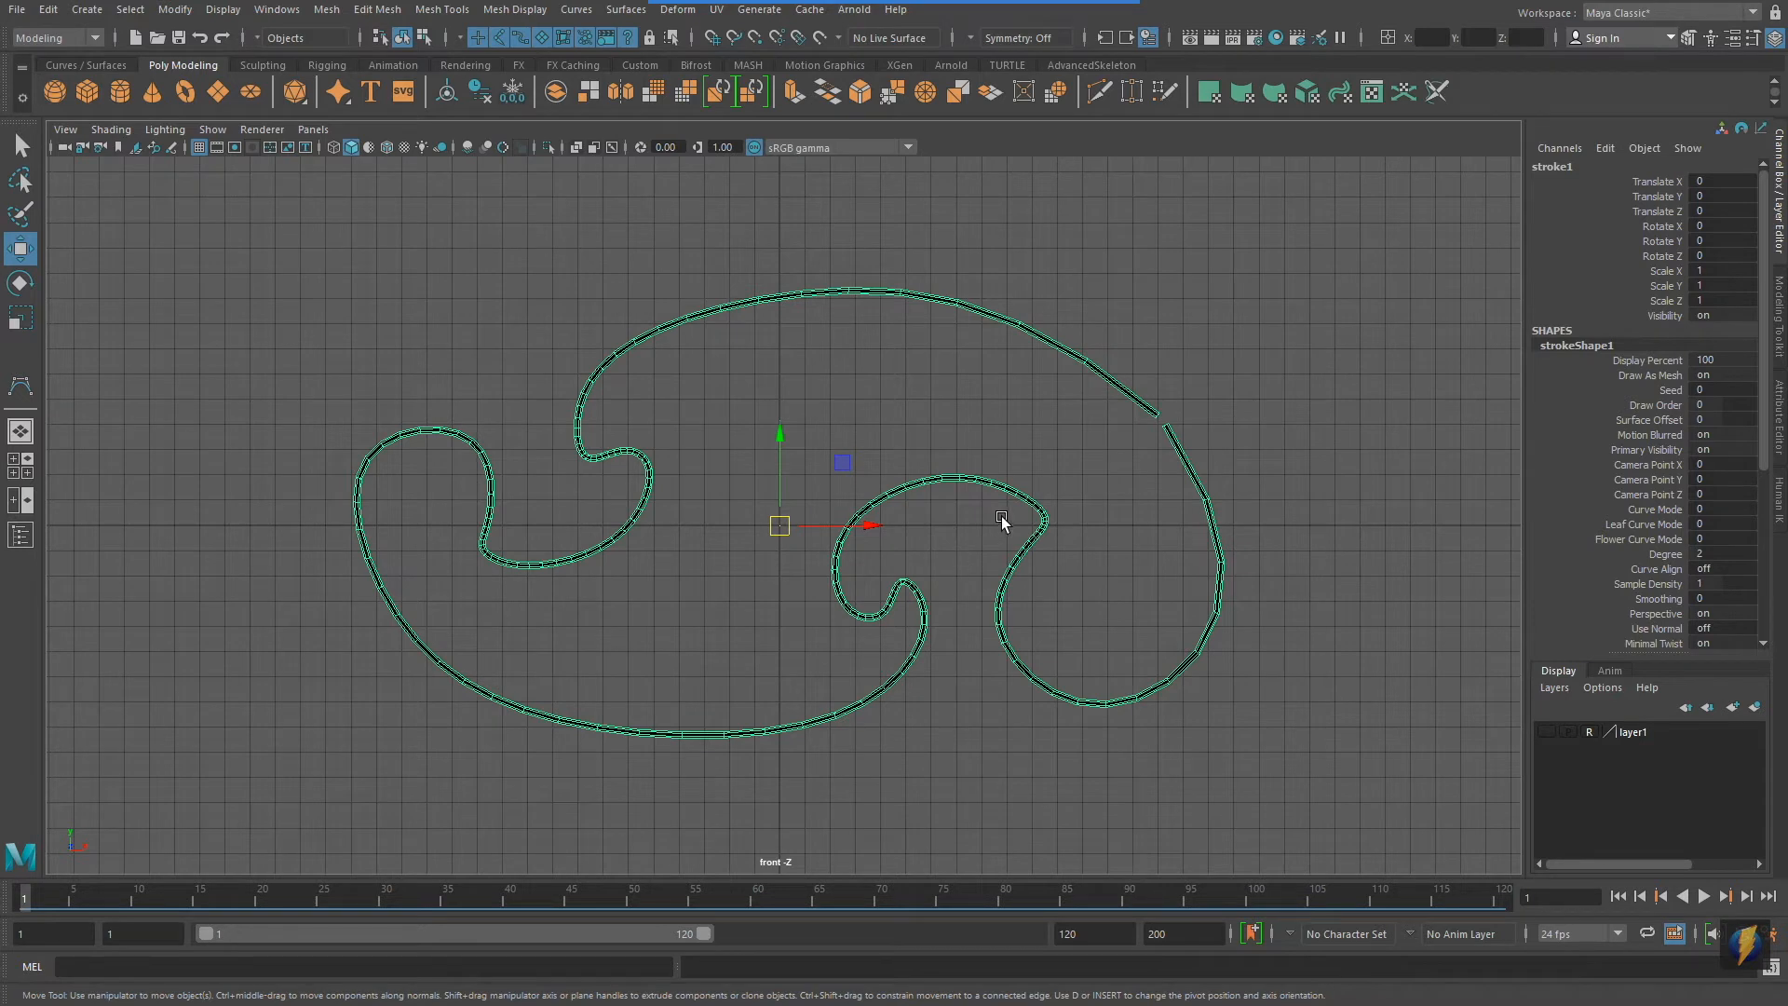
{"action": "middle_click_drag", "start_coordinate": [1065, 469], "coordinate": [975, 463], "text": "alt"}
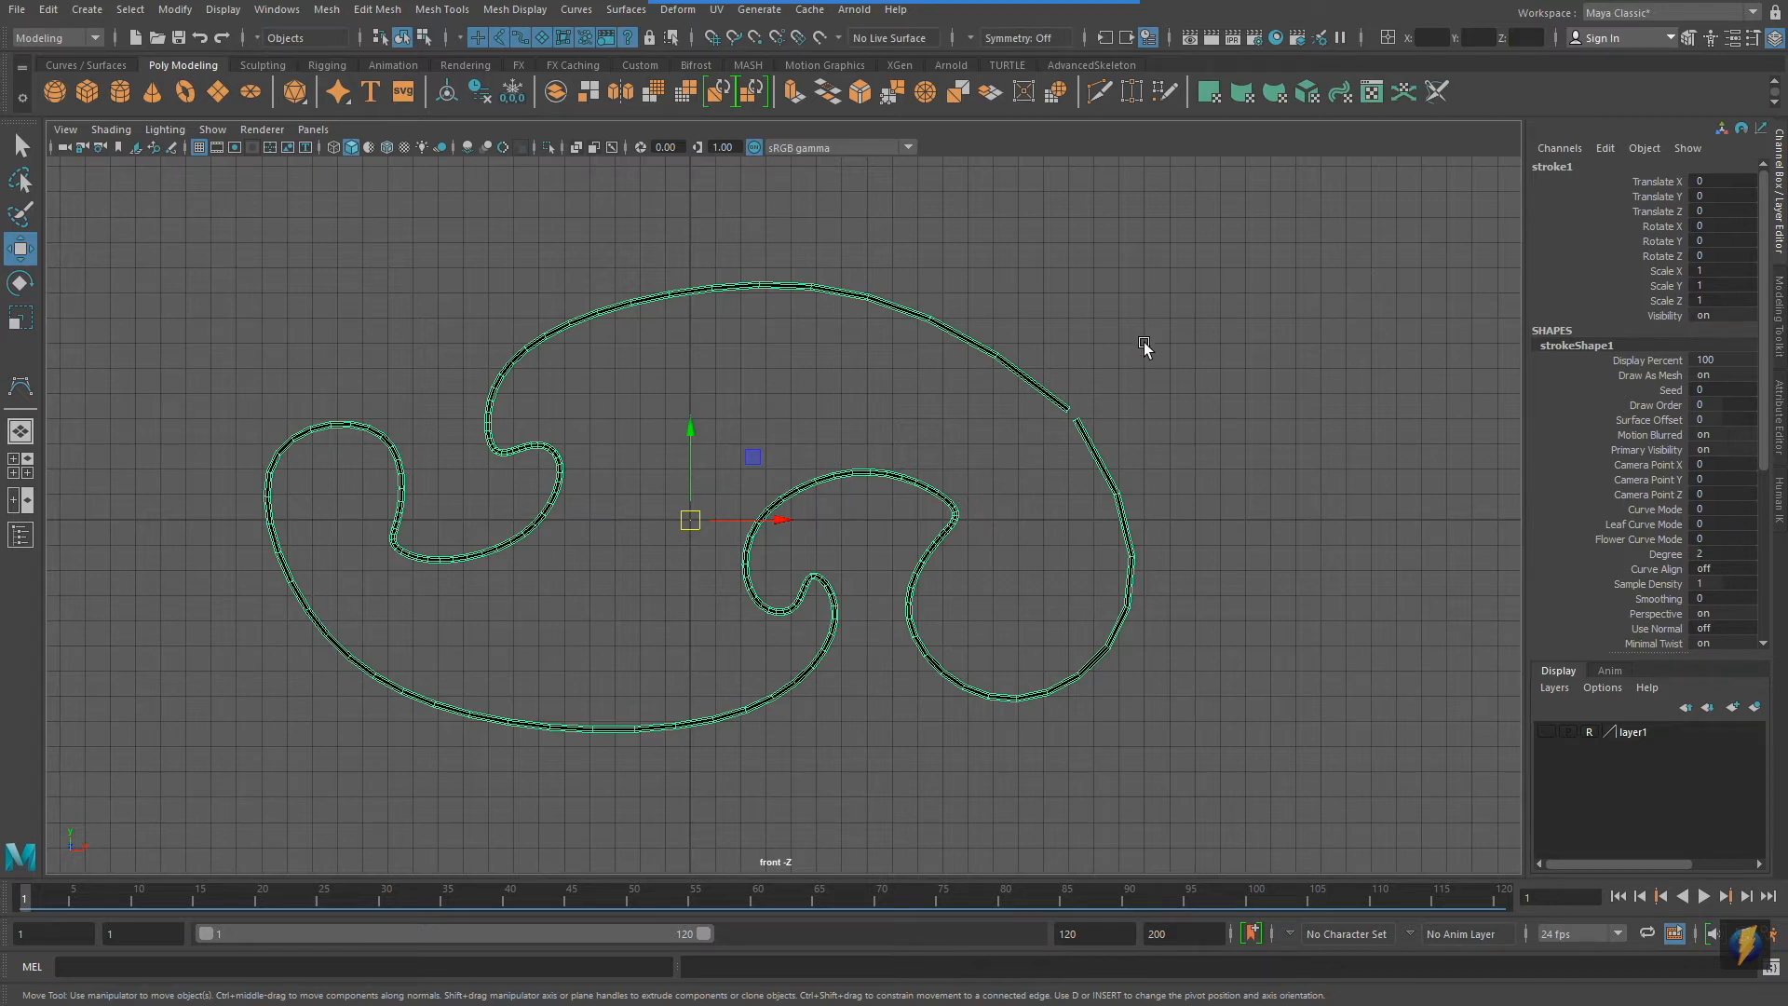
{"action": "right_click", "coordinate": [1043, 390]}
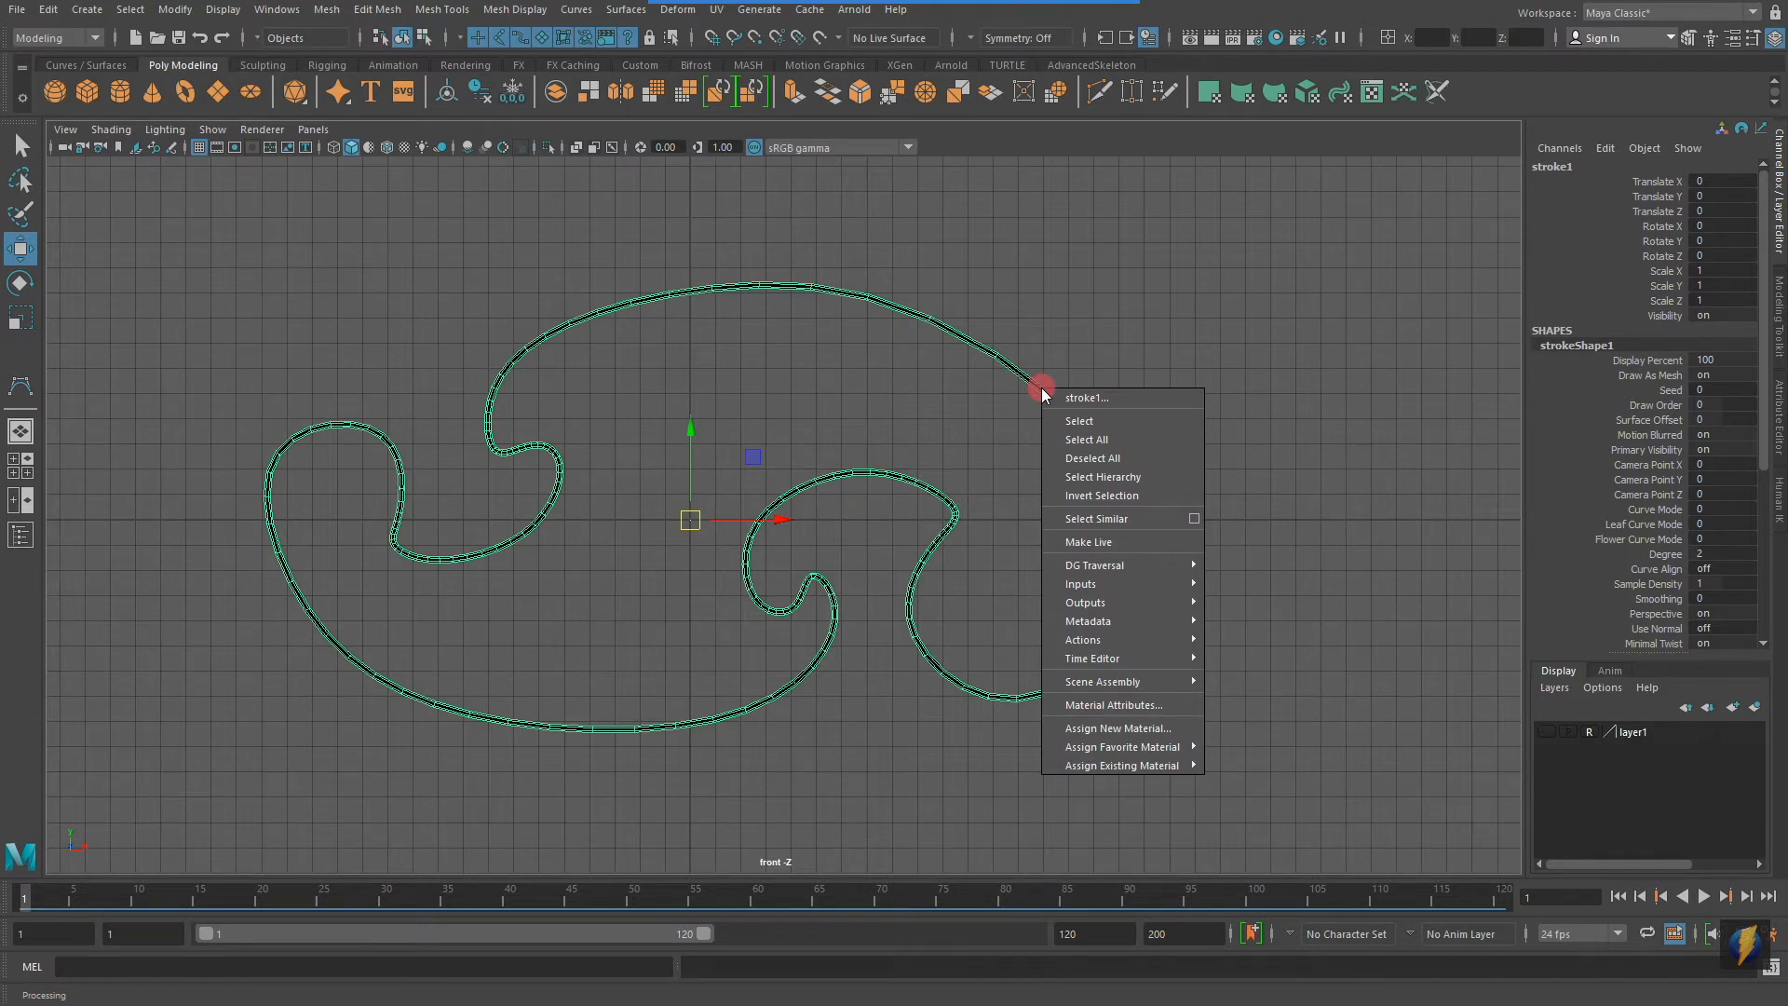
{"action": "left_click", "coordinate": [884, 374]}
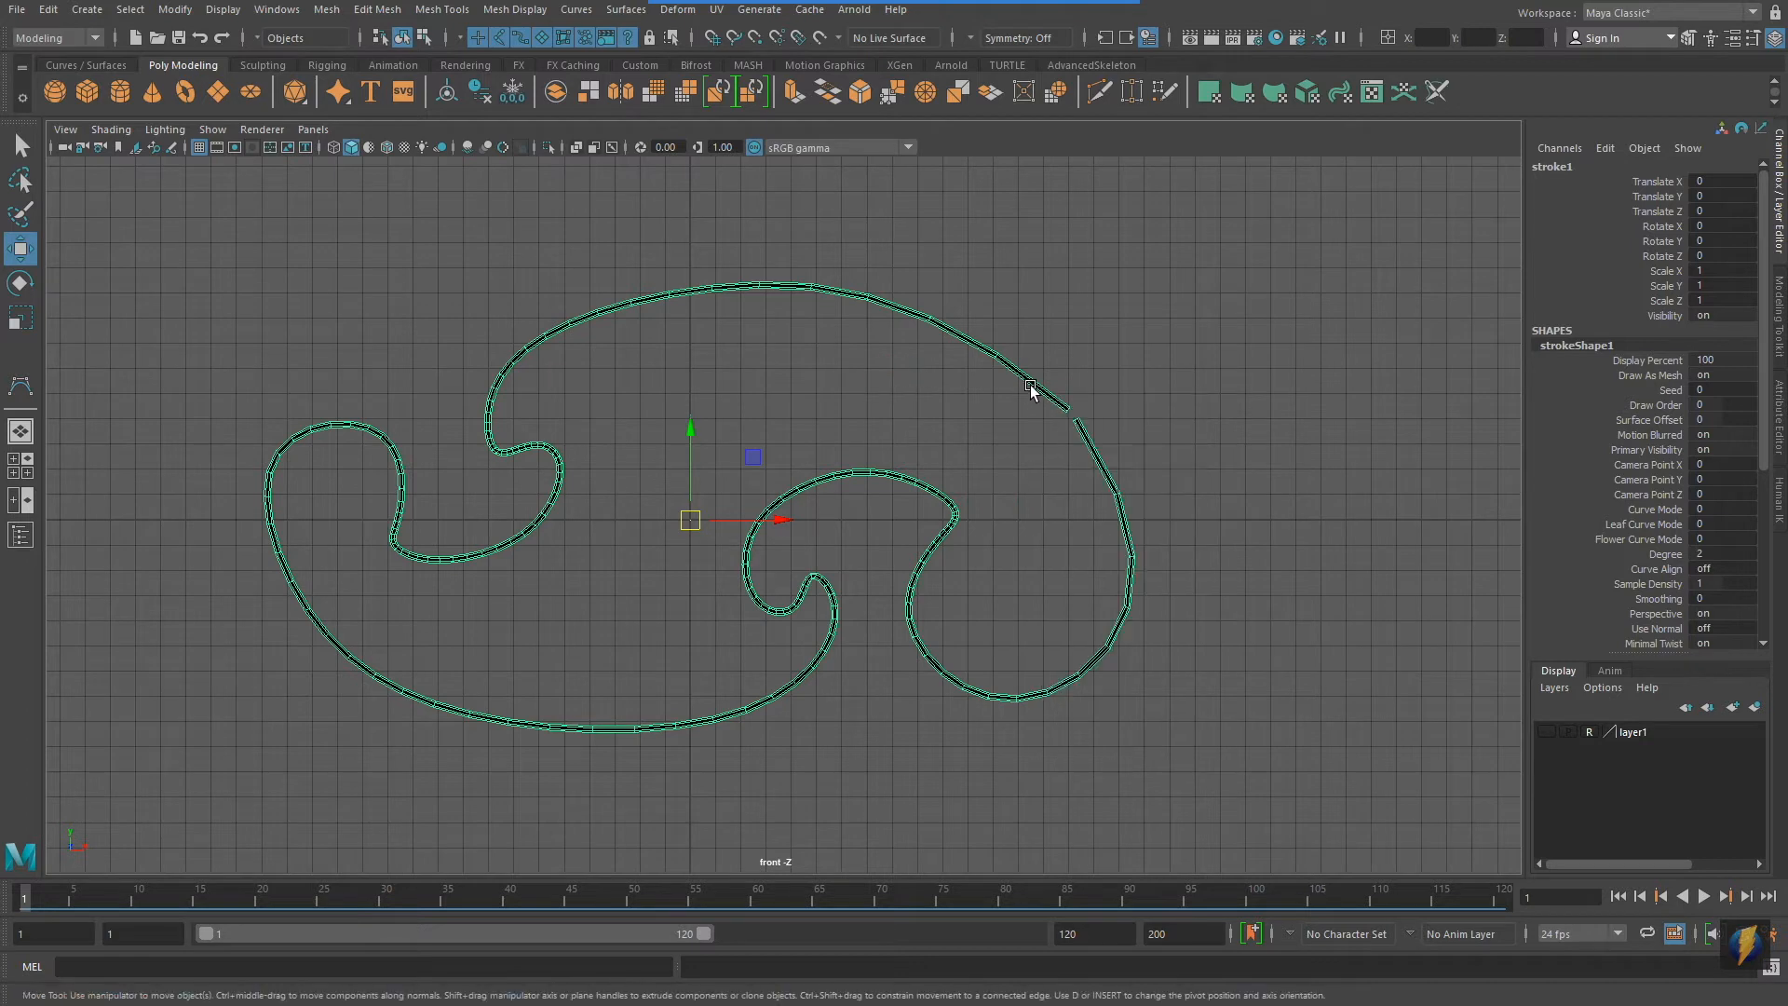
{"action": "middle_click_drag", "start_coordinate": [1130, 367], "coordinate": [1126, 367], "text": "alt"}
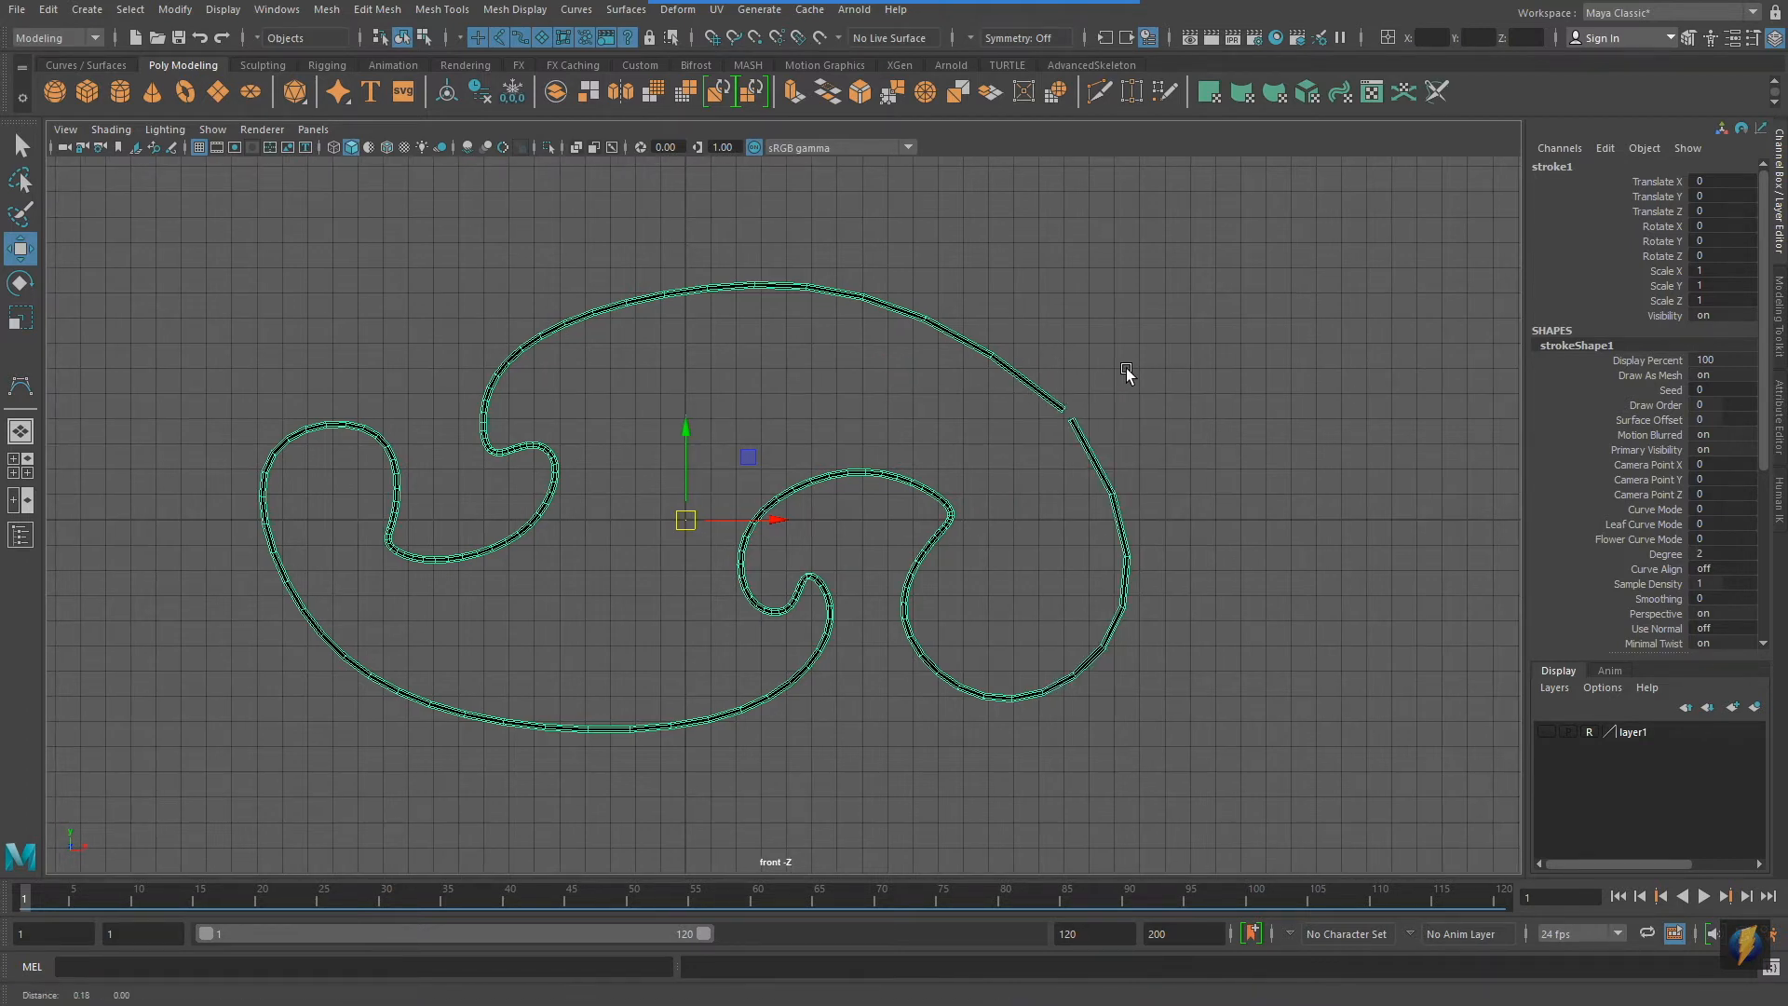
Show the stroke's detailed attributes and bring up the settings of its defaultBrush1 brush node
{"action": "mouse_move", "coordinate": [1058, 4]}
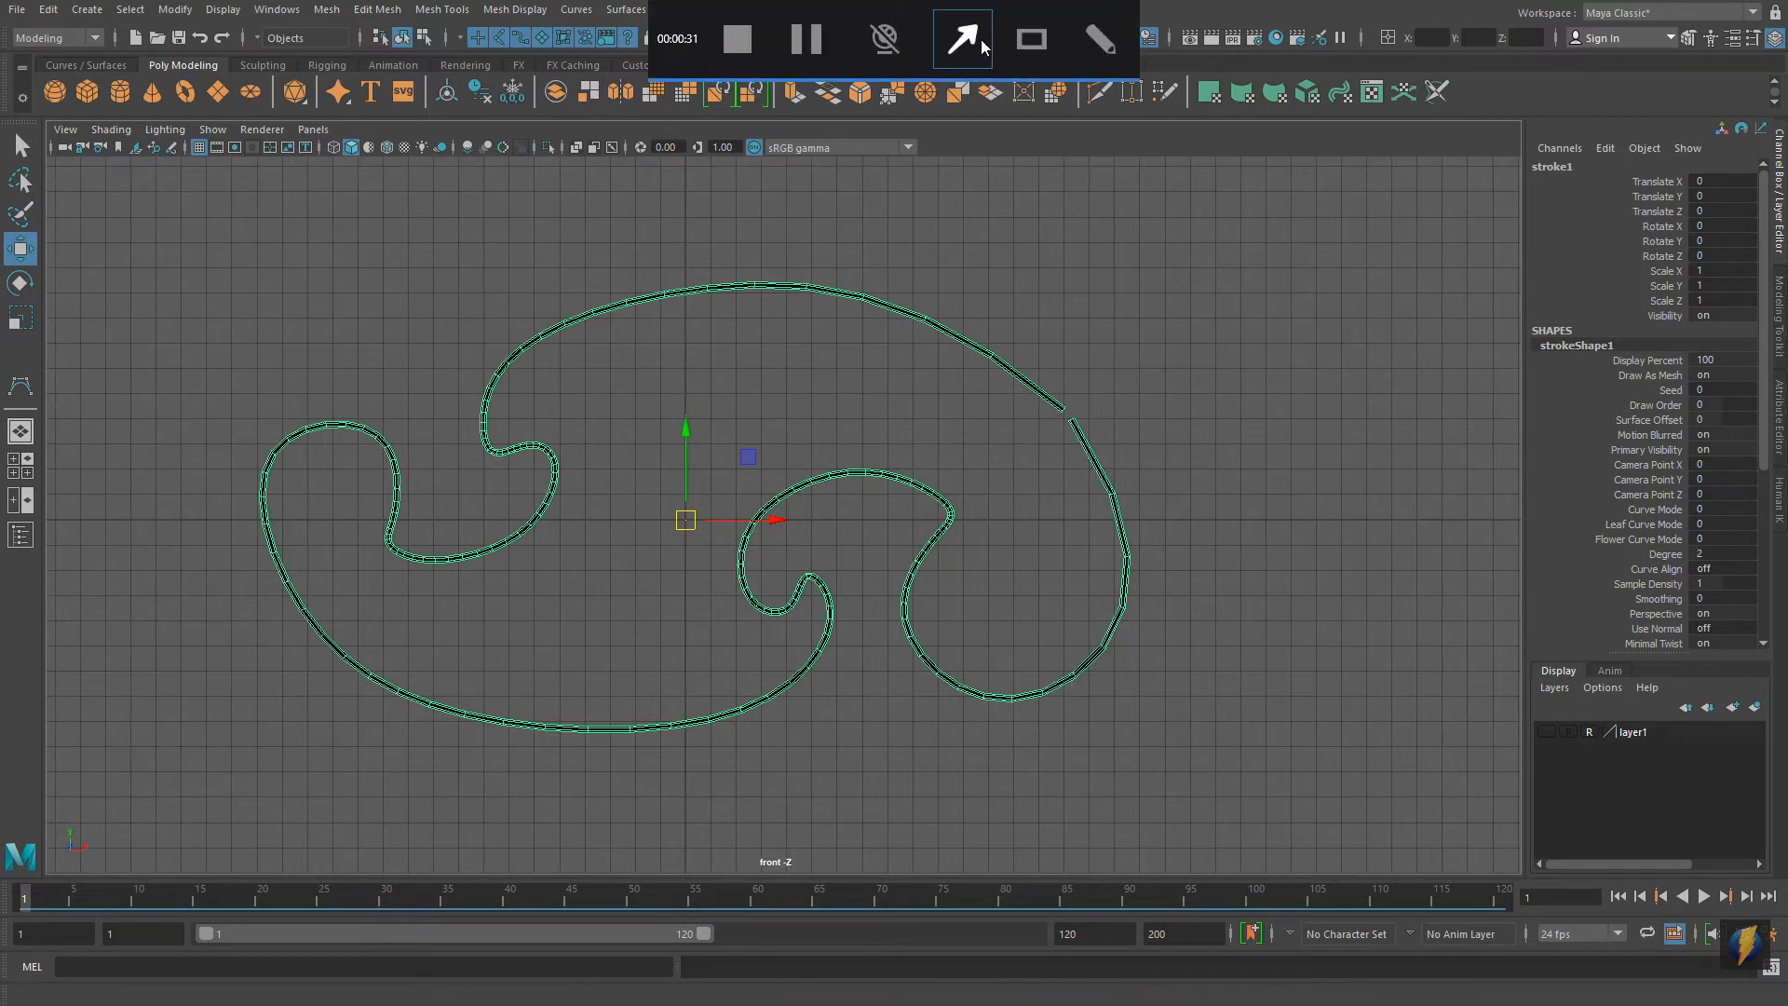
{"action": "left_click_drag", "start_coordinate": [1207, 328], "coordinate": [1762, 419]}
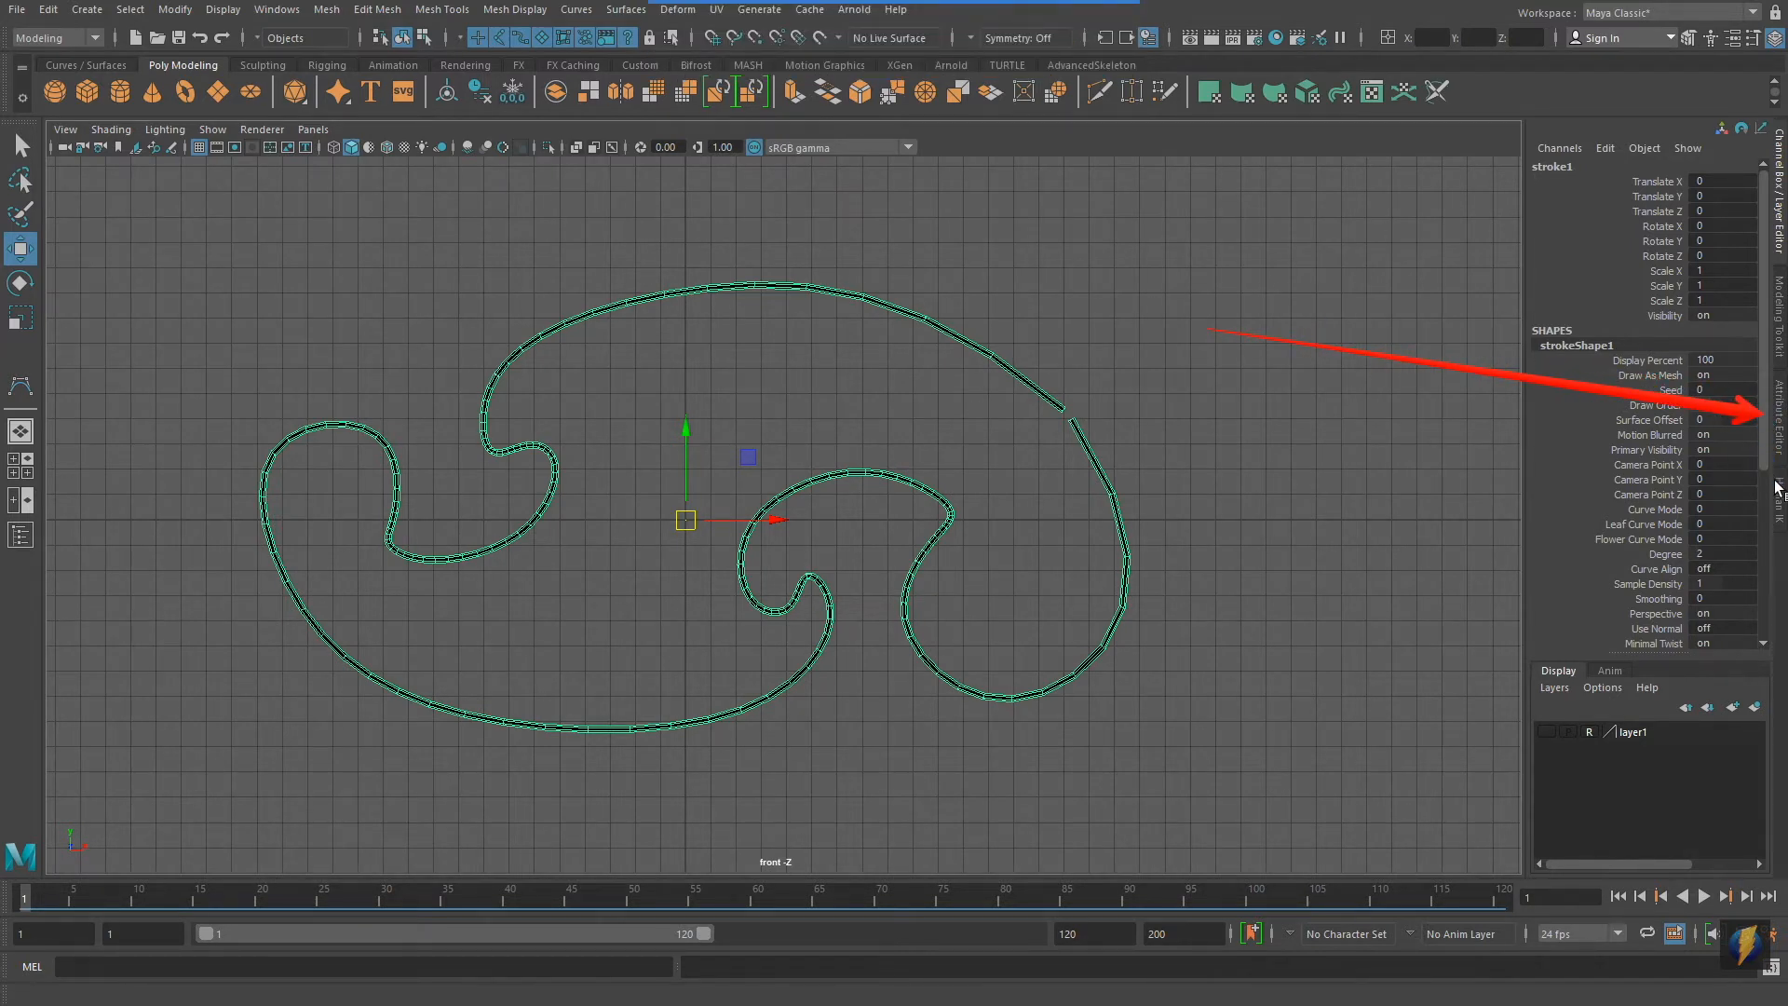
{"action": "left_click", "coordinate": [1779, 412]}
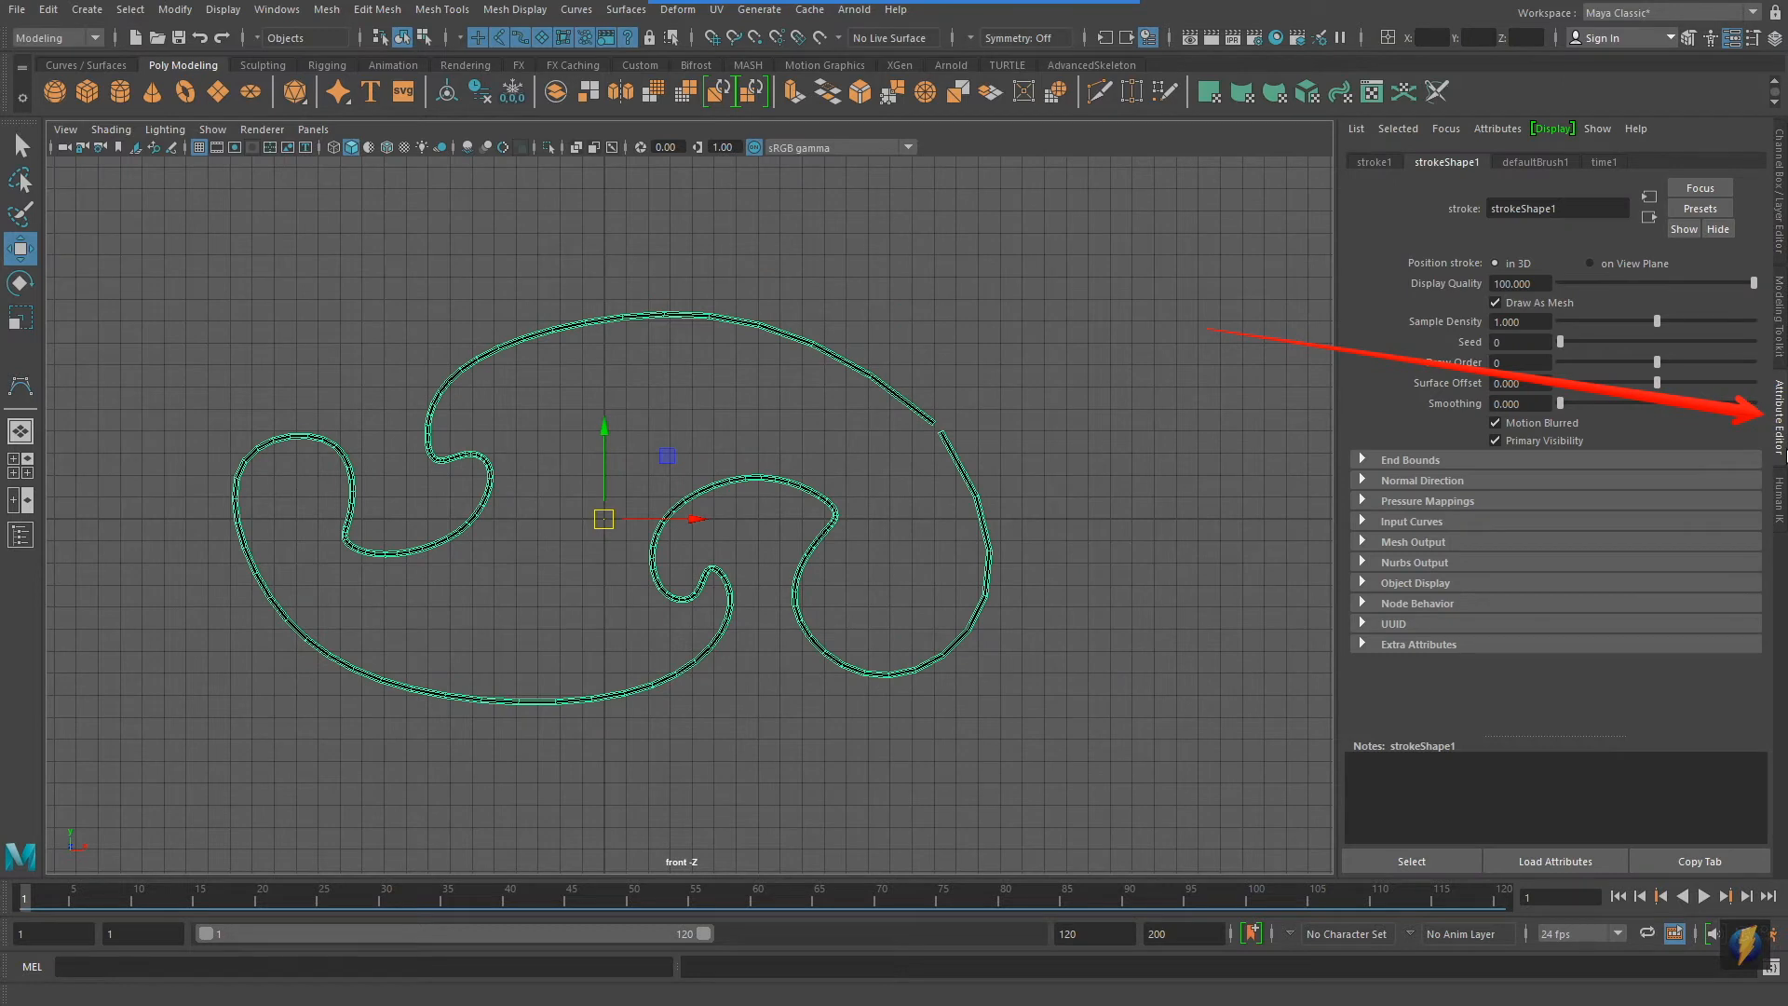
{"action": "left_click", "coordinate": [1779, 250]}
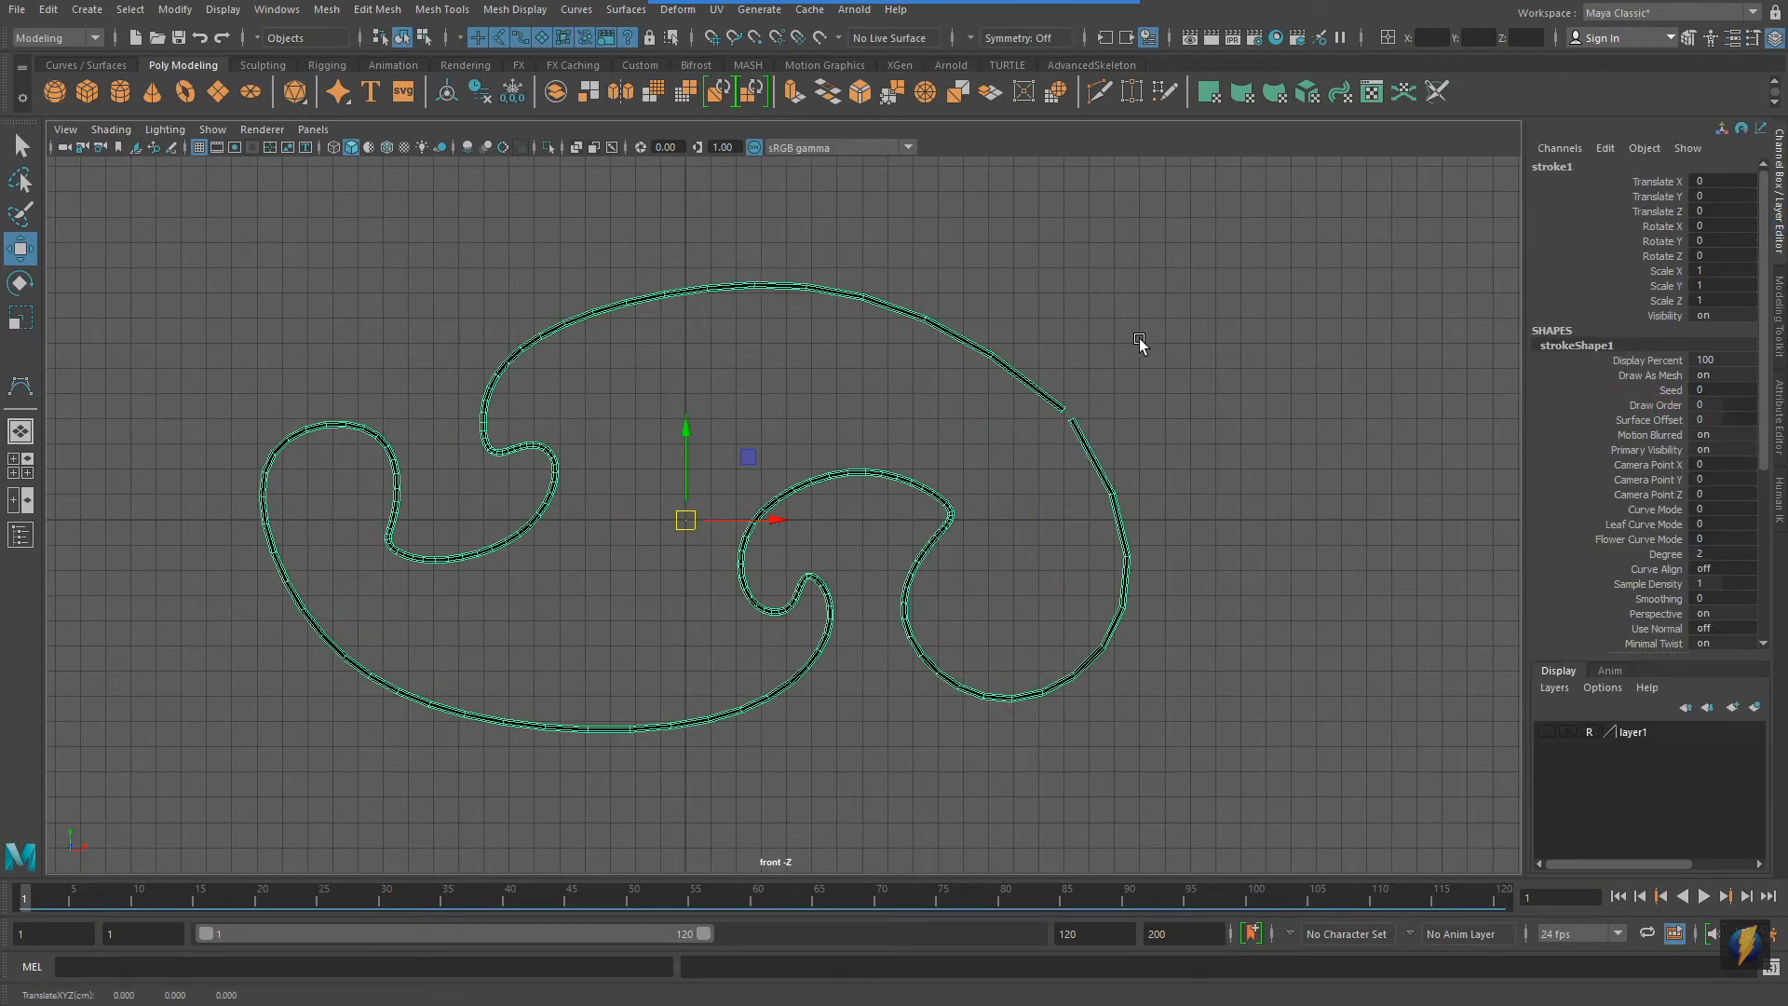
{"action": "key", "text": "ctrl+a"}
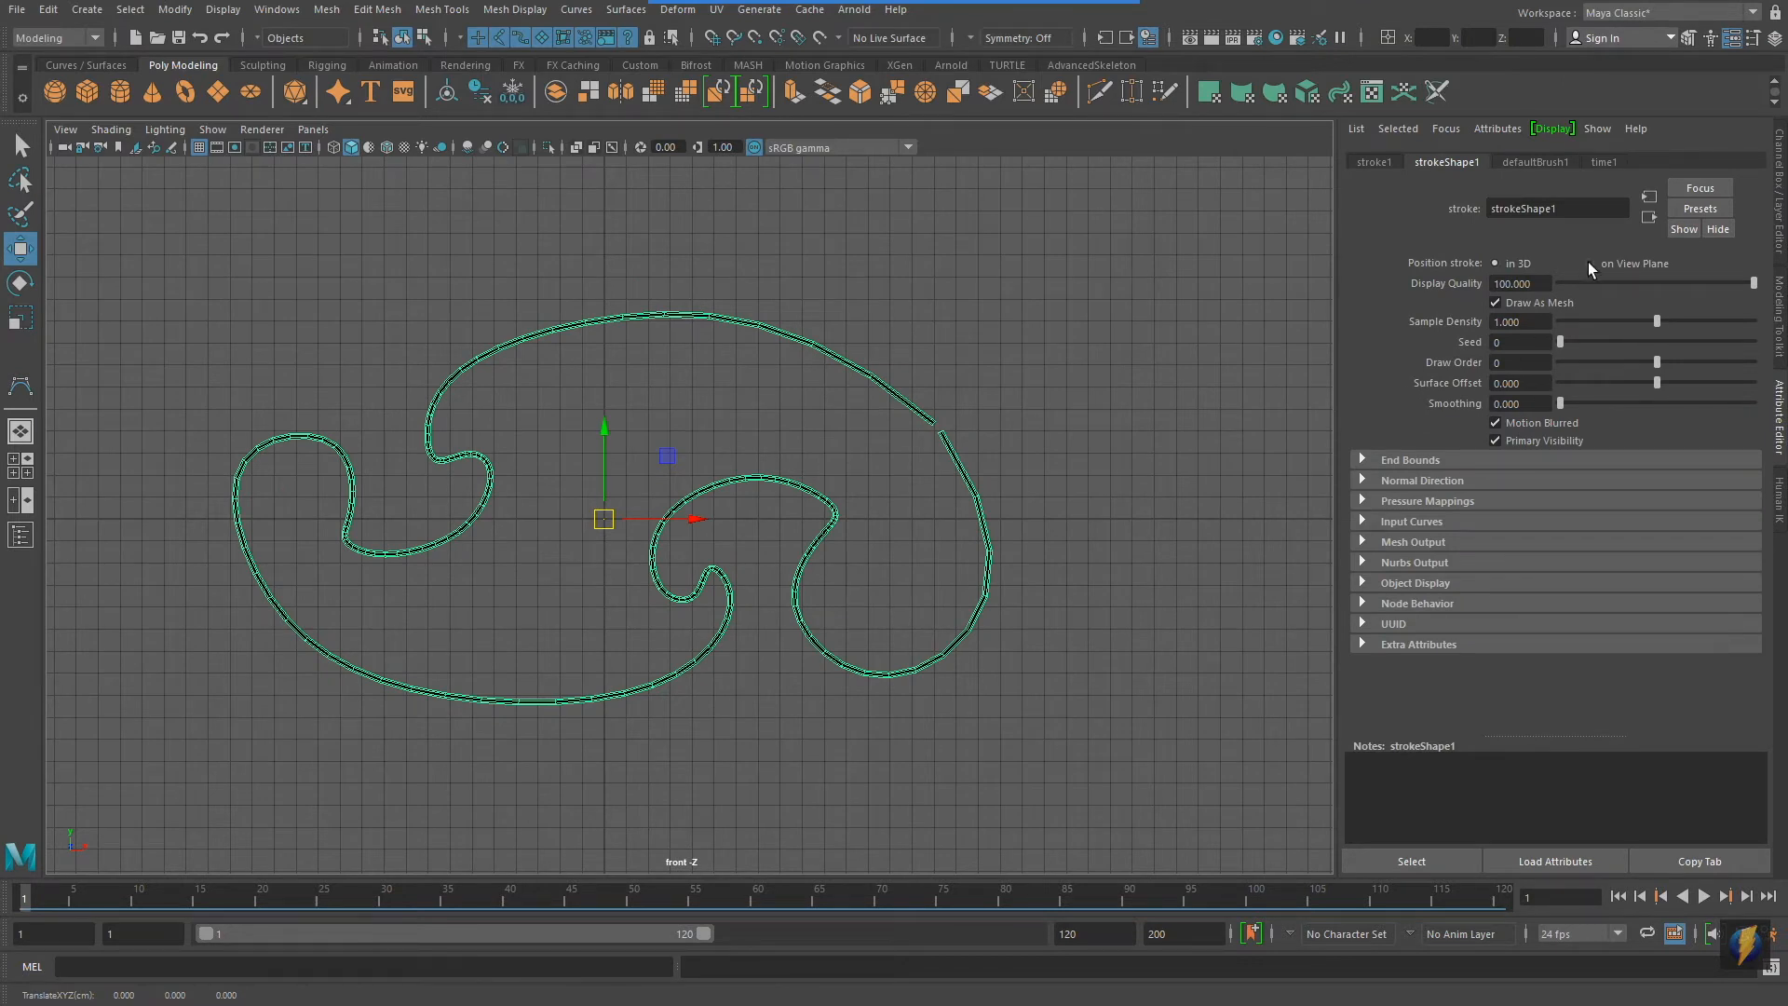
{"action": "left_click", "coordinate": [1384, 159]}
{"action": "left_click", "coordinate": [1444, 155]}
{"action": "left_click", "coordinate": [1530, 162]}
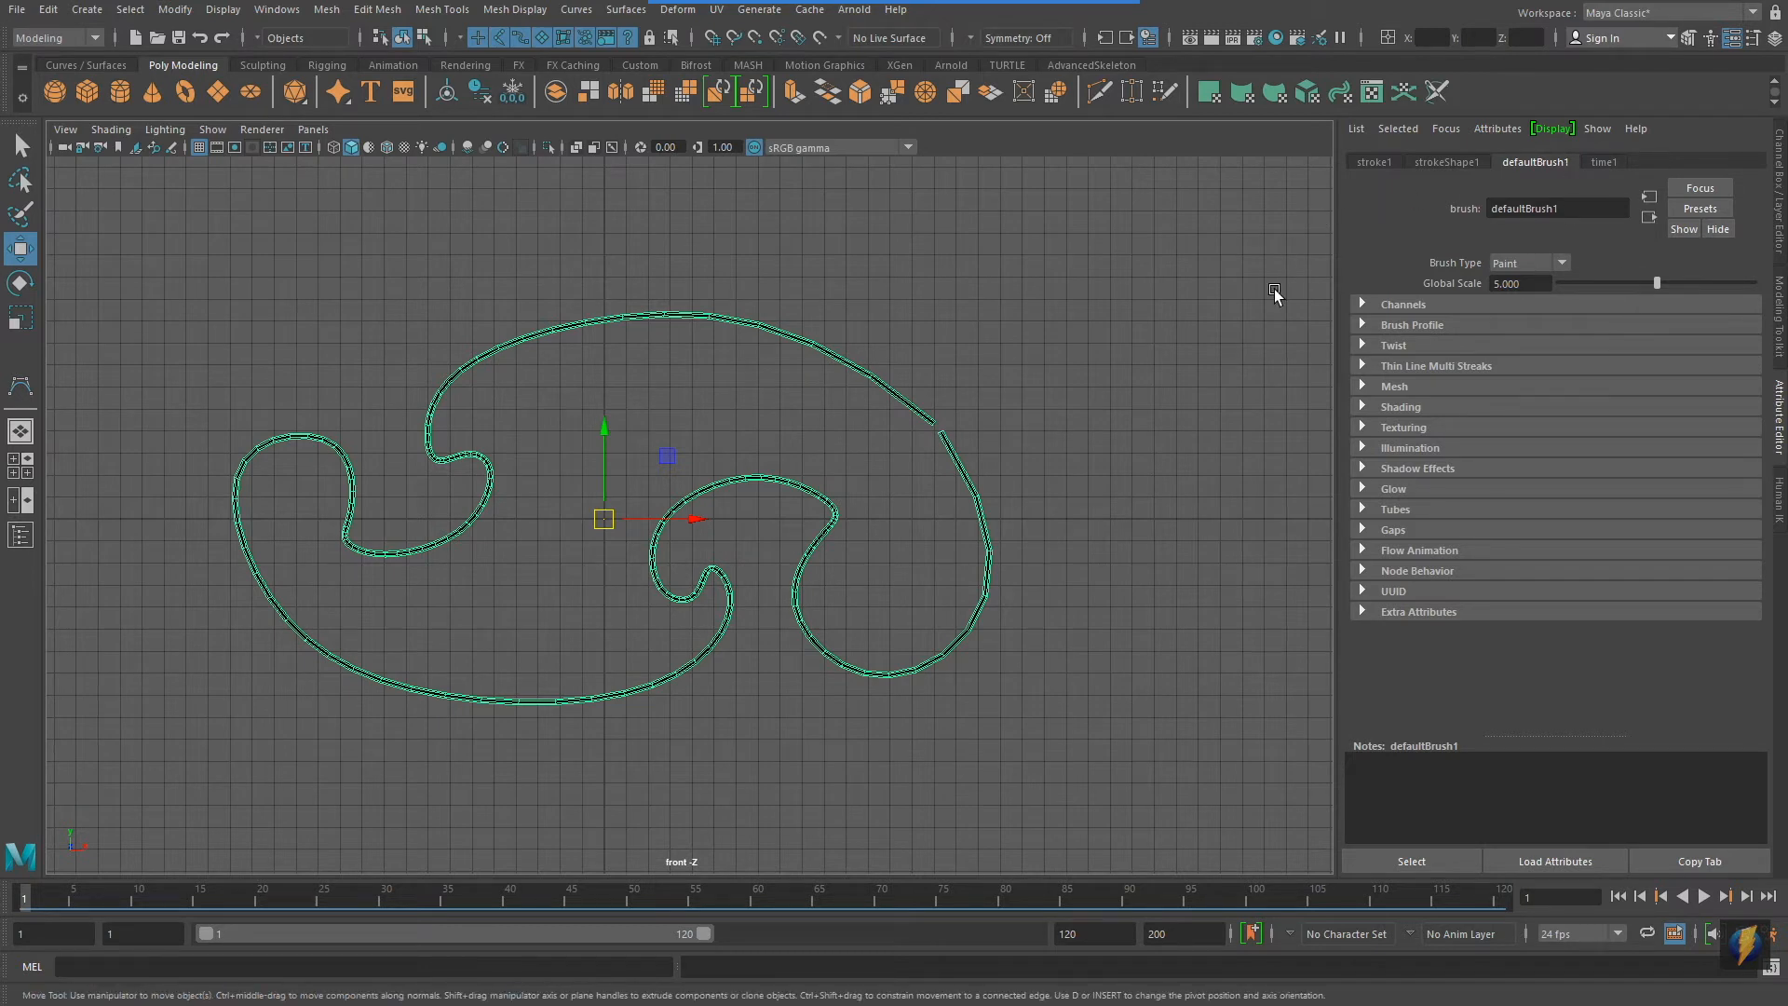
Expand the brush profile settings of defaultBrush1 and thicken the stroke to a Brush Width of about 0.142
{"action": "left_click", "coordinate": [969, 36]}
{"action": "left_click_drag", "start_coordinate": [1063, 305], "coordinate": [1340, 326]}
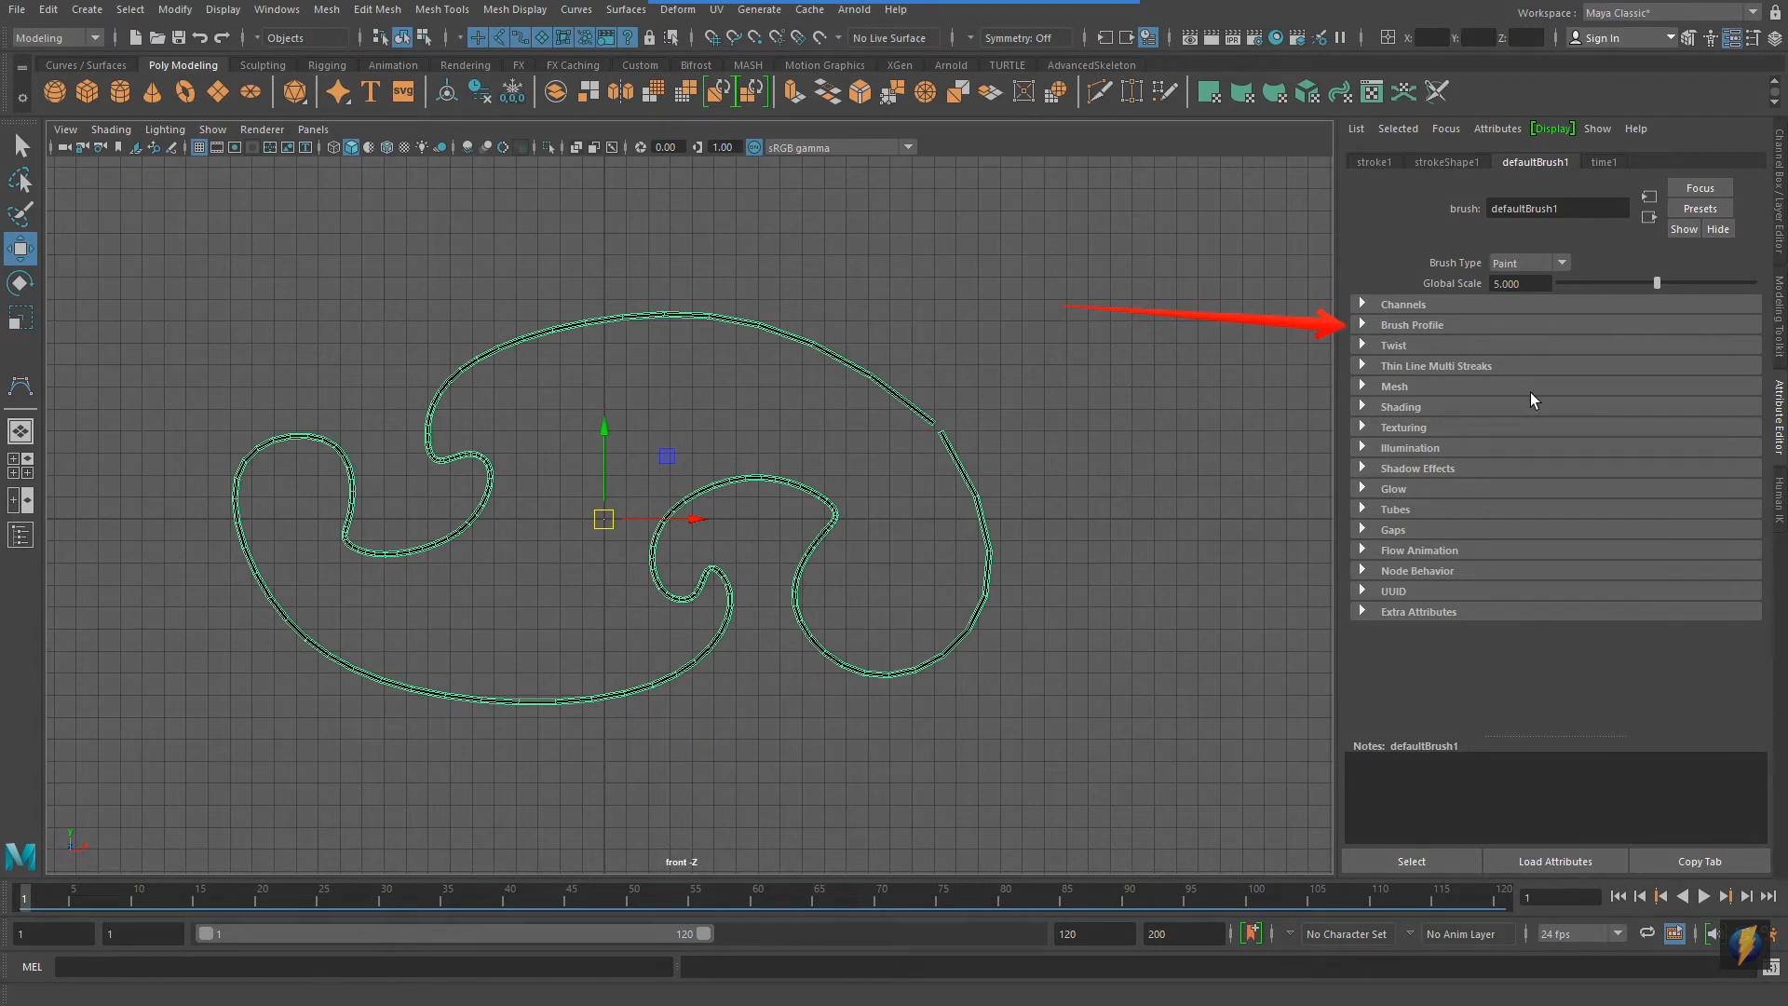
{"action": "left_click", "coordinate": [1364, 324]}
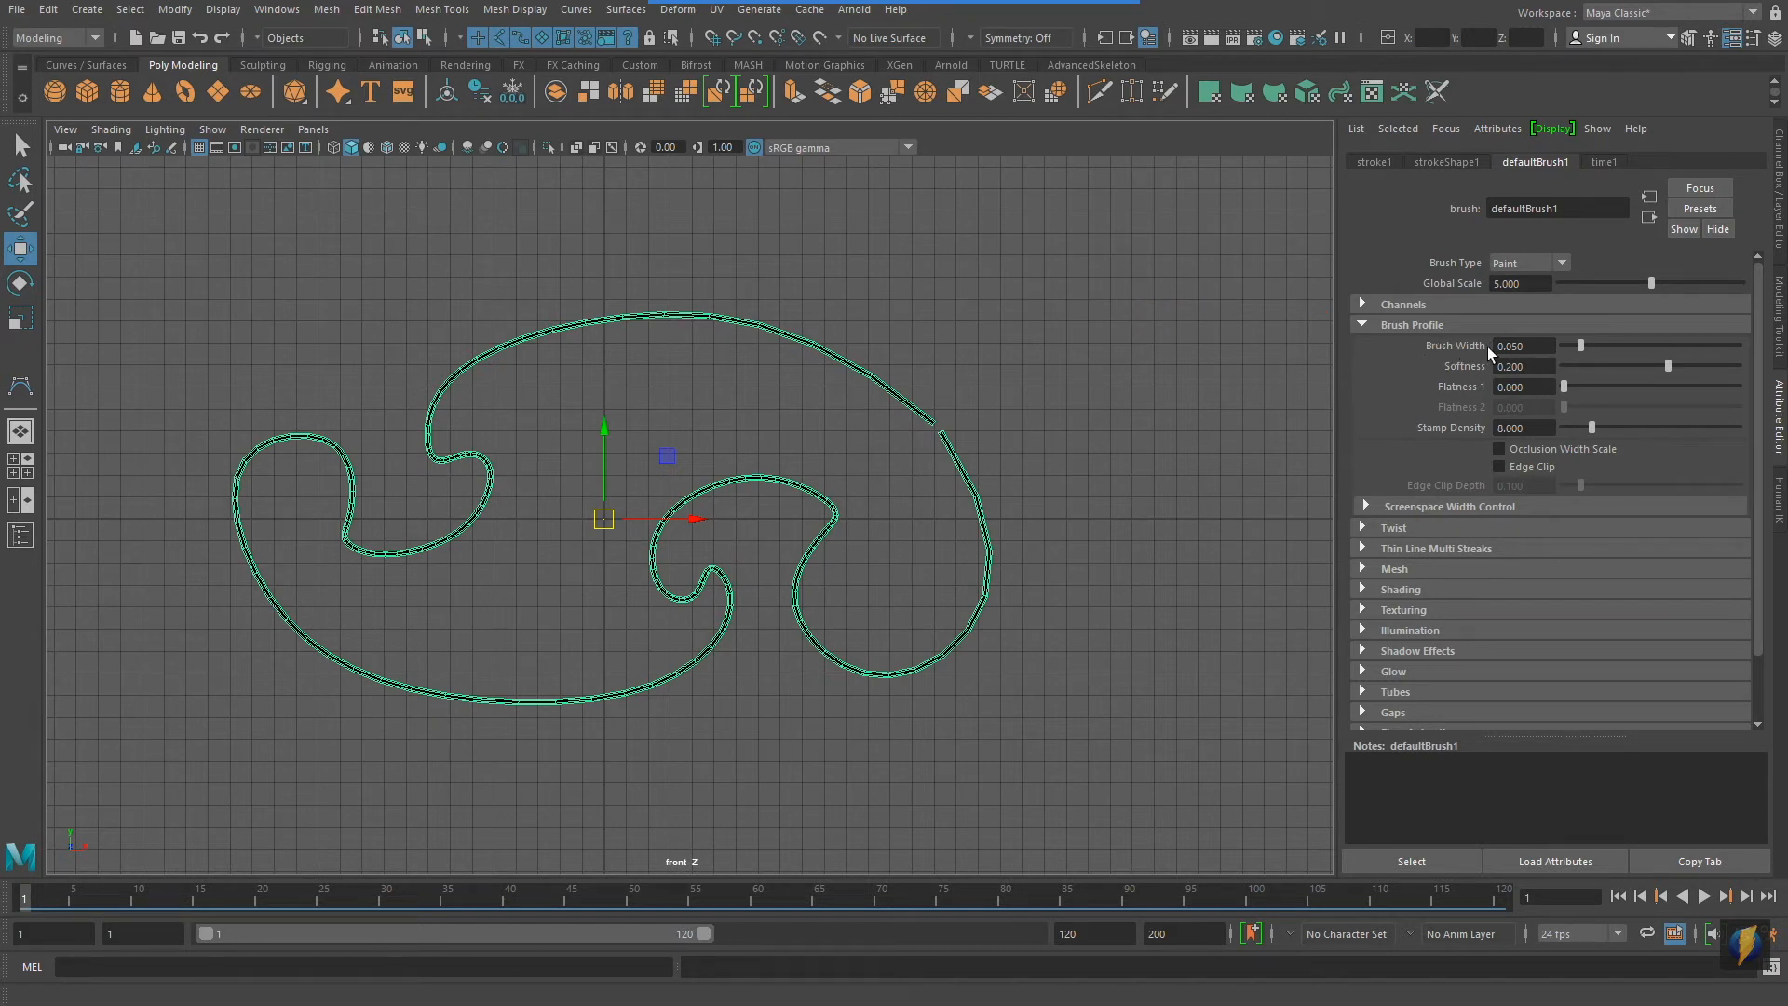
{"action": "right_click_drag", "start_coordinate": [511, 466], "coordinate": [621, 473], "text": "alt"}
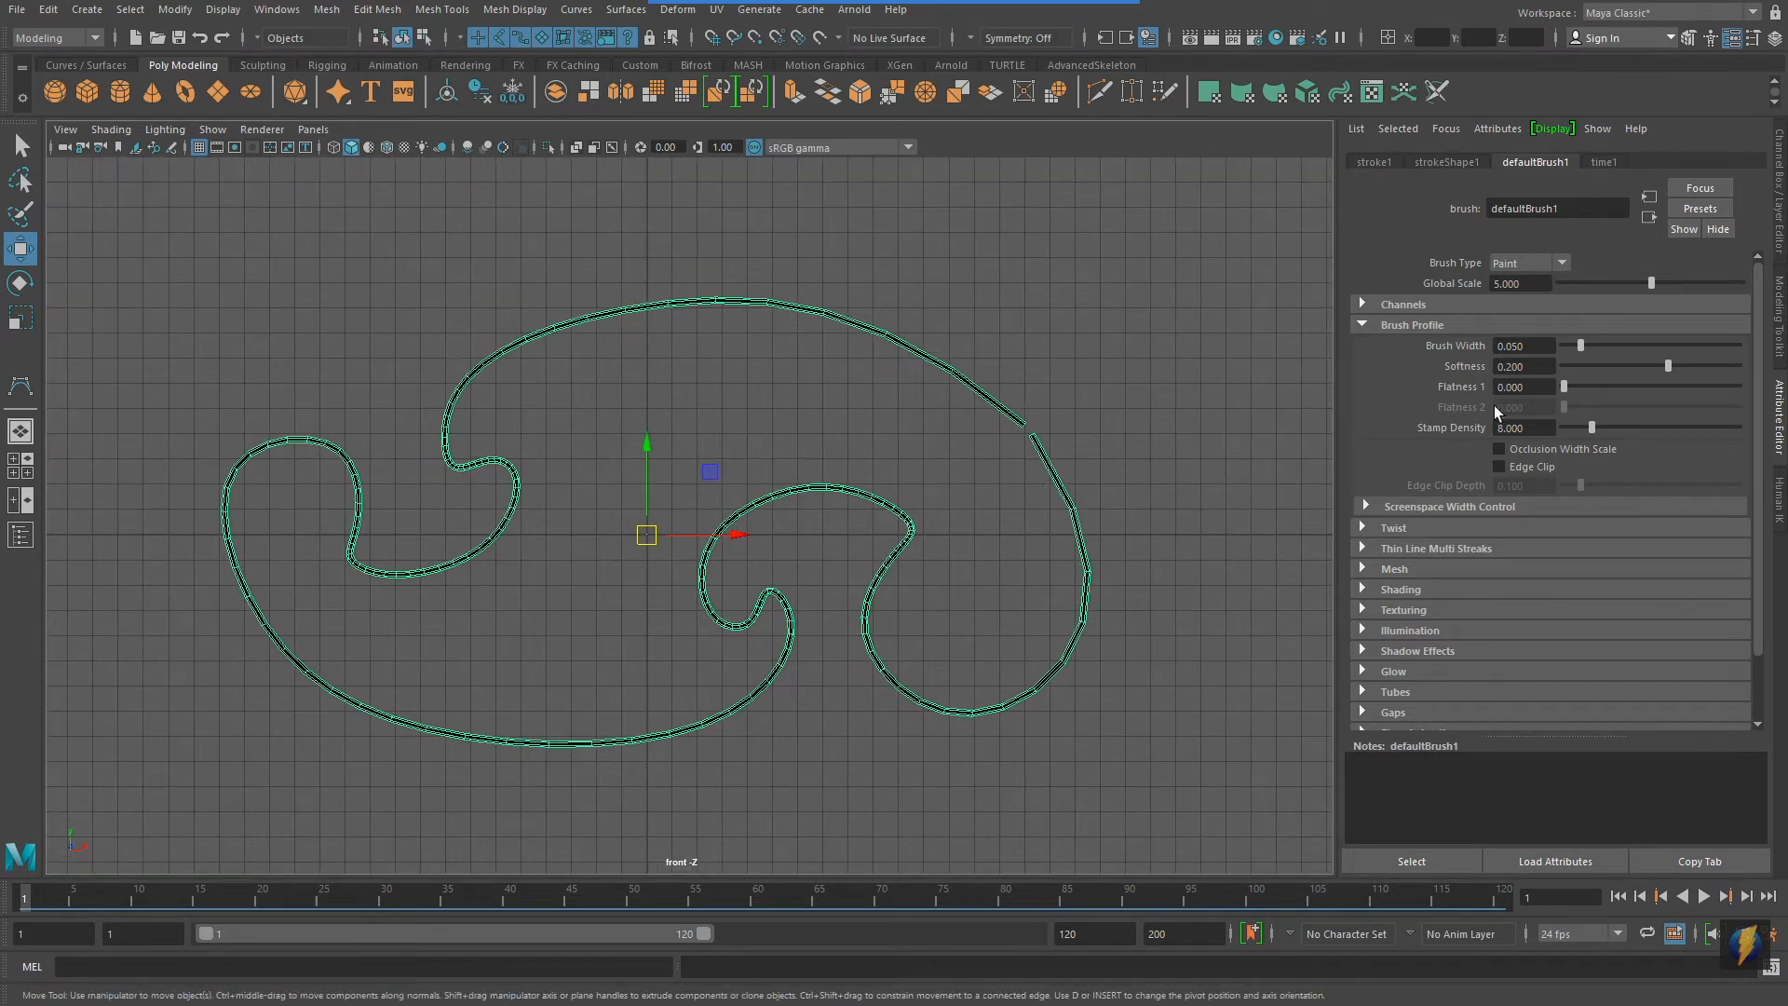
{"action": "mouse_move", "coordinate": [1583, 348]}
{"action": "left_mouse_down"}
{"action": "mouse_move", "coordinate": [1732, 381]}
{"action": "mouse_move", "coordinate": [1591, 376]}
{"action": "mouse_move", "coordinate": [1608, 378]}
{"action": "left_mouse_up"}
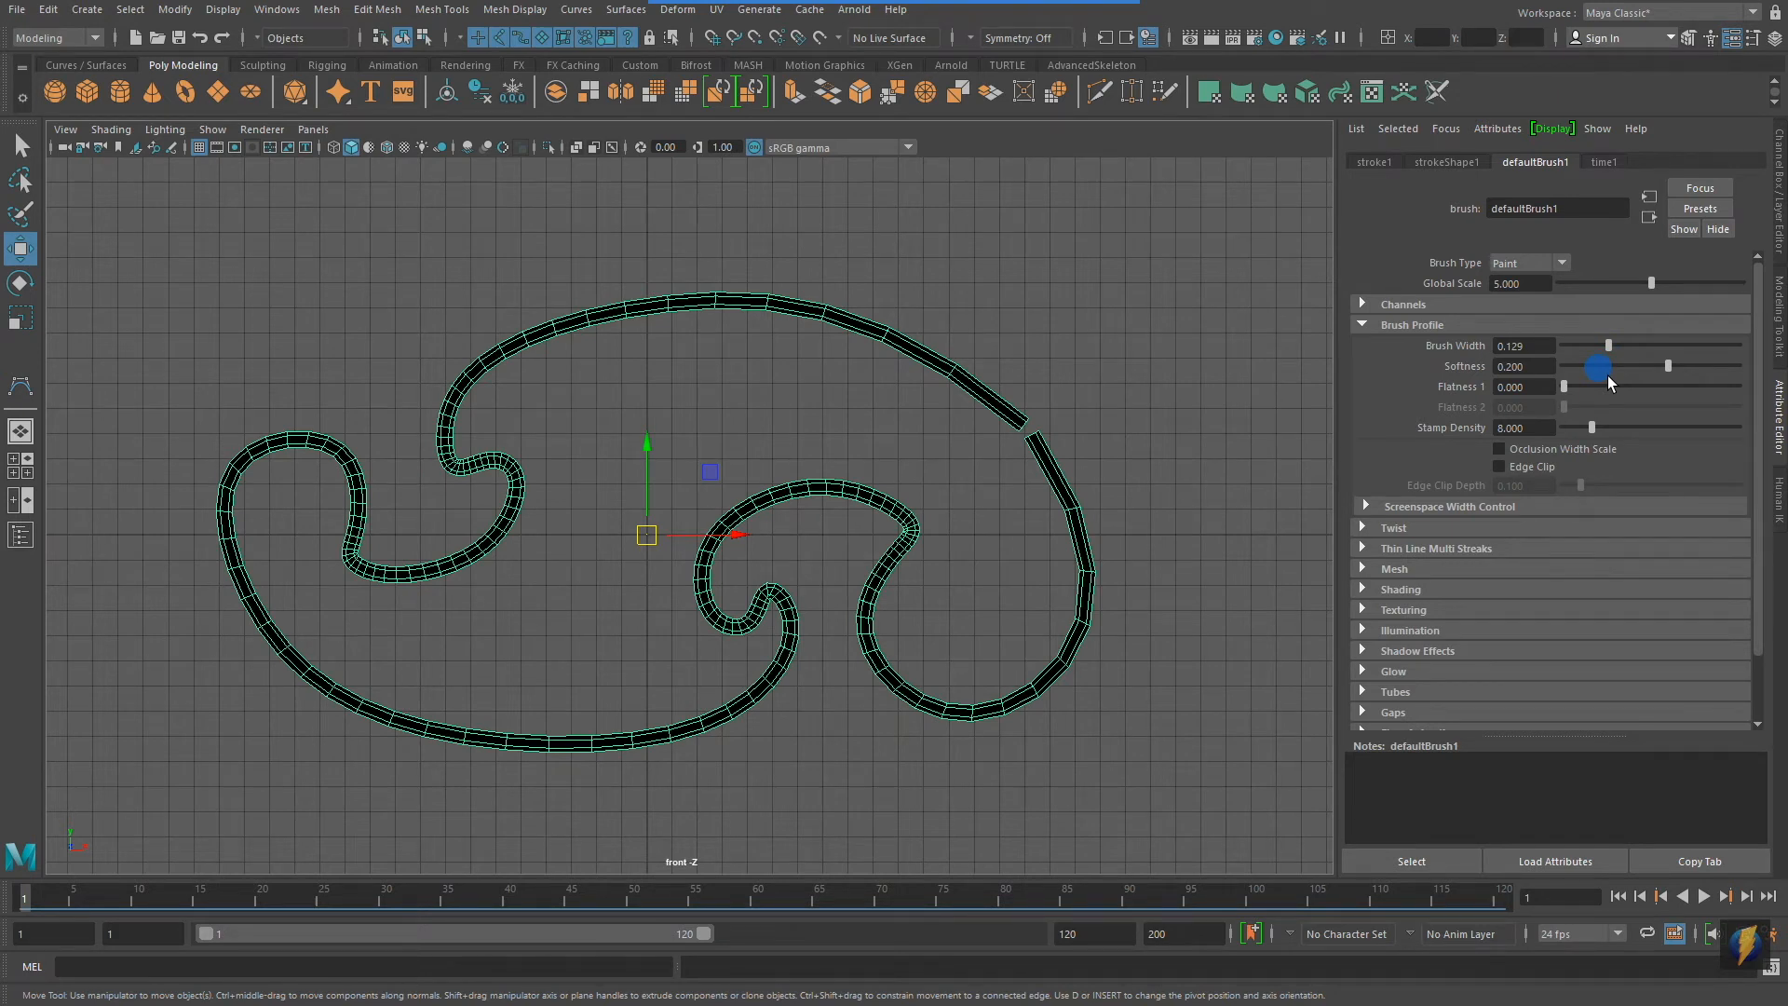
{"action": "left_click_drag", "start_coordinate": [1609, 376], "coordinate": [1612, 374]}
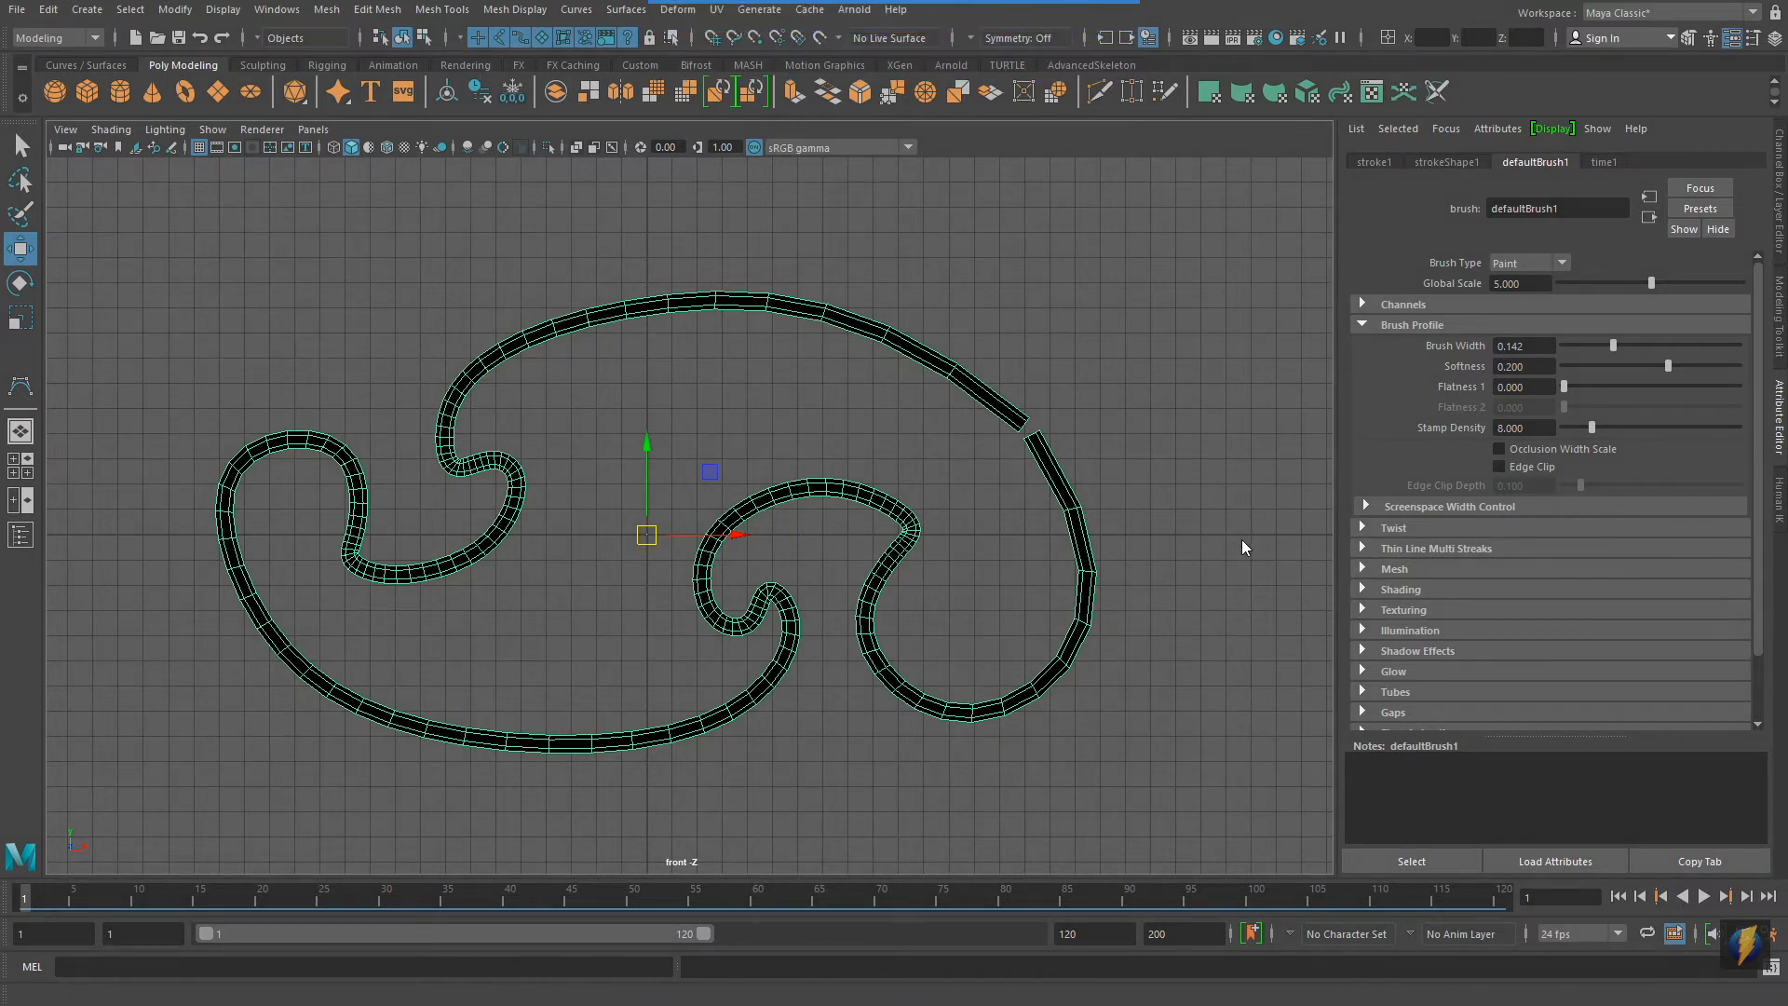
Try Sample Density values of about 0.117, 2 and 4 on strokeShape1
{"action": "left_click_drag", "start_coordinate": [1211, 633], "coordinate": [1429, 175]}
{"action": "left_click", "coordinate": [1458, 161]}
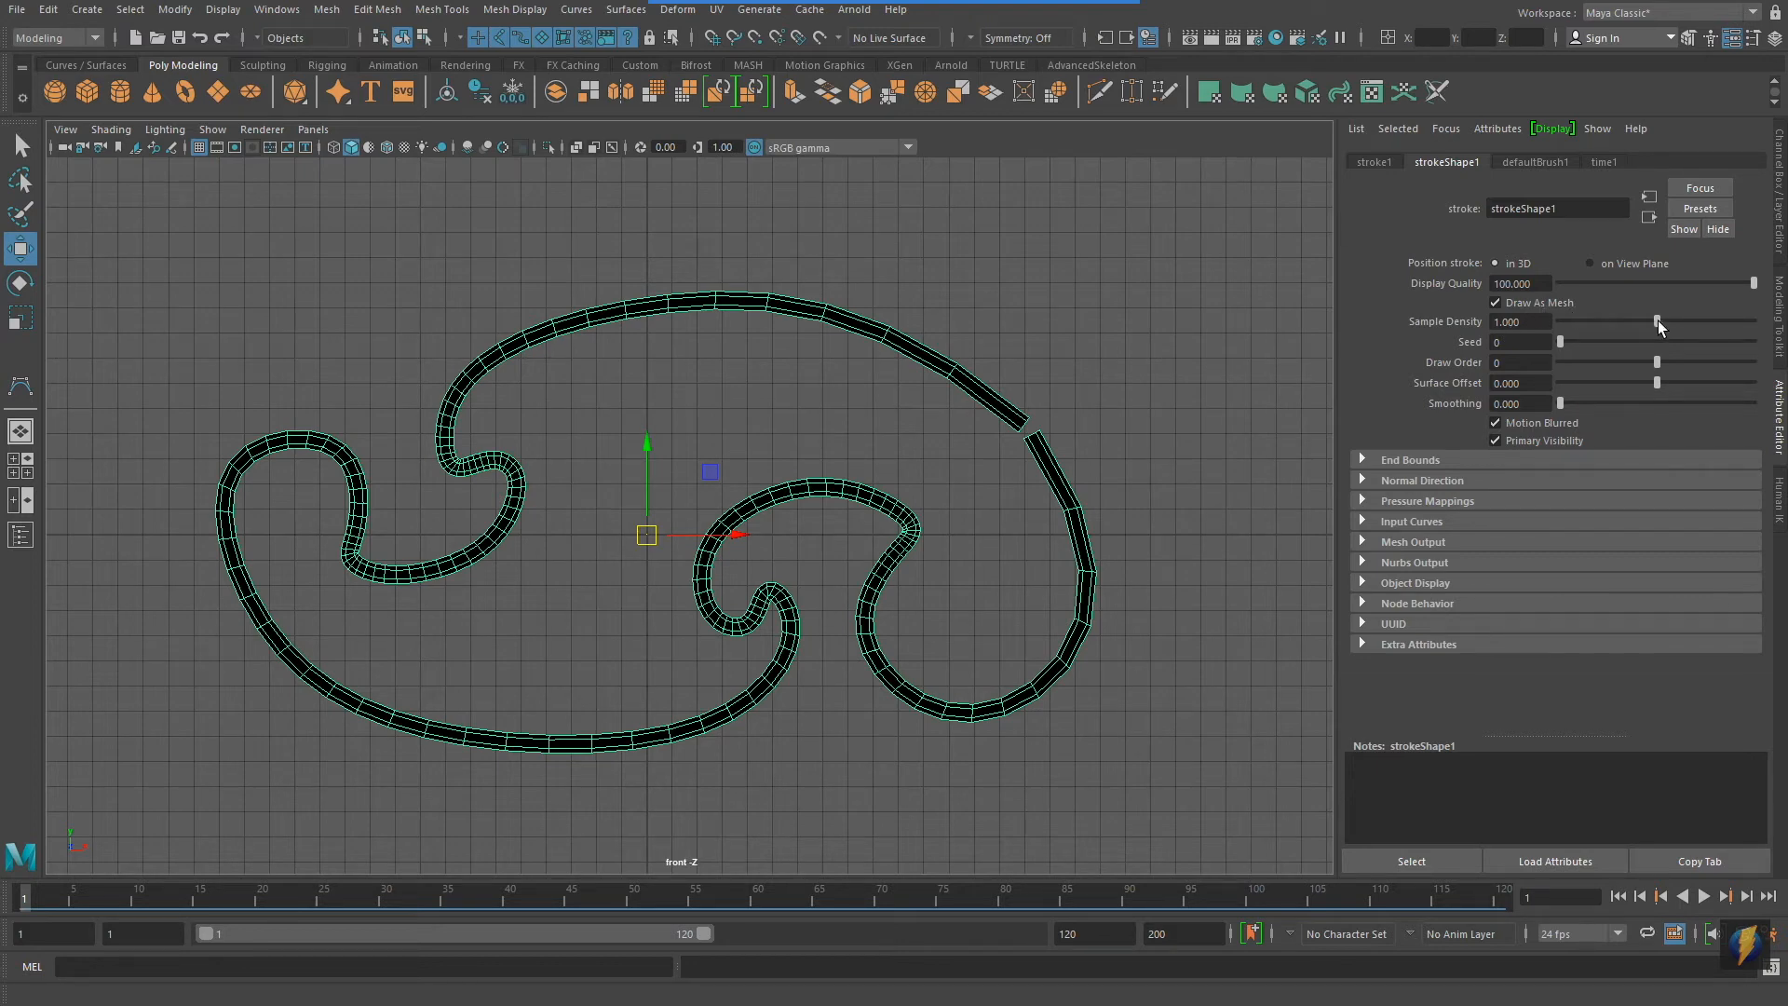
{"action": "left_click_drag", "start_coordinate": [1658, 322], "coordinate": [1570, 333]}
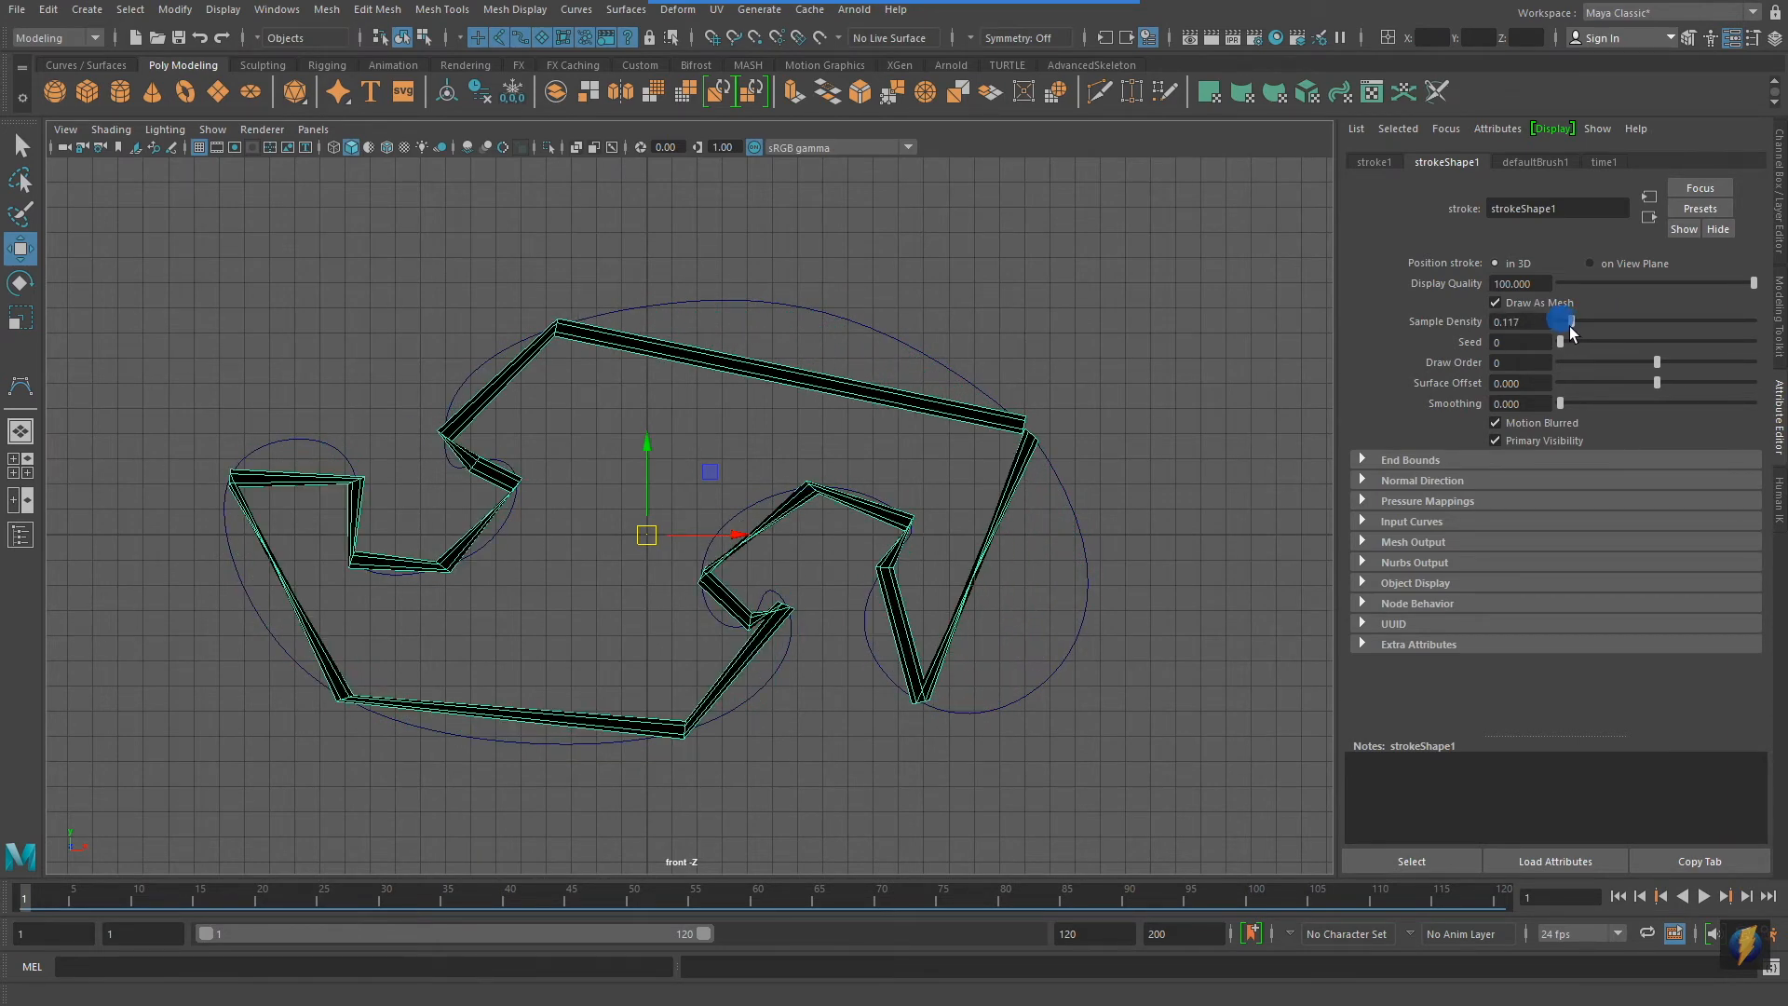
{"action": "left_click_drag", "start_coordinate": [1571, 333], "coordinate": [1780, 331]}
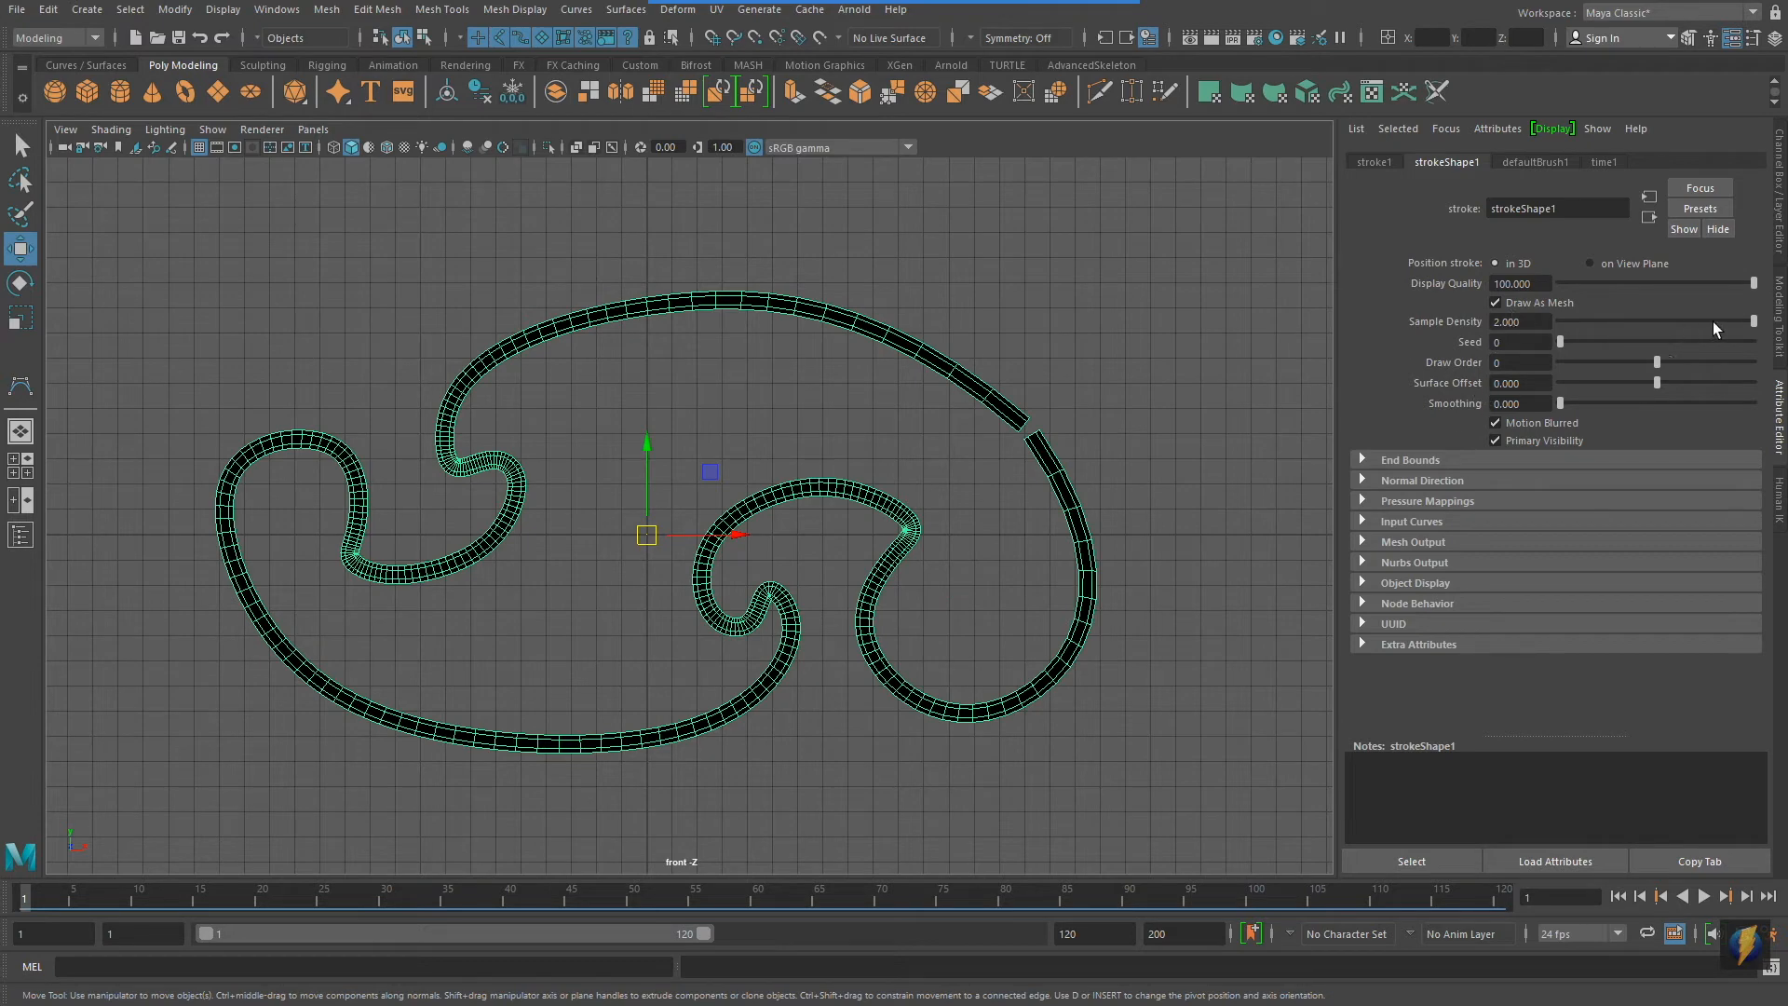
{"action": "mouse_move", "coordinate": [1753, 321]}
{"action": "left_mouse_down"}
{"action": "mouse_move", "coordinate": [1646, 328]}
{"action": "mouse_move", "coordinate": [1769, 335]}
{"action": "left_mouse_up"}
{"action": "left_click", "coordinate": [1533, 322]}
{"action": "type", "text": "4"}
{"action": "key", "text": "Return"}
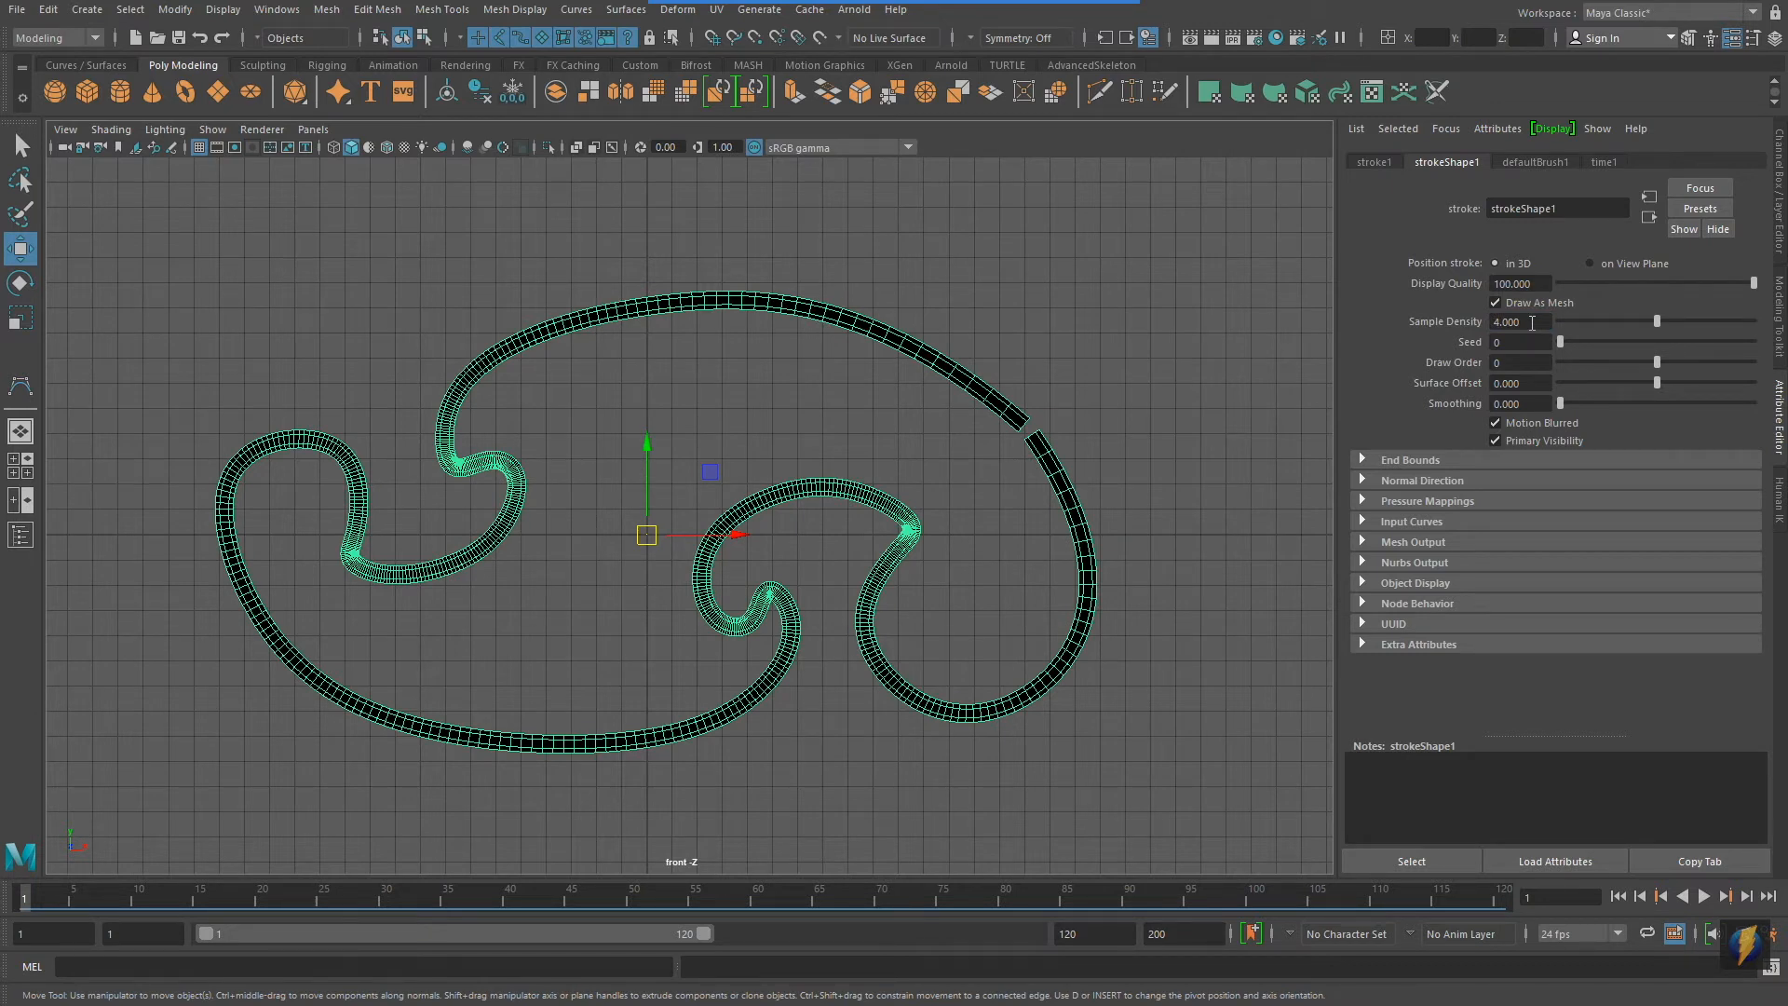
Set the Sample Density of strokeShape1 to 3
{"action": "left_click", "coordinate": [1533, 321]}
{"action": "type", "text": "3"}
{"action": "key", "text": "Return"}
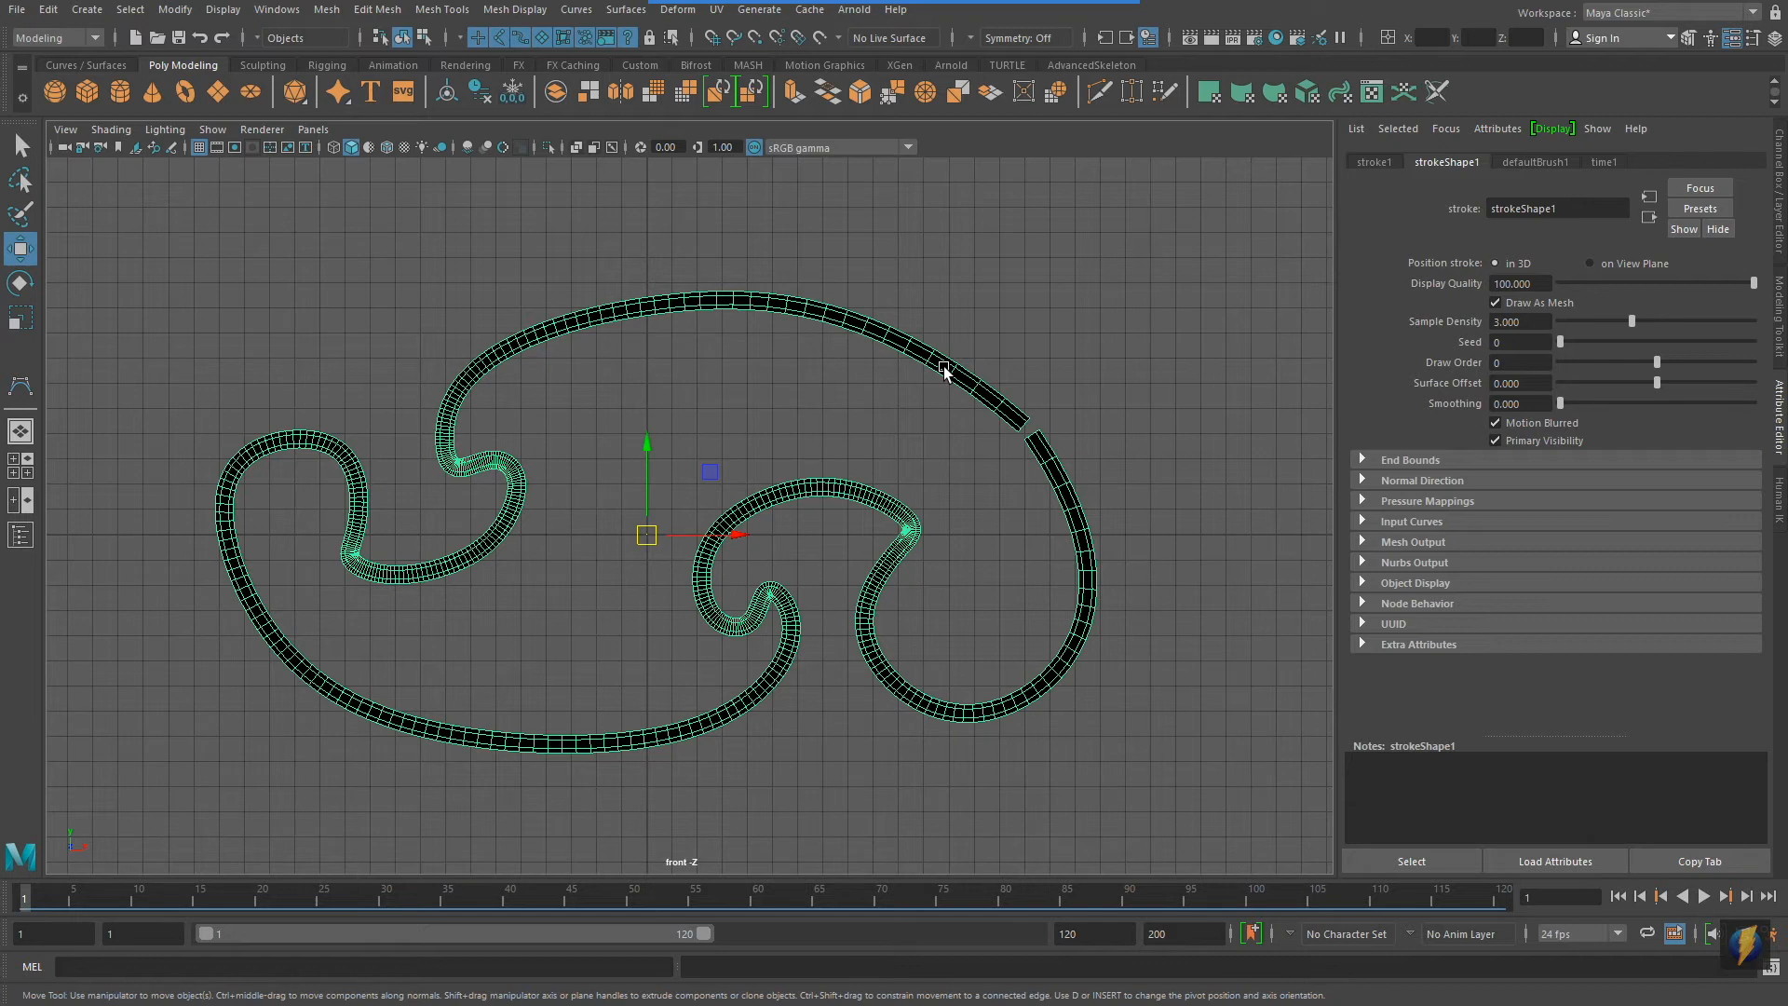
Examine the curve and stroke entries in the Outliner, then close it with the stroke still selected
{"action": "left_click", "coordinate": [1059, 329]}
{"action": "left_click", "coordinate": [980, 381]}
{"action": "left_click", "coordinate": [20, 535]}
{"action": "left_click_drag", "start_coordinate": [437, 261], "coordinate": [1311, 229]}
{"action": "mouse_move", "coordinate": [973, 48]}
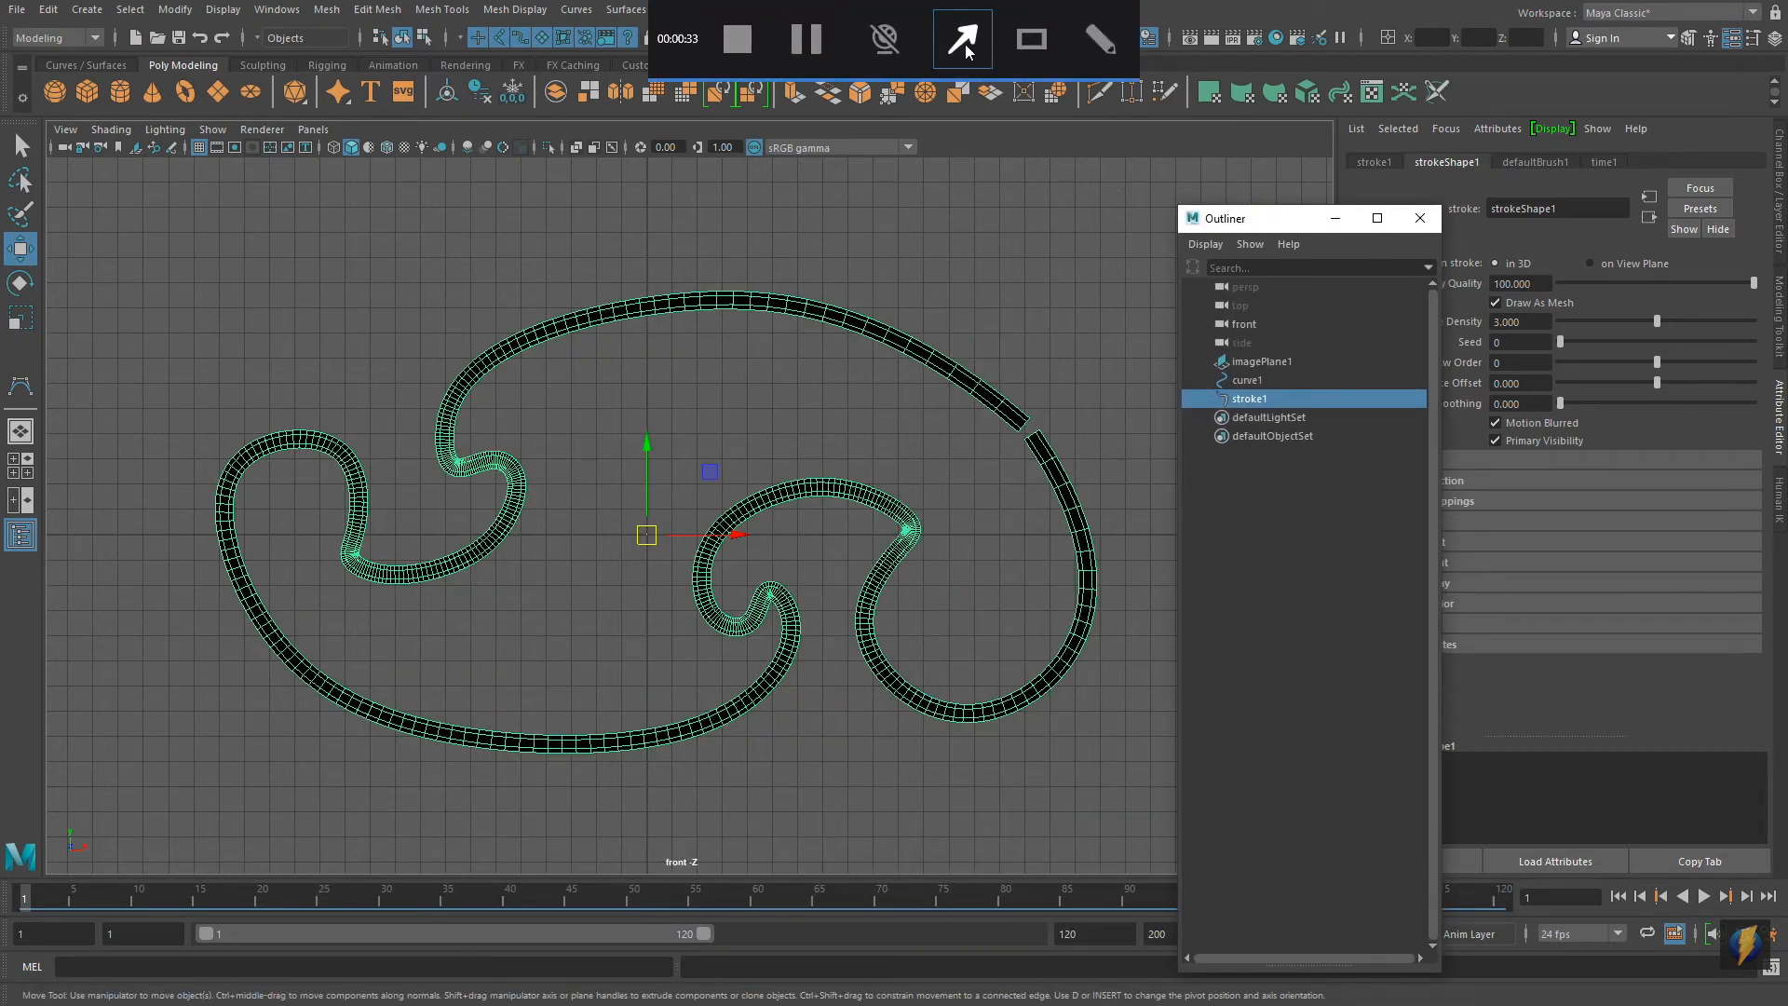
{"action": "left_click_drag", "start_coordinate": [946, 274], "coordinate": [1221, 388]}
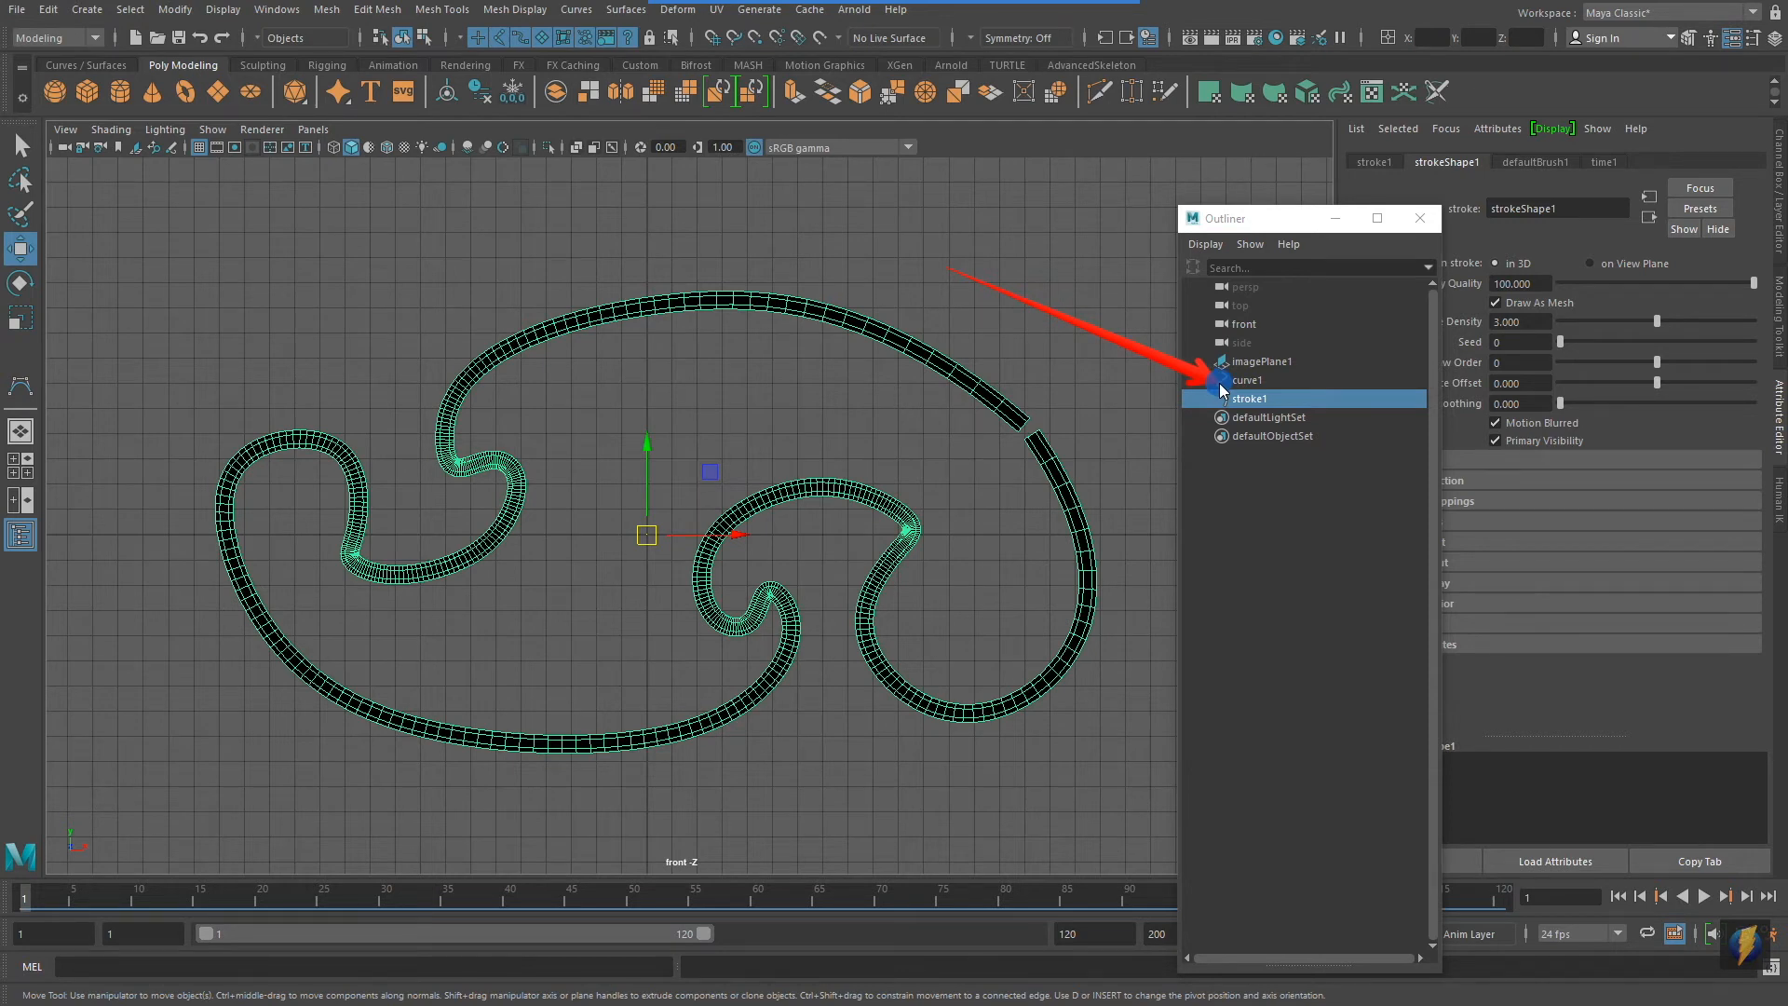
{"action": "mouse_move", "coordinate": [1222, 387]}
{"action": "left_mouse_down"}
{"action": "mouse_move", "coordinate": [1232, 362]}
{"action": "mouse_move", "coordinate": [1214, 401]}
{"action": "left_mouse_up"}
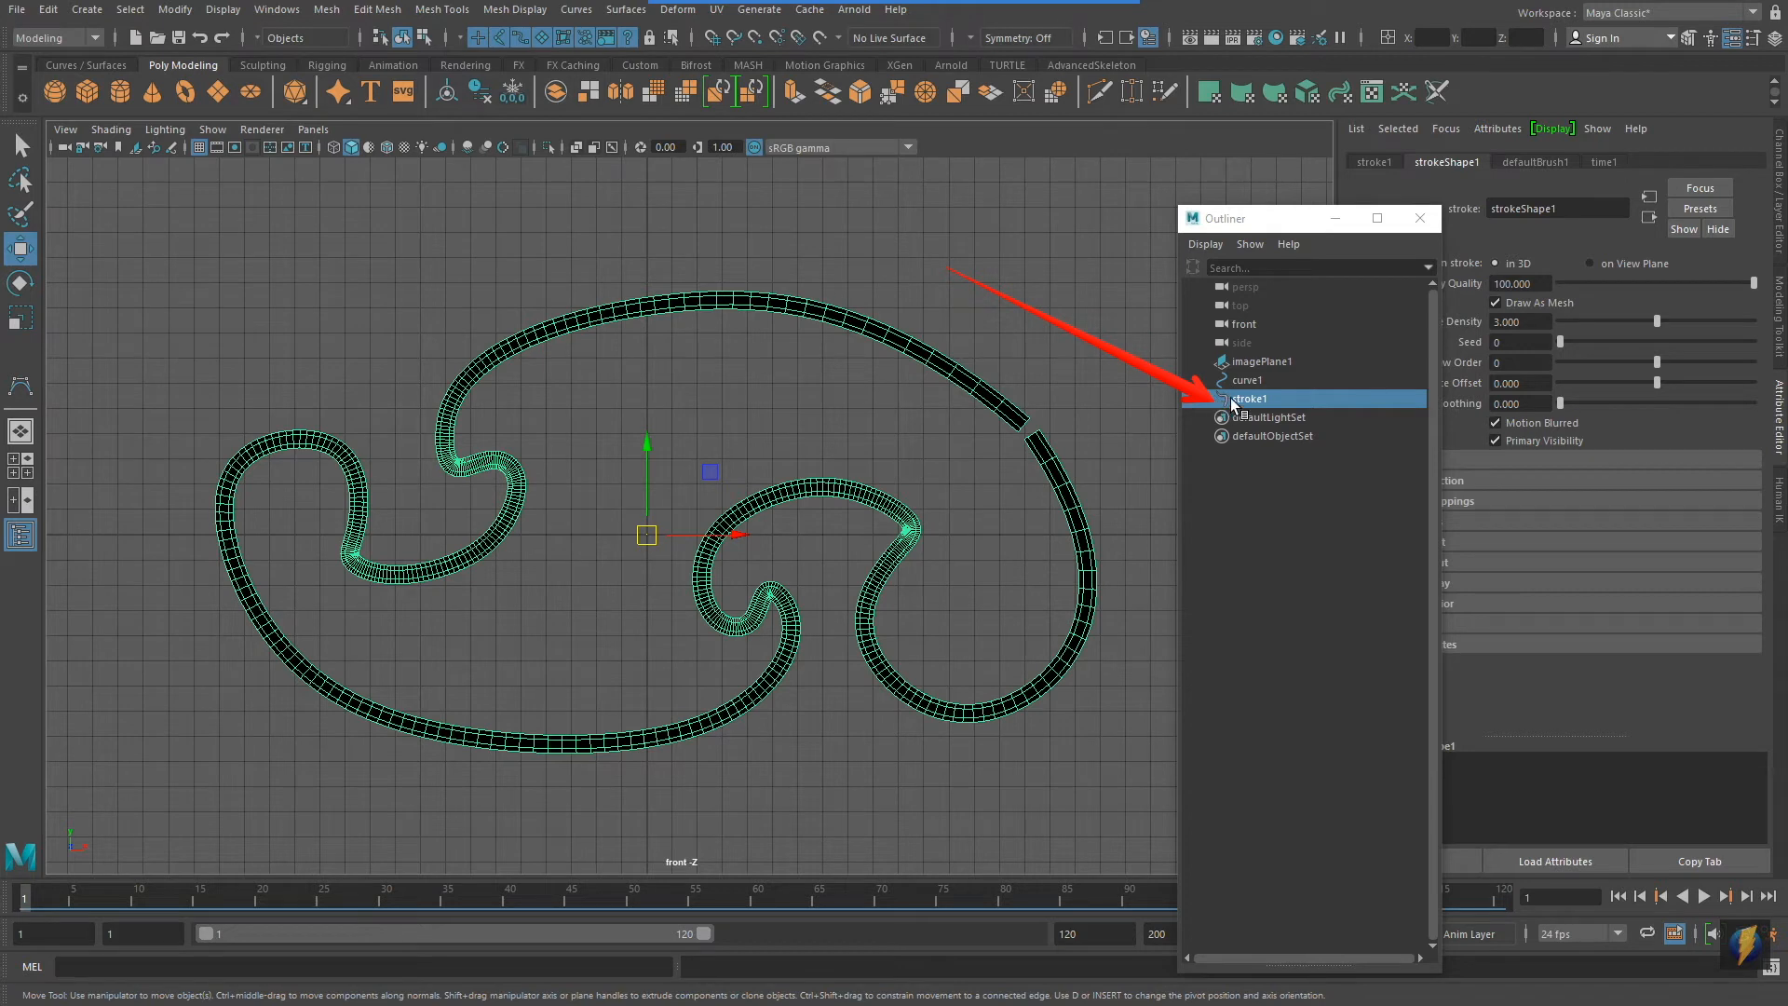
{"action": "left_click", "coordinate": [1419, 218]}
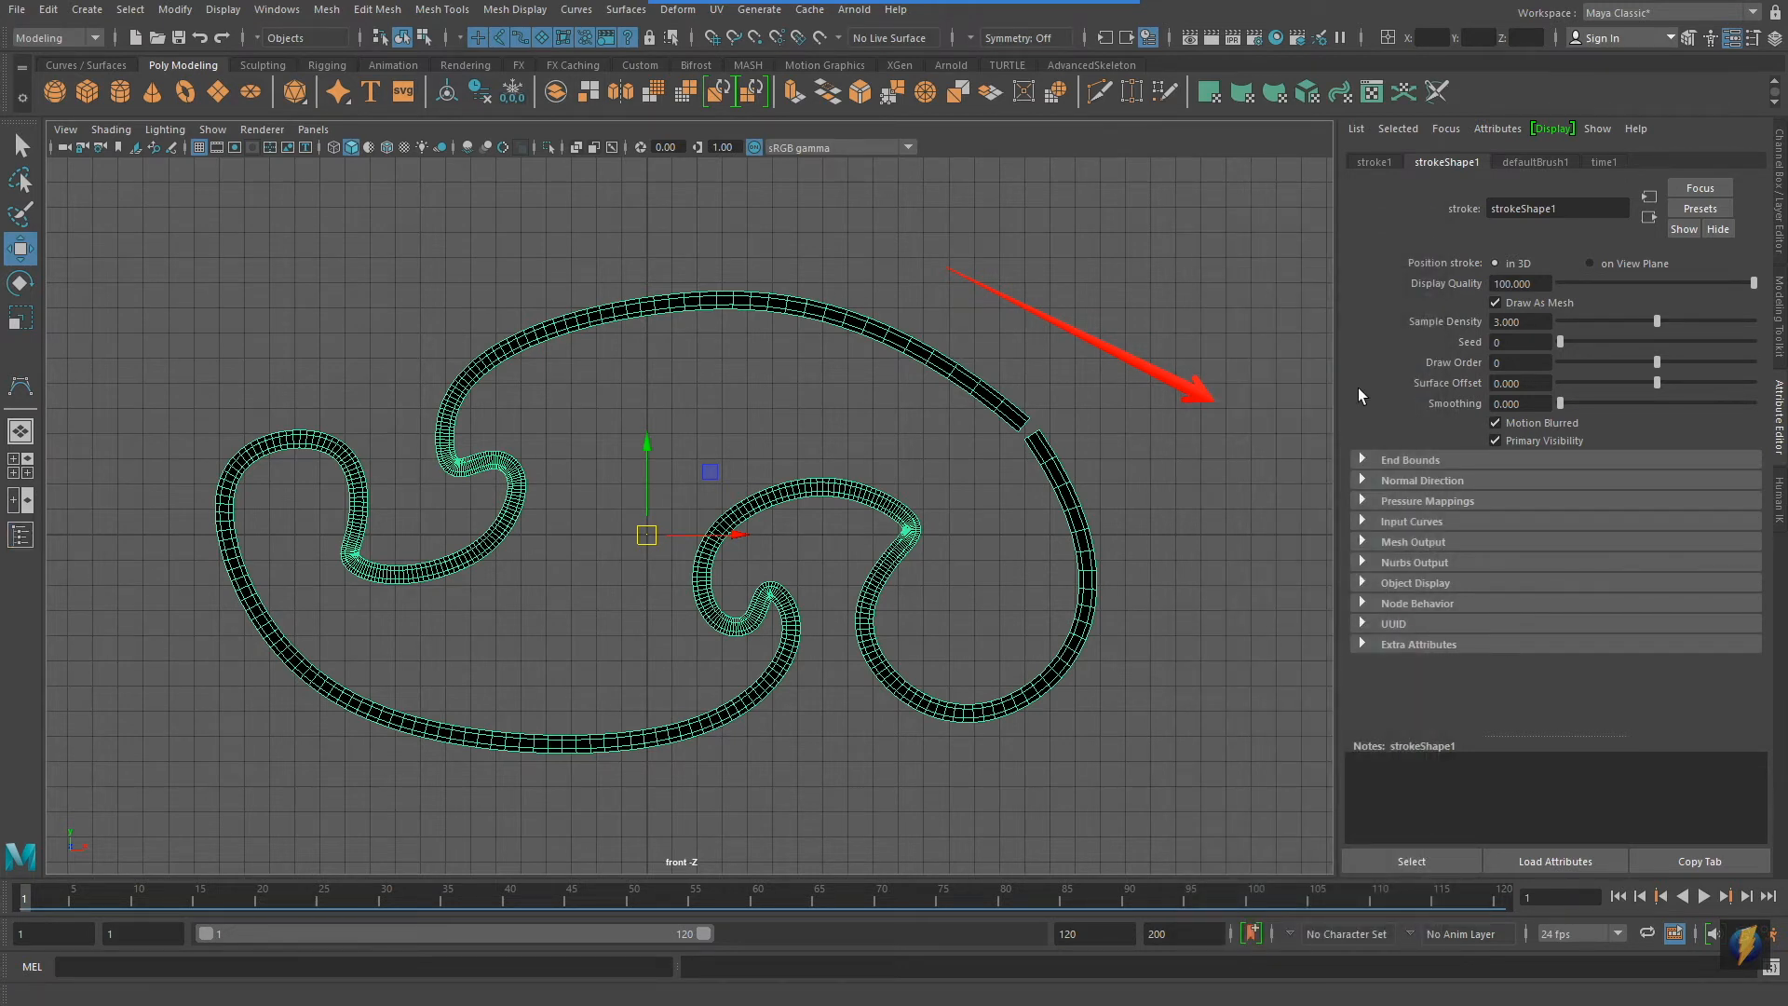
Open the options for converting the selected Paint Effects stroke to polygons
{"action": "mouse_move", "coordinate": [1017, 5]}
{"action": "left_click", "coordinate": [971, 30]}
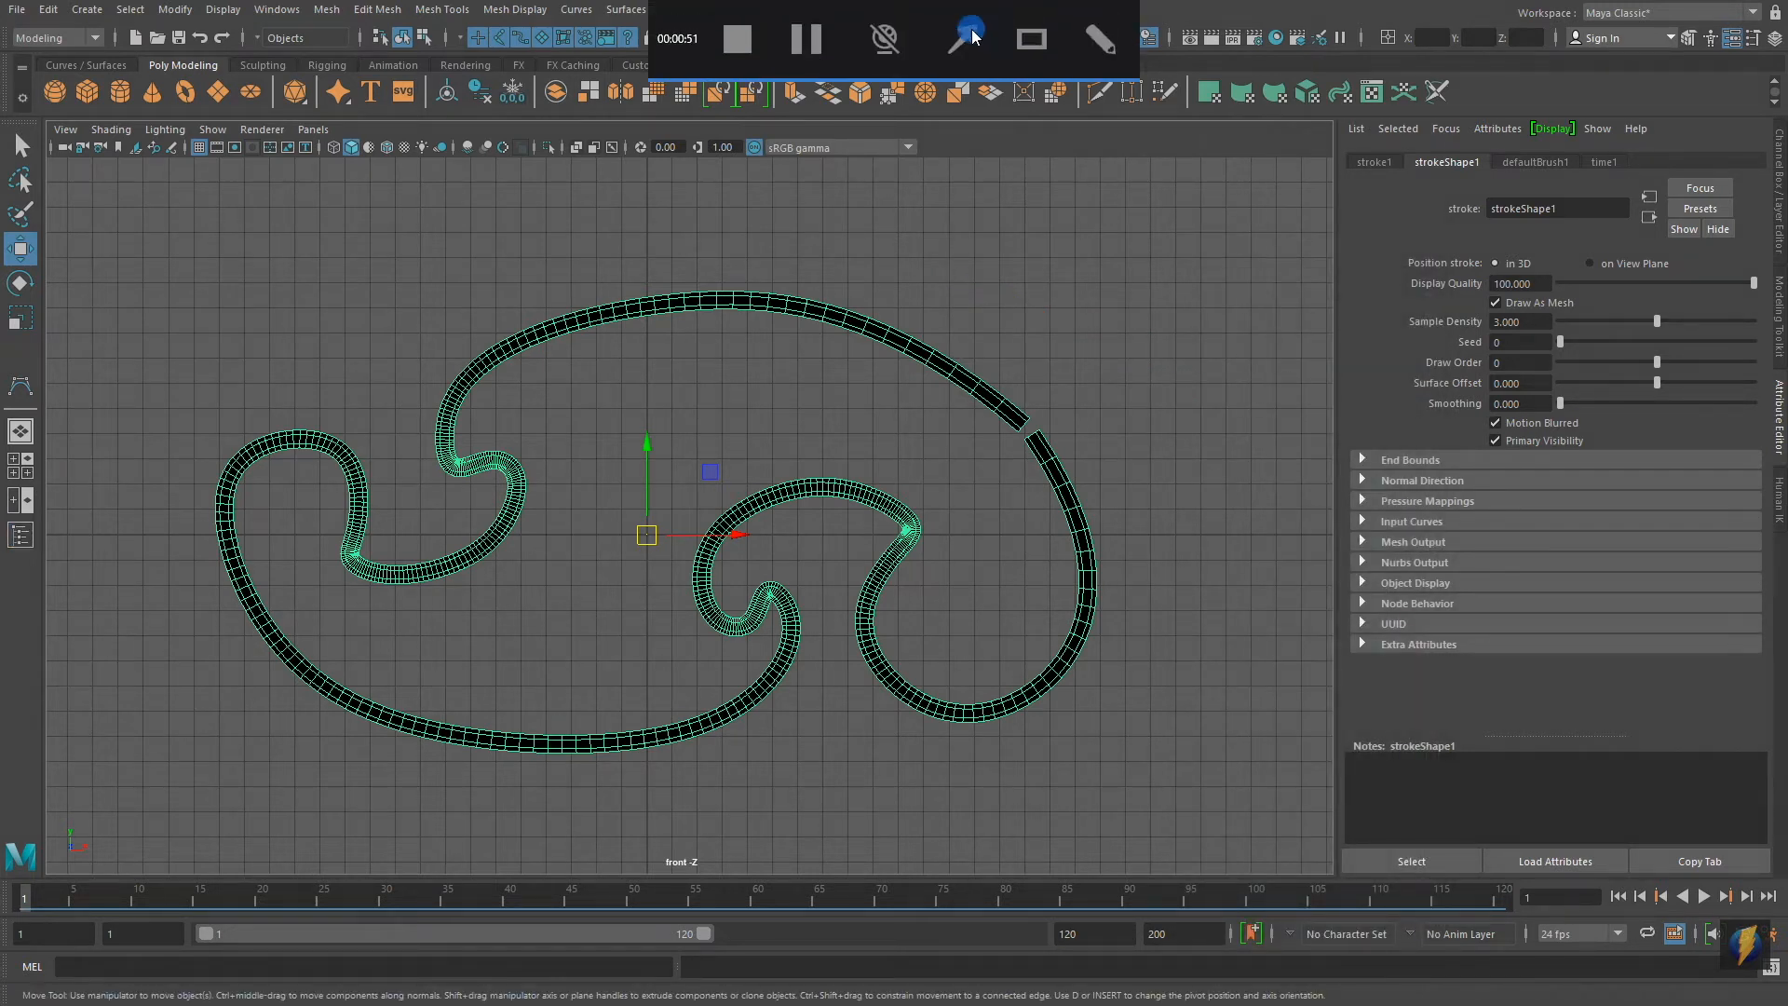
{"action": "left_click_drag", "start_coordinate": [293, 309], "coordinate": [168, 16]}
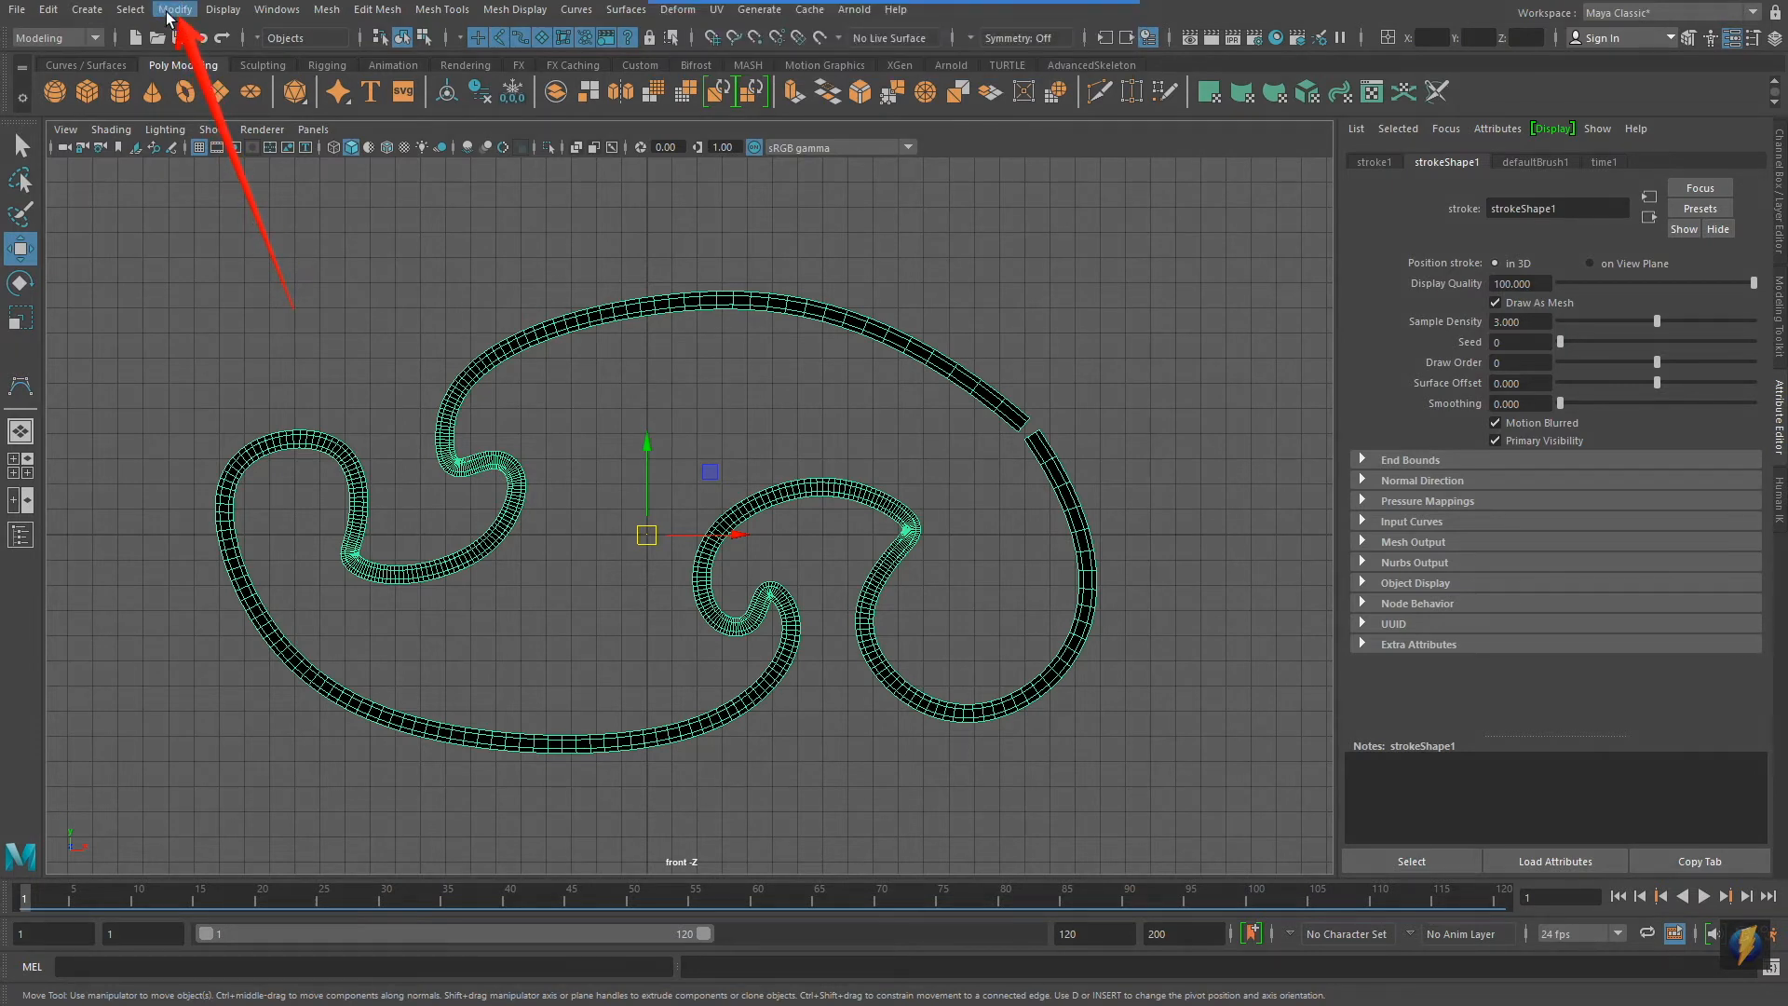
{"action": "left_click", "coordinate": [169, 16]}
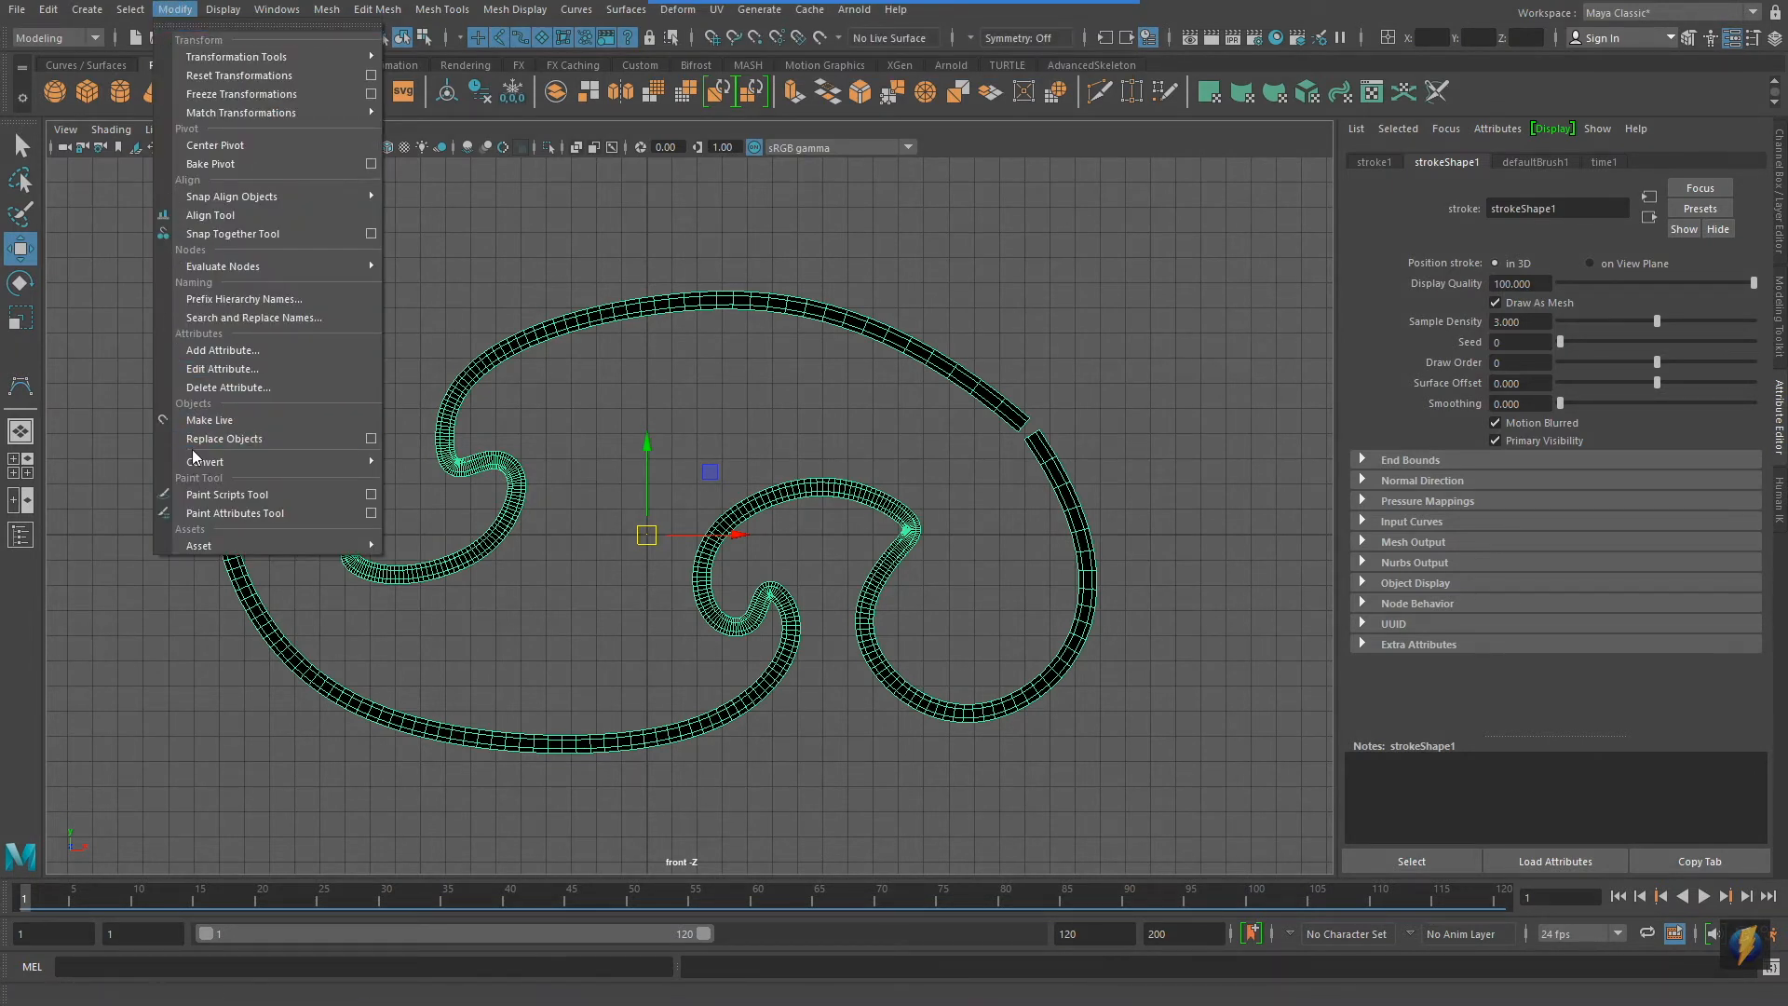
{"action": "mouse_move", "coordinate": [193, 454]}
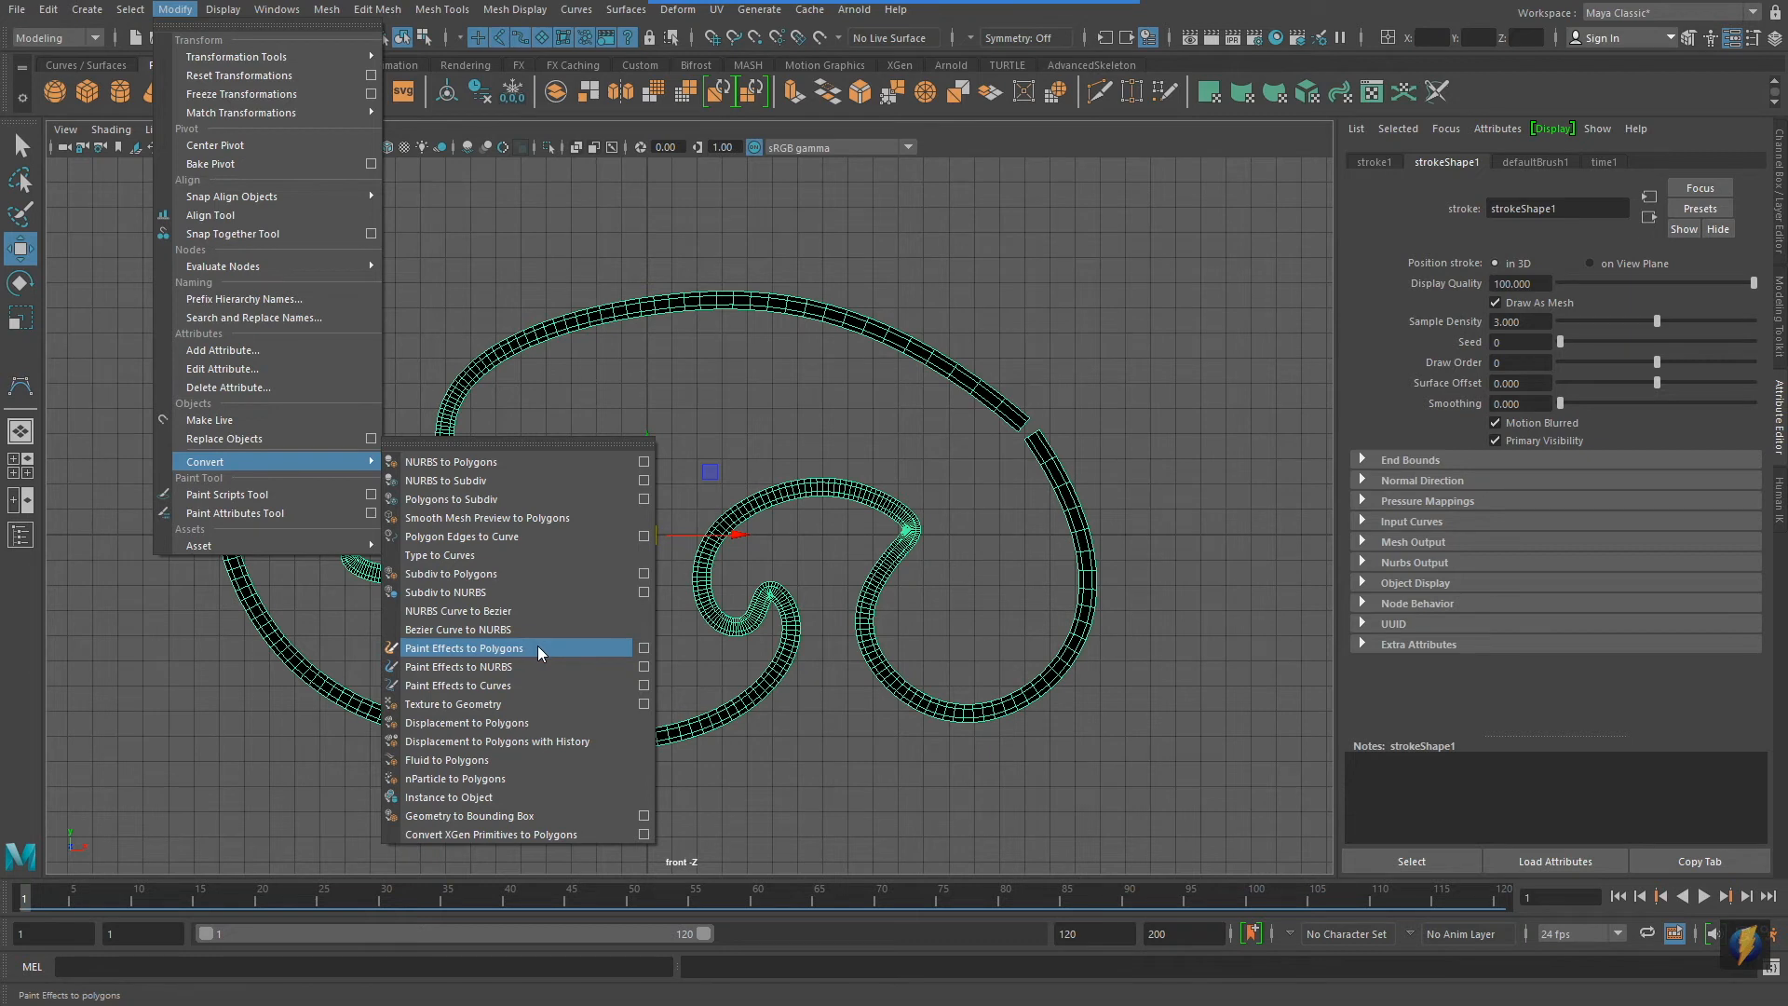
{"action": "left_click", "coordinate": [643, 648]}
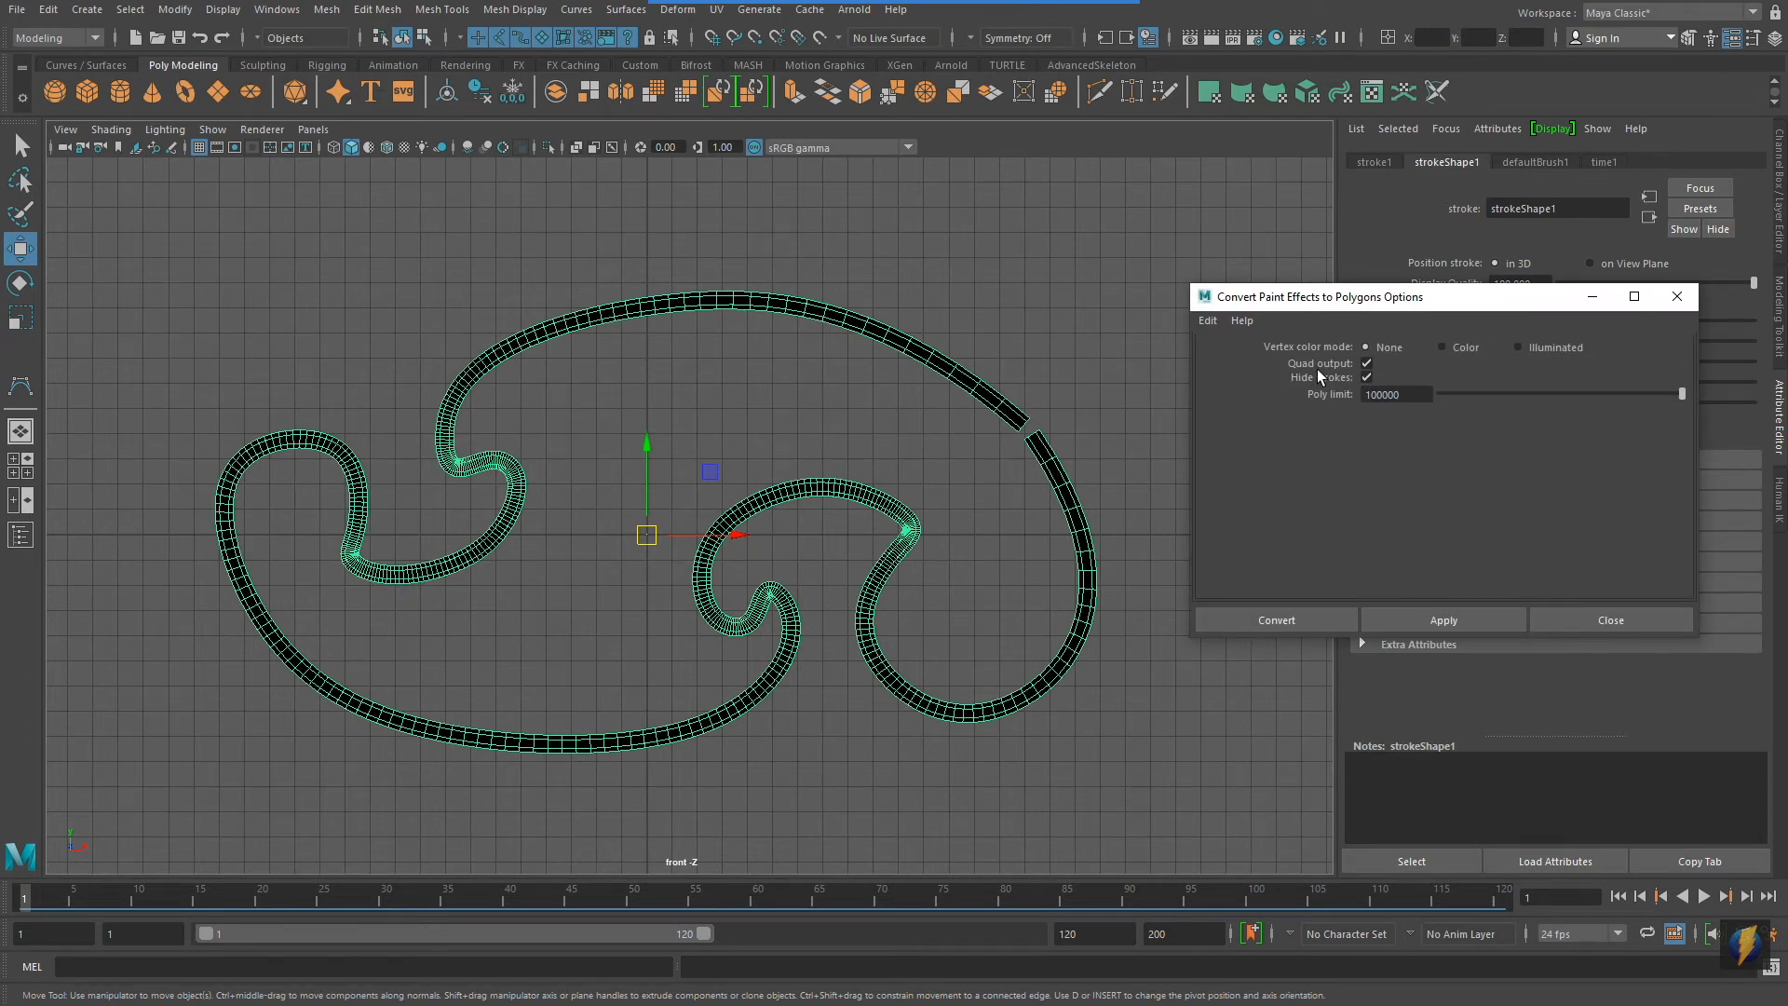
Try converting the stroke to polygons with the vertex color mode at None and Quad output turned off
{"action": "left_click", "coordinate": [964, 38]}
{"action": "left_click_drag", "start_coordinate": [928, 256], "coordinate": [1282, 367]}
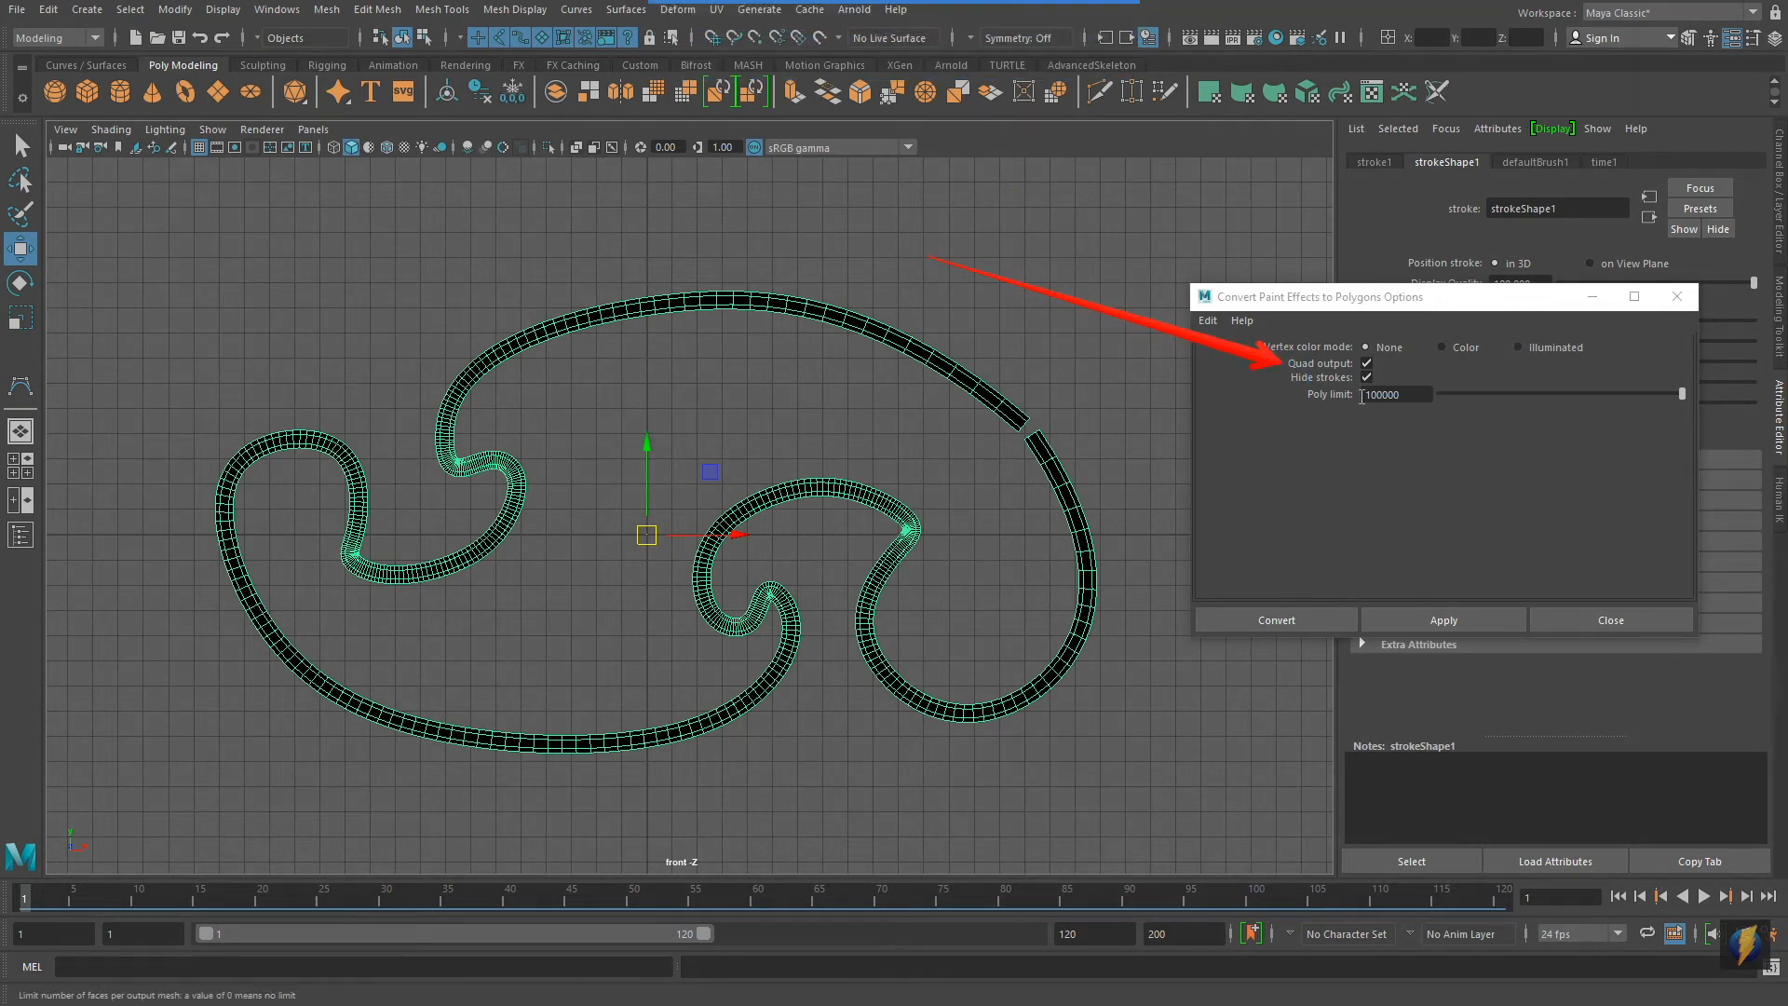
{"action": "left_click", "coordinate": [1208, 320]}
{"action": "left_click", "coordinate": [1226, 357]}
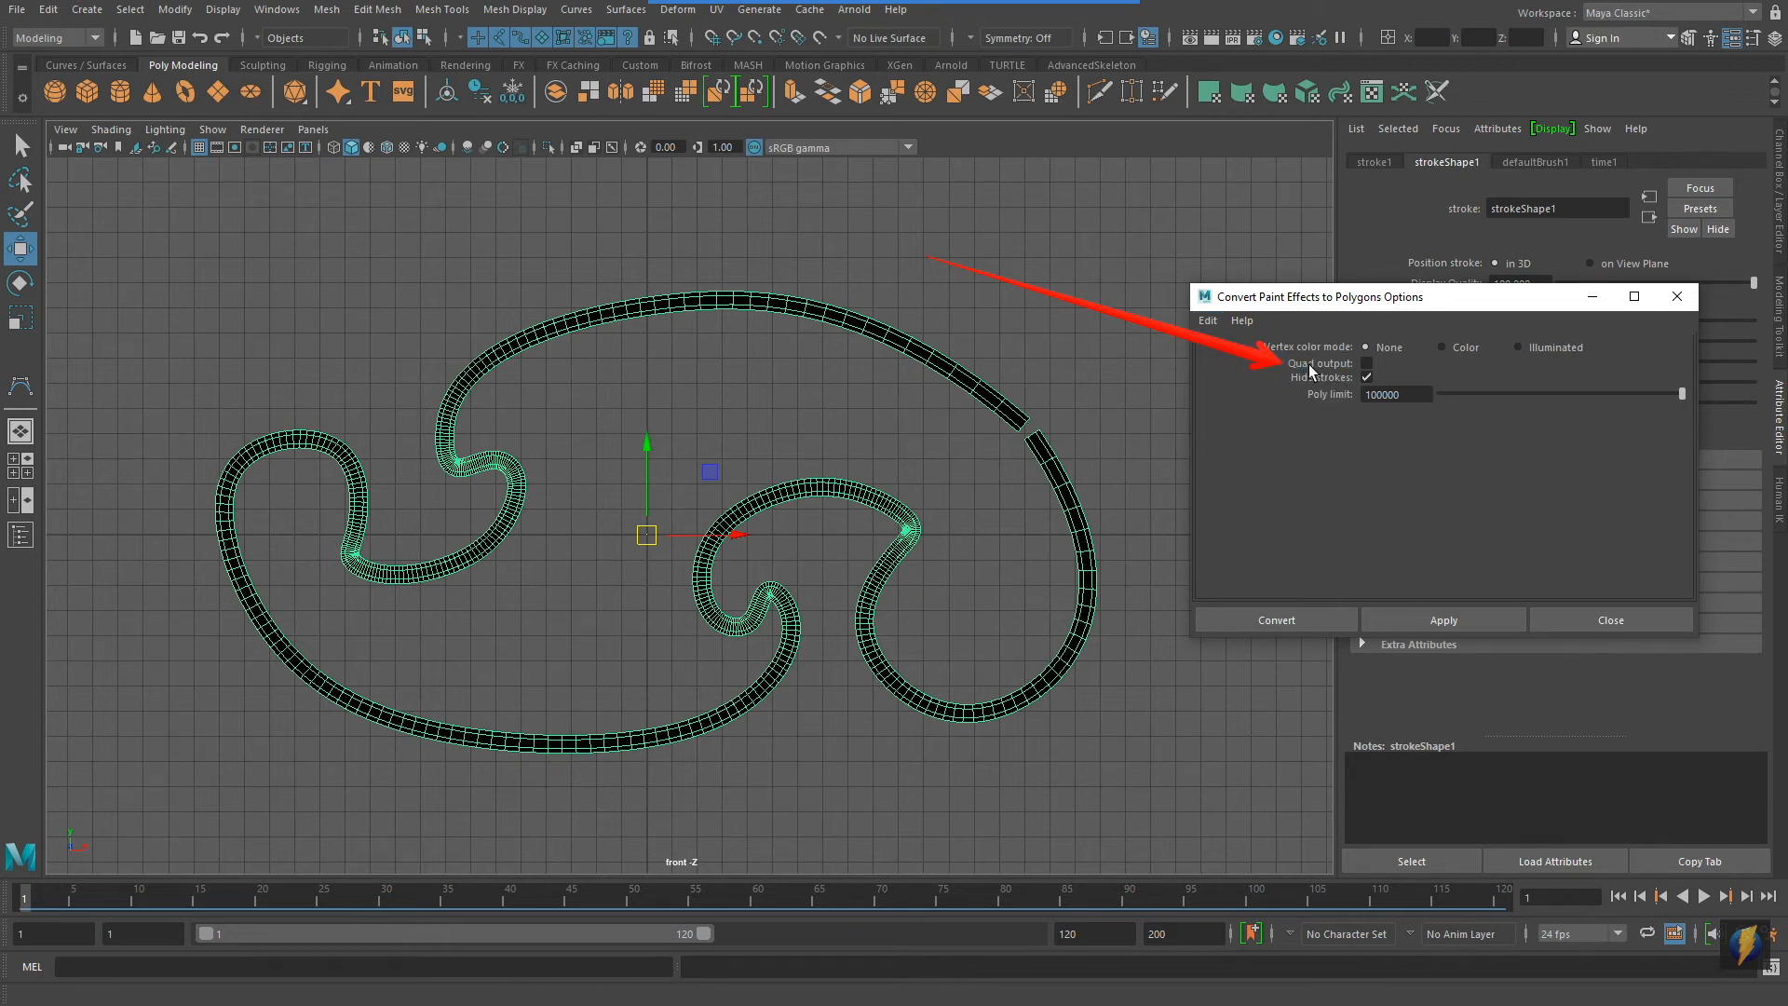
{"action": "left_click", "coordinate": [1421, 619]}
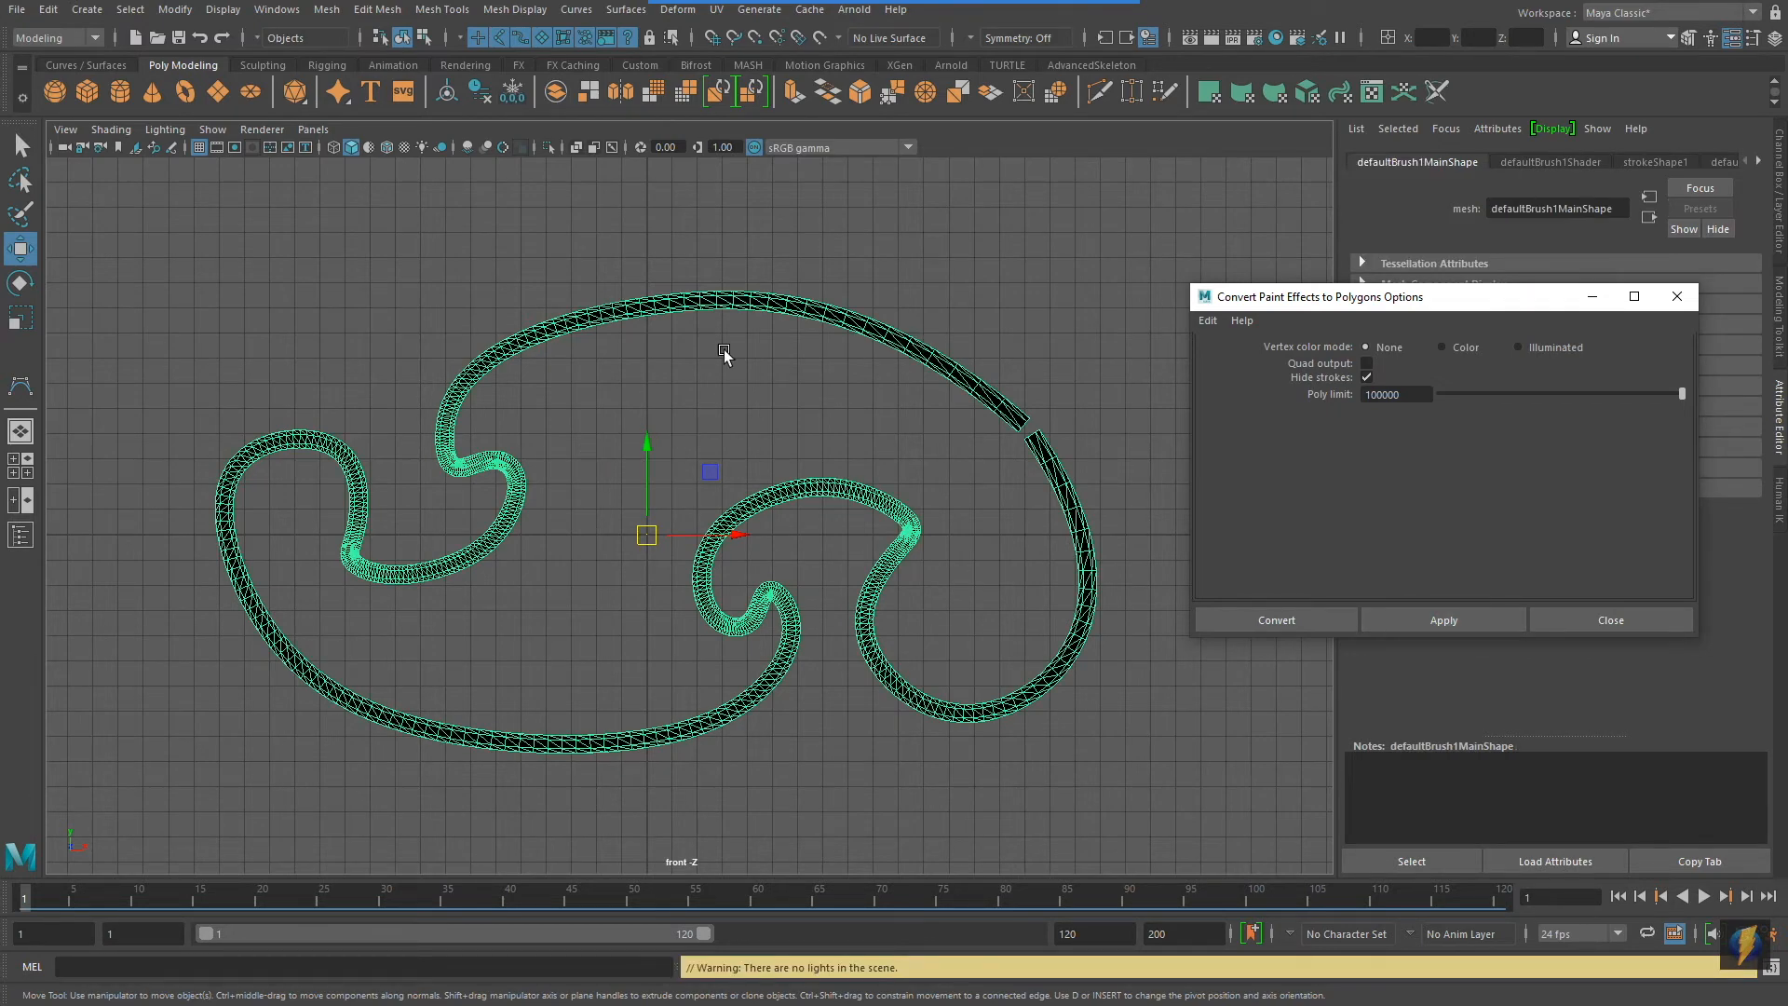
Examine the converted tube's face layout up close along its upper arc, and undo the conversion
{"action": "right_click_drag", "start_coordinate": [726, 351], "coordinate": [964, 348], "text": "alt"}
{"action": "middle_click_drag", "start_coordinate": [965, 342], "coordinate": [749, 535], "text": "alt"}
{"action": "left_click", "coordinate": [770, 439]}
{"action": "right_click_drag", "start_coordinate": [977, 479], "coordinate": [997, 487], "text": "alt"}
{"action": "left_click", "coordinate": [829, 487]}
{"action": "mouse_move", "coordinate": [772, 453]}
{"action": "right_mouse_down"}
{"action": "mouse_move", "coordinate": [715, 456]}
{"action": "mouse_move", "coordinate": [761, 492]}
{"action": "mouse_move", "coordinate": [735, 473]}
{"action": "mouse_move", "coordinate": [774, 455]}
{"action": "right_mouse_up"}
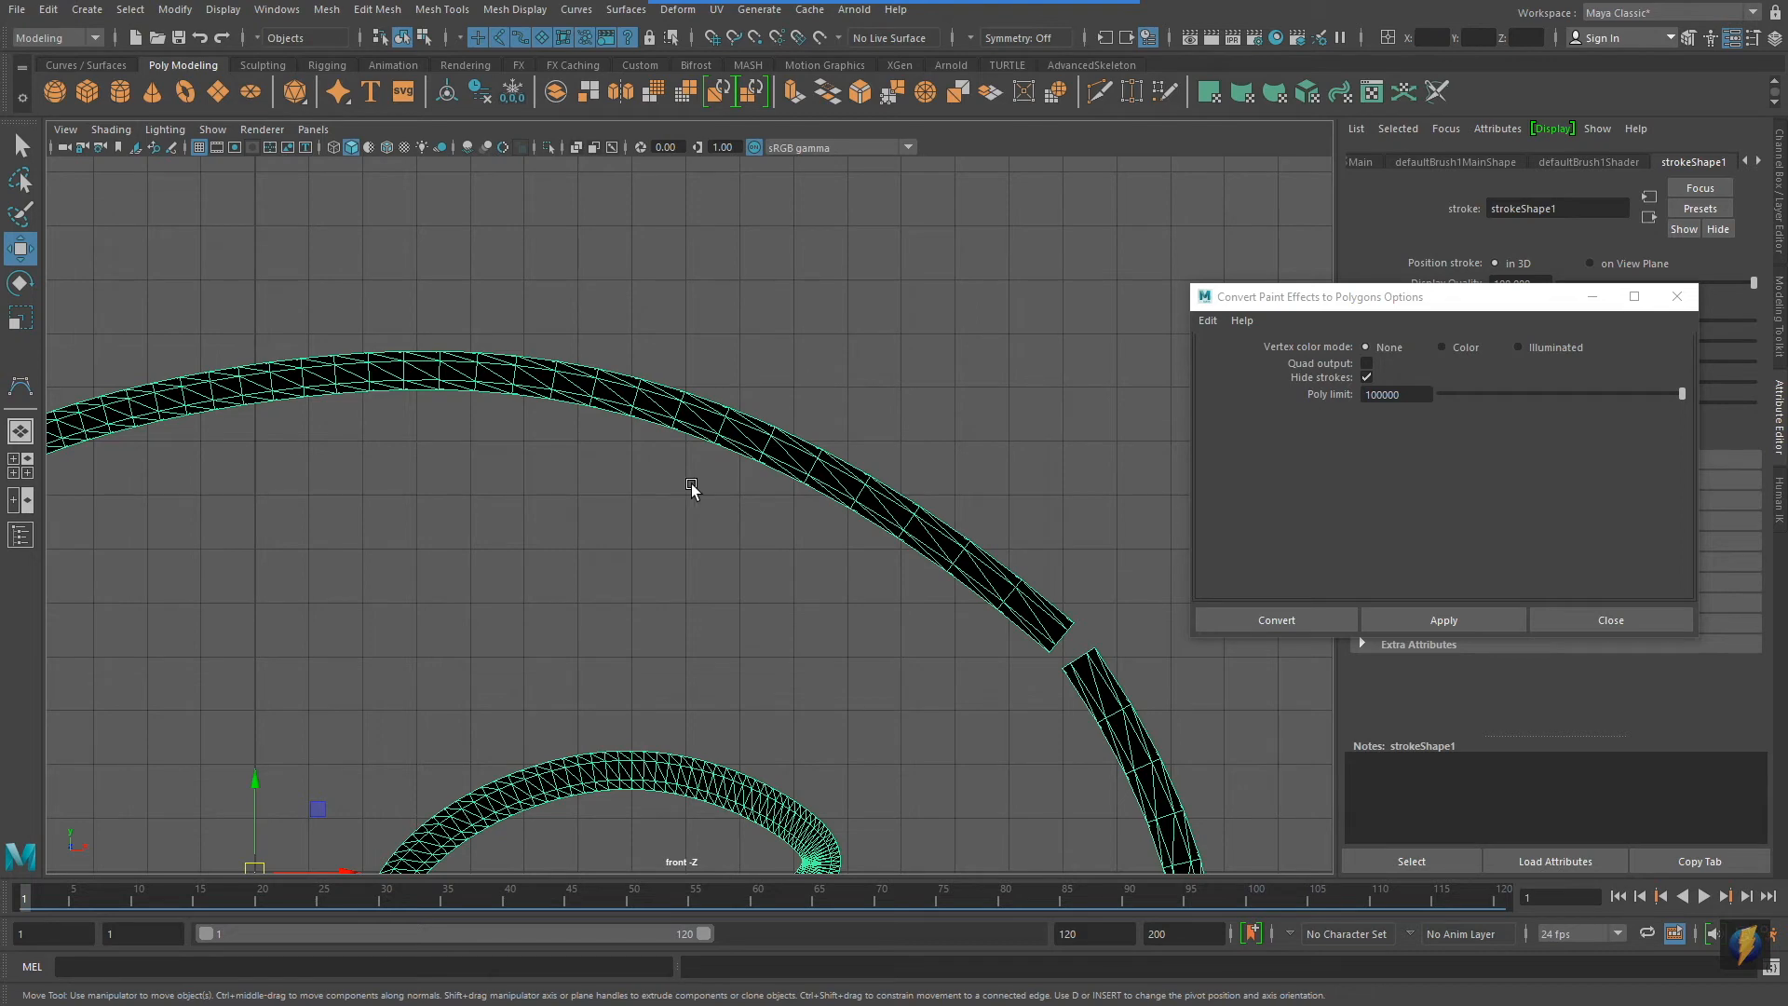
{"action": "right_click_drag", "start_coordinate": [583, 519], "coordinate": [1155, 569], "text": "alt"}
{"action": "middle_click_drag", "start_coordinate": [785, 309], "coordinate": [730, 447], "text": "alt"}
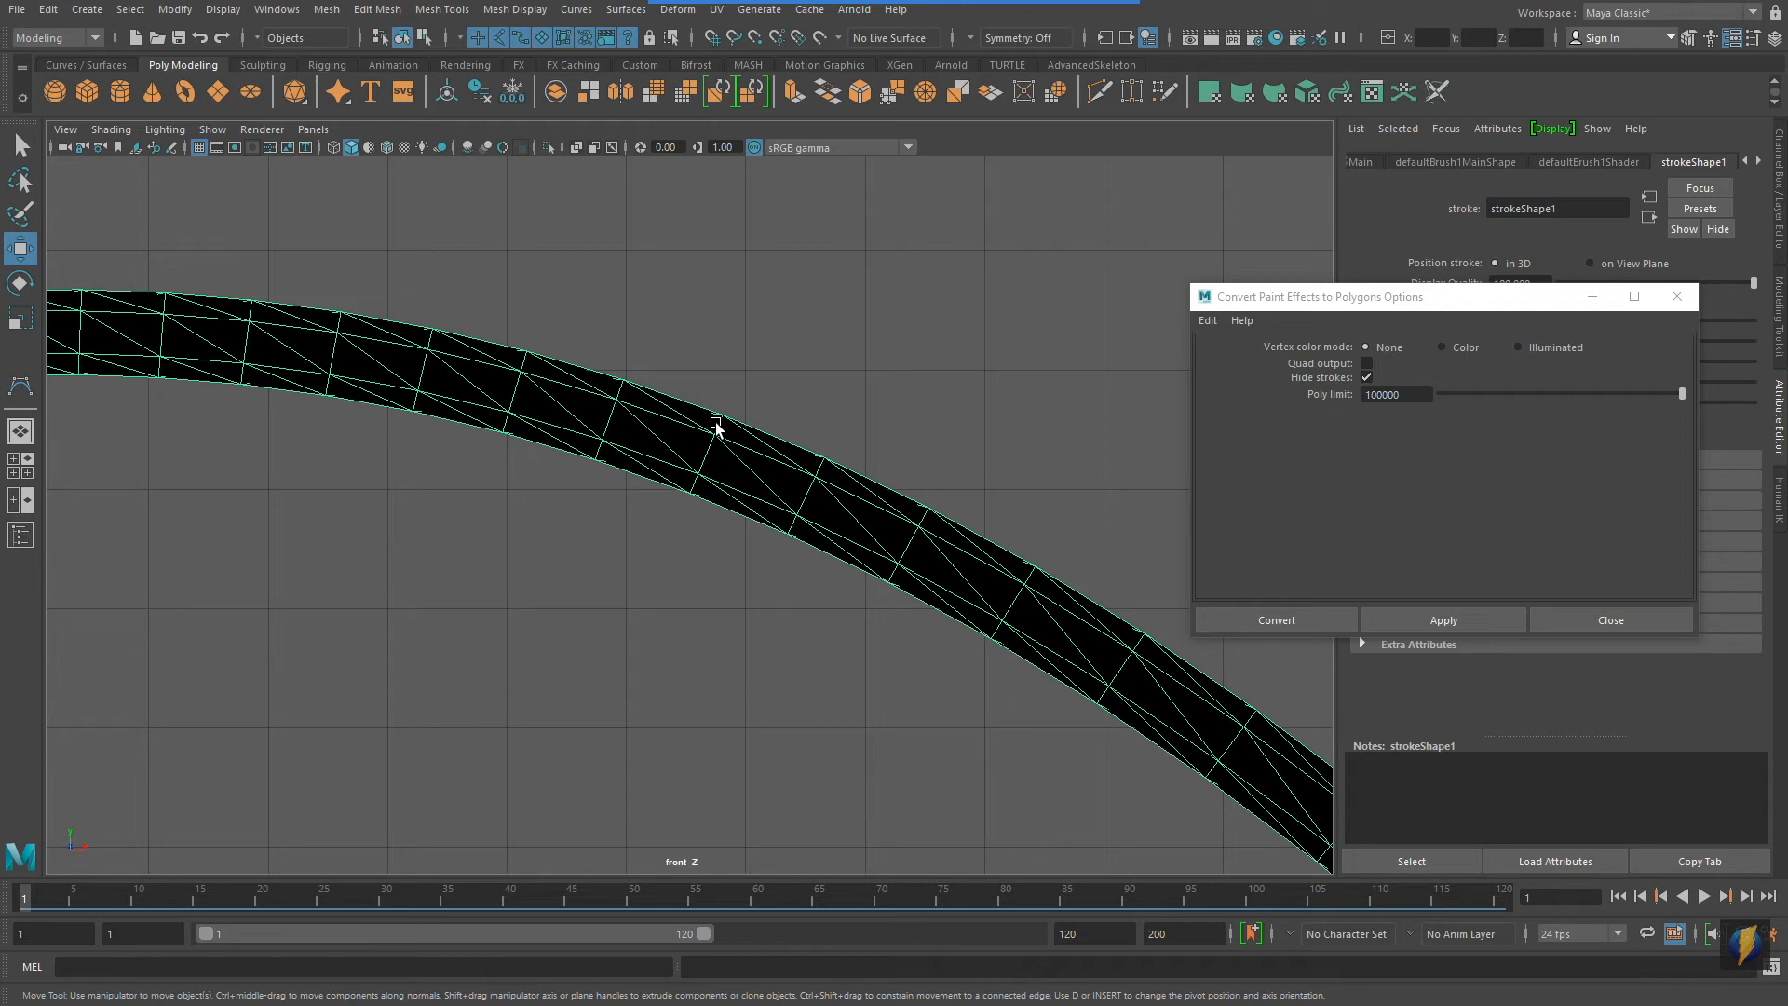
{"action": "right_click_drag", "start_coordinate": [827, 457], "coordinate": [277, 472], "text": "alt"}
{"action": "middle_click_drag", "start_coordinate": [350, 471], "coordinate": [448, 321], "text": "alt"}
{"action": "mouse_move", "coordinate": [448, 320]}
{"action": "right_mouse_down", "text": "alt"}
{"action": "mouse_move", "coordinate": [674, 428]}
{"action": "mouse_move", "coordinate": [746, 428]}
{"action": "right_mouse_up", "text": "alt"}
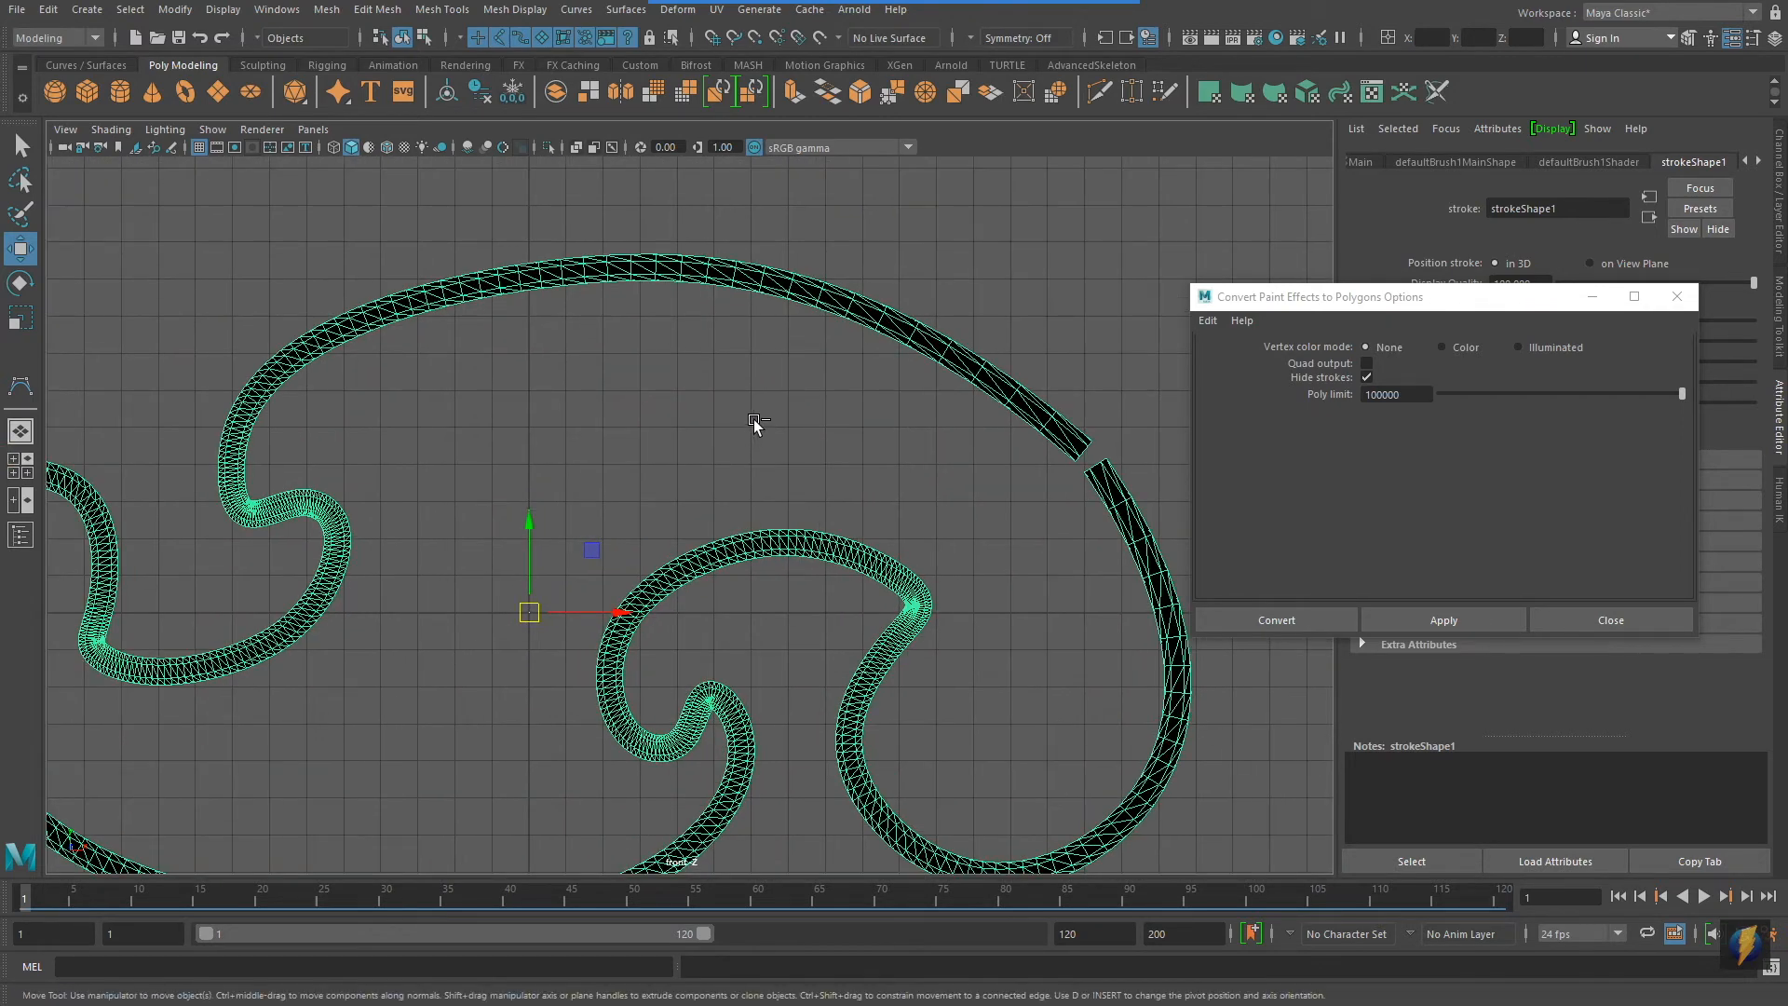
{"action": "key", "text": "ctrl+z"}
{"action": "key", "text": "ctrl+z"}
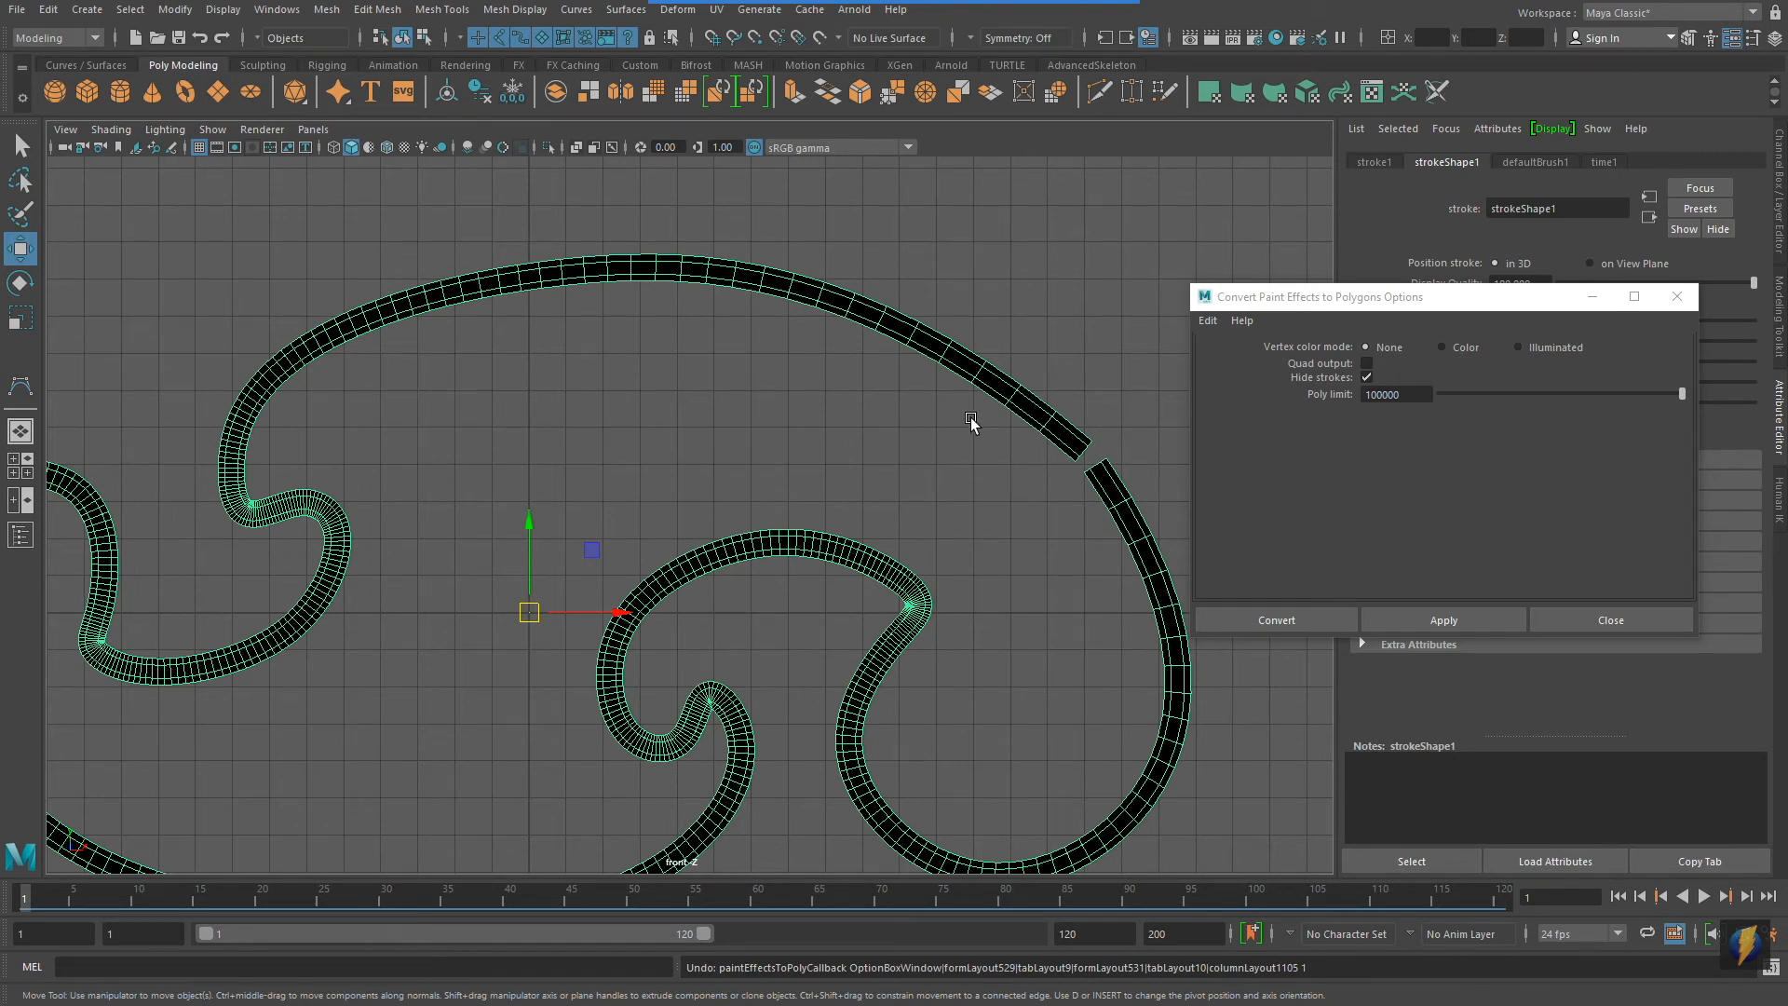
Convert the stroke to polygons with Quad output and Hide strokes enabled and a poly limit of 100000, and close the options
{"action": "left_click", "coordinate": [959, 41]}
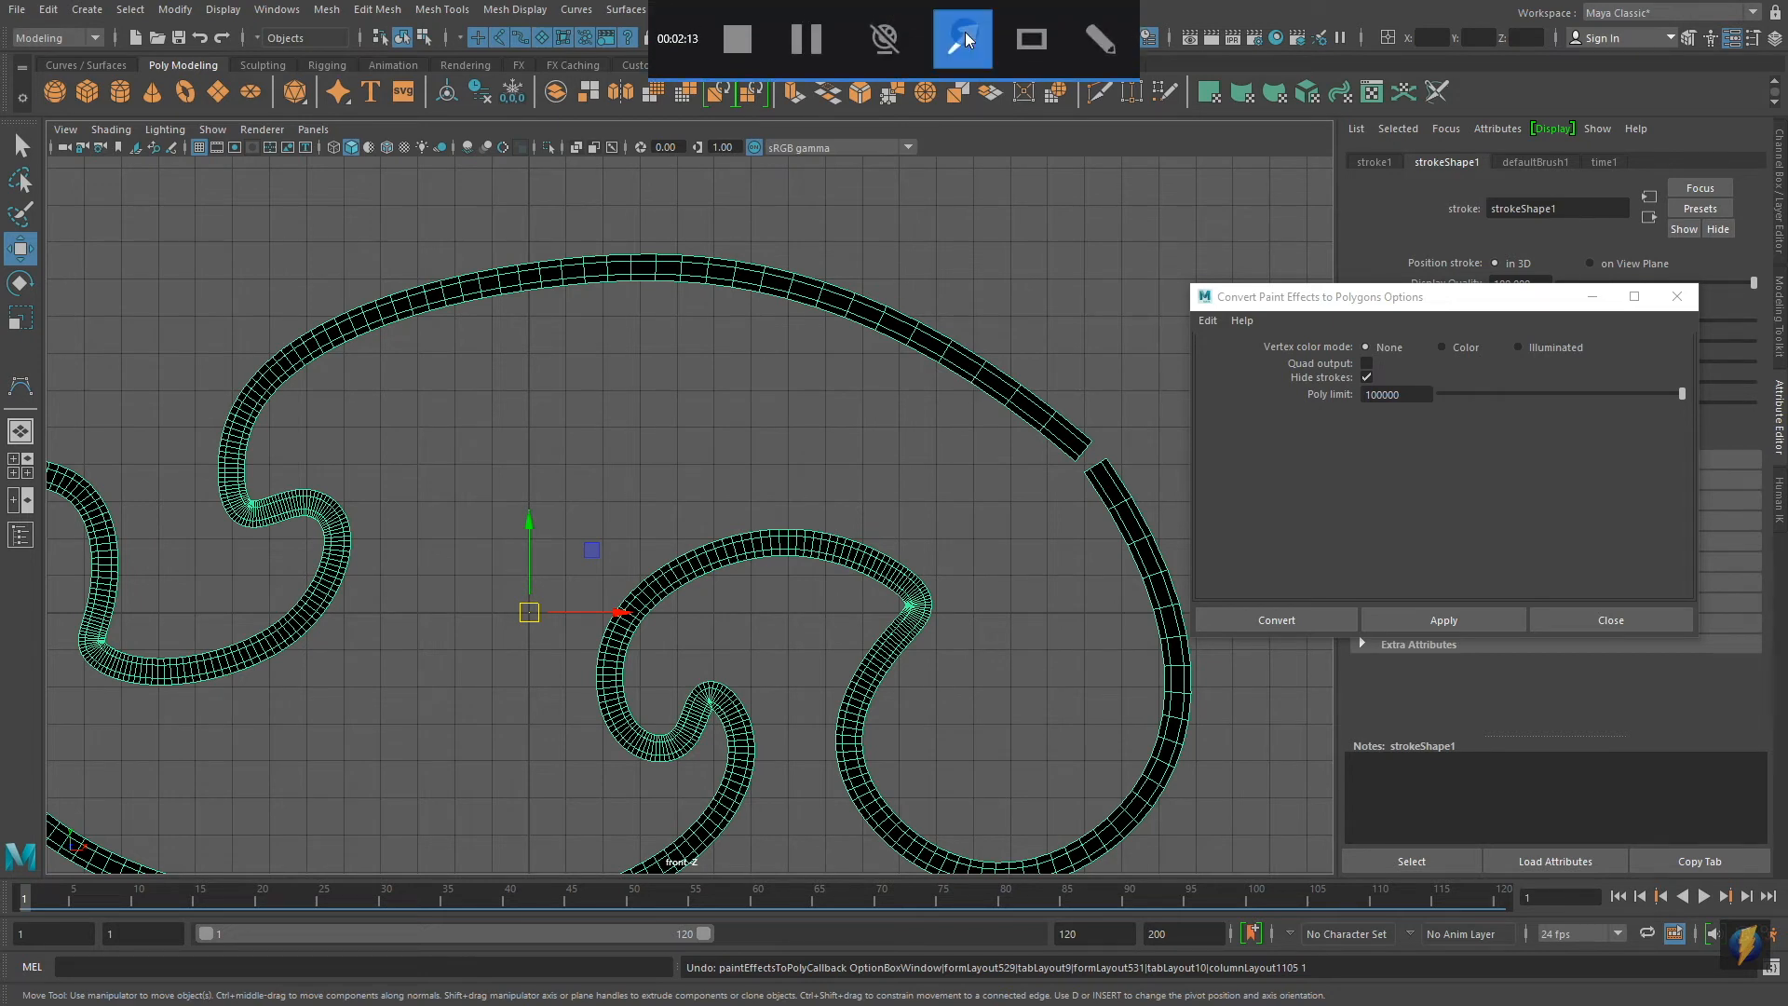
{"action": "left_click_drag", "start_coordinate": [950, 212], "coordinate": [1285, 361]}
{"action": "left_click", "coordinate": [1366, 363]}
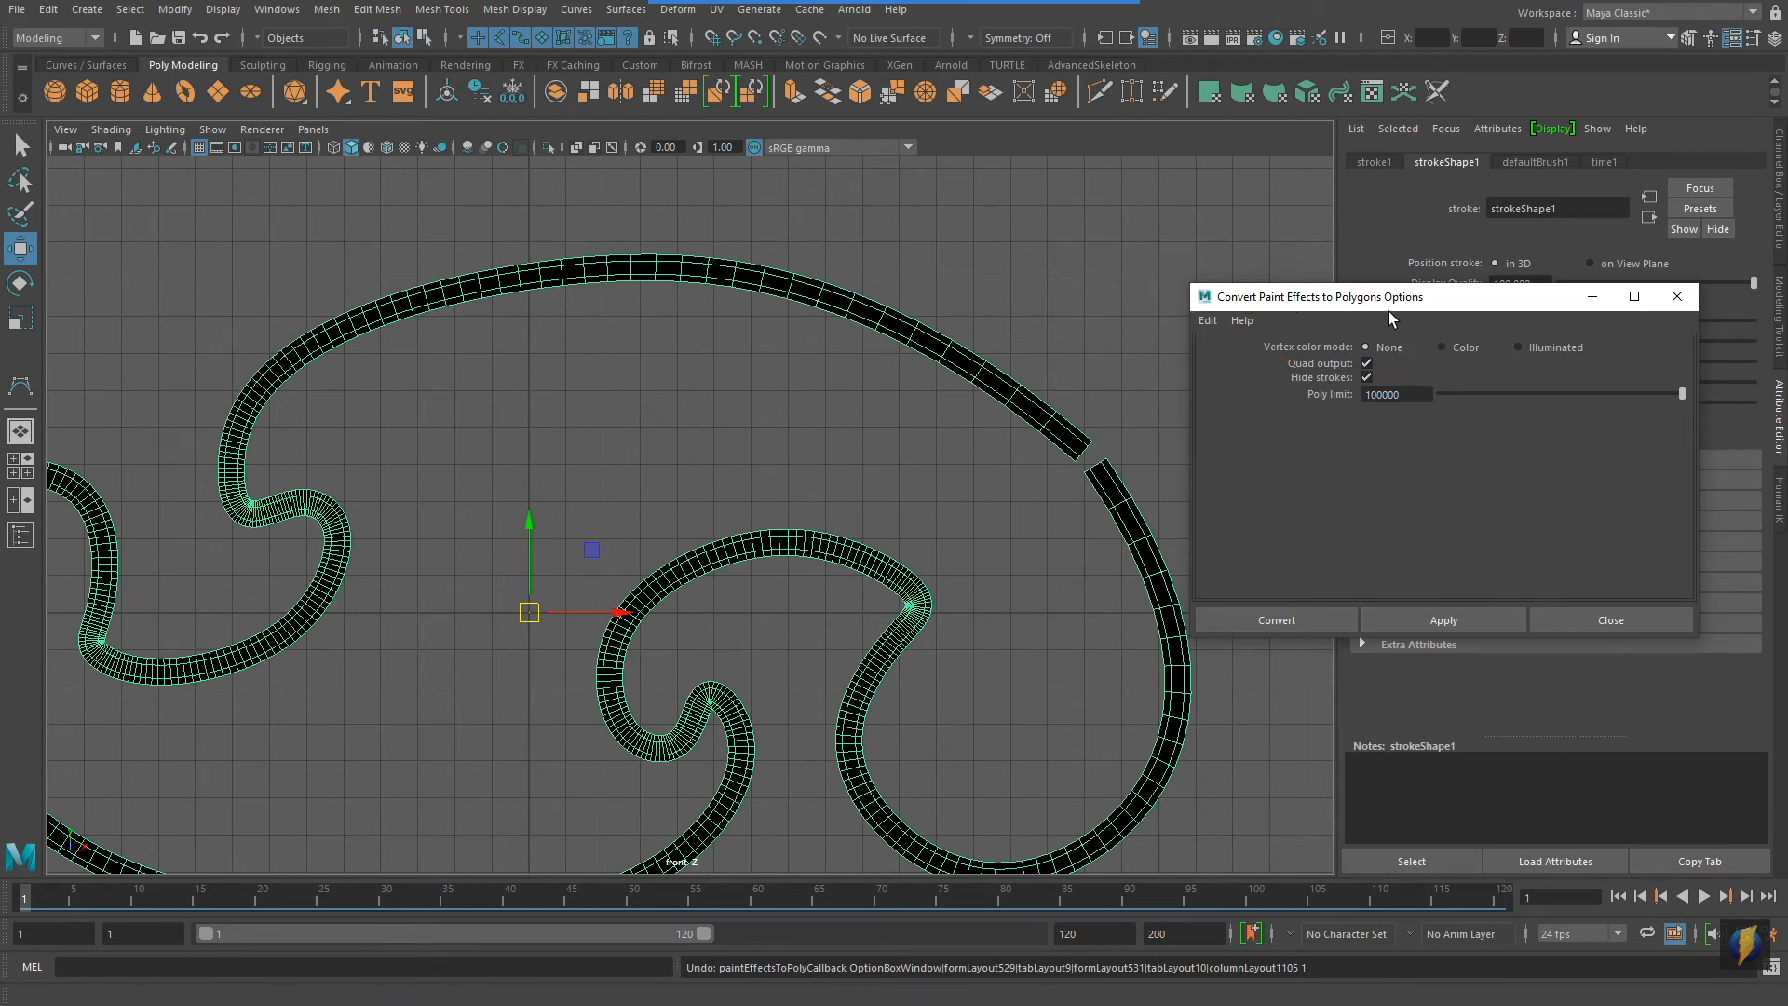
{"action": "left_click", "coordinate": [1445, 619]}
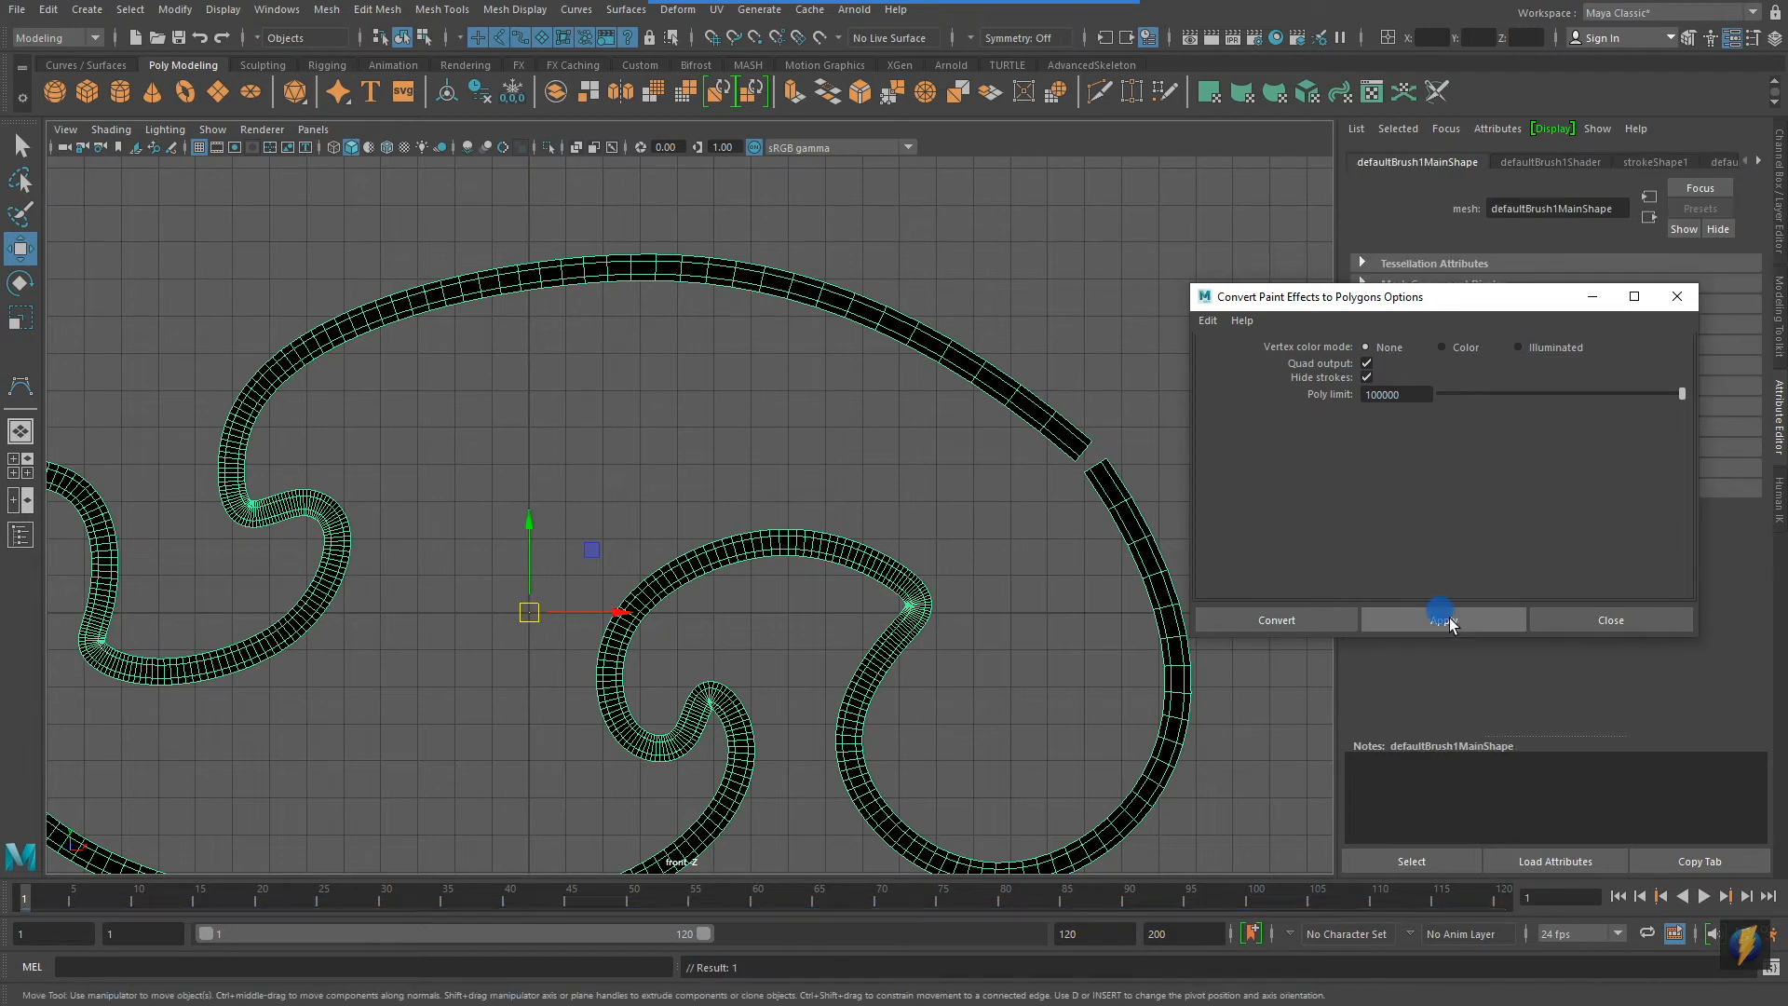
{"action": "left_click", "coordinate": [1677, 303]}
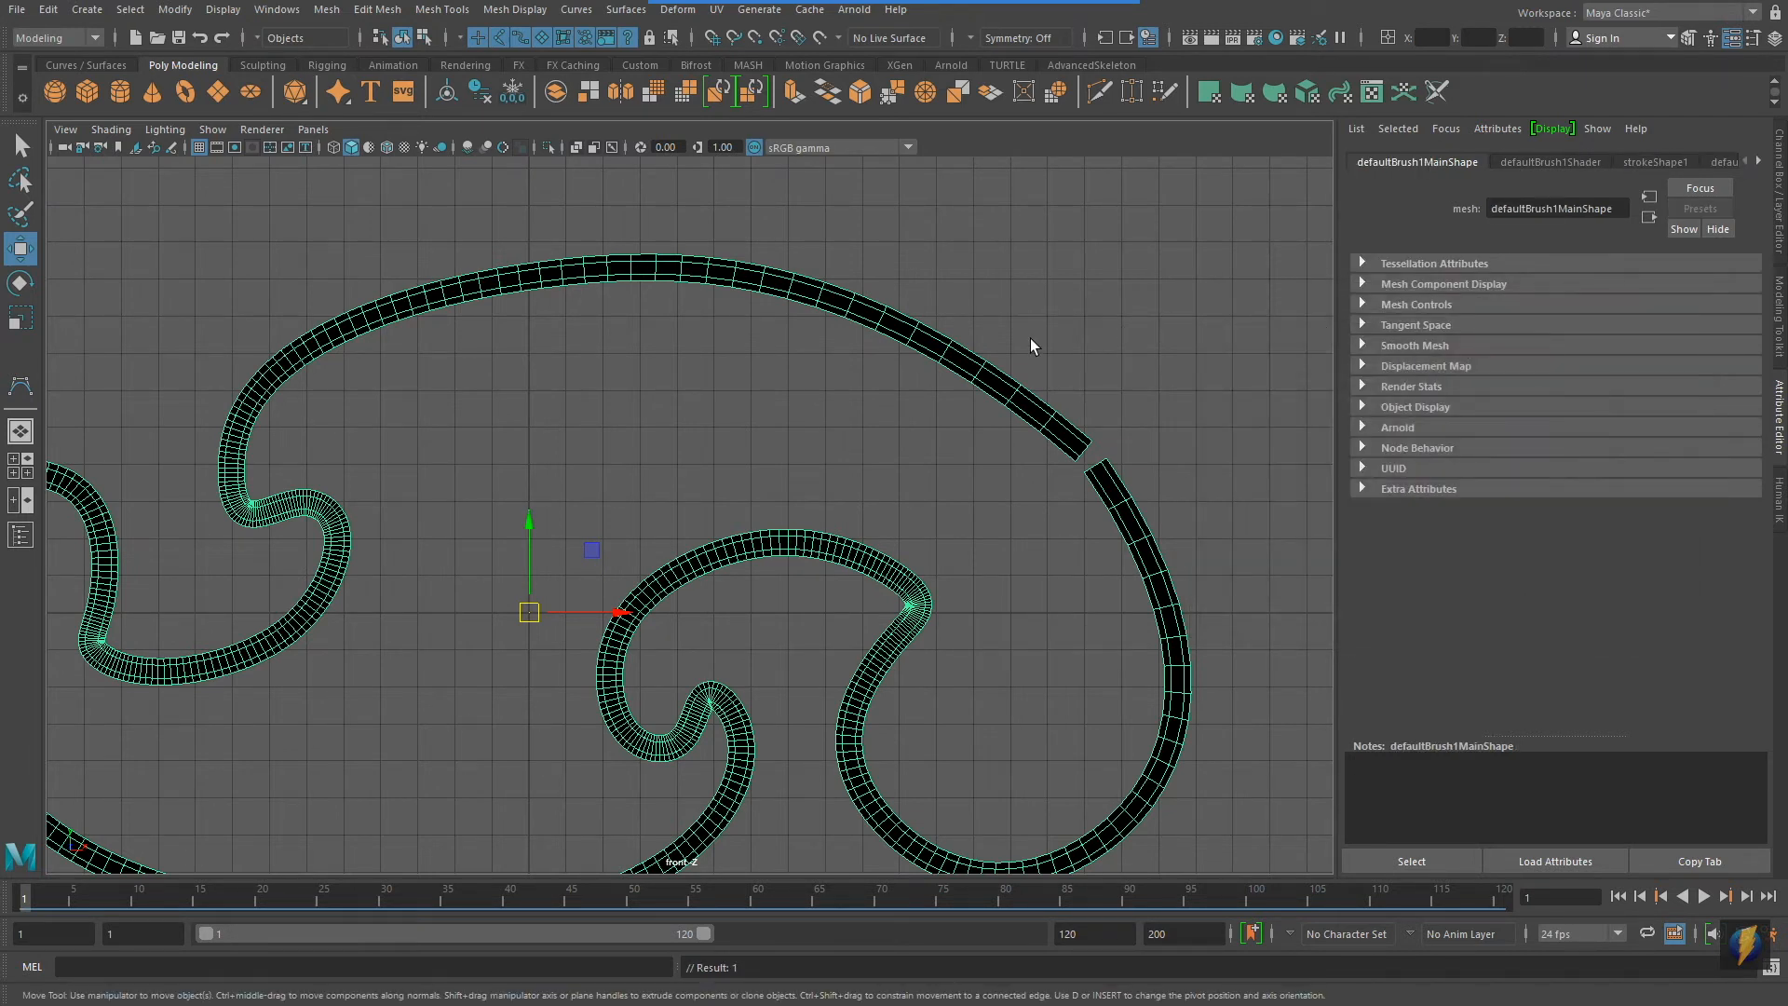
Bring the whole converted tube into view and open the Hypershade, placed so that the tube's upper part stays visible
{"action": "mouse_move", "coordinate": [852, 326]}
{"action": "middle_mouse_down", "text": "alt"}
{"action": "mouse_move", "coordinate": [1086, 279]}
{"action": "mouse_move", "coordinate": [1032, 280]}
{"action": "middle_mouse_up", "text": "alt"}
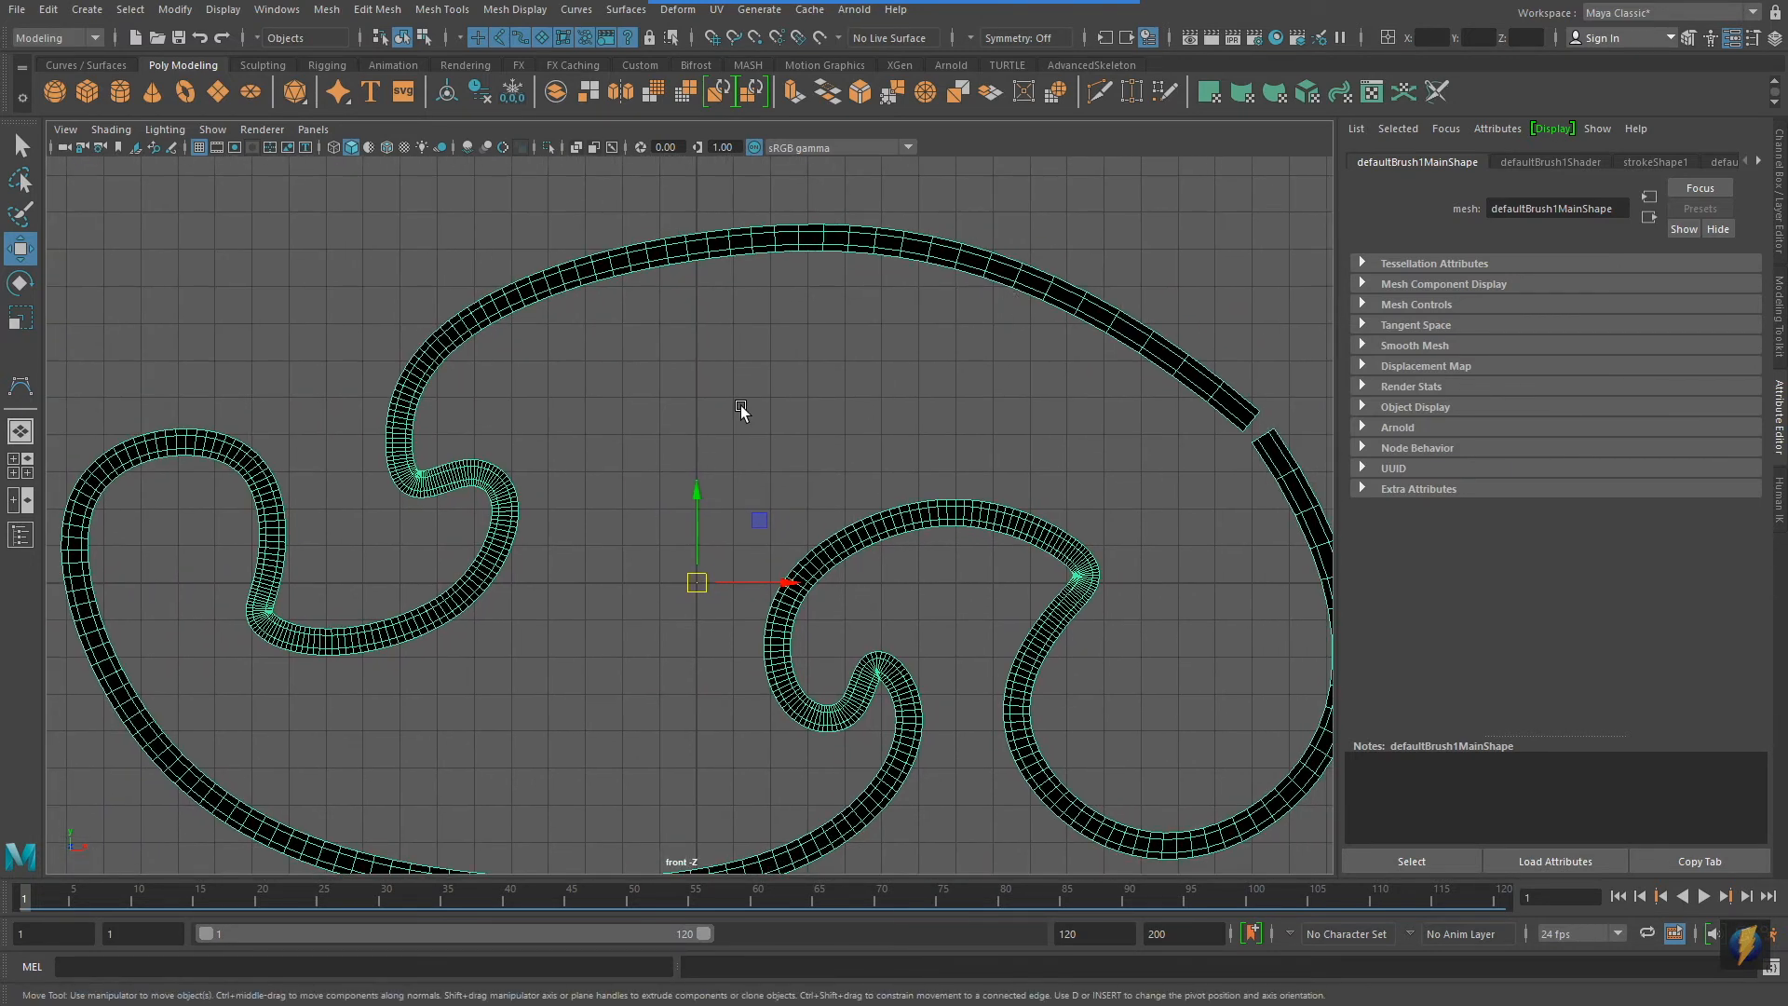
{"action": "scroll", "coordinate": [886, 267], "scroll_direction": "up", "scroll_amount": 5}
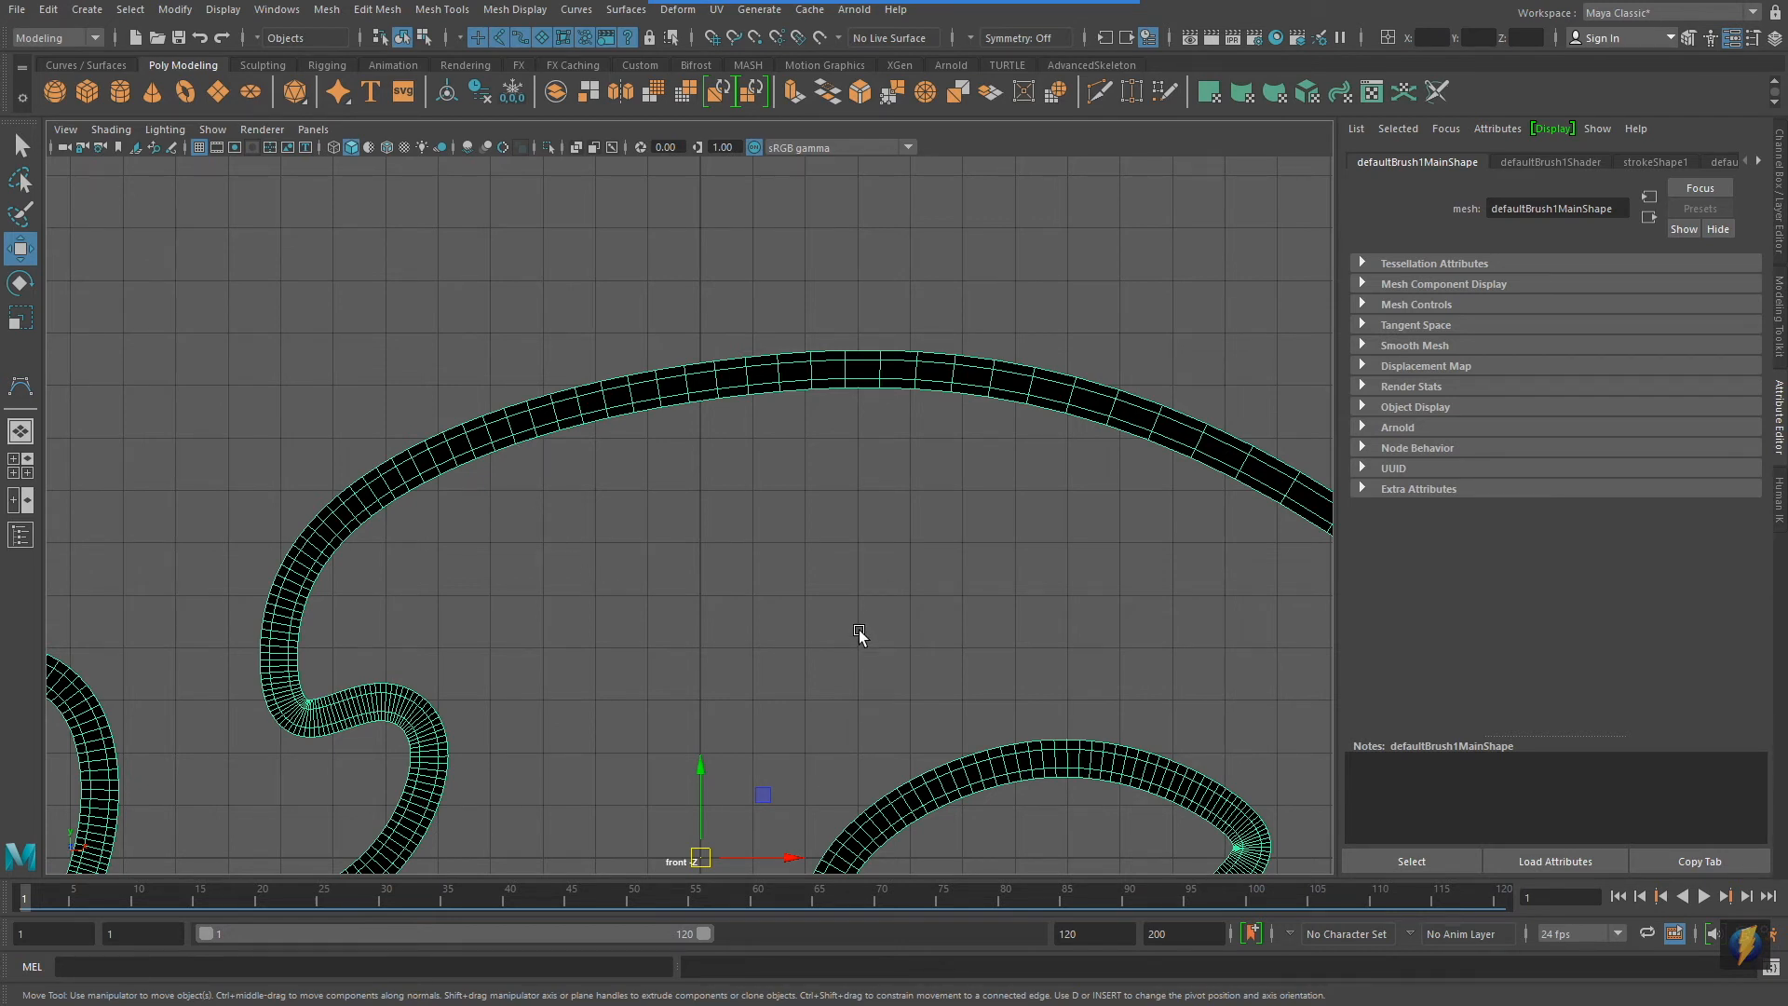
{"action": "right_click_drag", "start_coordinate": [1121, 444], "coordinate": [501, 467], "text": "alt"}
{"action": "middle_click_drag", "start_coordinate": [575, 485], "coordinate": [570, 294], "text": "alt"}
{"action": "right_click_drag", "start_coordinate": [884, 360], "coordinate": [749, 337], "text": "alt"}
{"action": "middle_click_drag", "start_coordinate": [880, 311], "coordinate": [852, 271], "text": "alt"}
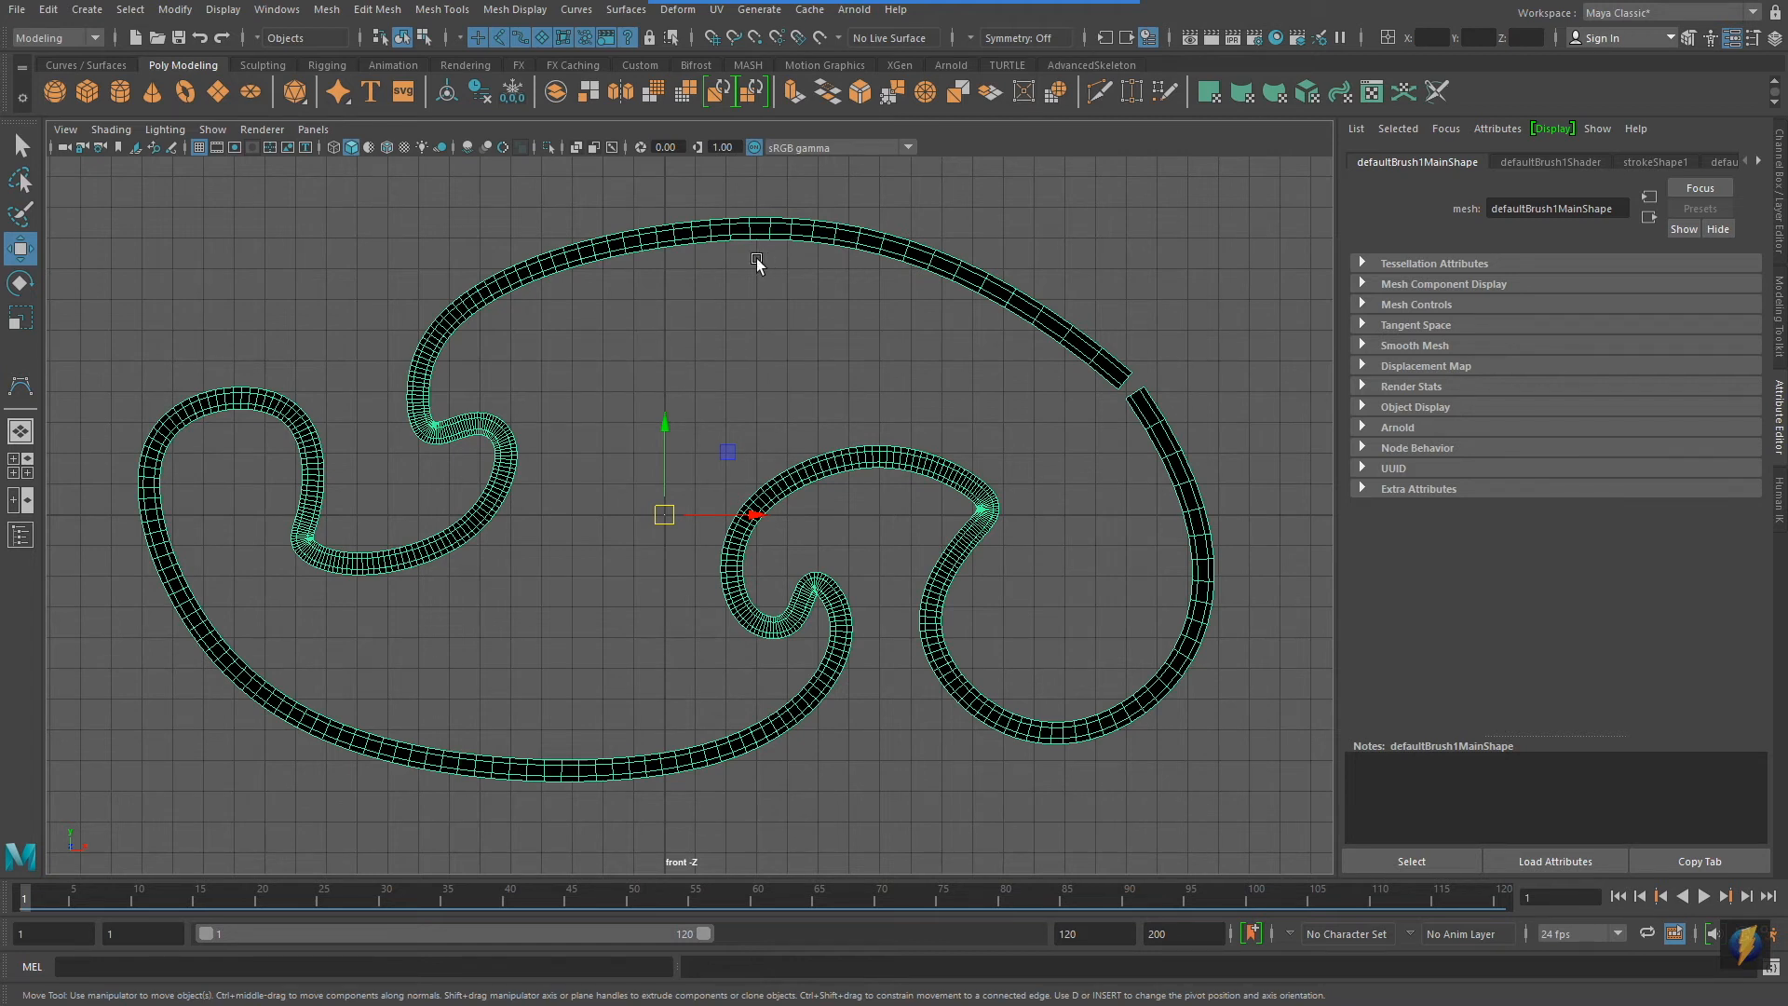
{"action": "left_click", "coordinate": [959, 36]}
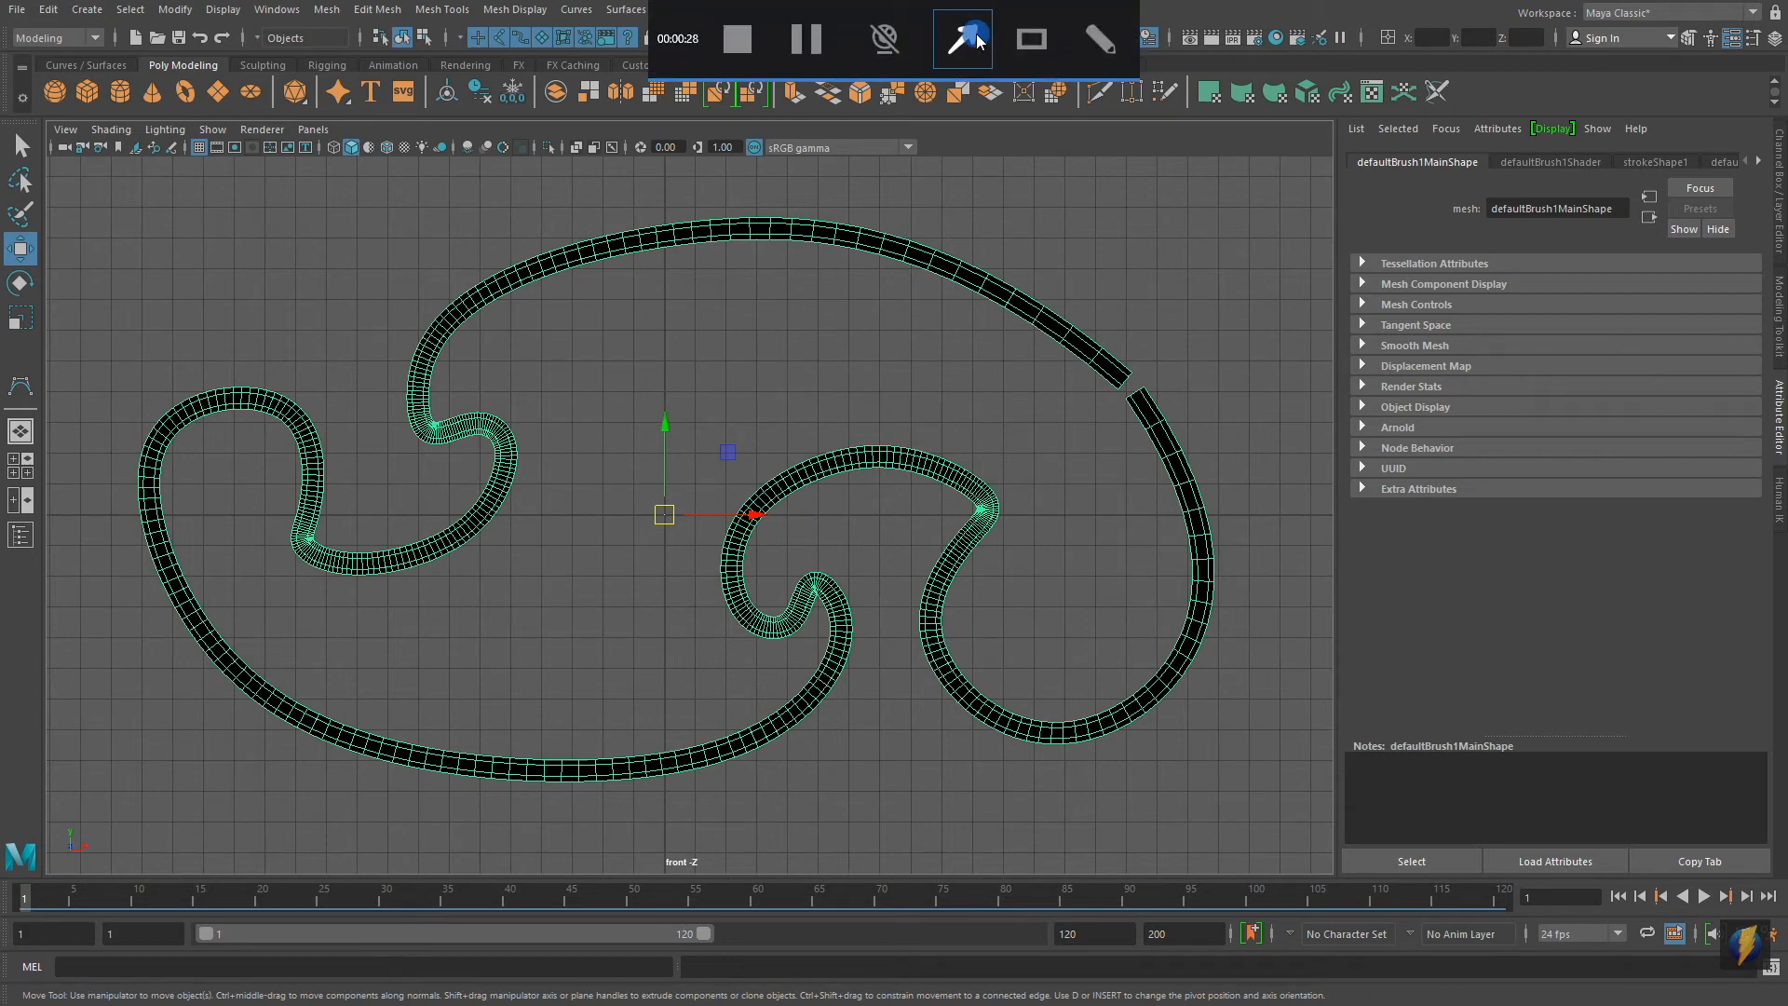
{"action": "left_click_drag", "start_coordinate": [1189, 326], "coordinate": [1277, 90]}
{"action": "left_click", "coordinate": [1274, 90]}
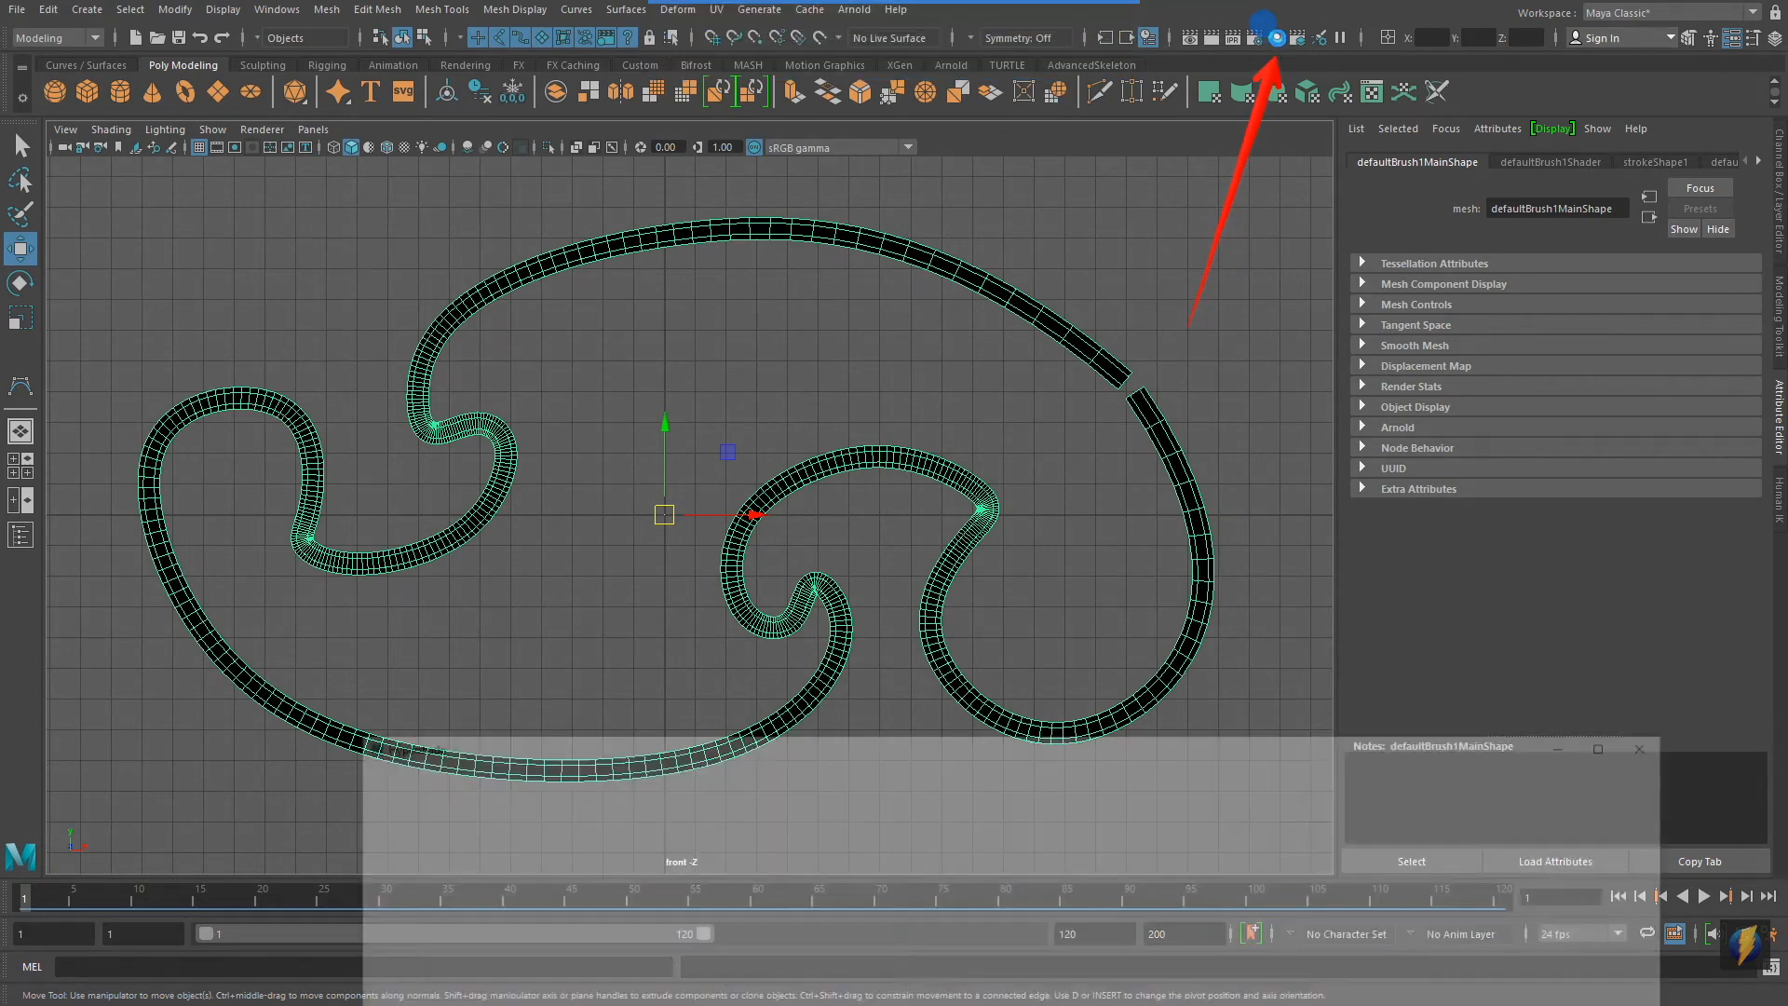
{"action": "left_click_drag", "start_coordinate": [1147, 744], "coordinate": [1068, 342]}
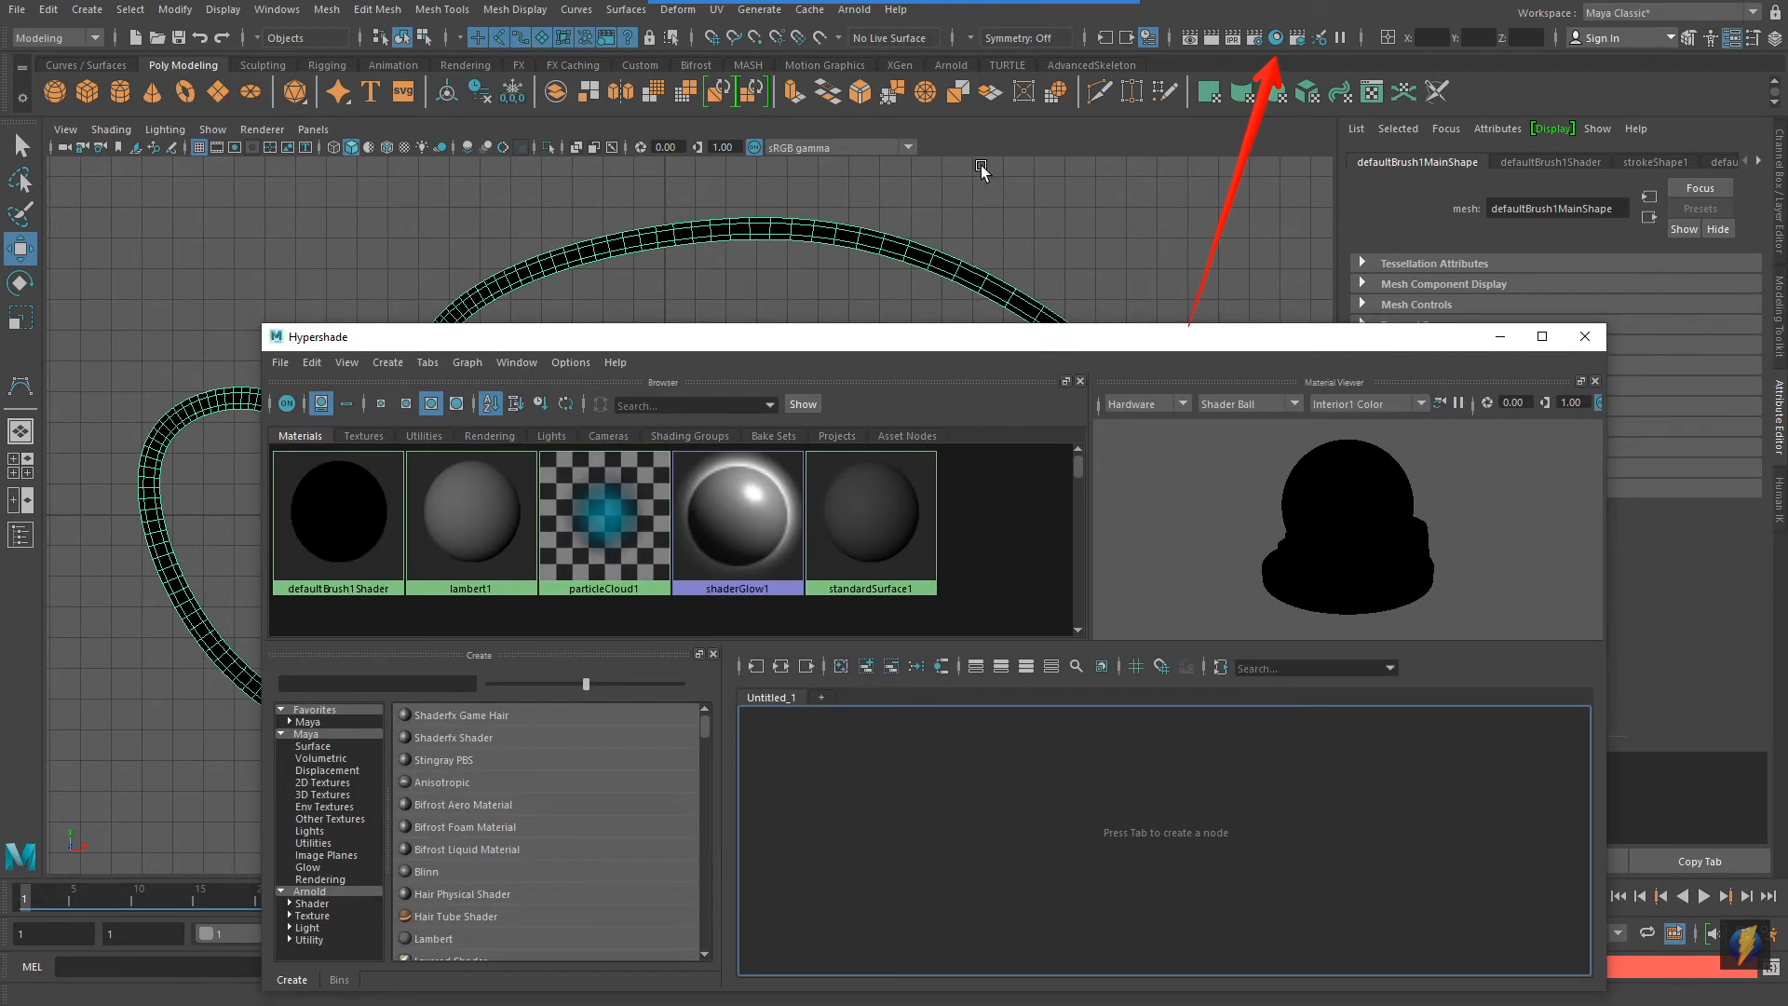
Create a Blinn material in the Hypershade and move the window clear of the material's attributes
{"action": "mouse_move", "coordinate": [1013, 8]}
{"action": "left_click", "coordinate": [972, 36]}
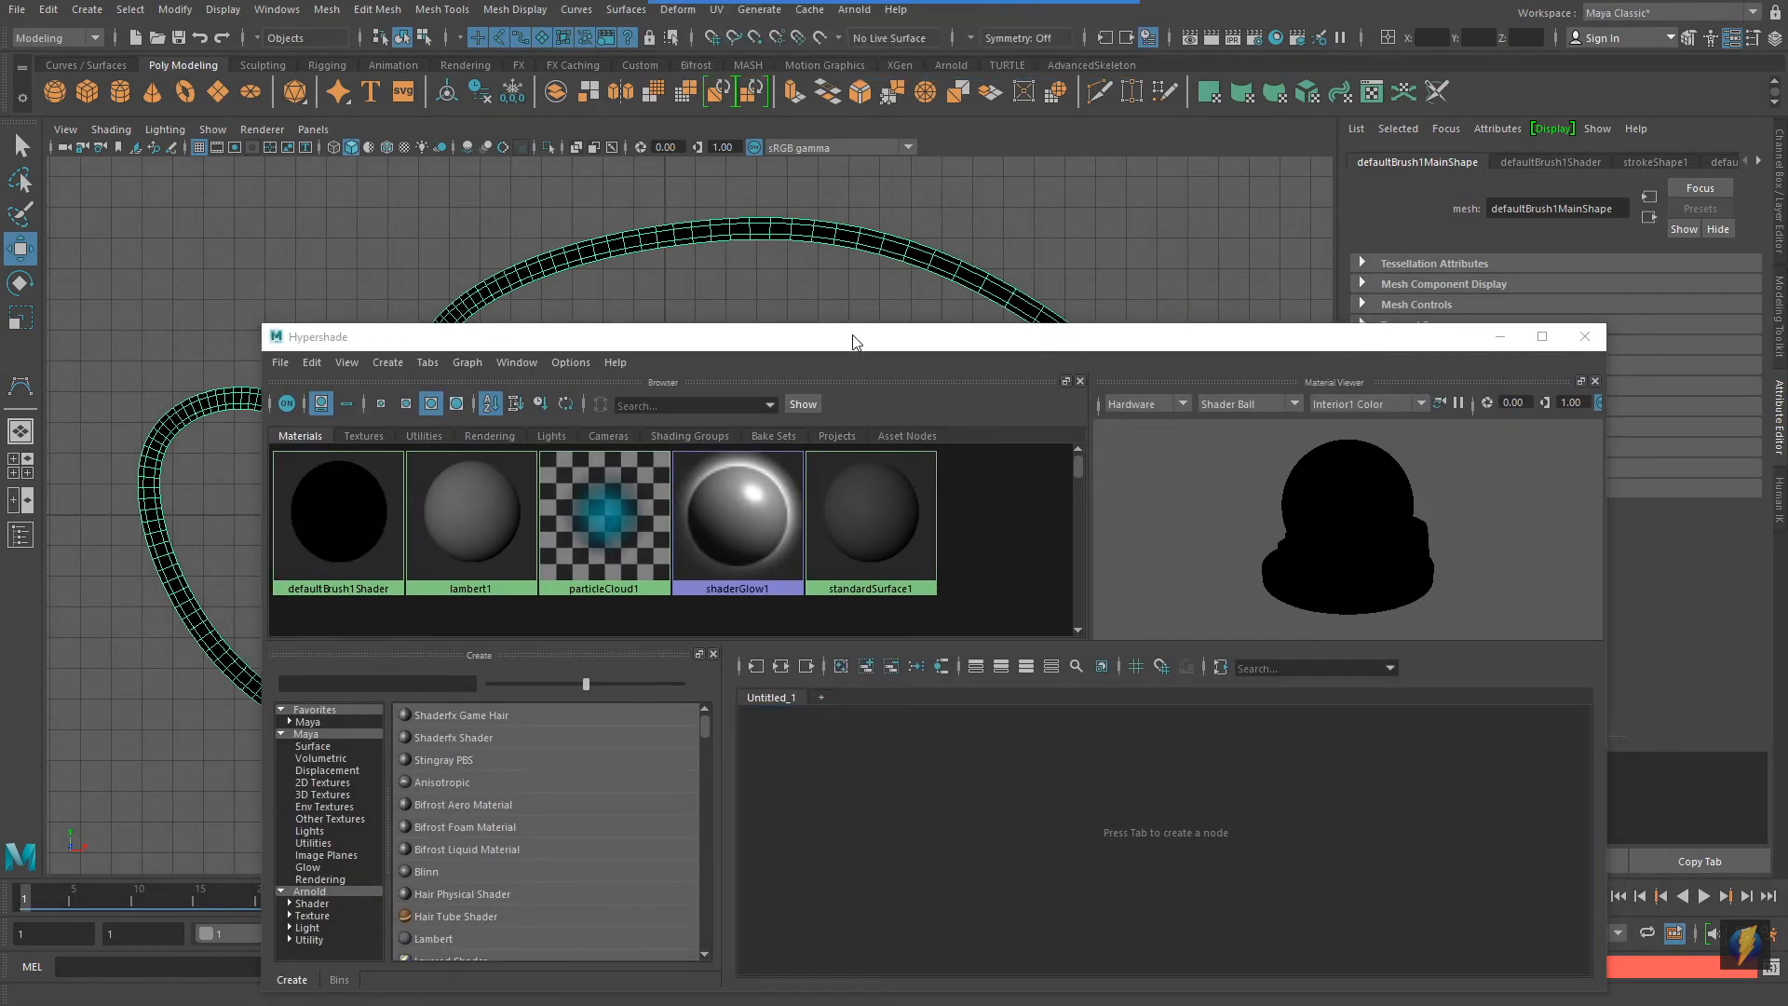
{"action": "mouse_move", "coordinate": [948, 231]}
{"action": "left_mouse_down"}
{"action": "mouse_move", "coordinate": [652, 584]}
{"action": "mouse_move", "coordinate": [444, 878]}
{"action": "left_mouse_up"}
{"action": "left_click", "coordinate": [432, 869]}
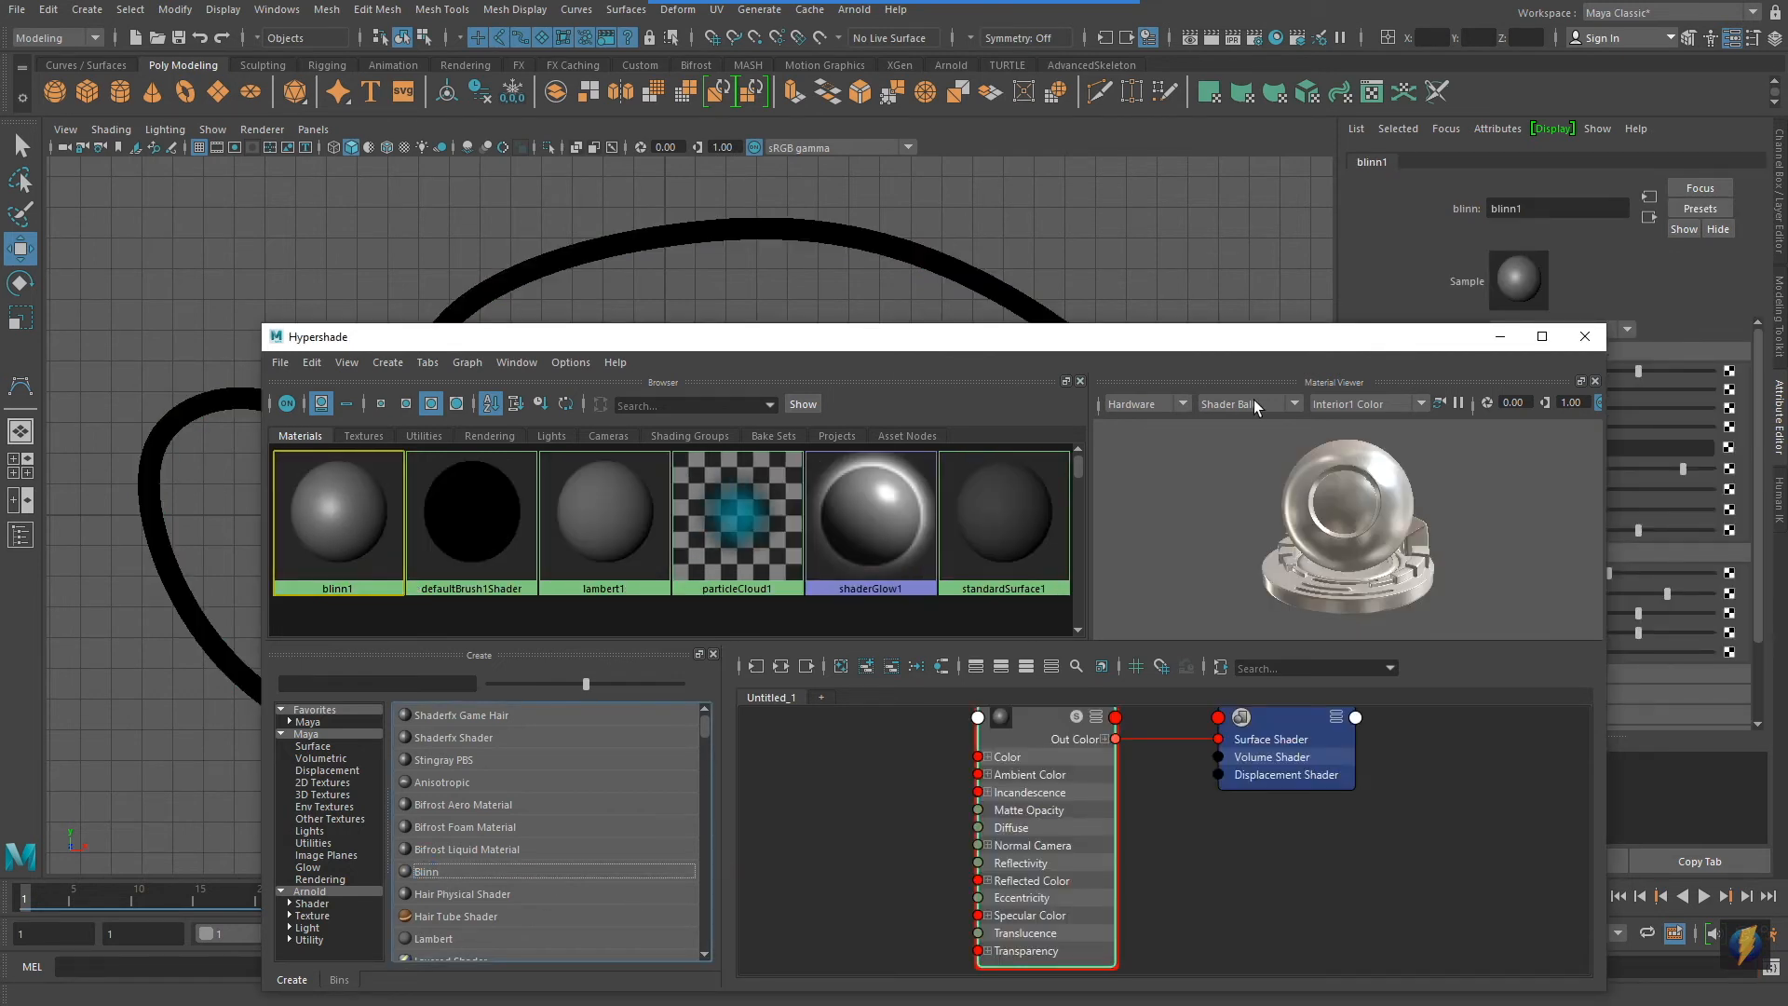
{"action": "left_click_drag", "start_coordinate": [1440, 345], "coordinate": [1353, 682]}
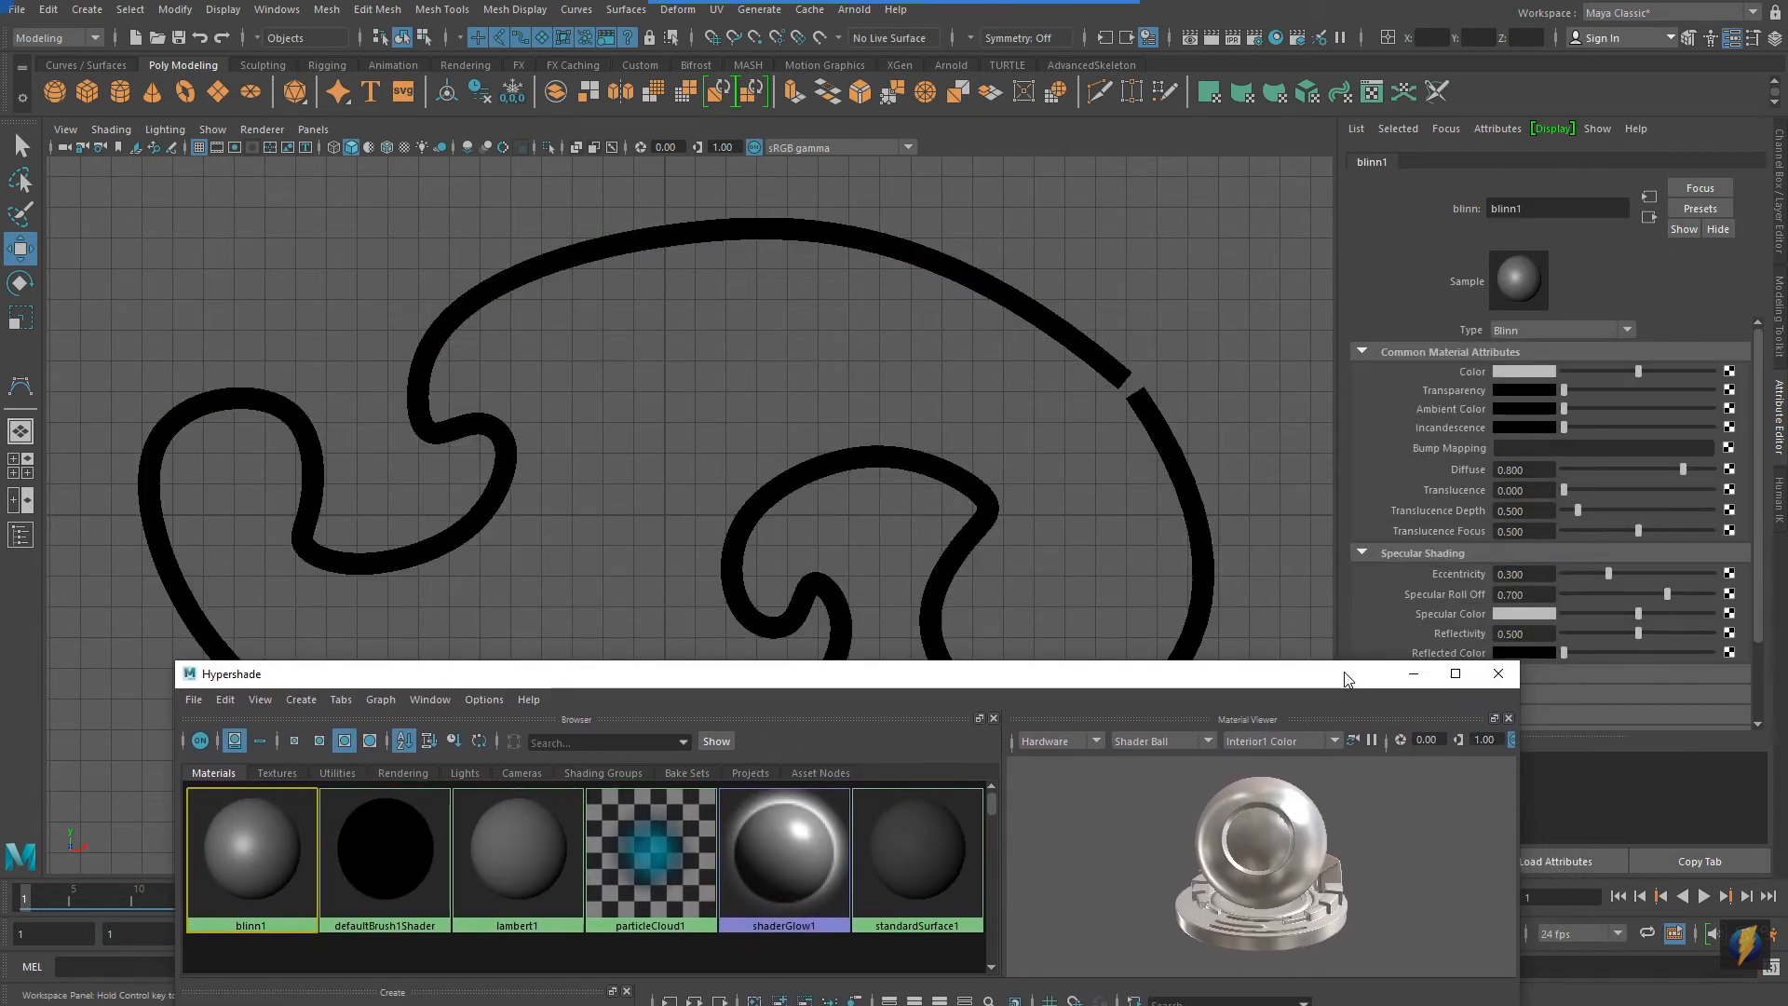
Set the Blinn material's color to red and assign it to the tube mesh
{"action": "left_click", "coordinate": [1524, 371]}
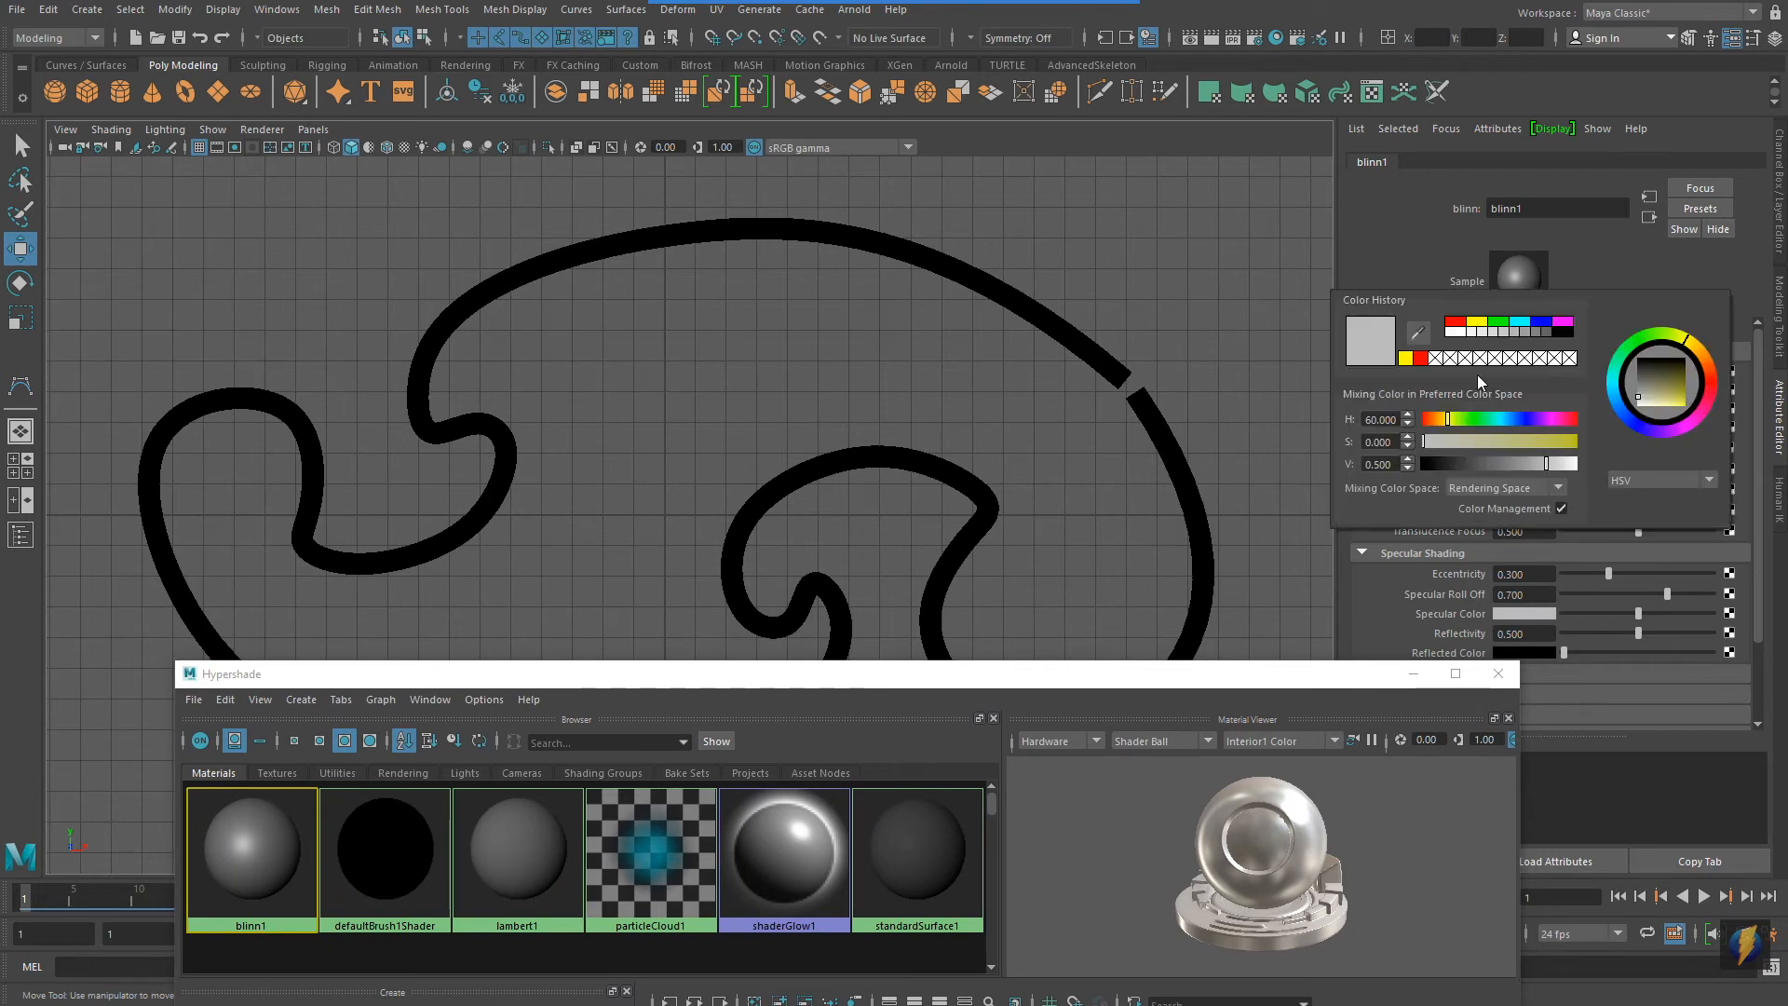
{"action": "left_click", "coordinate": [1421, 359]}
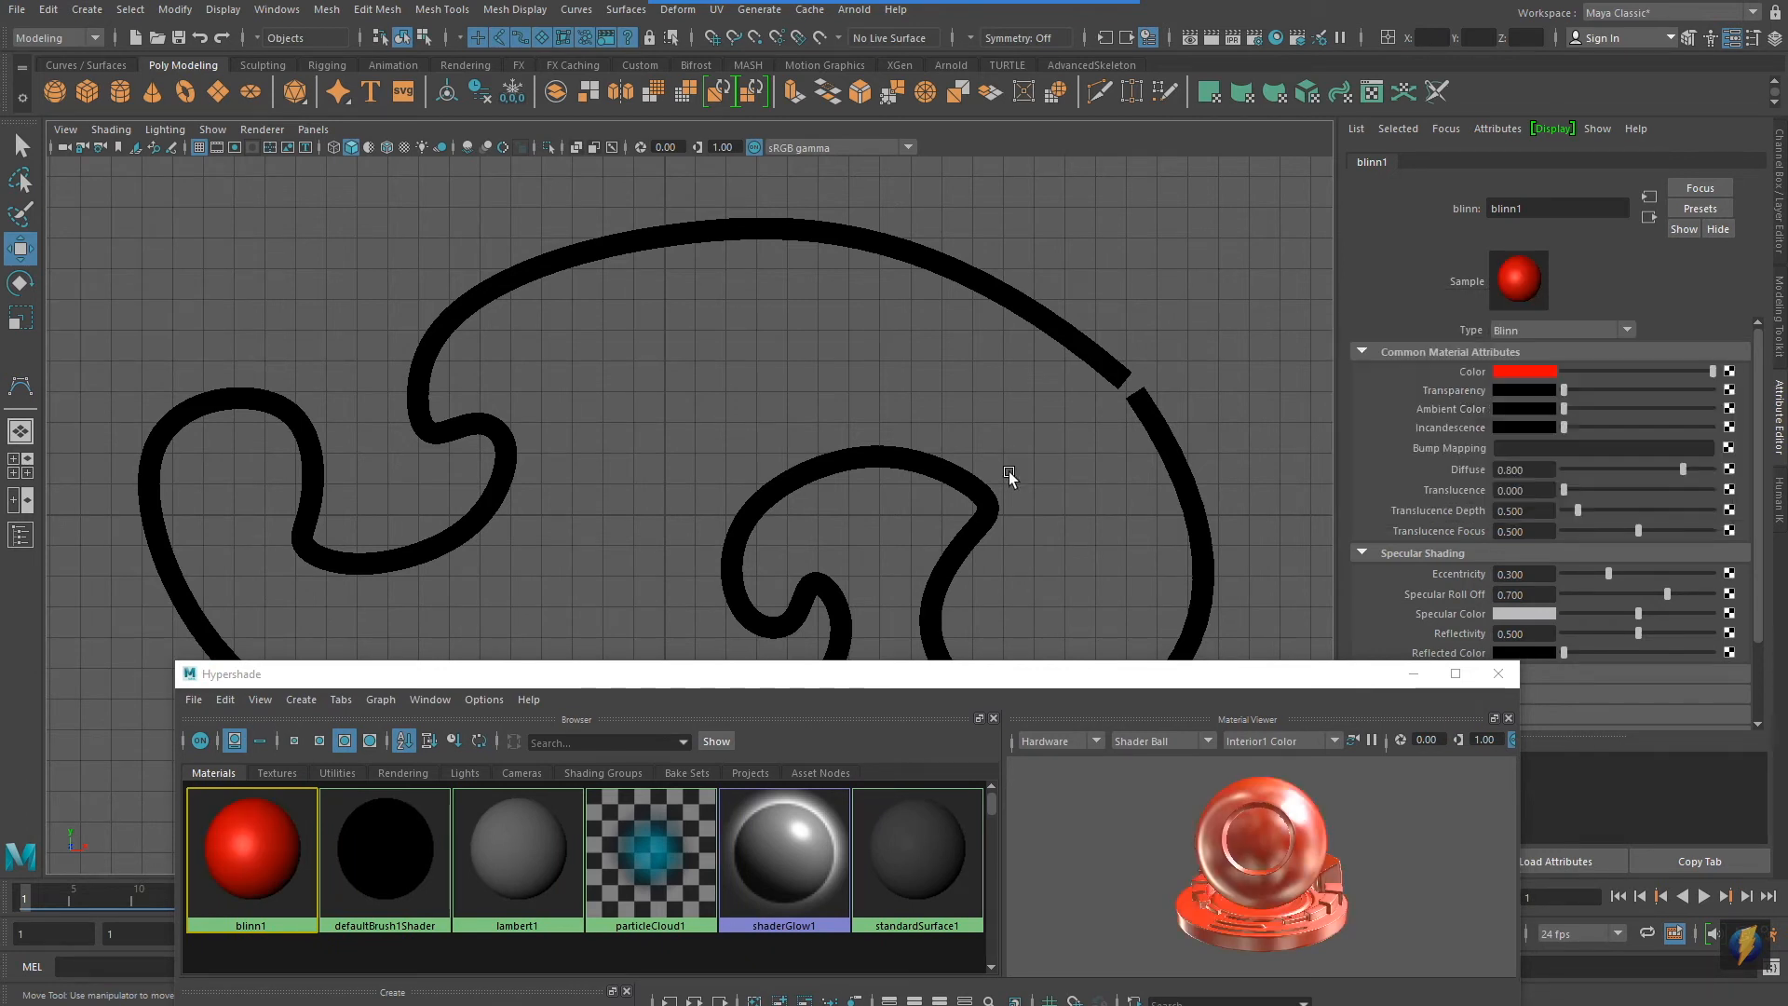
{"action": "middle_click_drag", "start_coordinate": [243, 867], "coordinate": [575, 253]}
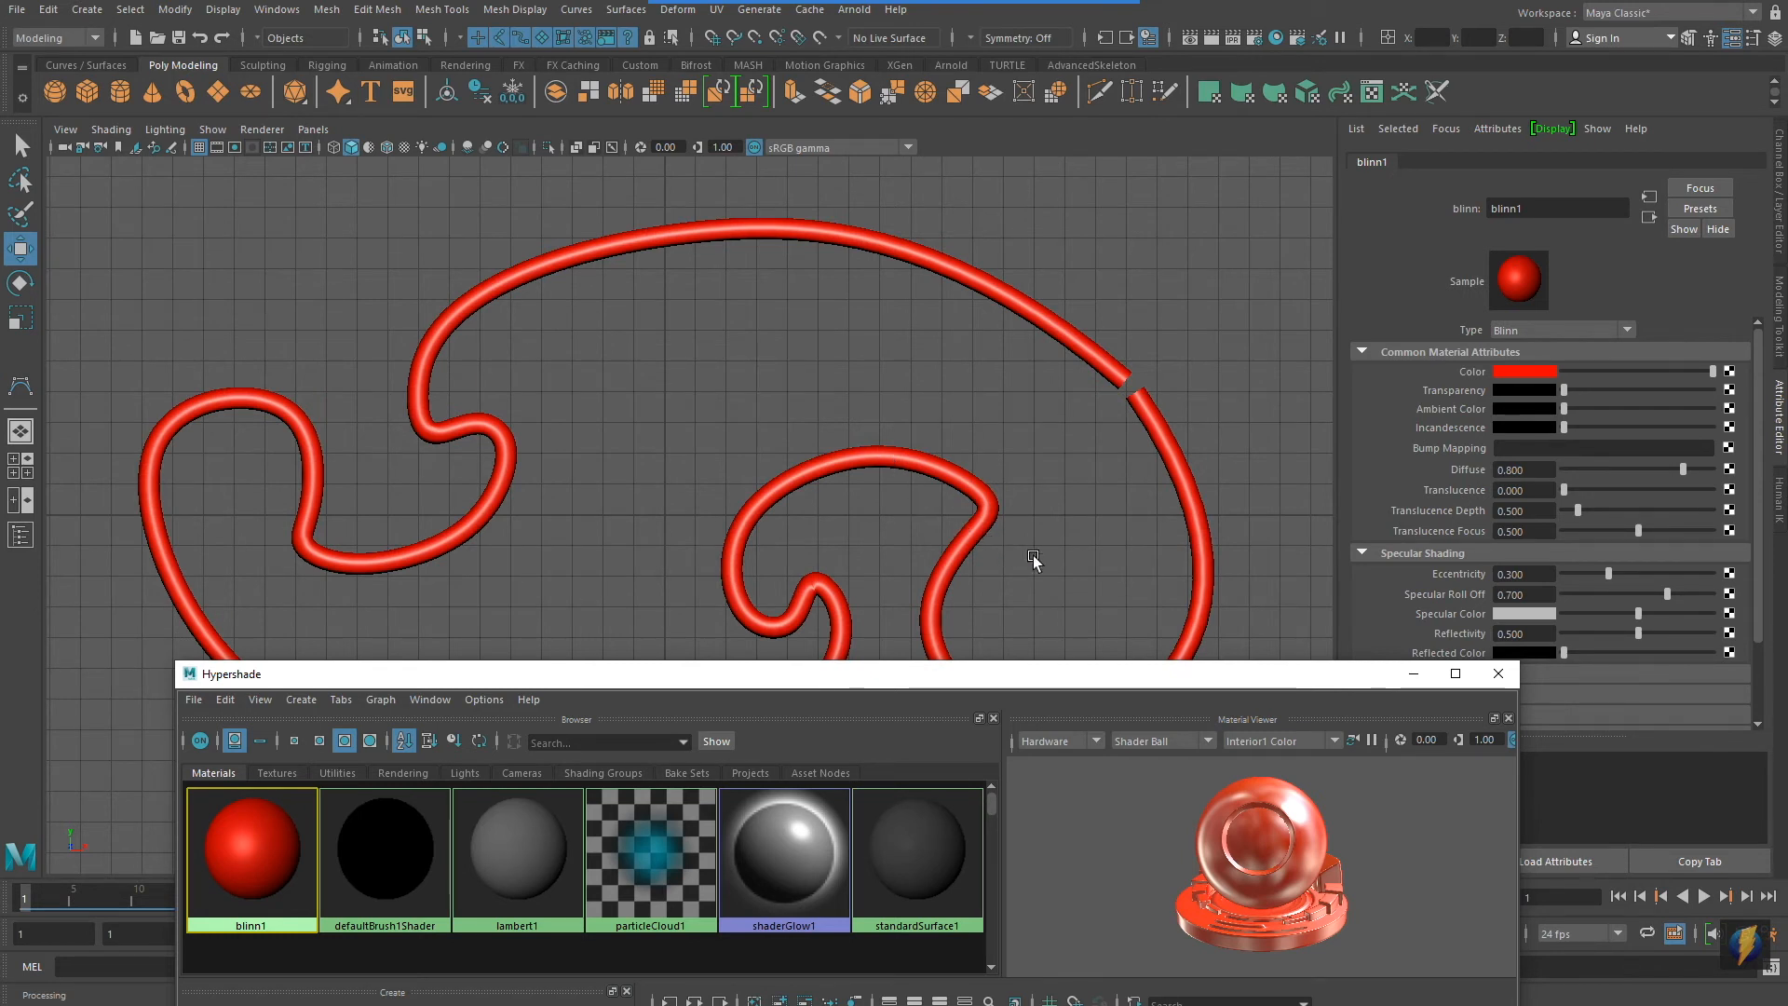
{"action": "left_click_drag", "start_coordinate": [1209, 680], "coordinate": [1183, 771]}
Frame the whole tube in the front view, render the current frame with Maya Software, and close the render log
{"action": "right_click_drag", "start_coordinate": [1149, 696], "coordinate": [948, 492], "text": "alt"}
{"action": "middle_click_drag", "start_coordinate": [948, 492], "coordinate": [969, 441], "text": "alt"}
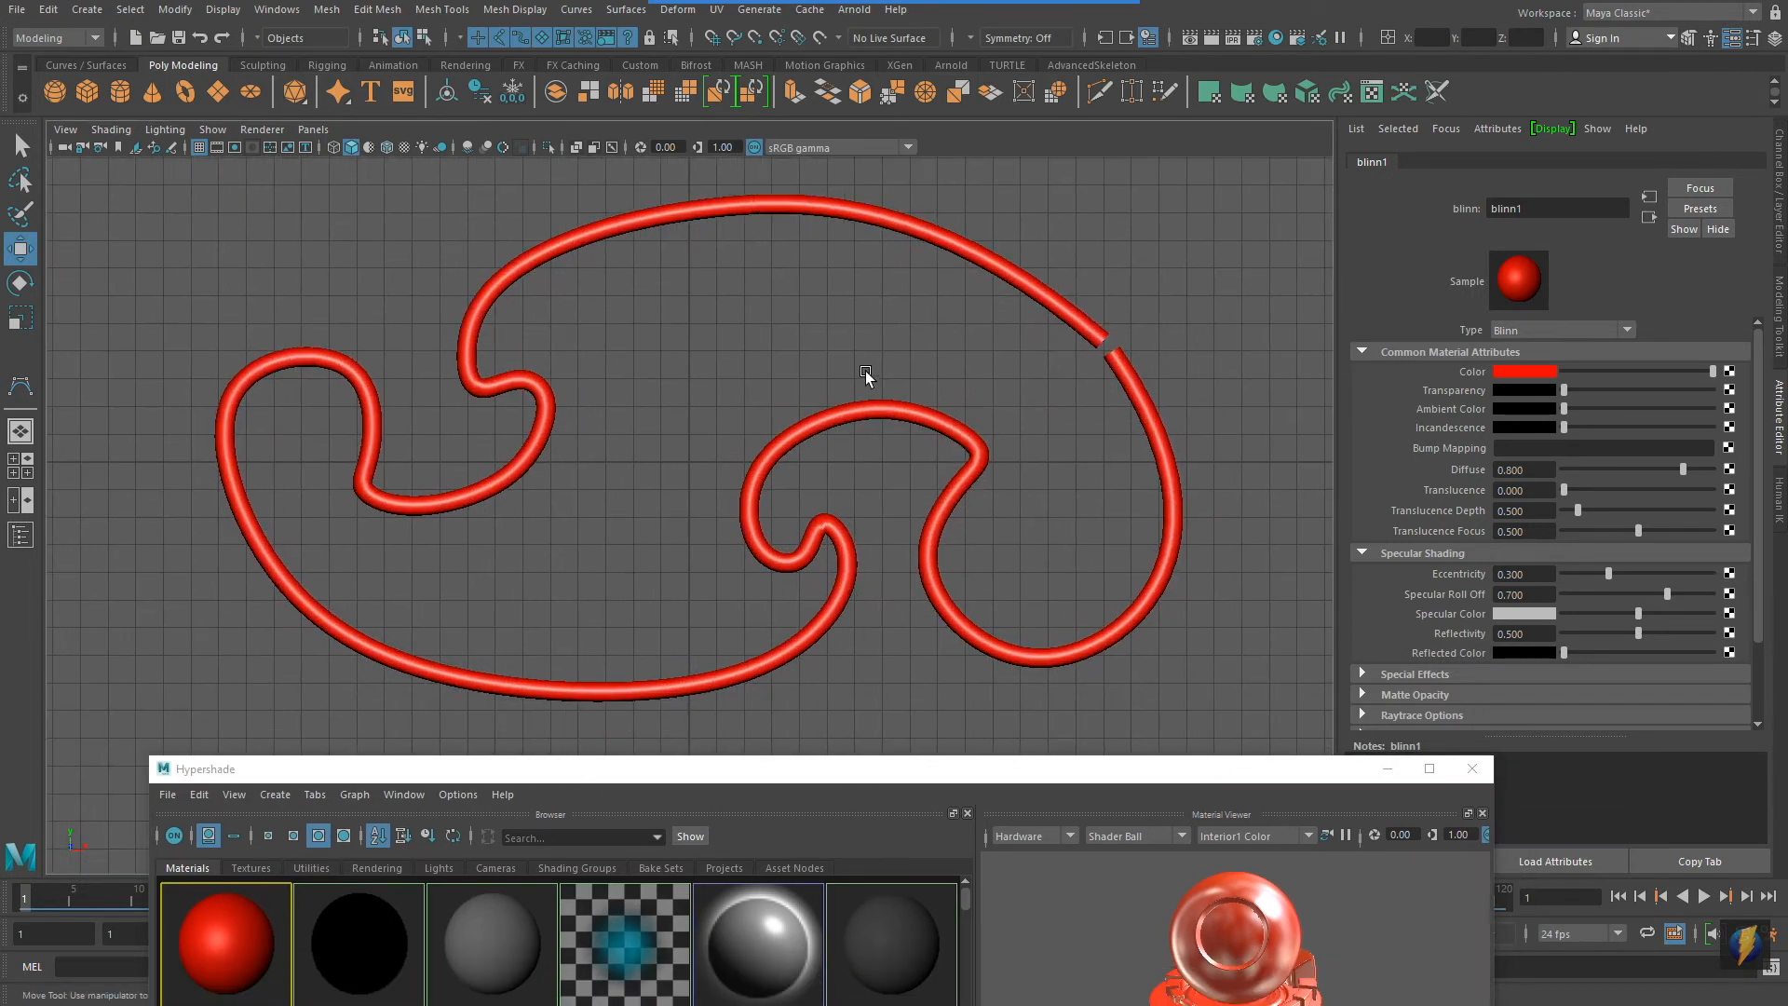
{"action": "middle_click_drag", "start_coordinate": [864, 370], "coordinate": [849, 388], "text": "alt"}
{"action": "left_click", "coordinate": [1255, 36]}
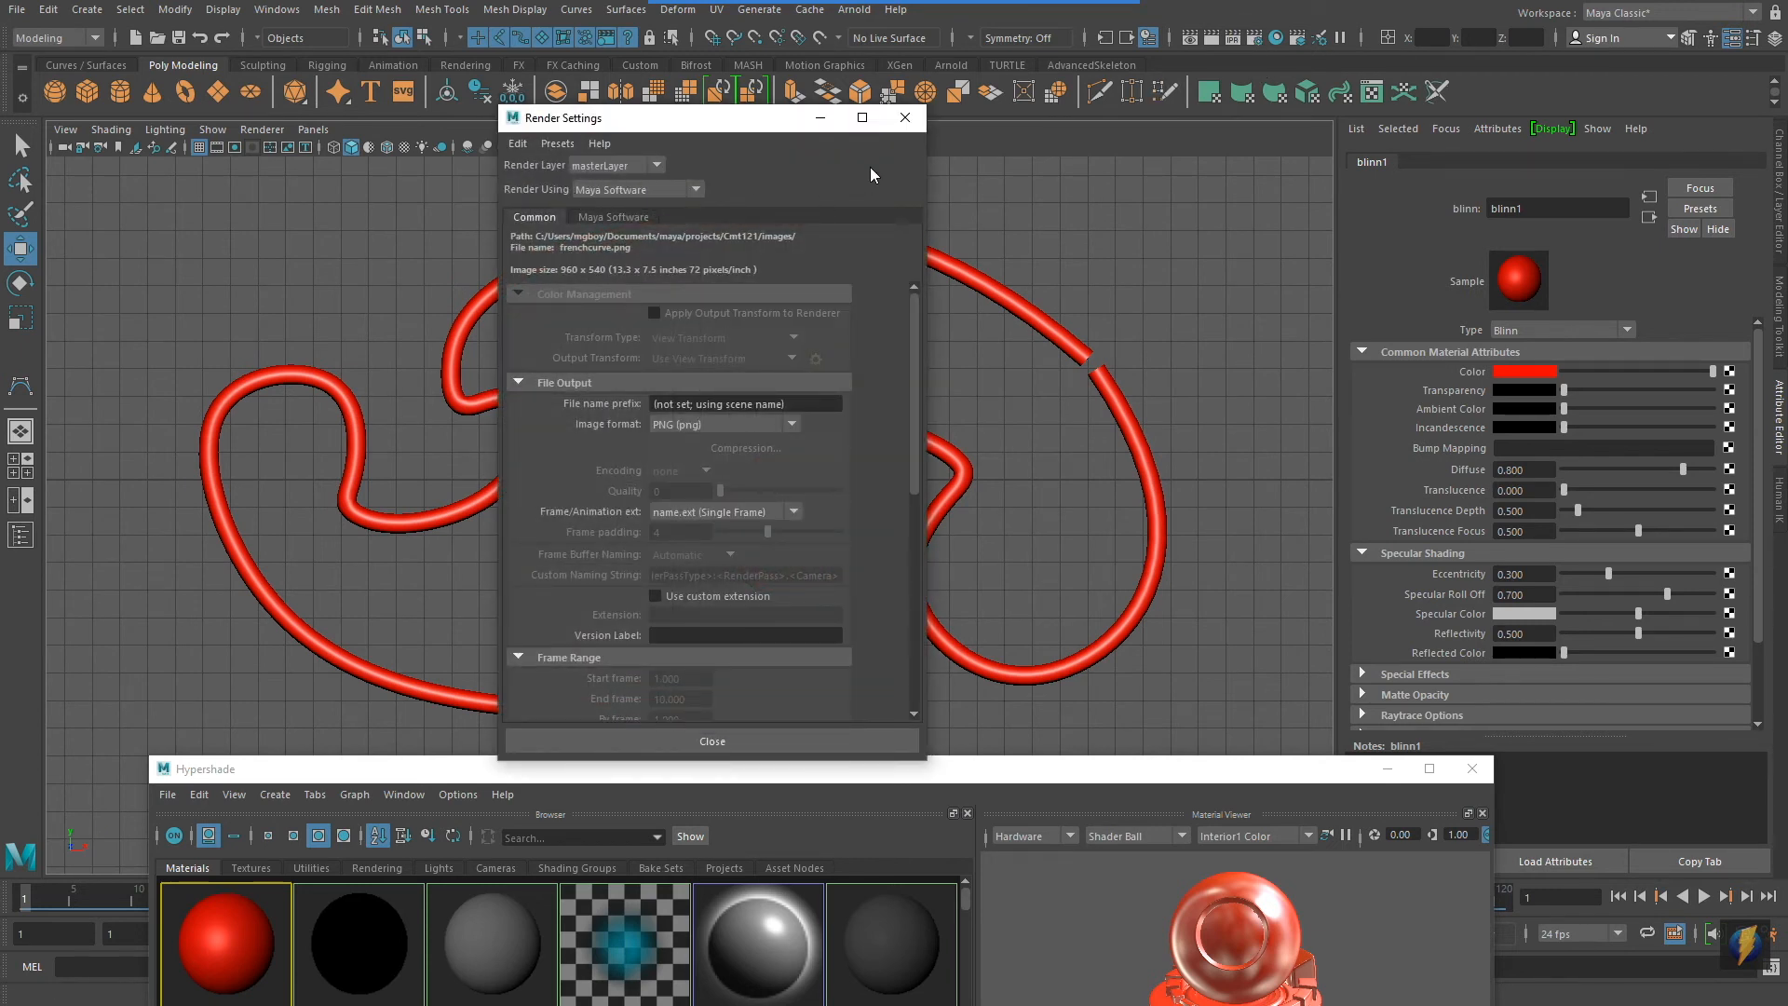
{"action": "left_click", "coordinate": [904, 118]}
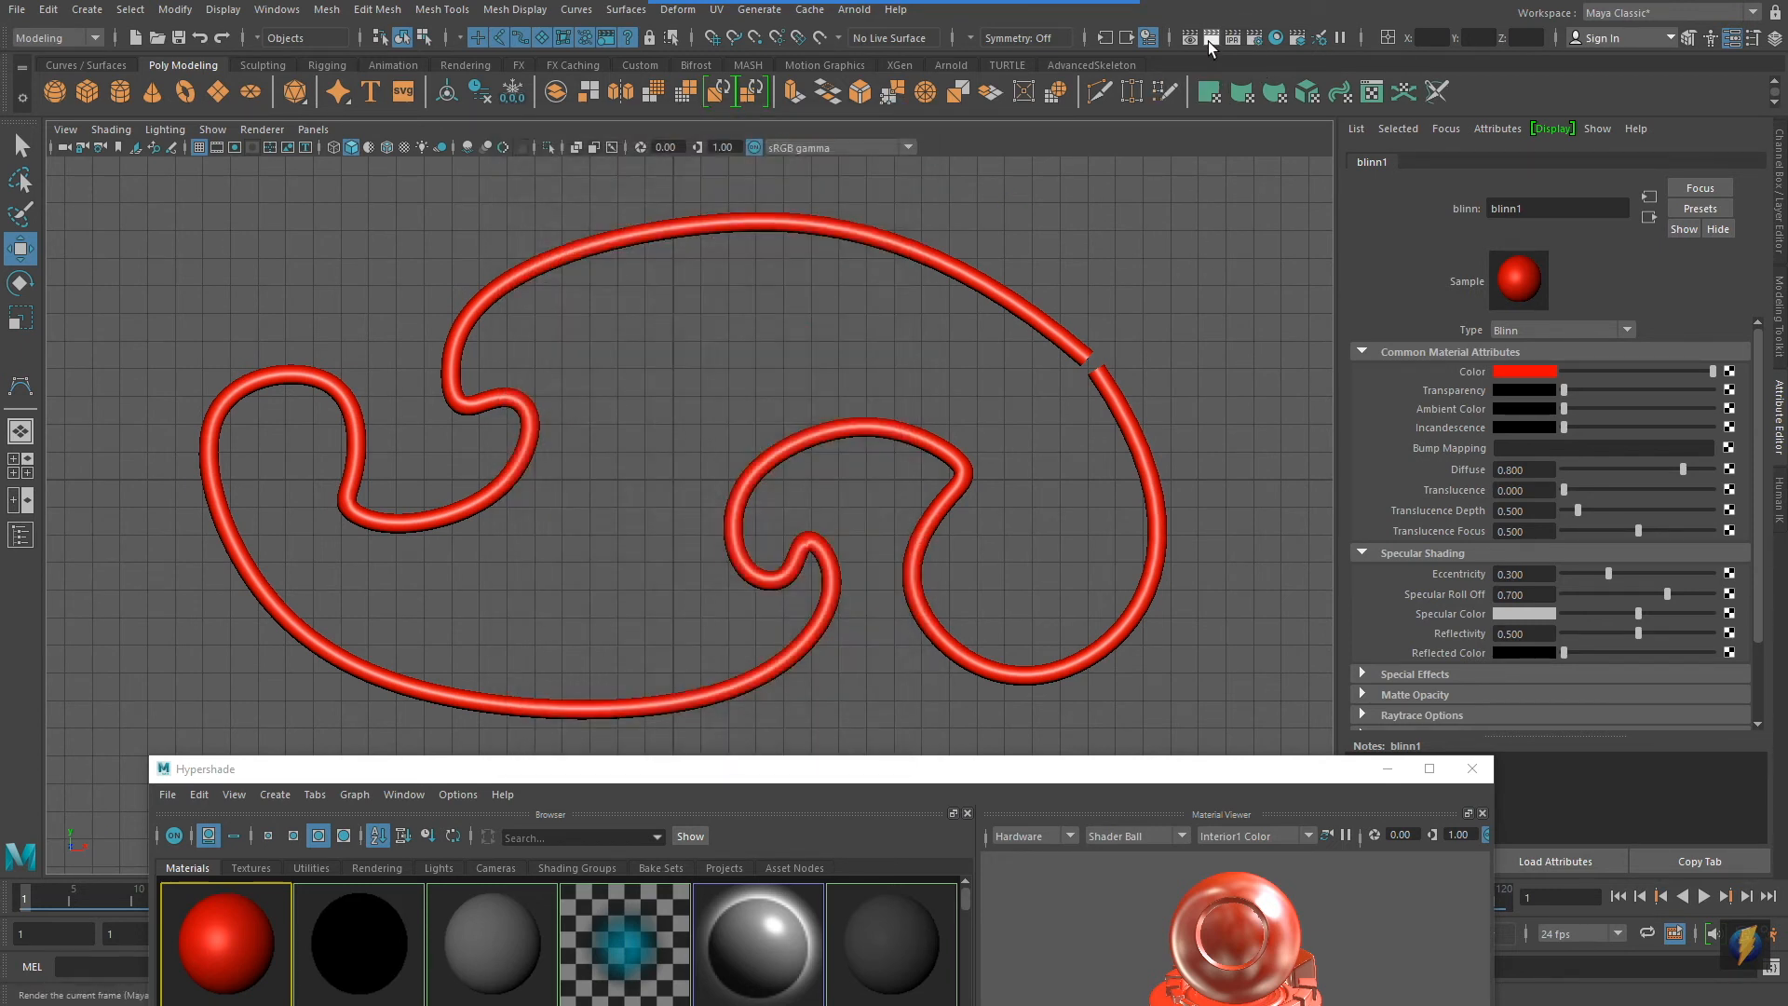
{"action": "left_click", "coordinate": [1210, 37]}
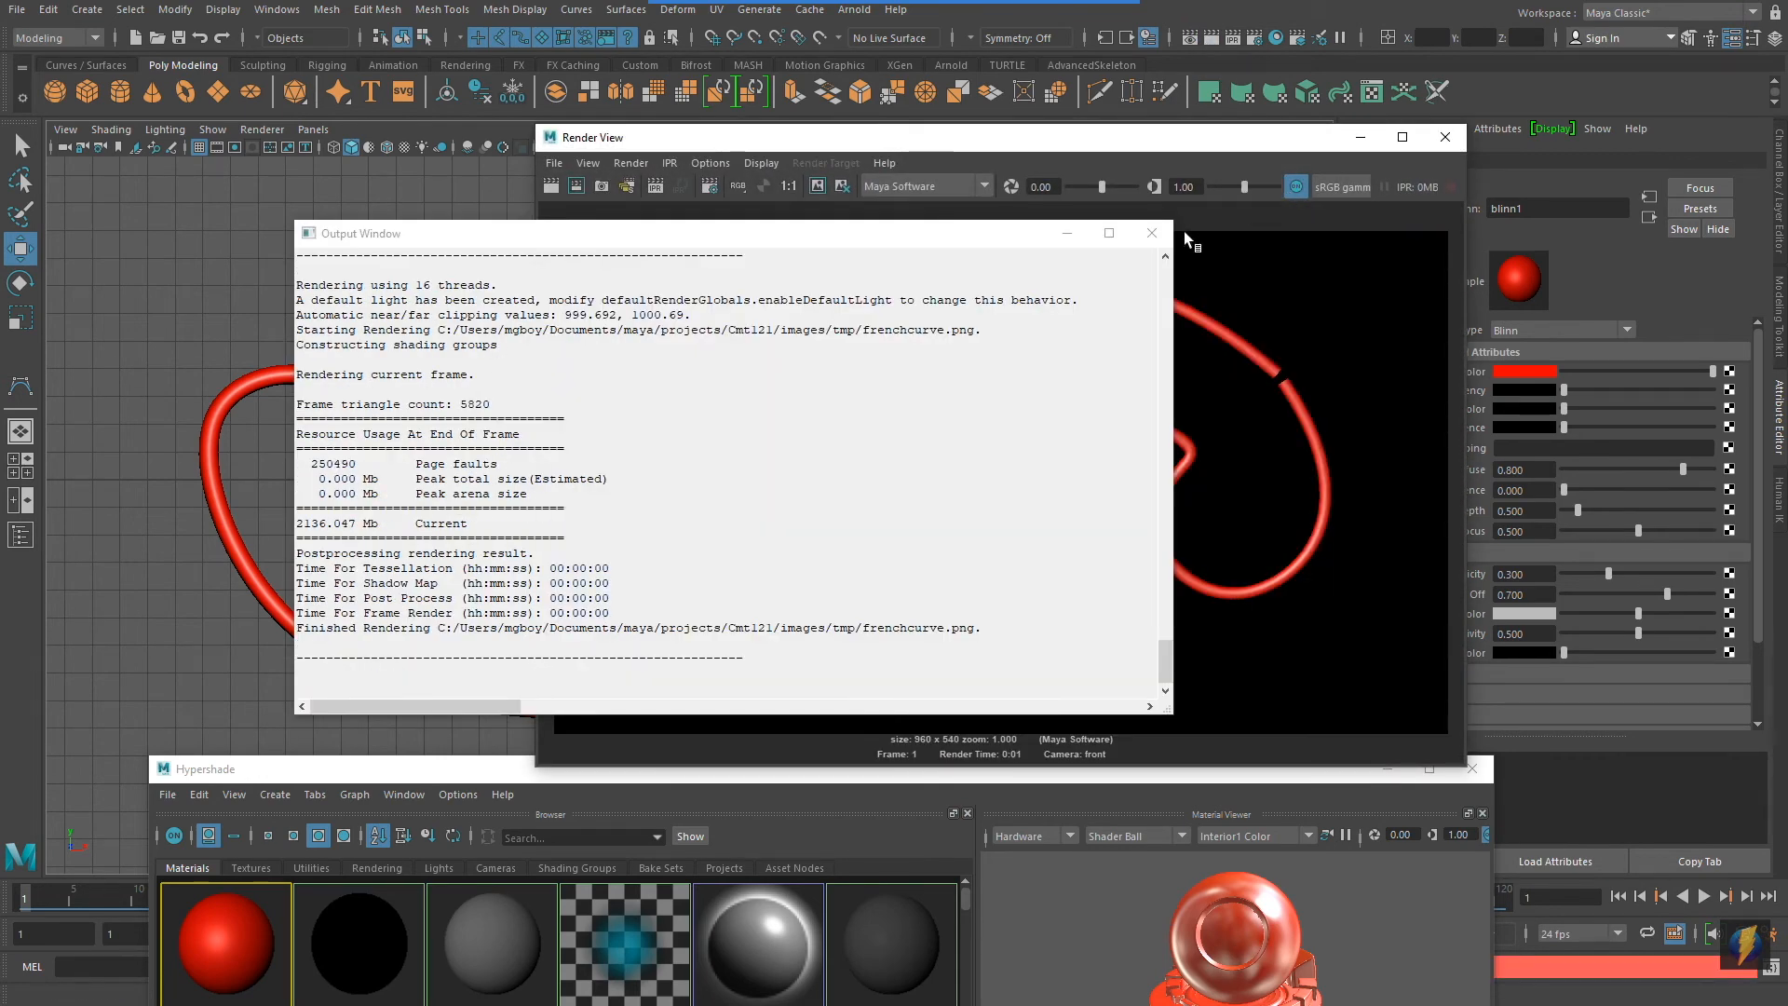
{"action": "left_click", "coordinate": [1158, 234]}
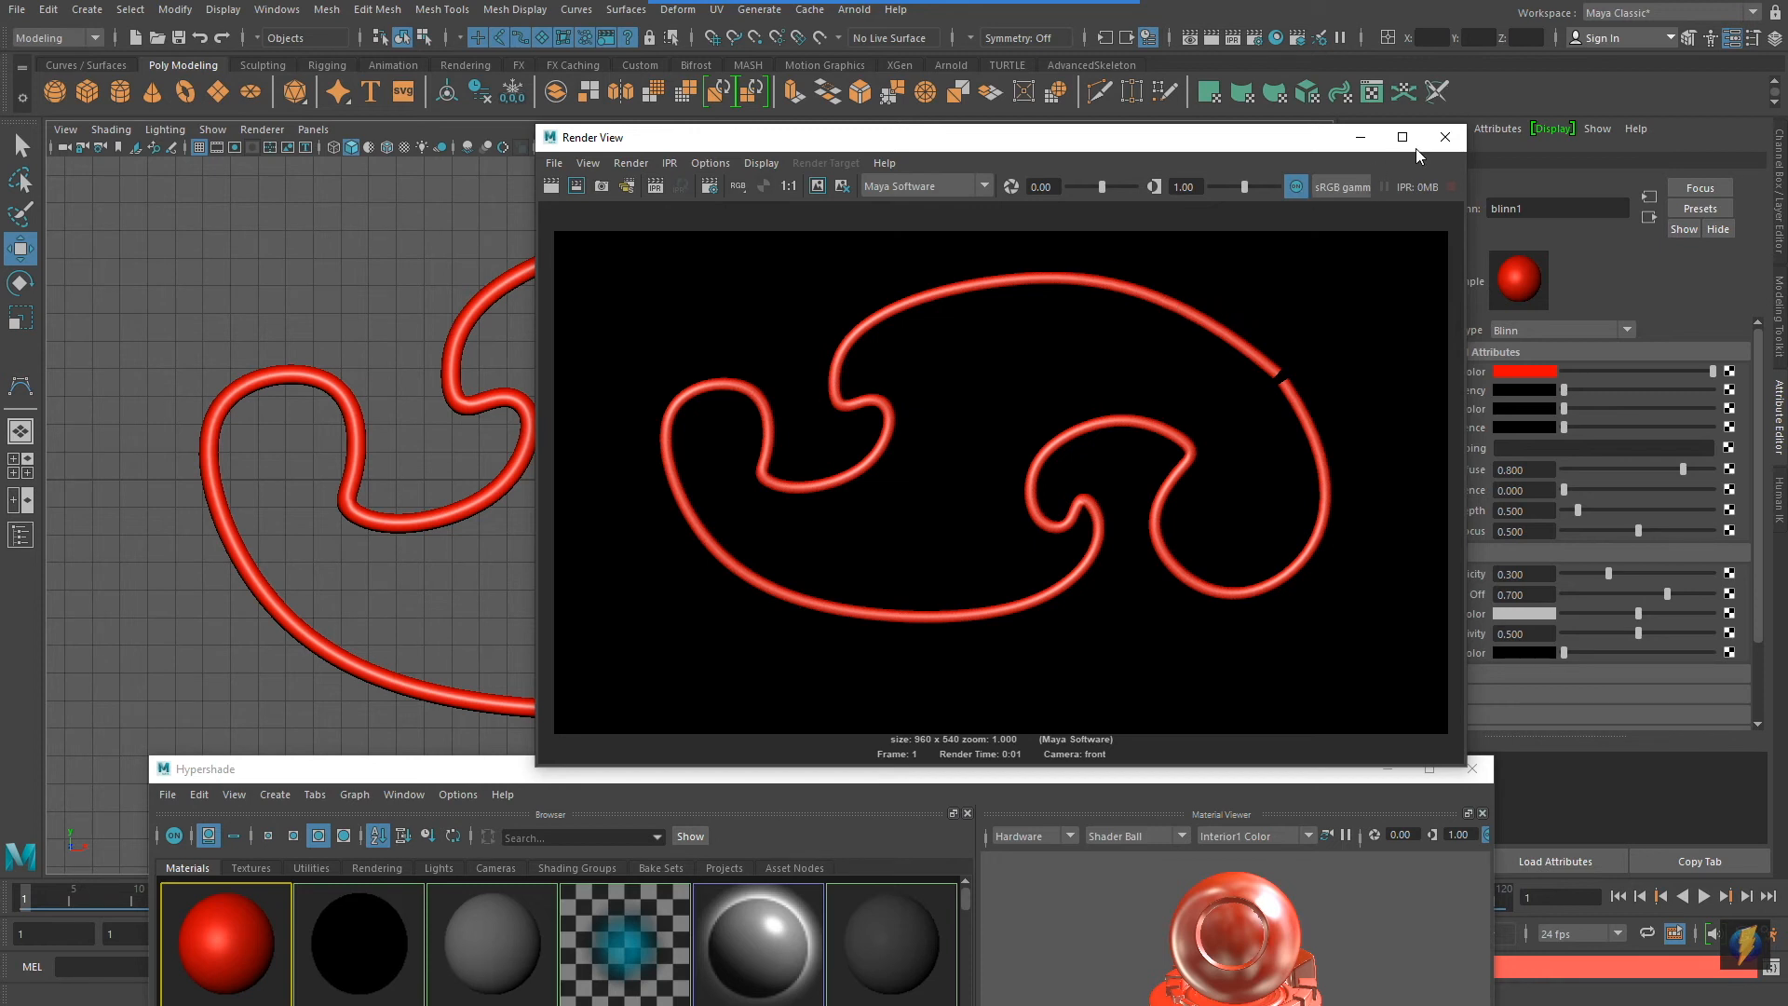
Keep the rendered image of the red tube in the Render View
{"action": "left_click", "coordinate": [818, 187]}
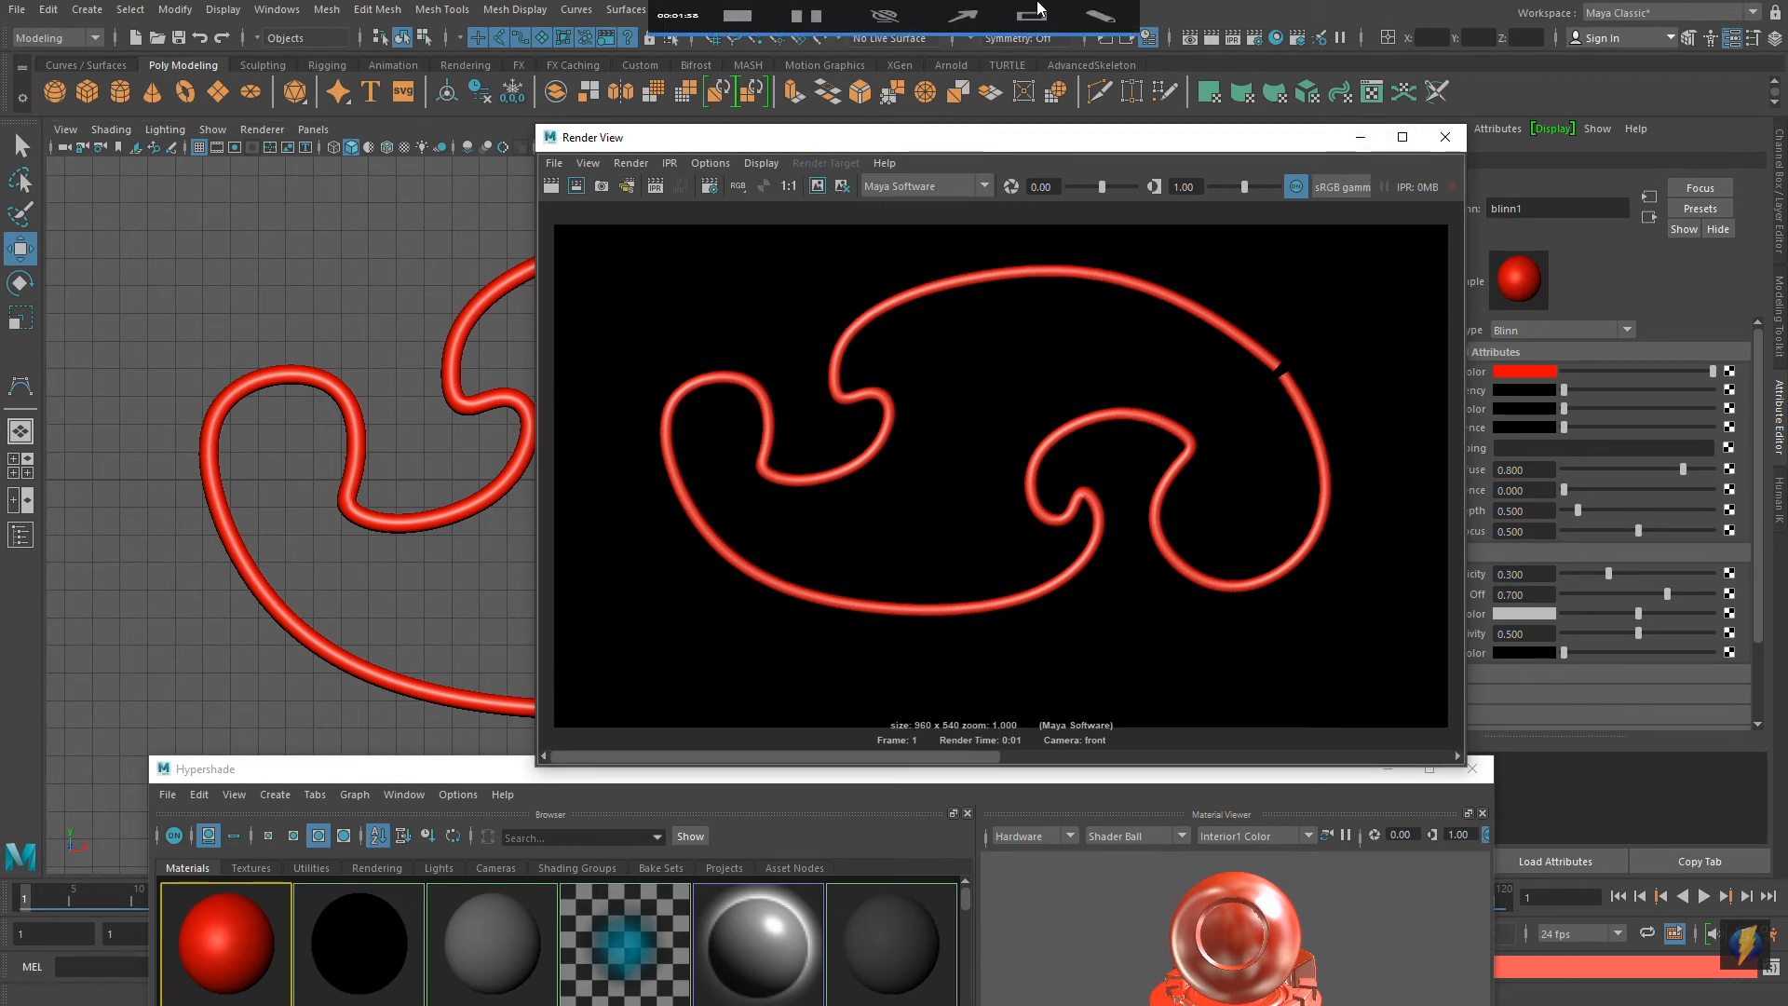
{"action": "left_click", "coordinate": [962, 36]}
{"action": "mouse_move", "coordinate": [825, 568]}
{"action": "left_mouse_down"}
{"action": "mouse_move", "coordinate": [854, 380]}
{"action": "mouse_move", "coordinate": [817, 190]}
{"action": "left_mouse_up"}
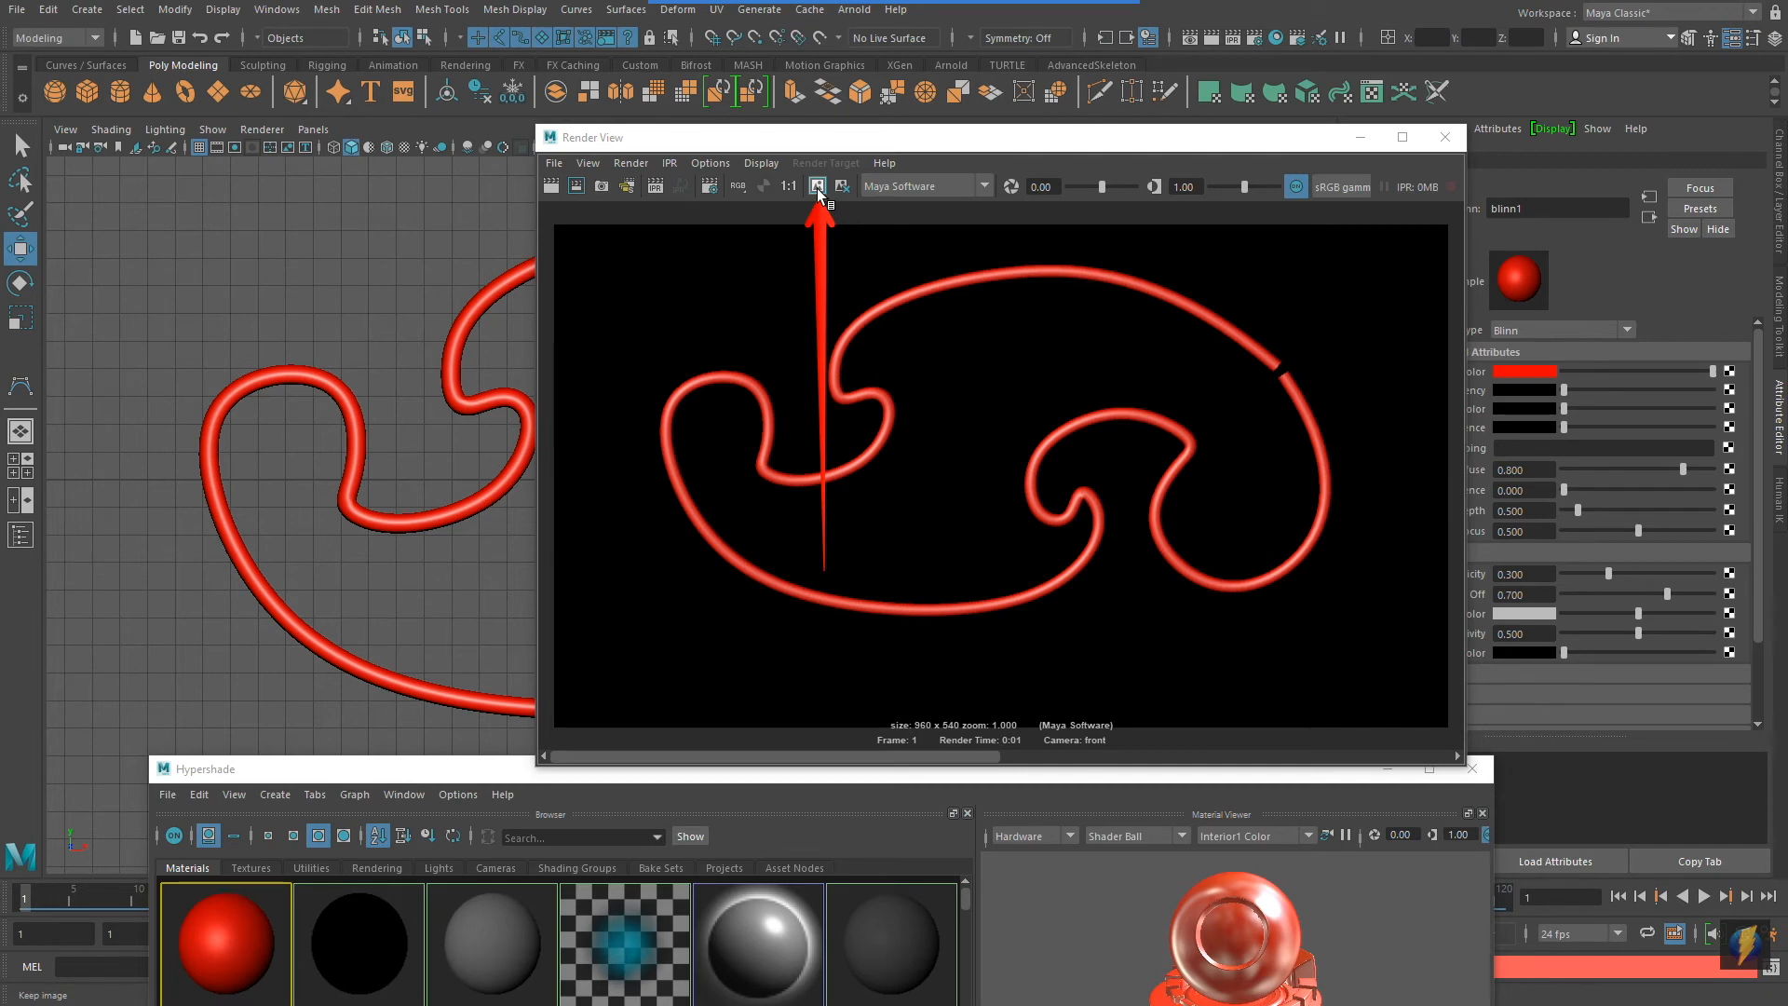
Close the render window and darken the Blinn material's color to a very dark red
{"action": "left_click", "coordinate": [1444, 137]}
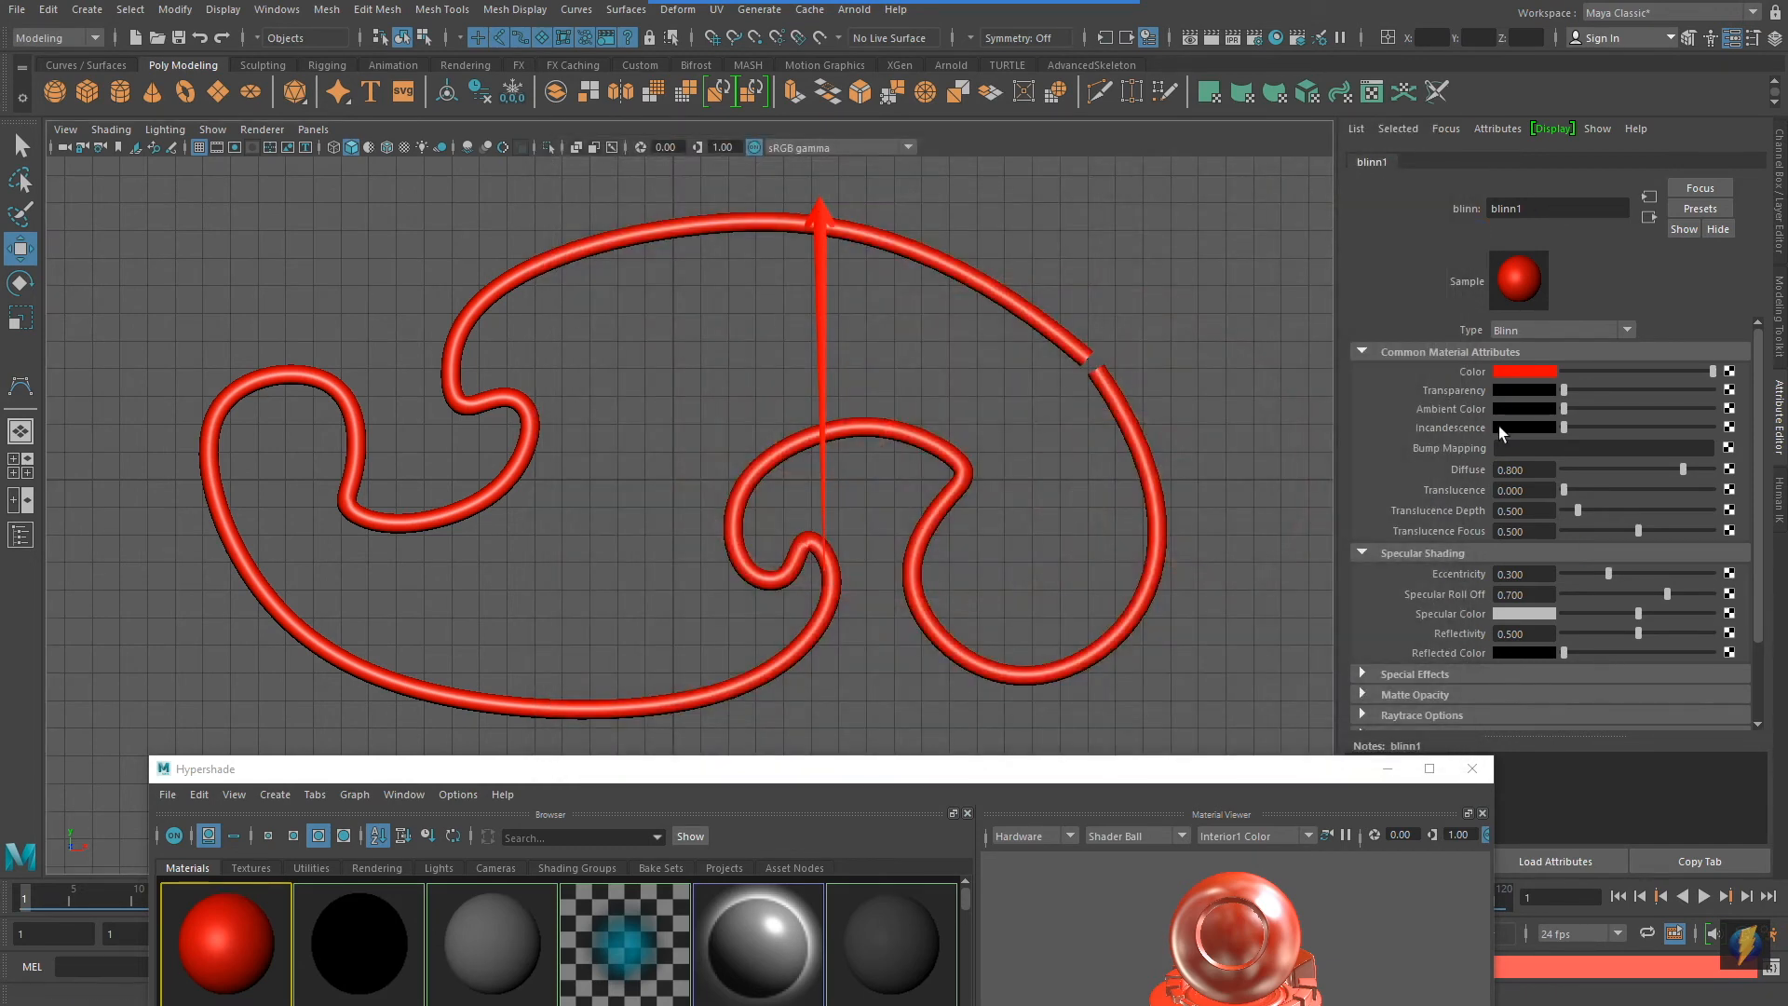
{"action": "middle_click_drag", "start_coordinate": [992, 417], "coordinate": [986, 382], "text": "alt"}
{"action": "right_click_drag", "start_coordinate": [1069, 354], "coordinate": [1098, 358], "text": "alt"}
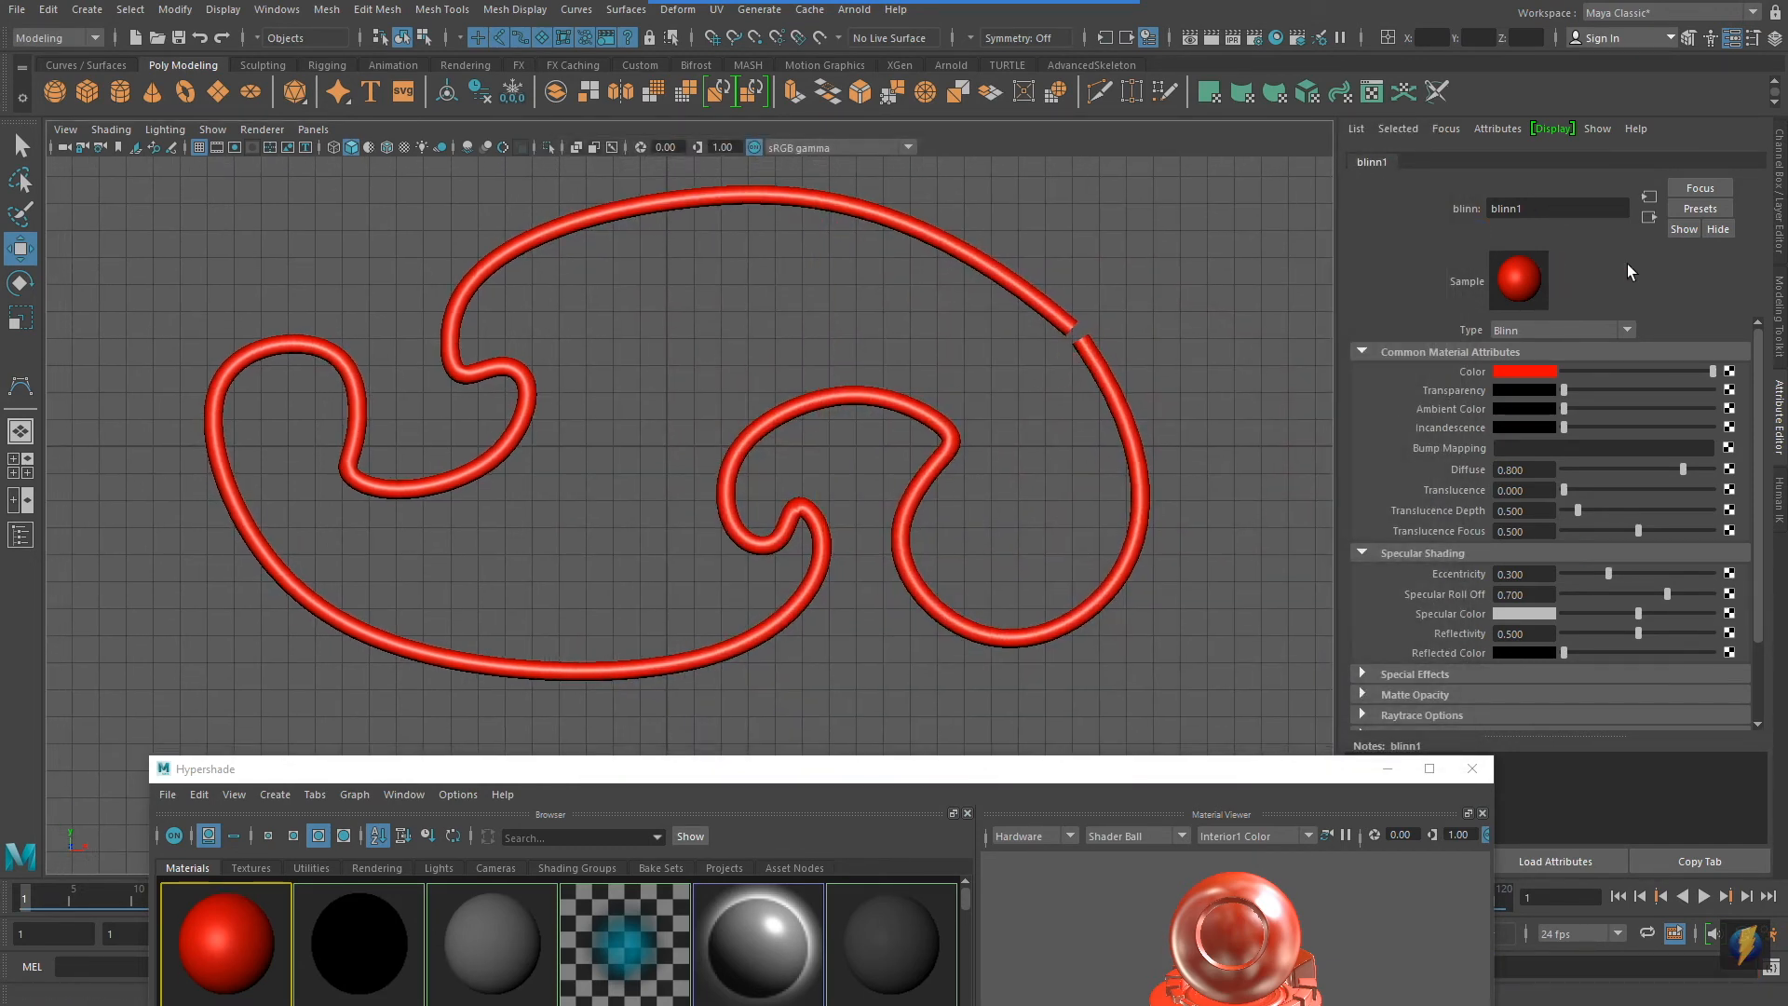
{"action": "left_click_drag", "start_coordinate": [1712, 371], "coordinate": [1582, 377]}
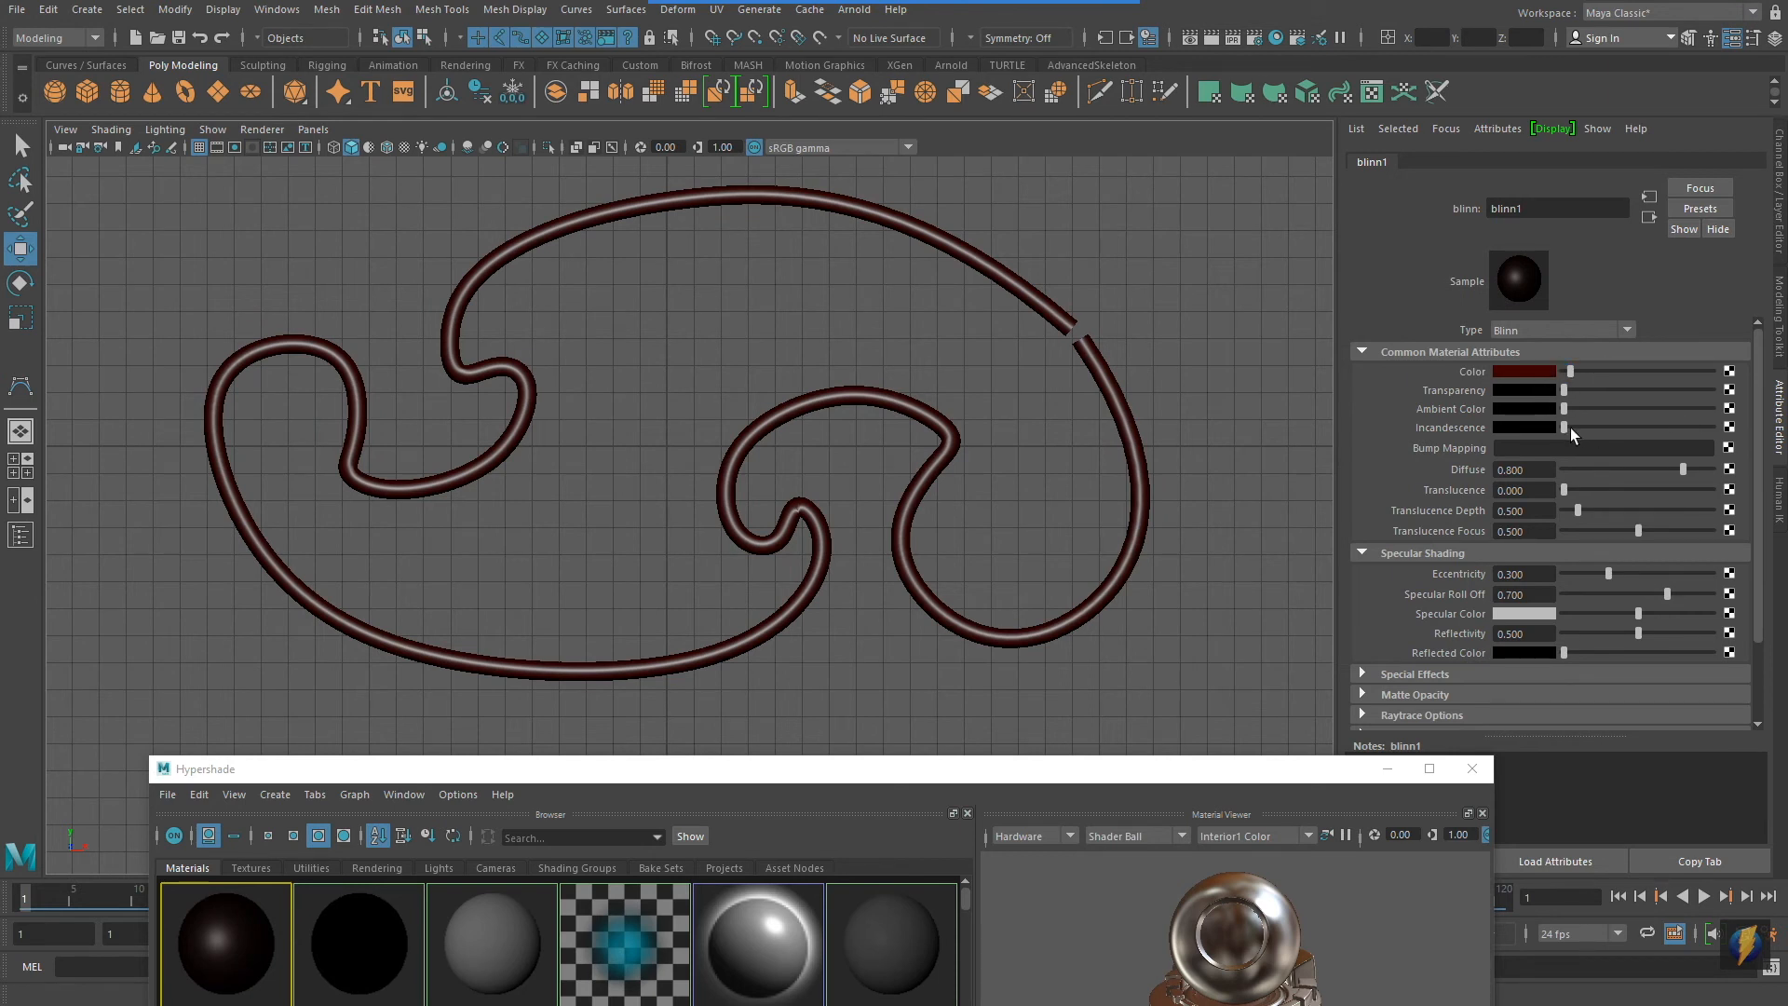
Set the Blinn material's incandescence to bright red
{"action": "left_click_drag", "start_coordinate": [1103, 244], "coordinate": [1411, 426]}
{"action": "left_click", "coordinate": [1524, 428]}
{"action": "left_click", "coordinate": [1459, 383]}
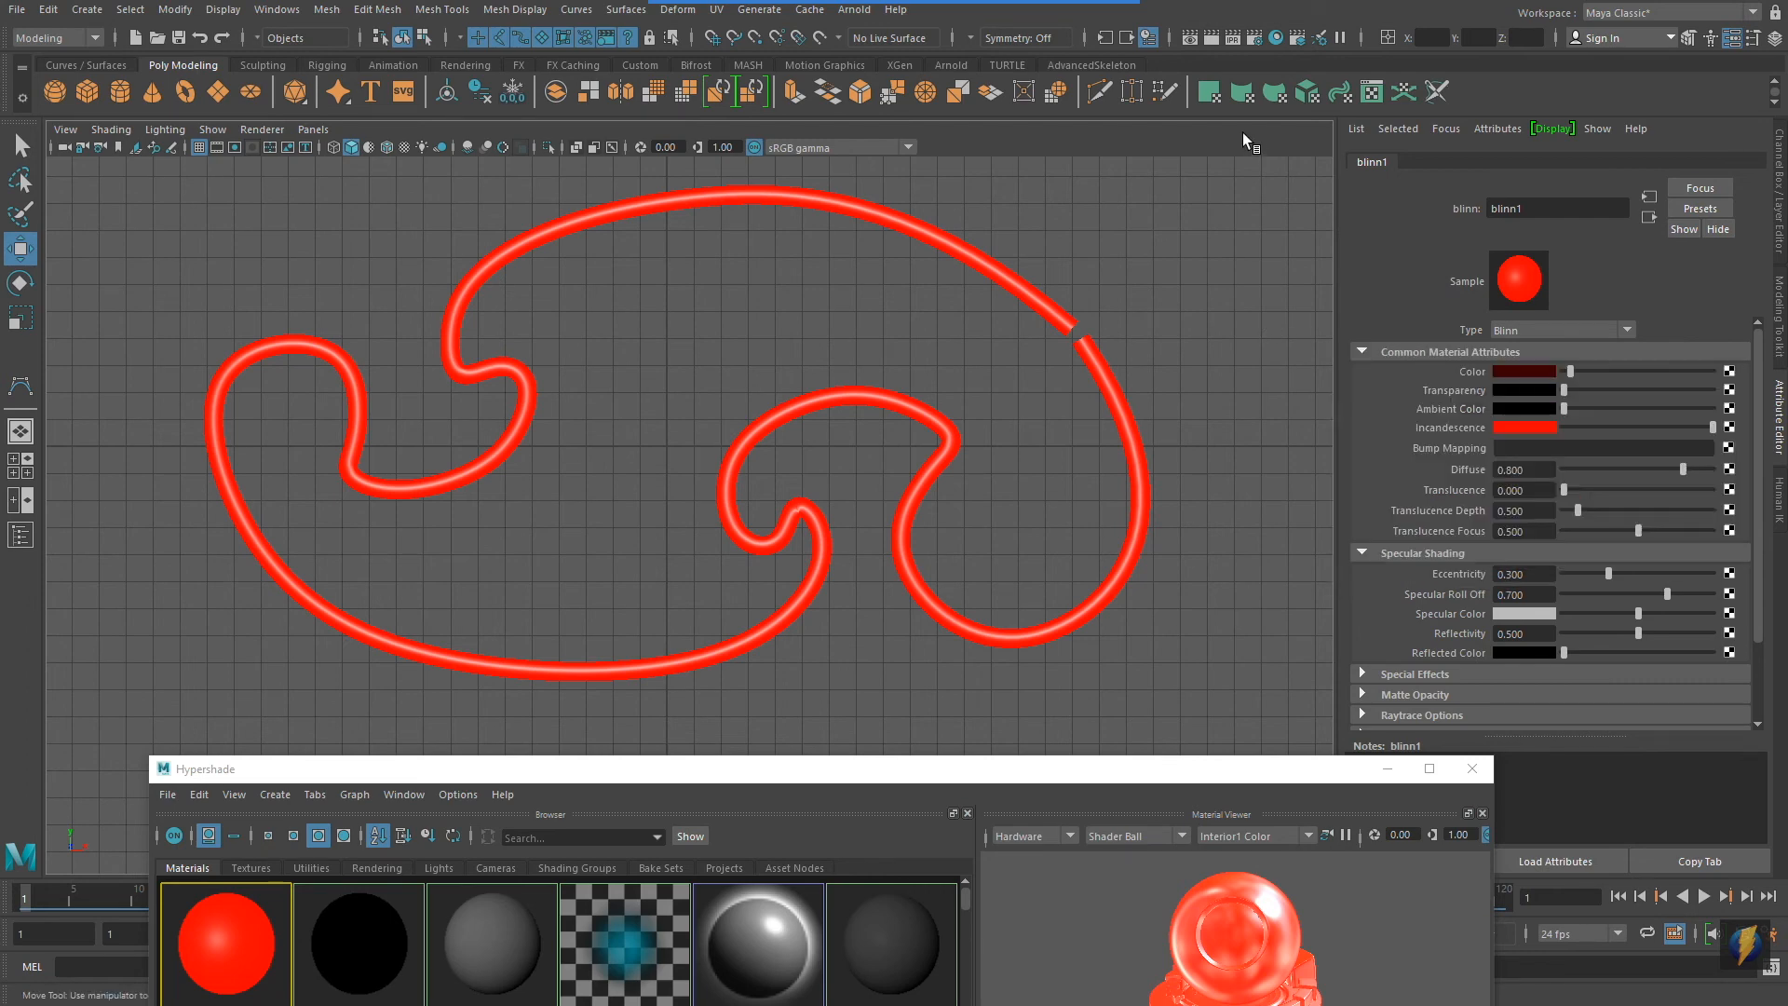
Render the incandescent tube with Maya Software and compare the result with the previously kept image
{"action": "left_click", "coordinate": [1214, 37]}
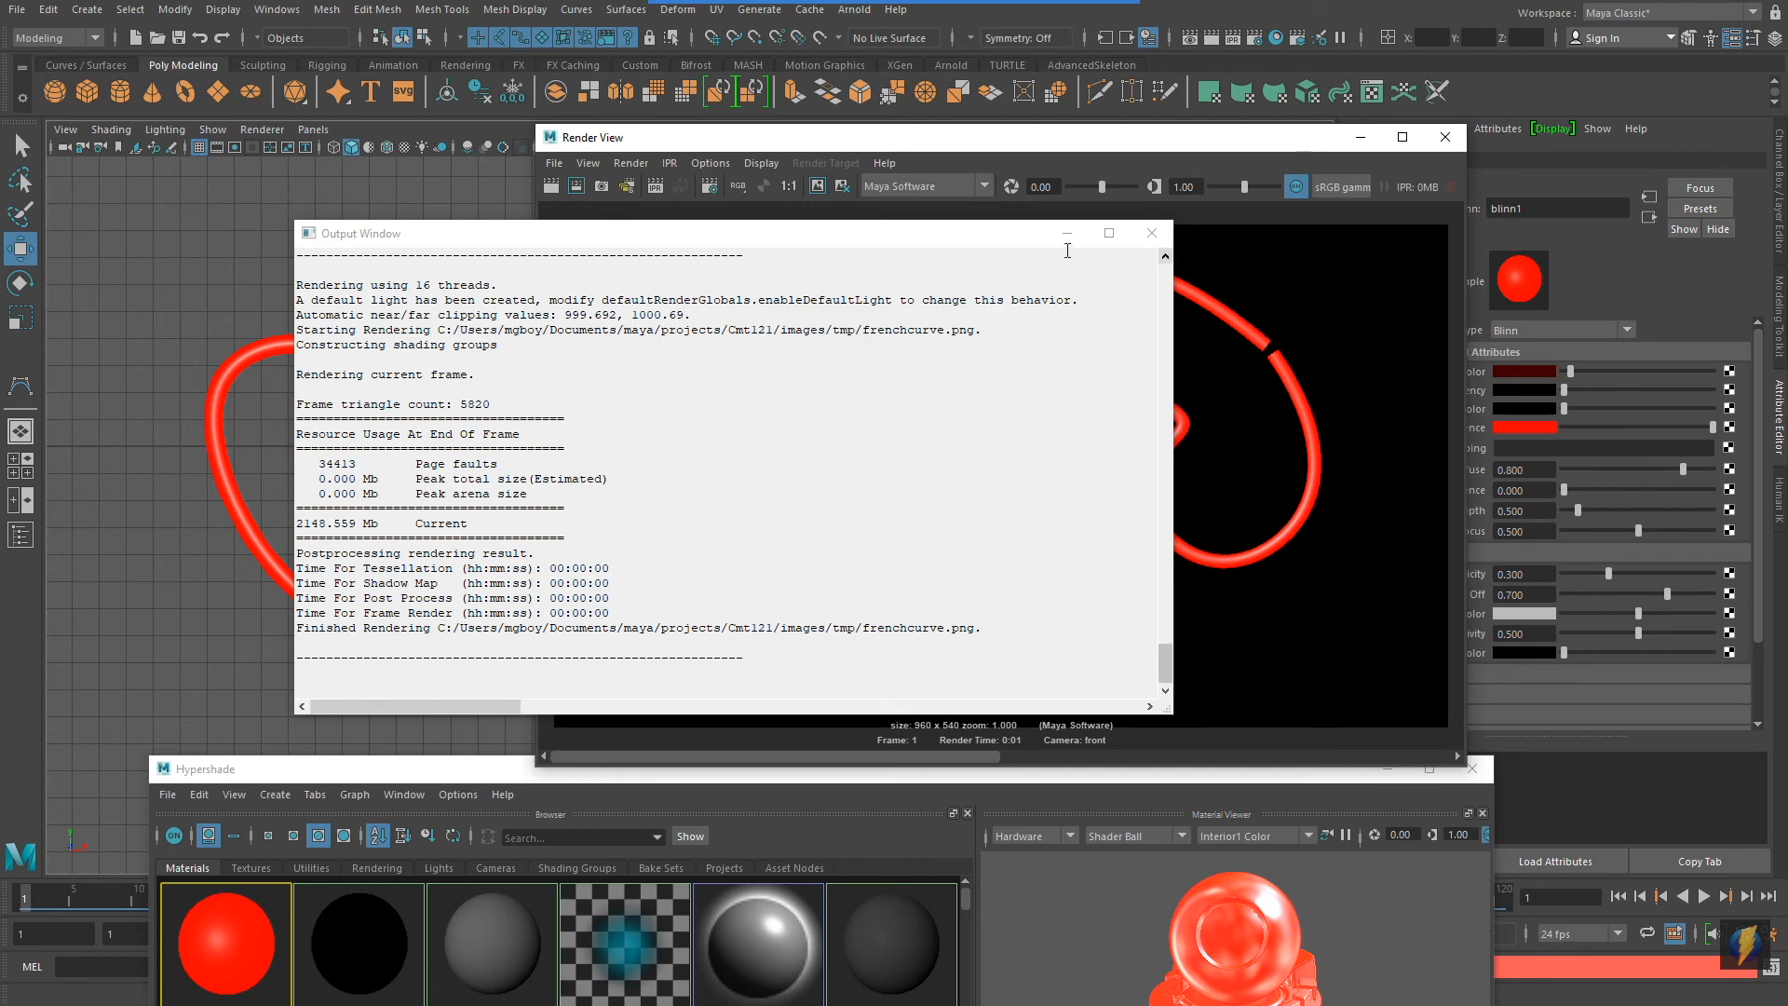
{"action": "left_click_drag", "start_coordinate": [1137, 227], "coordinate": [926, 564]}
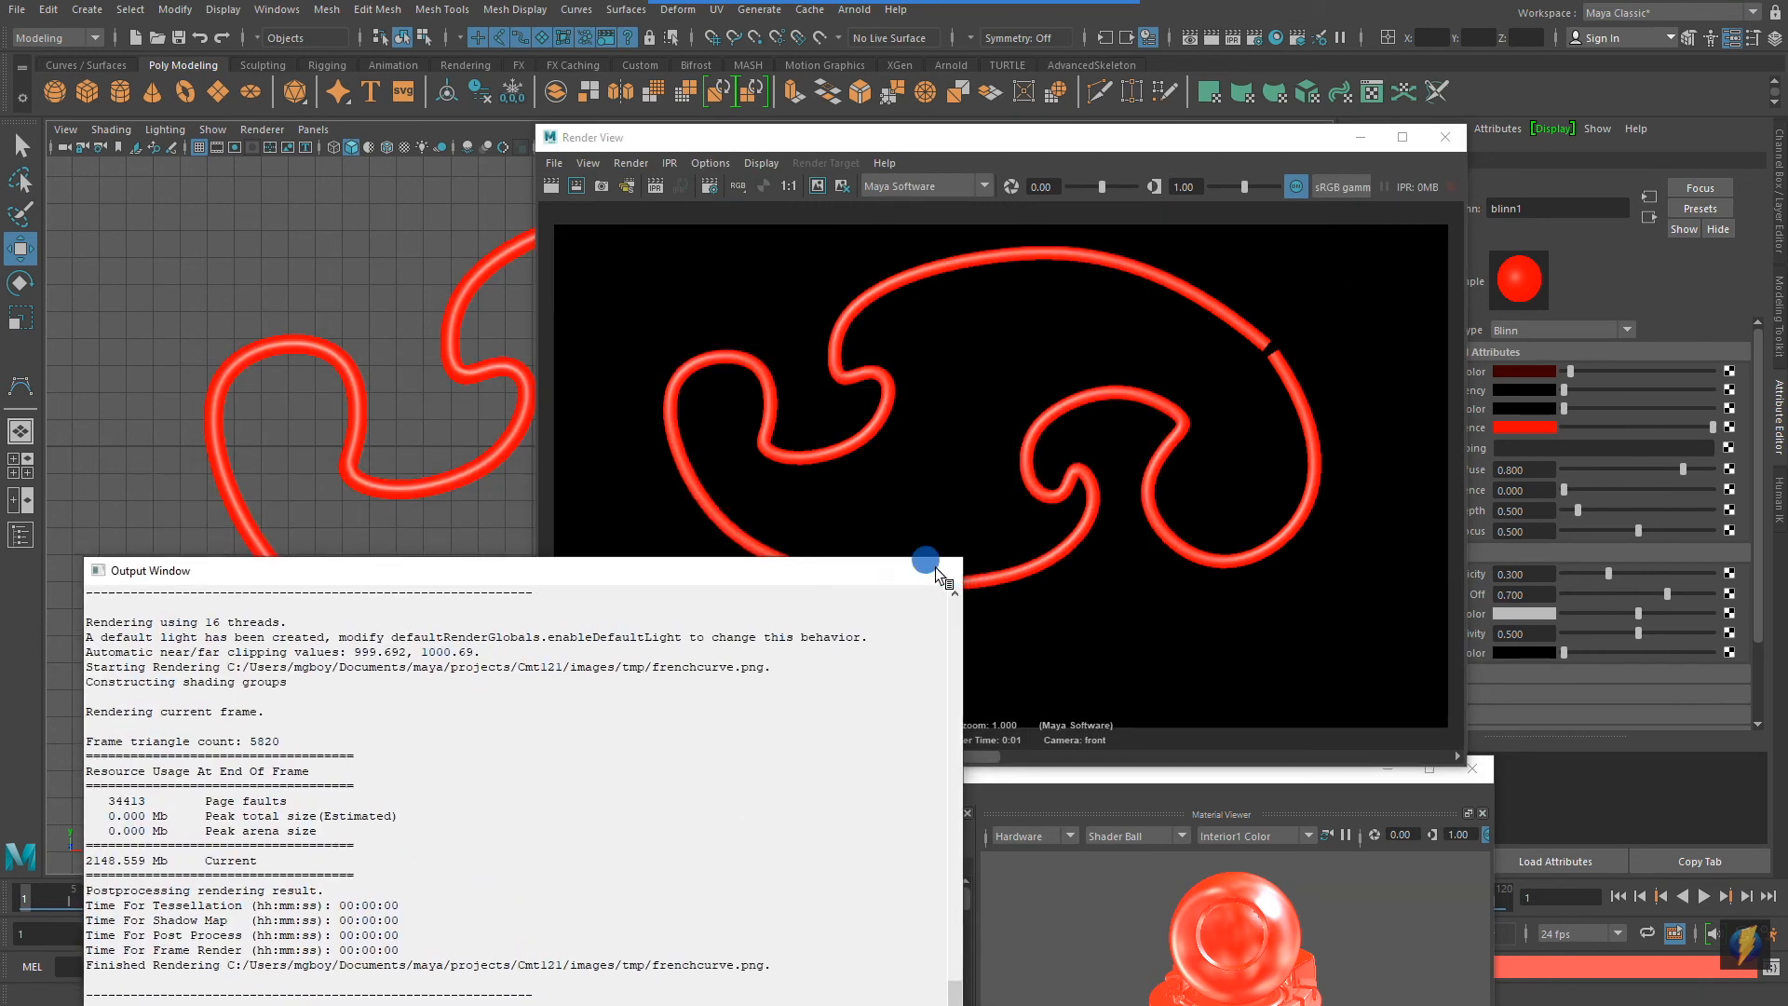
{"action": "left_click", "coordinate": [825, 140]}
{"action": "left_click_drag", "start_coordinate": [828, 754], "coordinate": [1361, 756]}
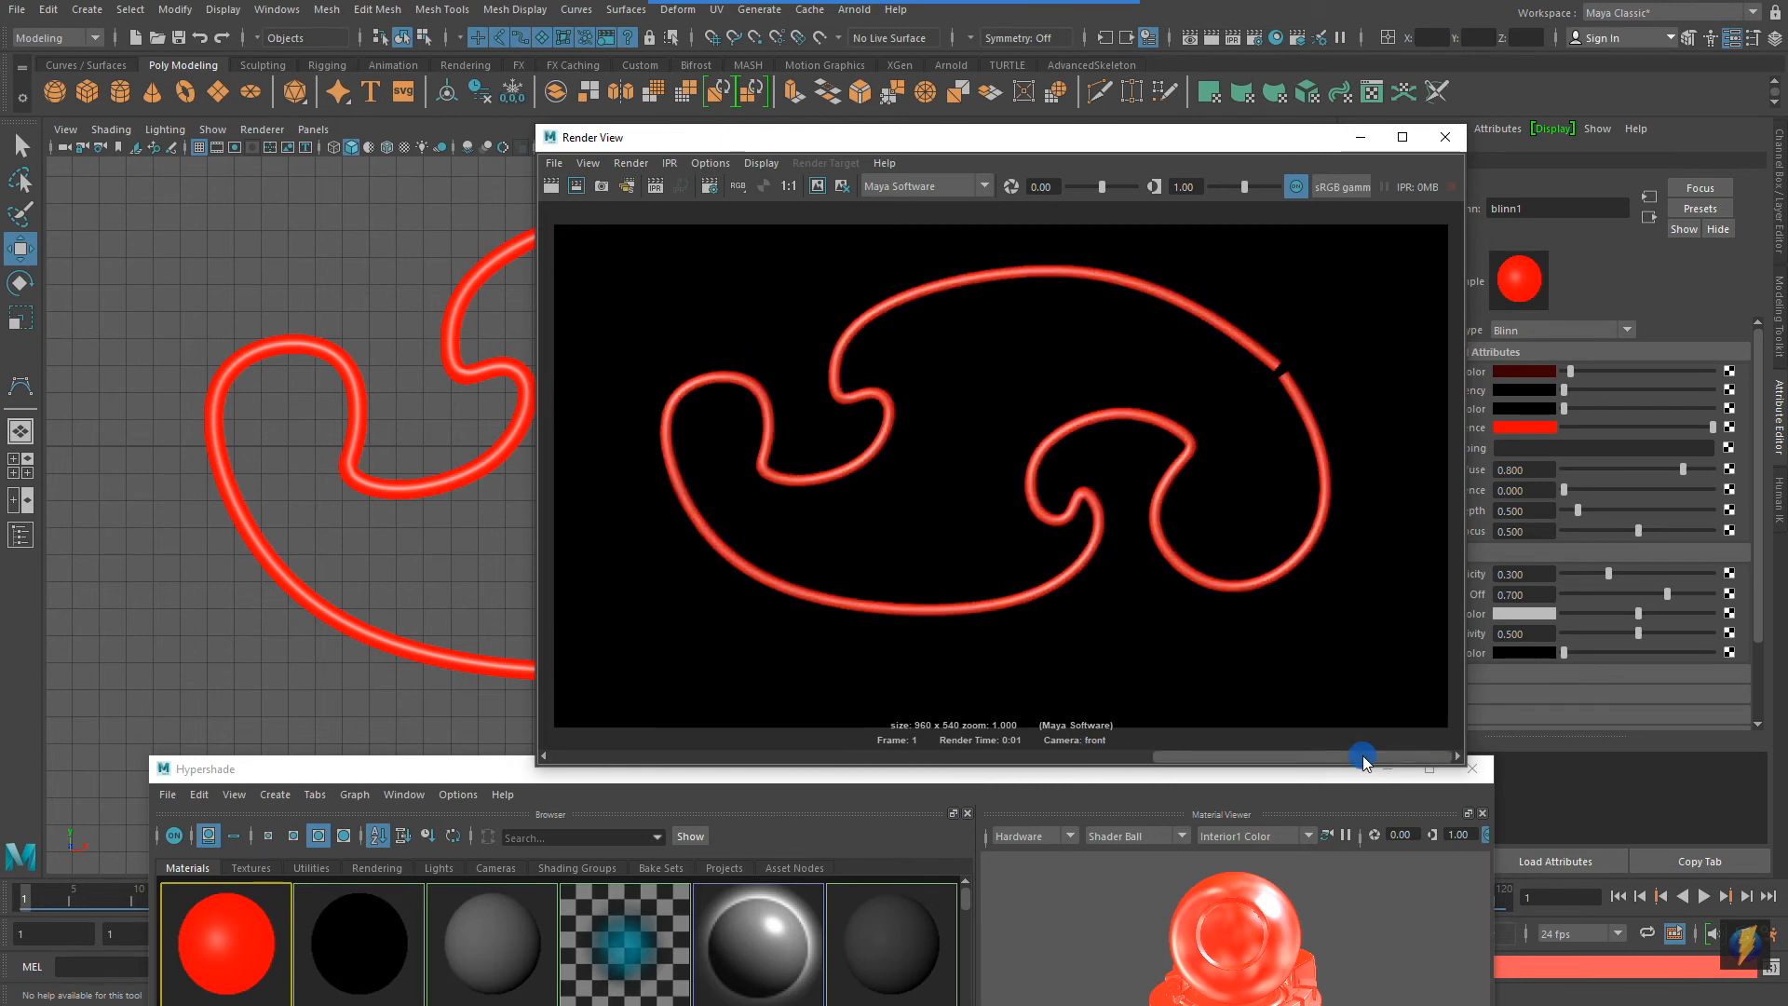
{"action": "left_click_drag", "start_coordinate": [1361, 756], "coordinate": [1127, 763]}
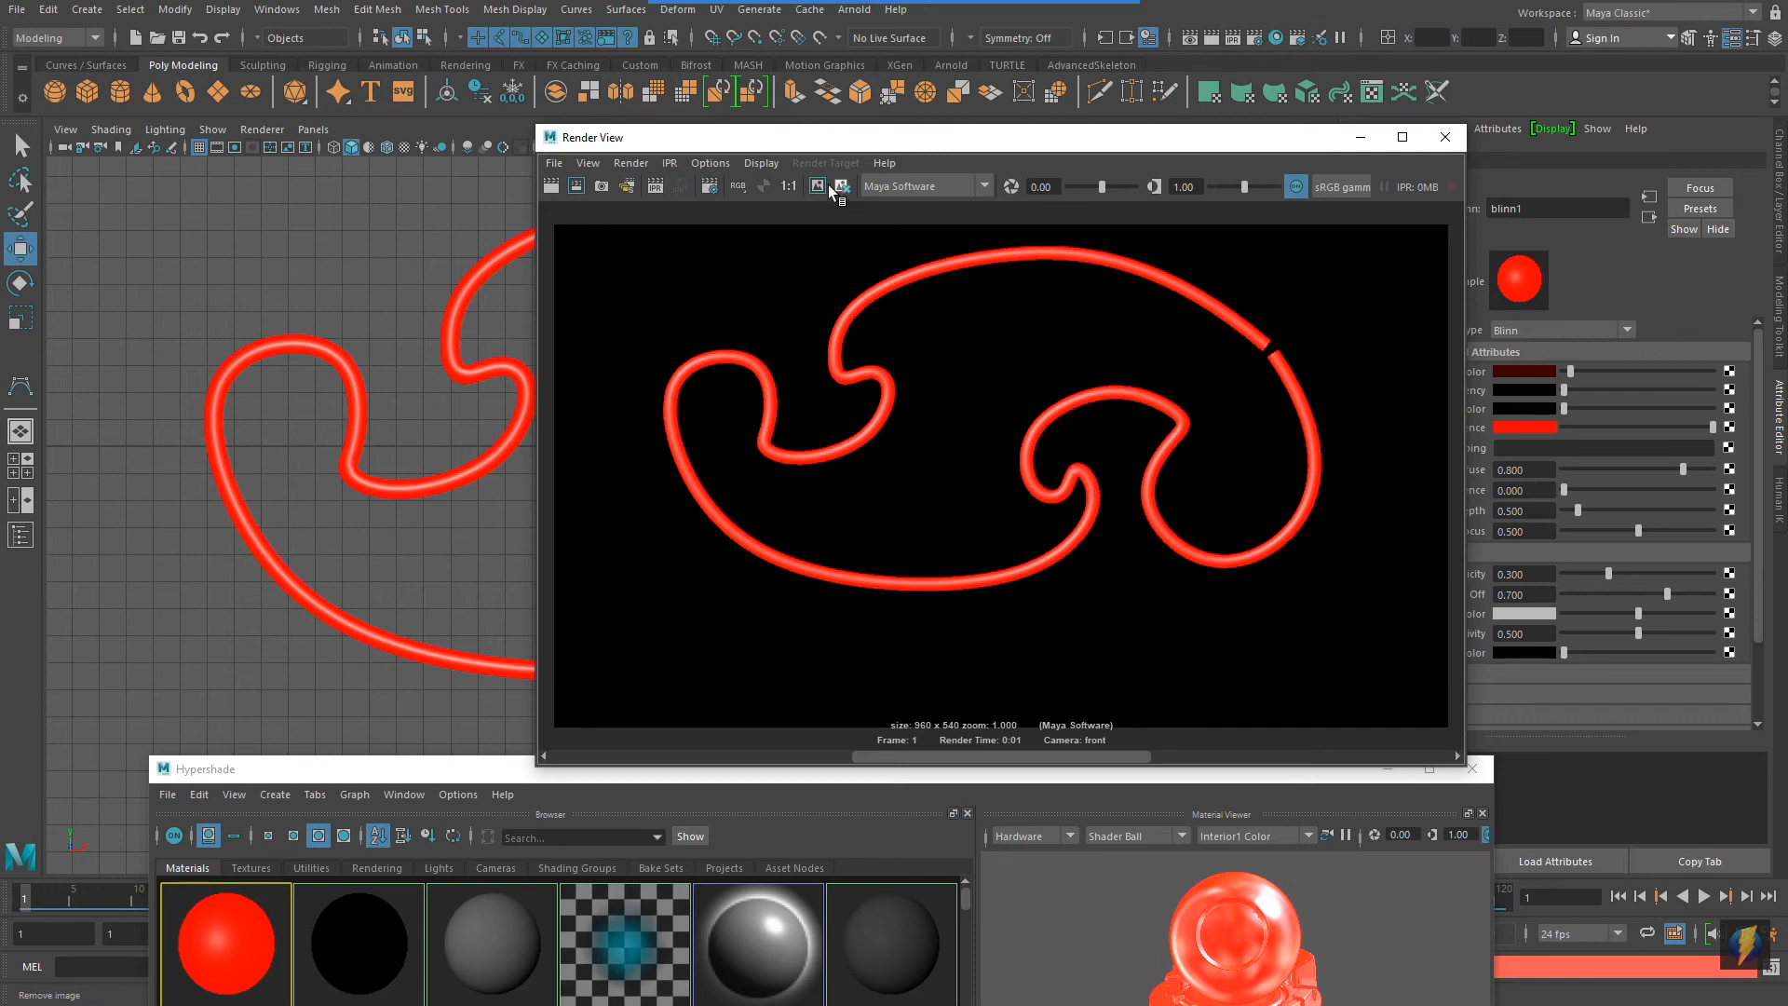
{"action": "left_click", "coordinate": [1360, 138]}
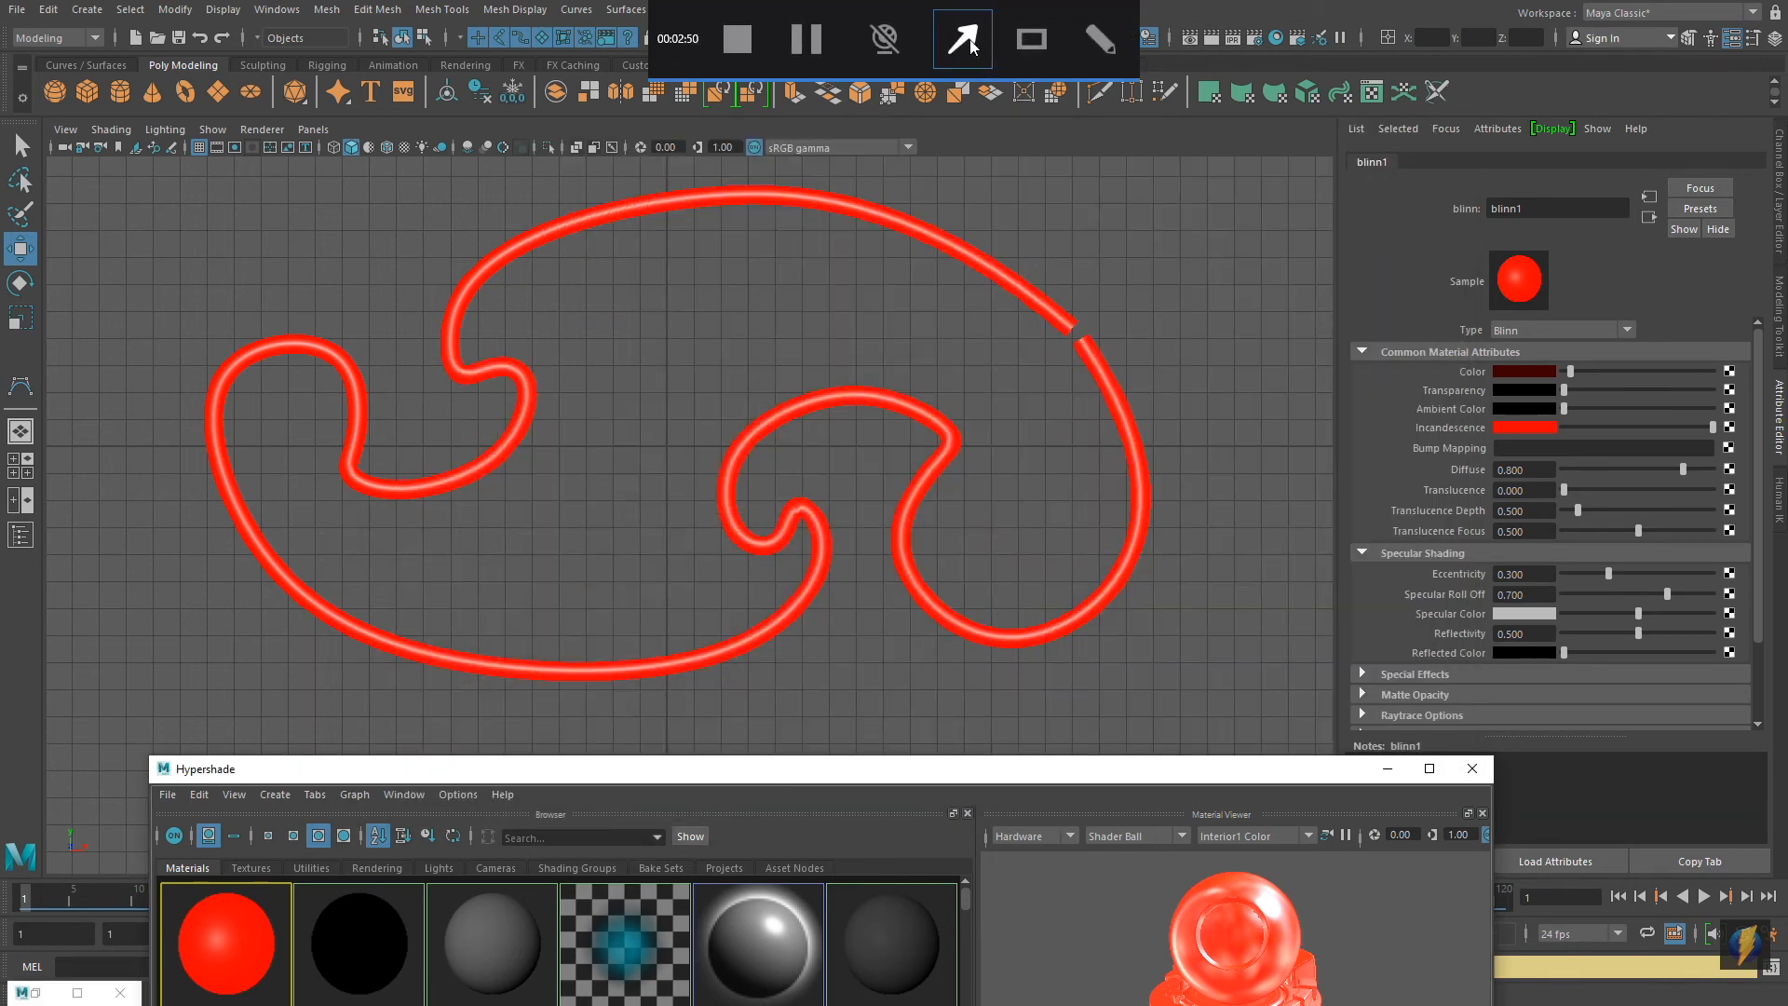
Expand the Blinn material's special effects and set the glow intensity to 0.5
{"action": "mouse_move", "coordinate": [1087, 246]}
{"action": "left_mouse_down"}
{"action": "mouse_move", "coordinate": [1316, 618]}
{"action": "mouse_move", "coordinate": [1421, 671]}
{"action": "left_mouse_up"}
{"action": "left_click", "coordinate": [1365, 673]}
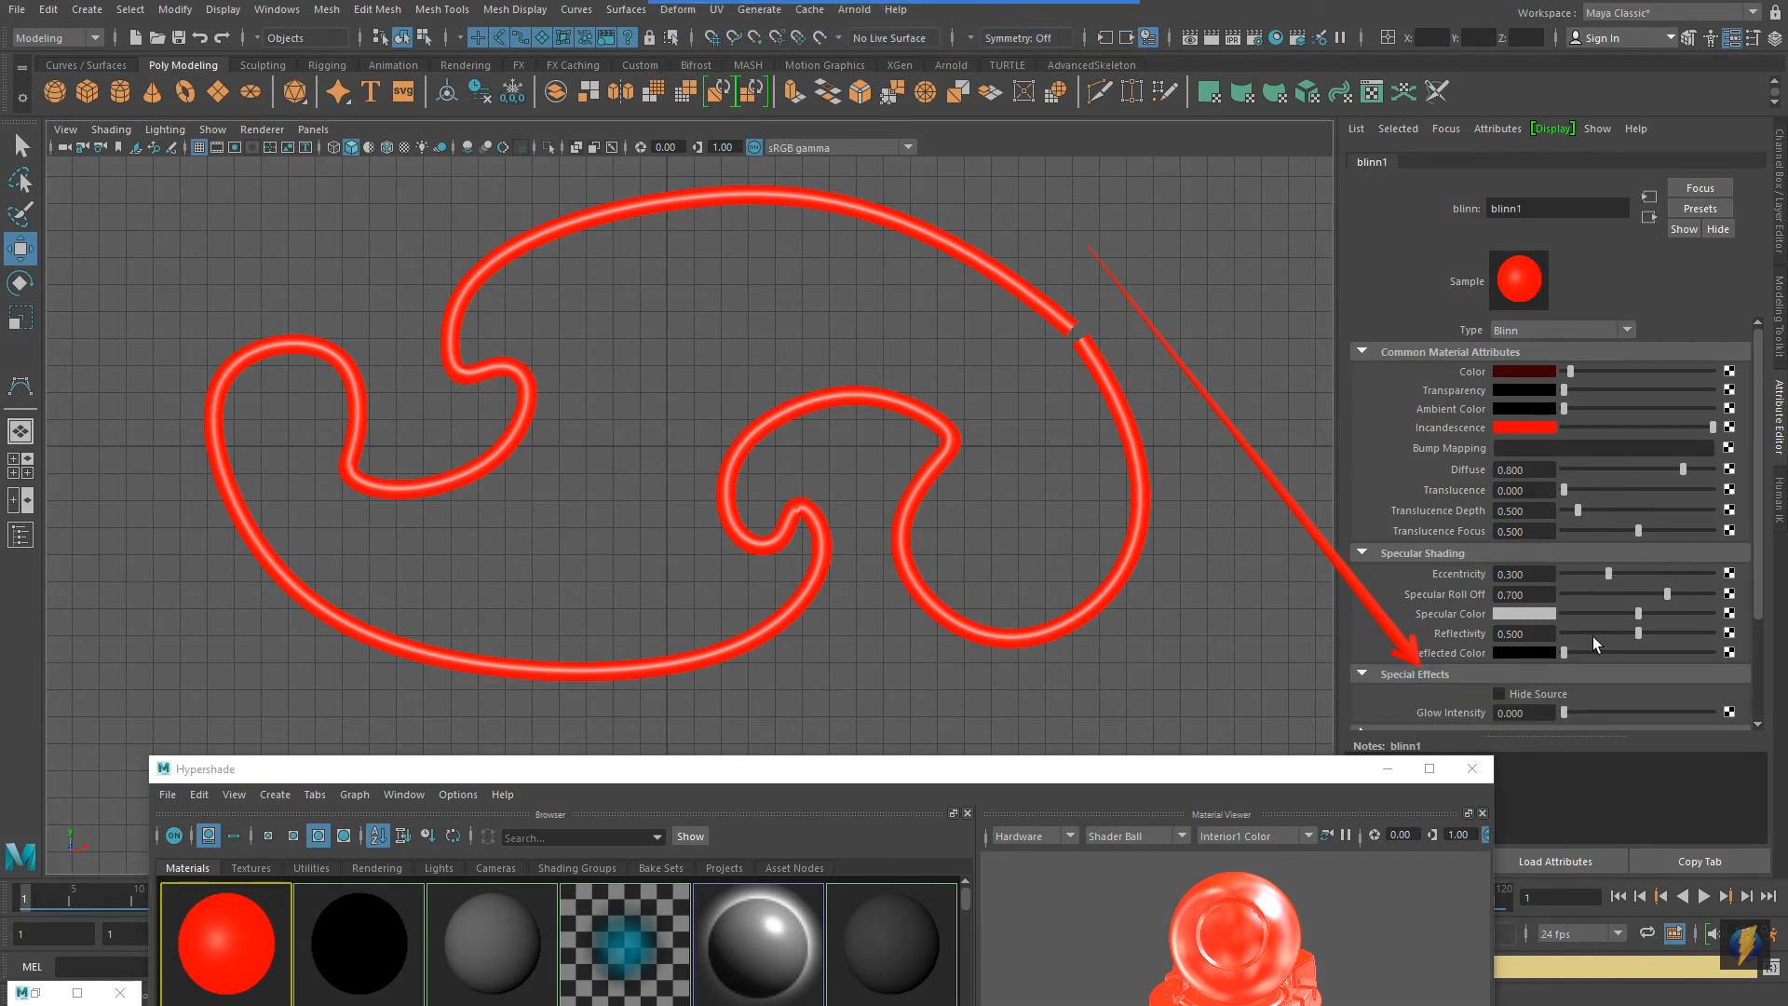
{"action": "scroll", "coordinate": [1639, 607], "scroll_direction": "down", "scroll_amount": 3}
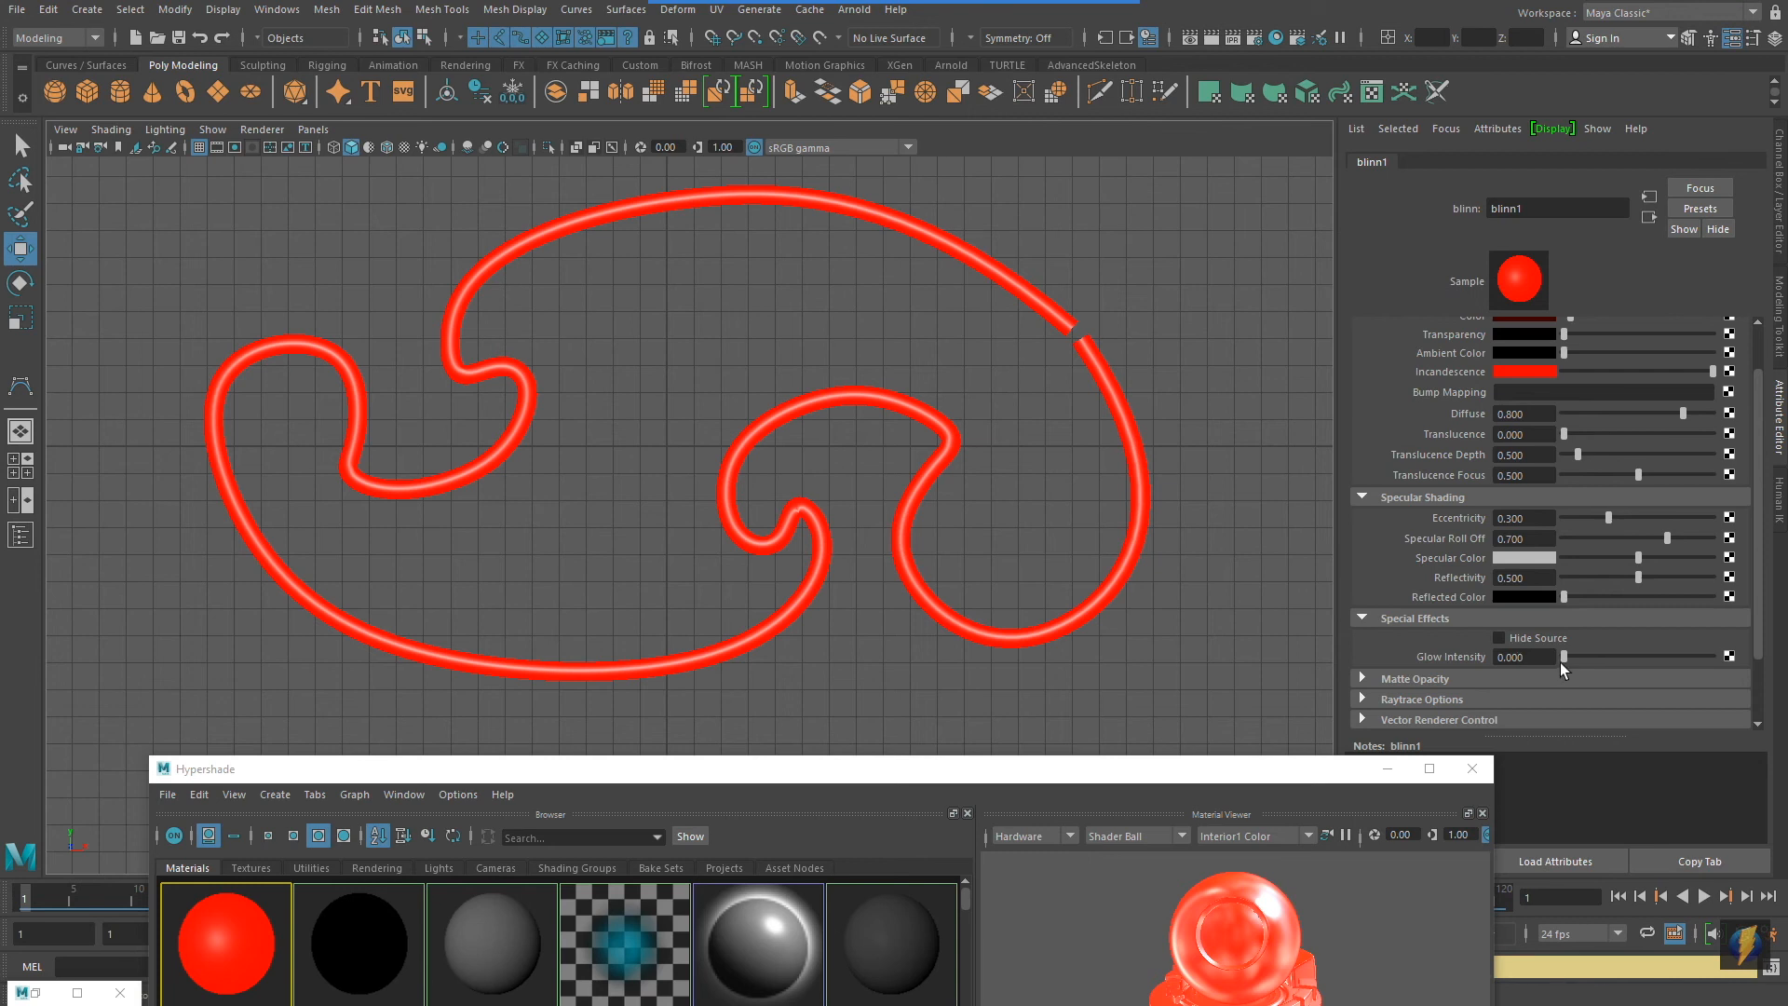
{"action": "left_click_drag", "start_coordinate": [1563, 656], "coordinate": [1785, 790]}
{"action": "left_click", "coordinate": [1677, 657]}
{"action": "left_click_drag", "start_coordinate": [1712, 655], "coordinate": [1637, 668]}
Render the glowing tube with Maya Software and keep the image in the Render View
{"action": "left_click", "coordinate": [1210, 37]}
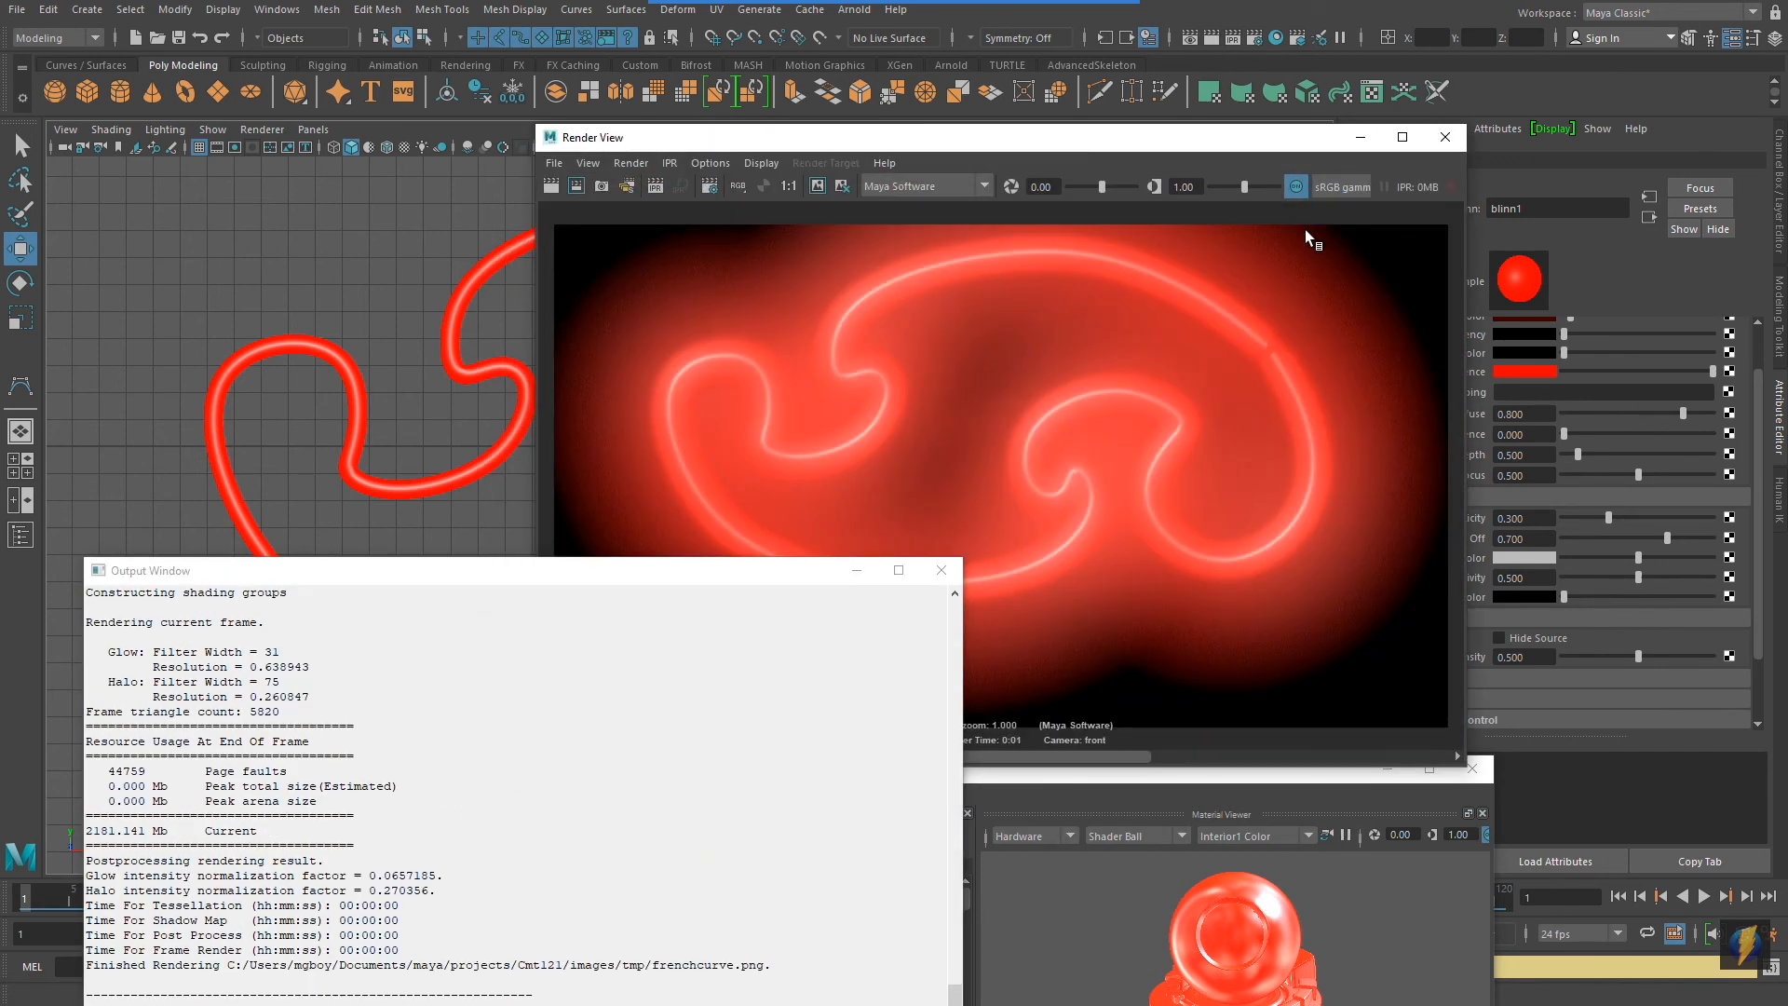
{"action": "left_click", "coordinate": [1142, 142]}
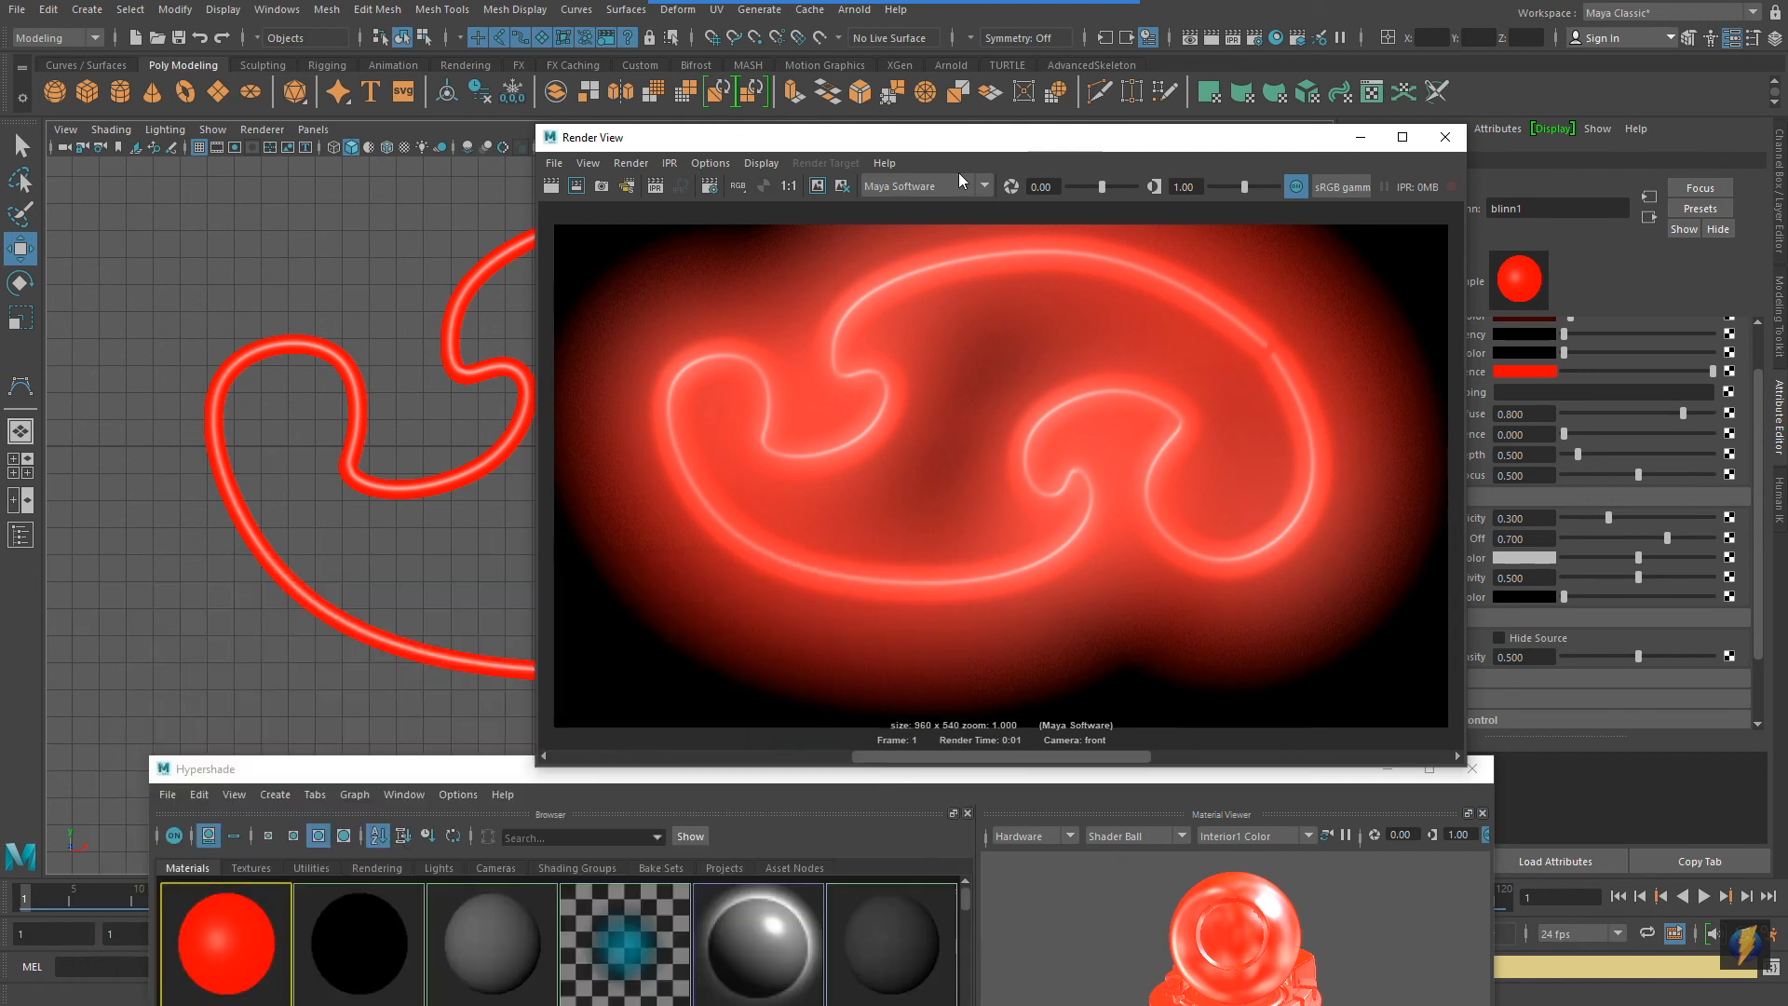
{"action": "left_click", "coordinate": [818, 187]}
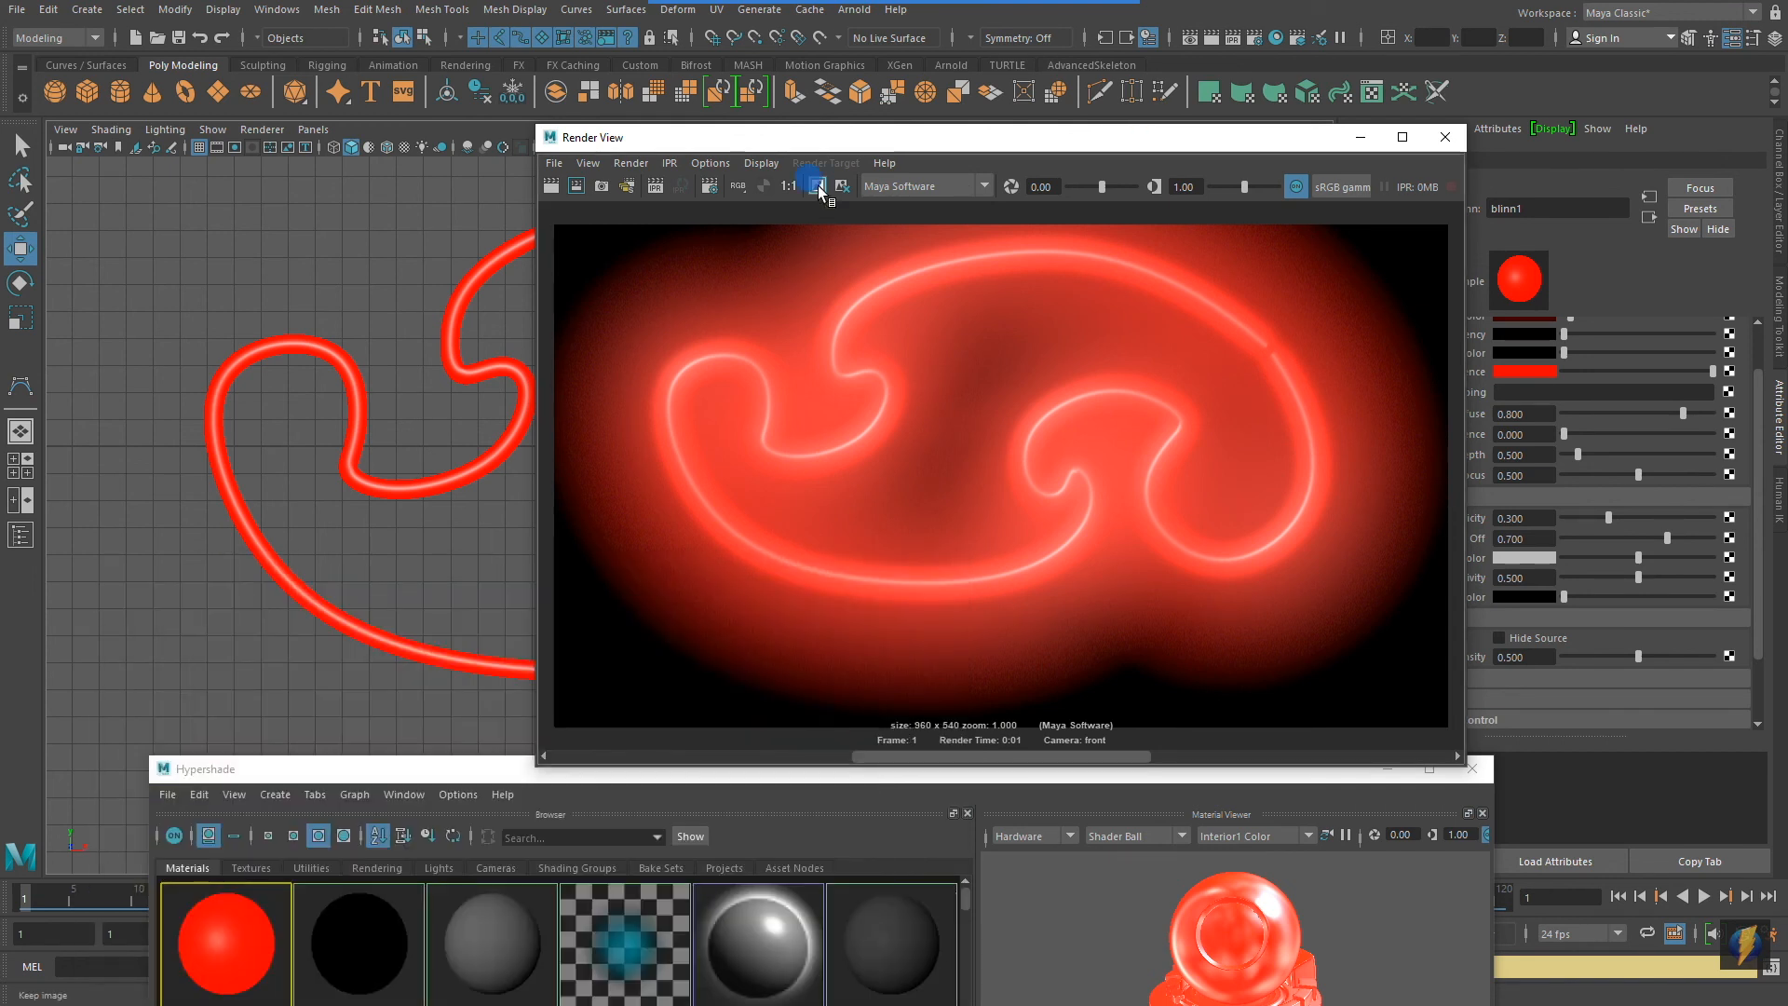
Reduce the material's glow intensity to 0.095, render the frame again and close the render log
{"action": "left_click_drag", "start_coordinate": [1121, 143], "coordinate": [832, 211]}
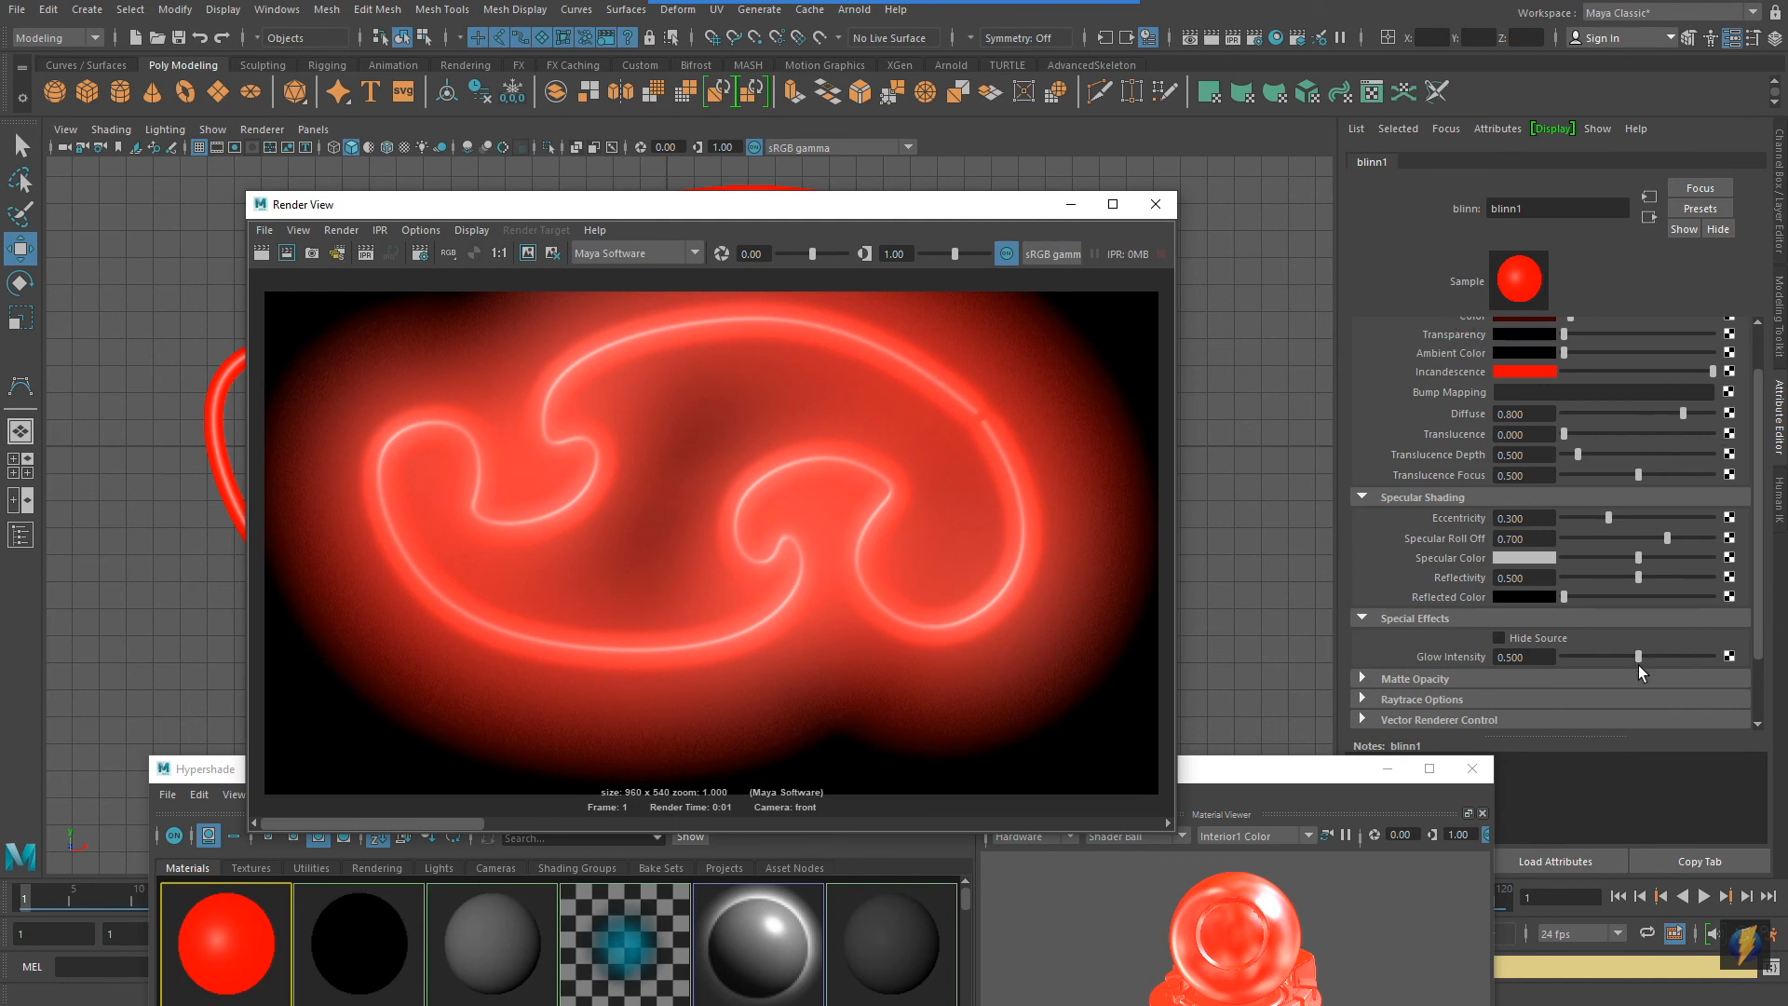
{"action": "left_click_drag", "start_coordinate": [1638, 657], "coordinate": [1578, 663]}
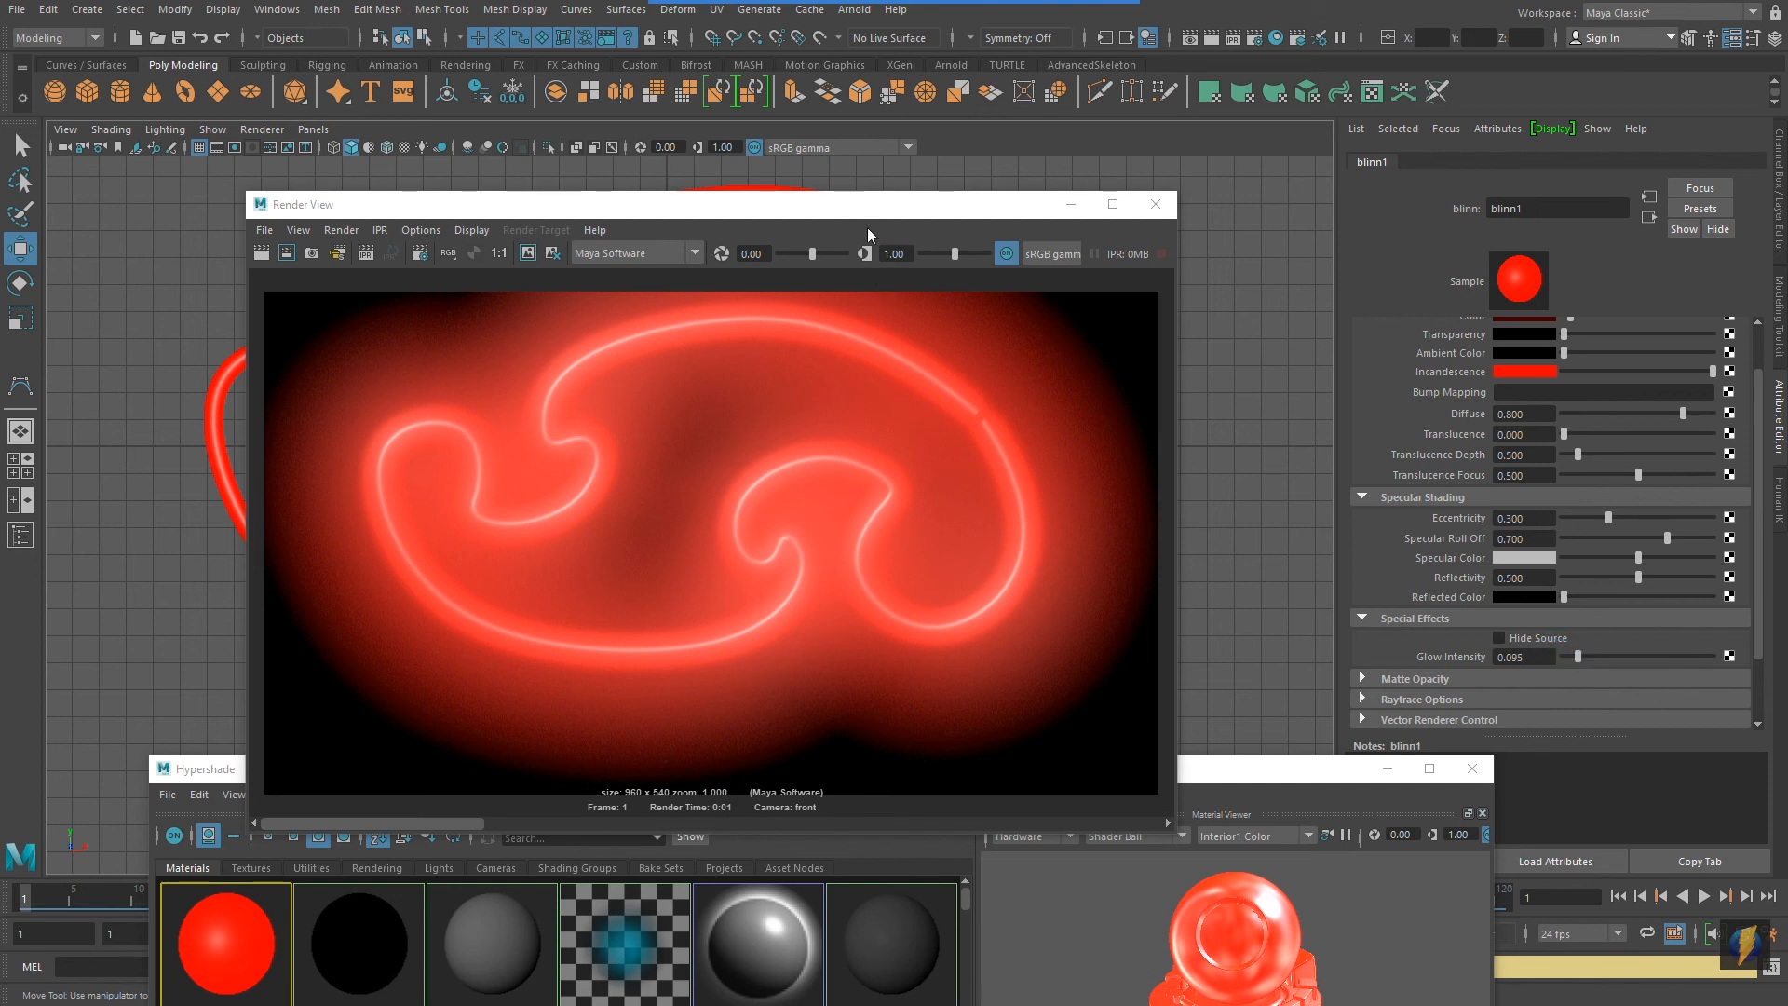
{"action": "left_click_drag", "start_coordinate": [854, 212], "coordinate": [1021, 189]}
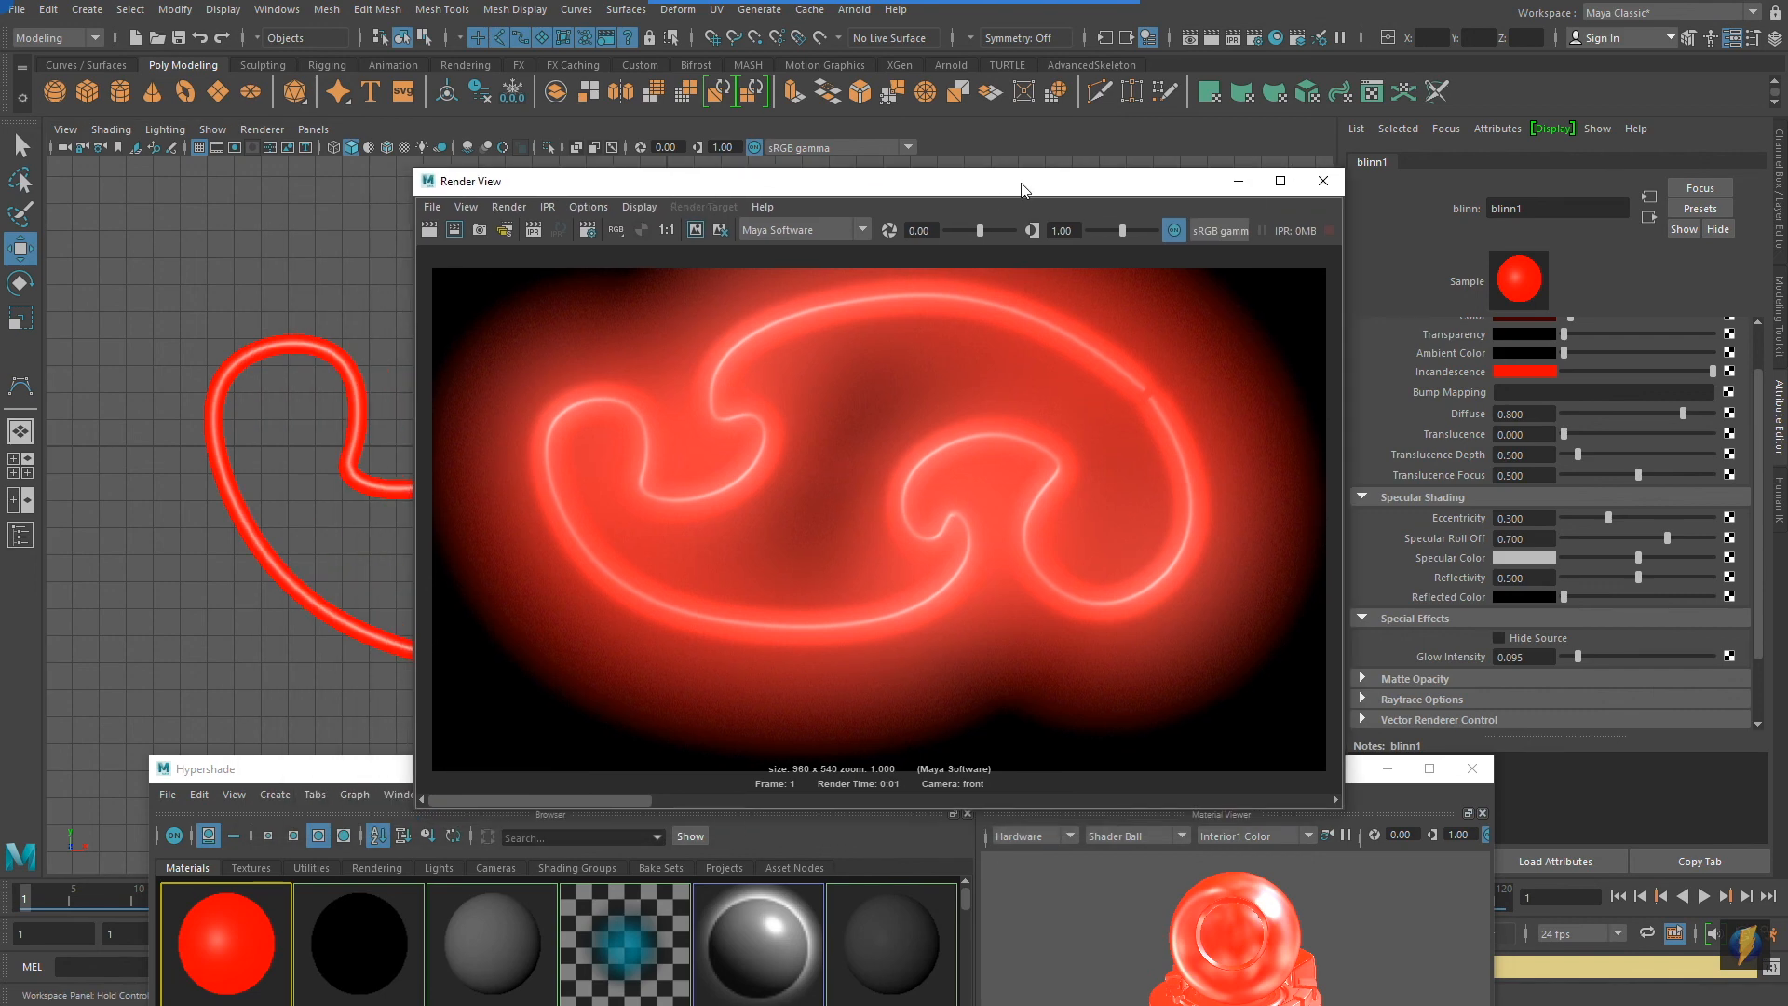
{"action": "left_click", "coordinate": [429, 230]}
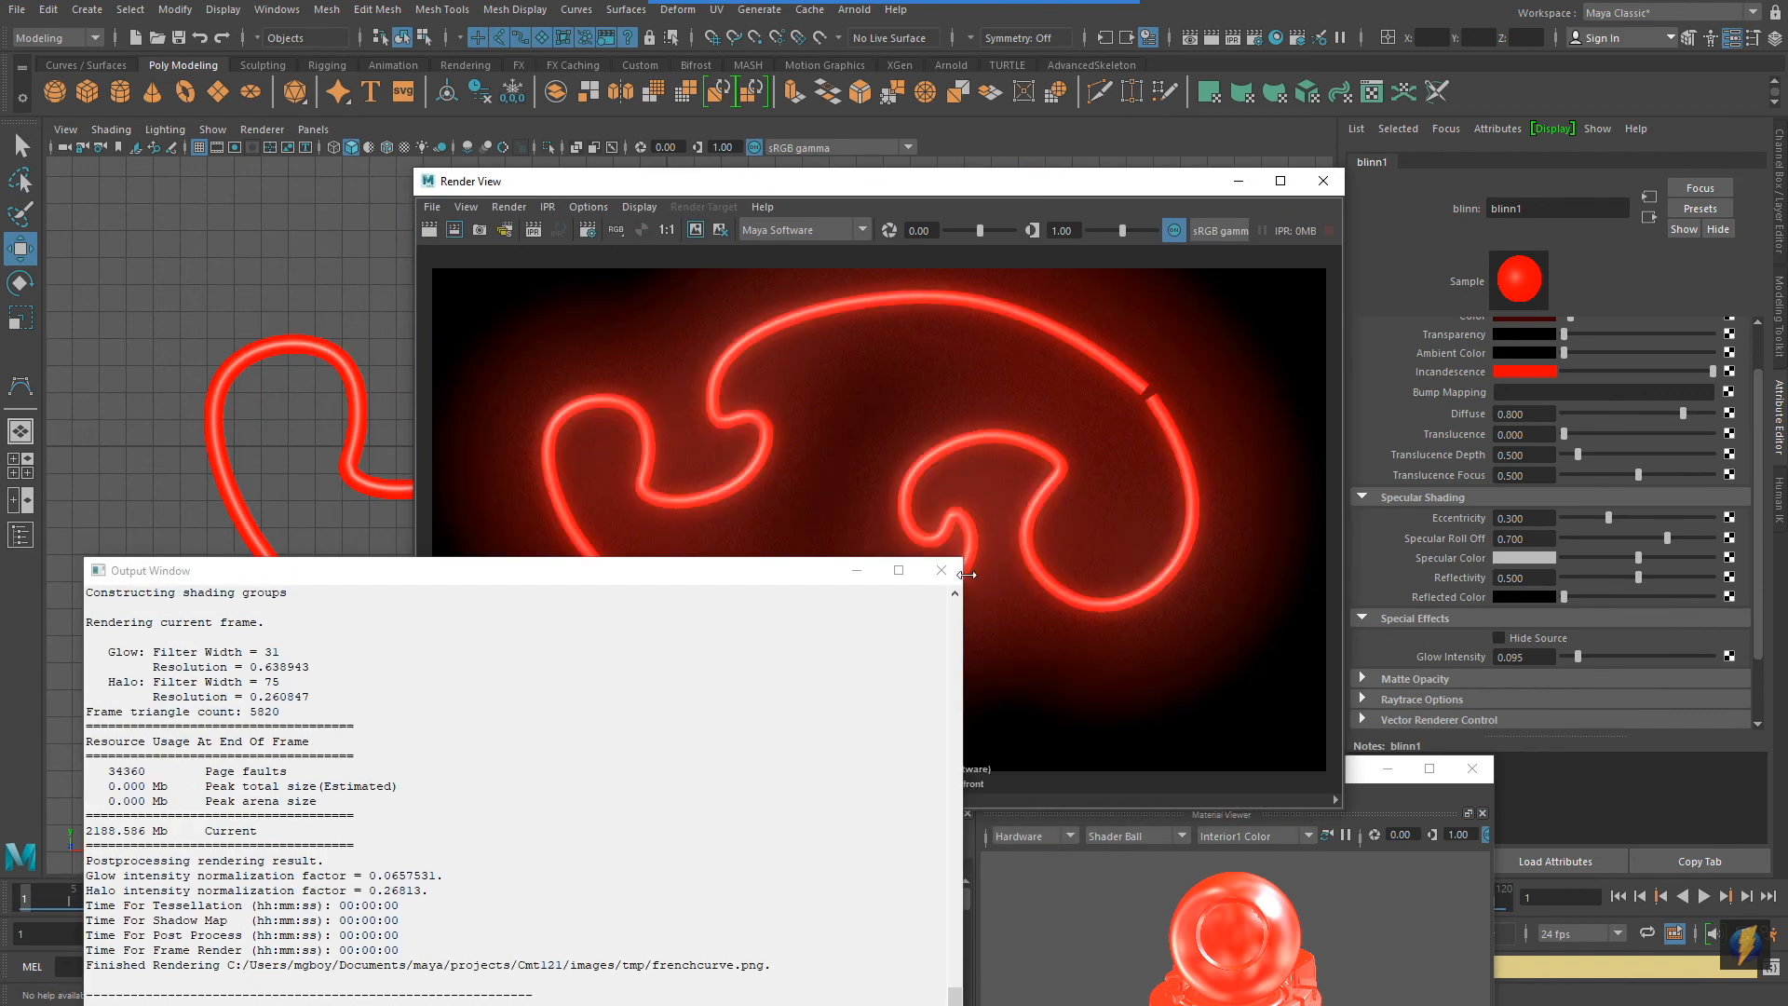
{"action": "left_click", "coordinate": [941, 570]}
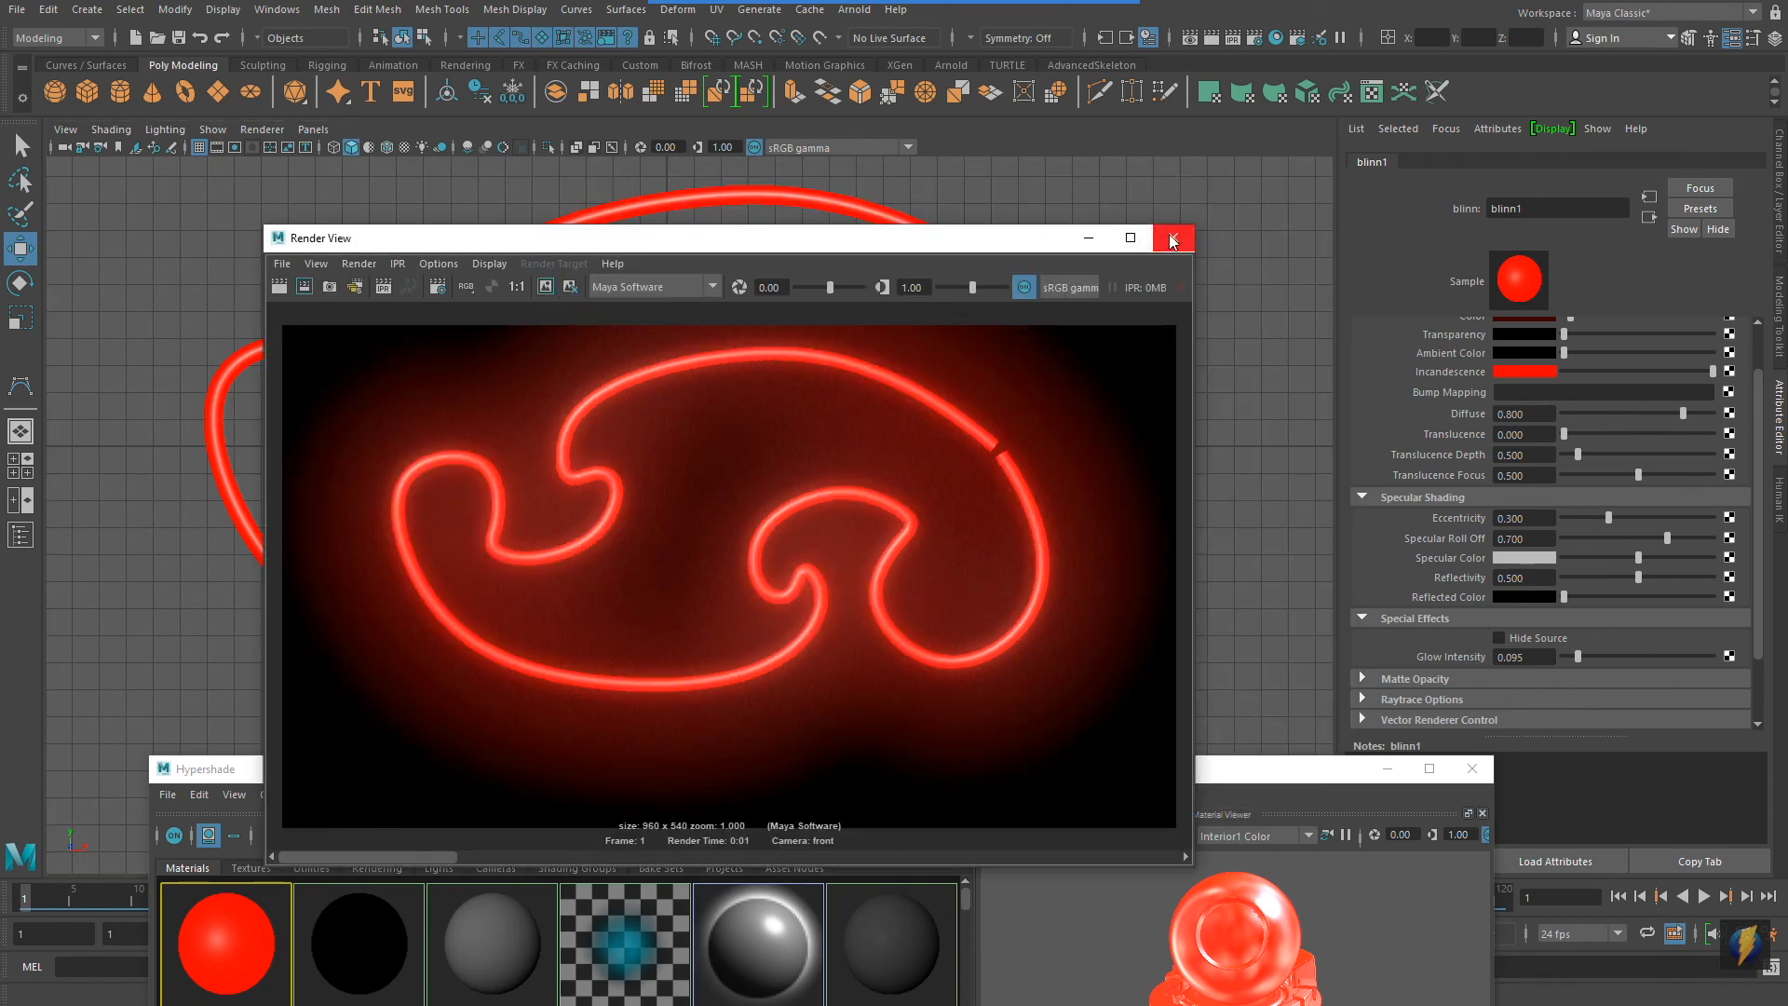
Close the Render View and the Hypershade
{"action": "left_click", "coordinate": [1172, 238]}
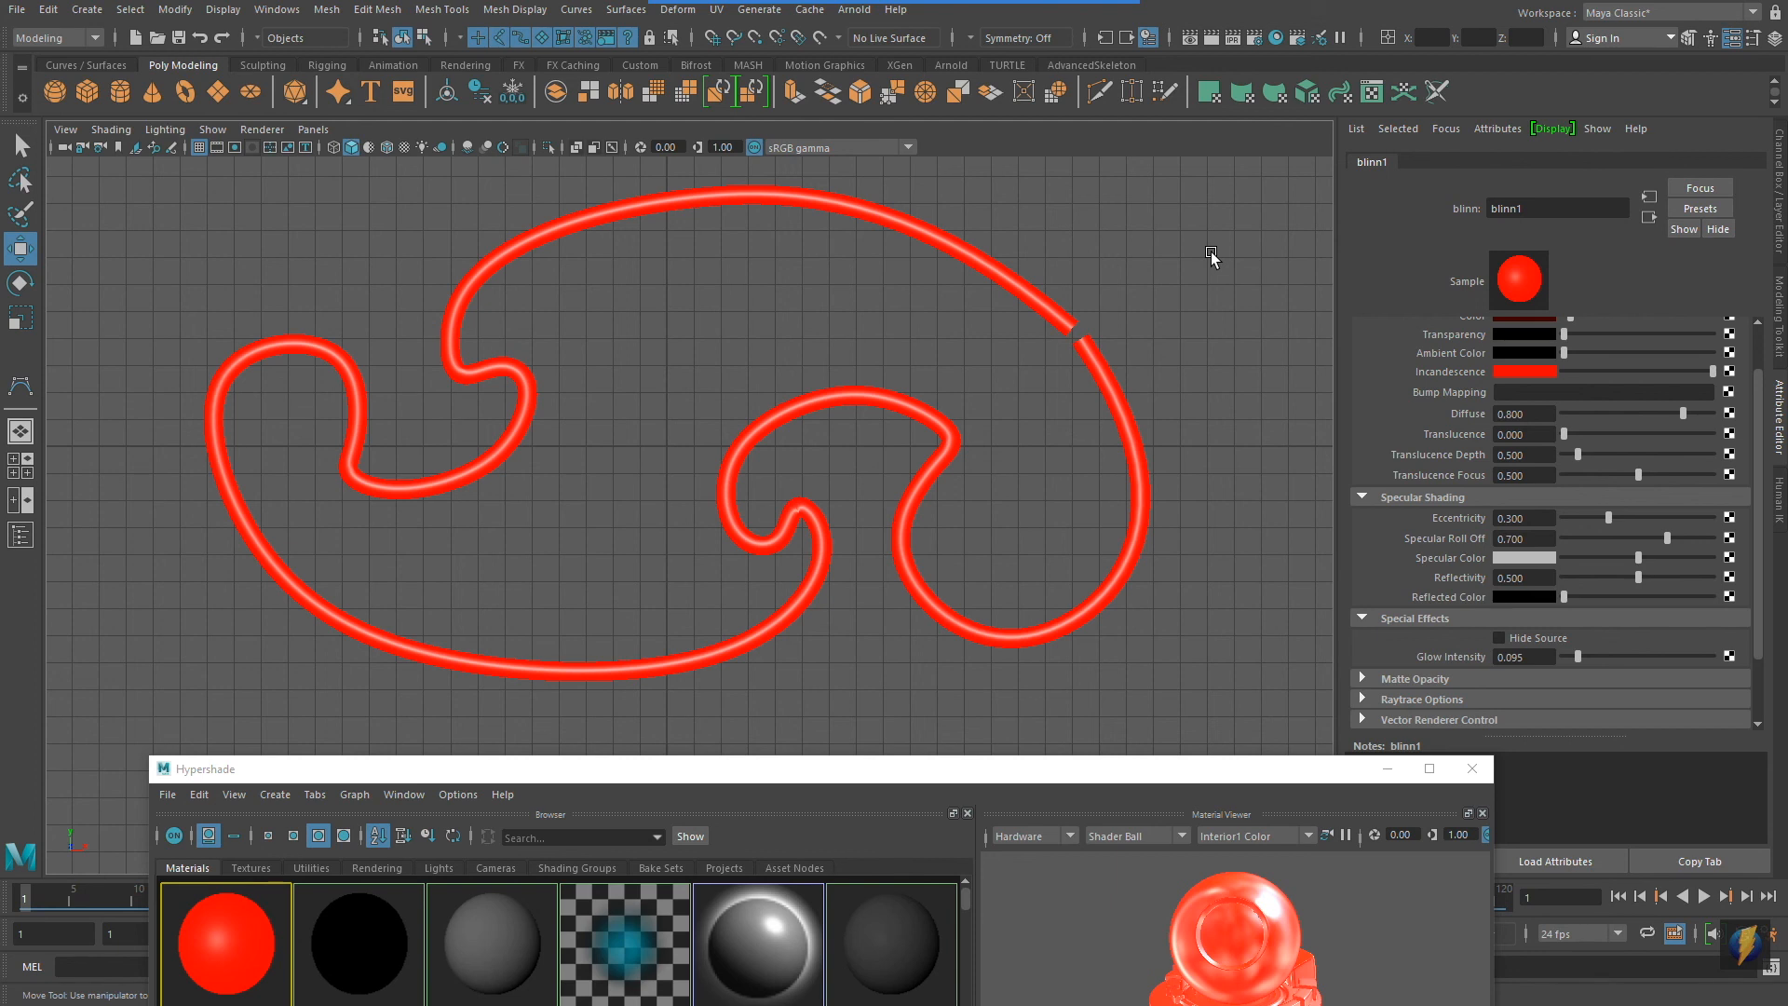
{"action": "left_click", "coordinate": [1473, 769]}
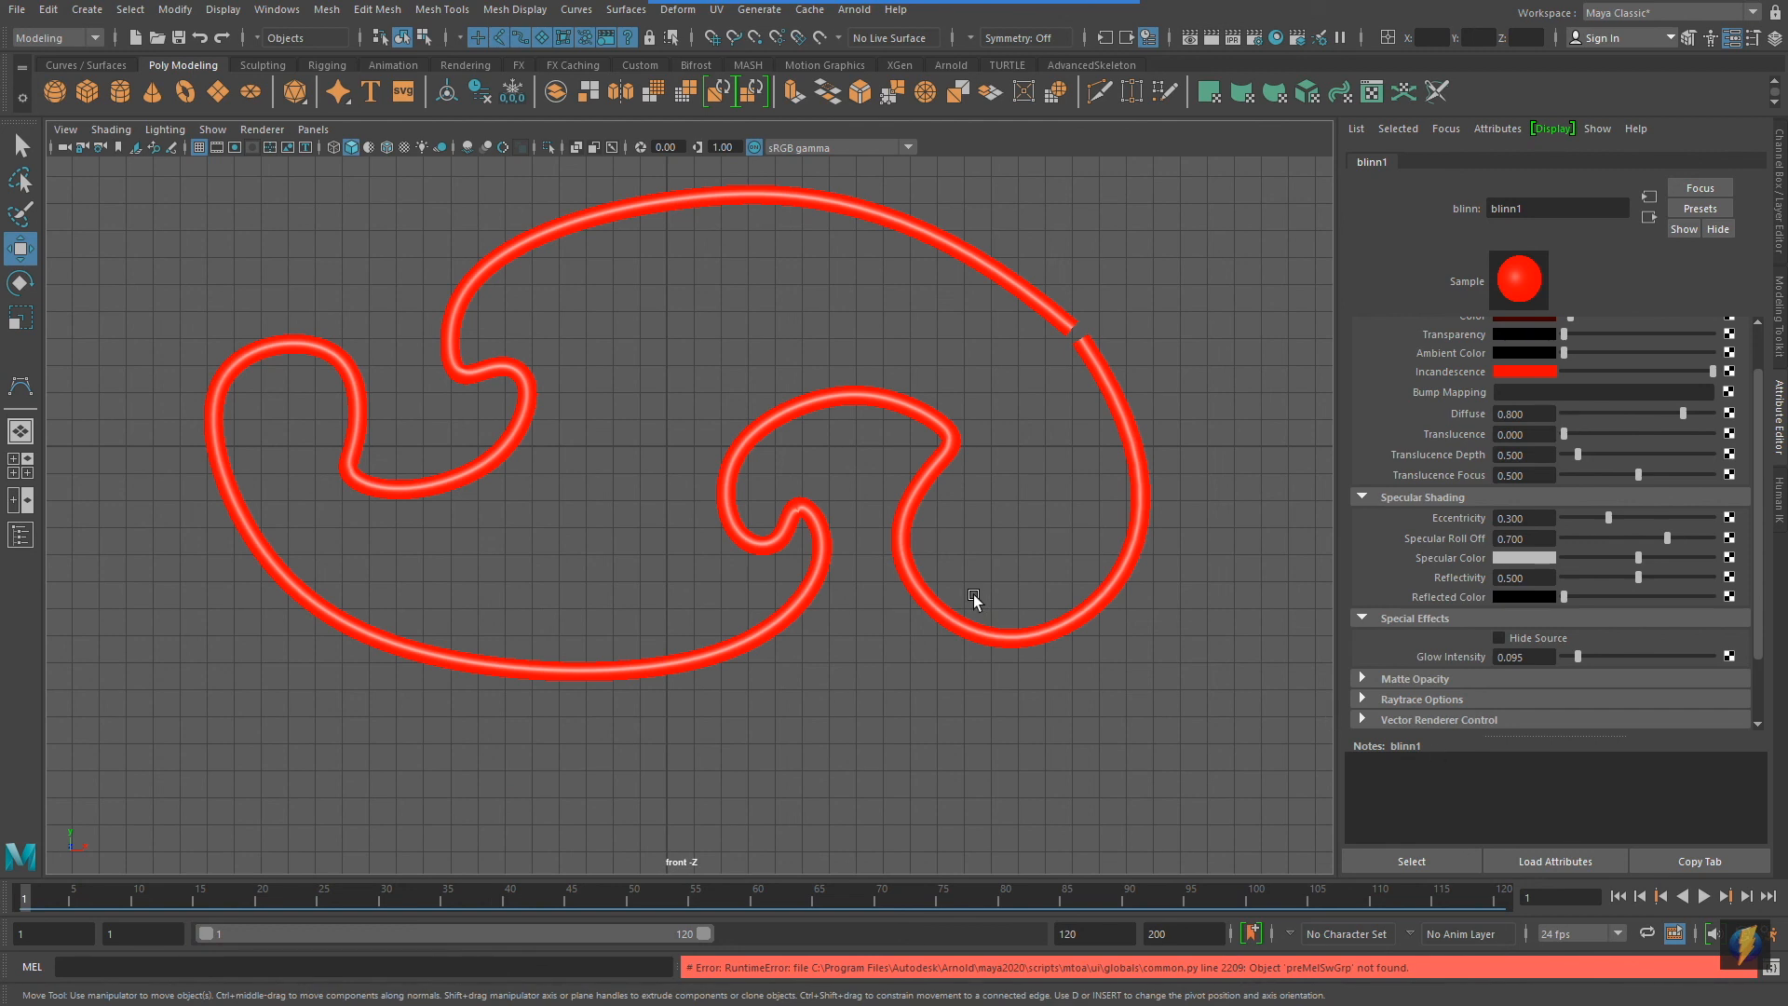
Select curve1 from the Outliner and show its control vertices in component mode, checking them in wireframe before returning to shaded display
{"action": "left_click", "coordinate": [21, 535]}
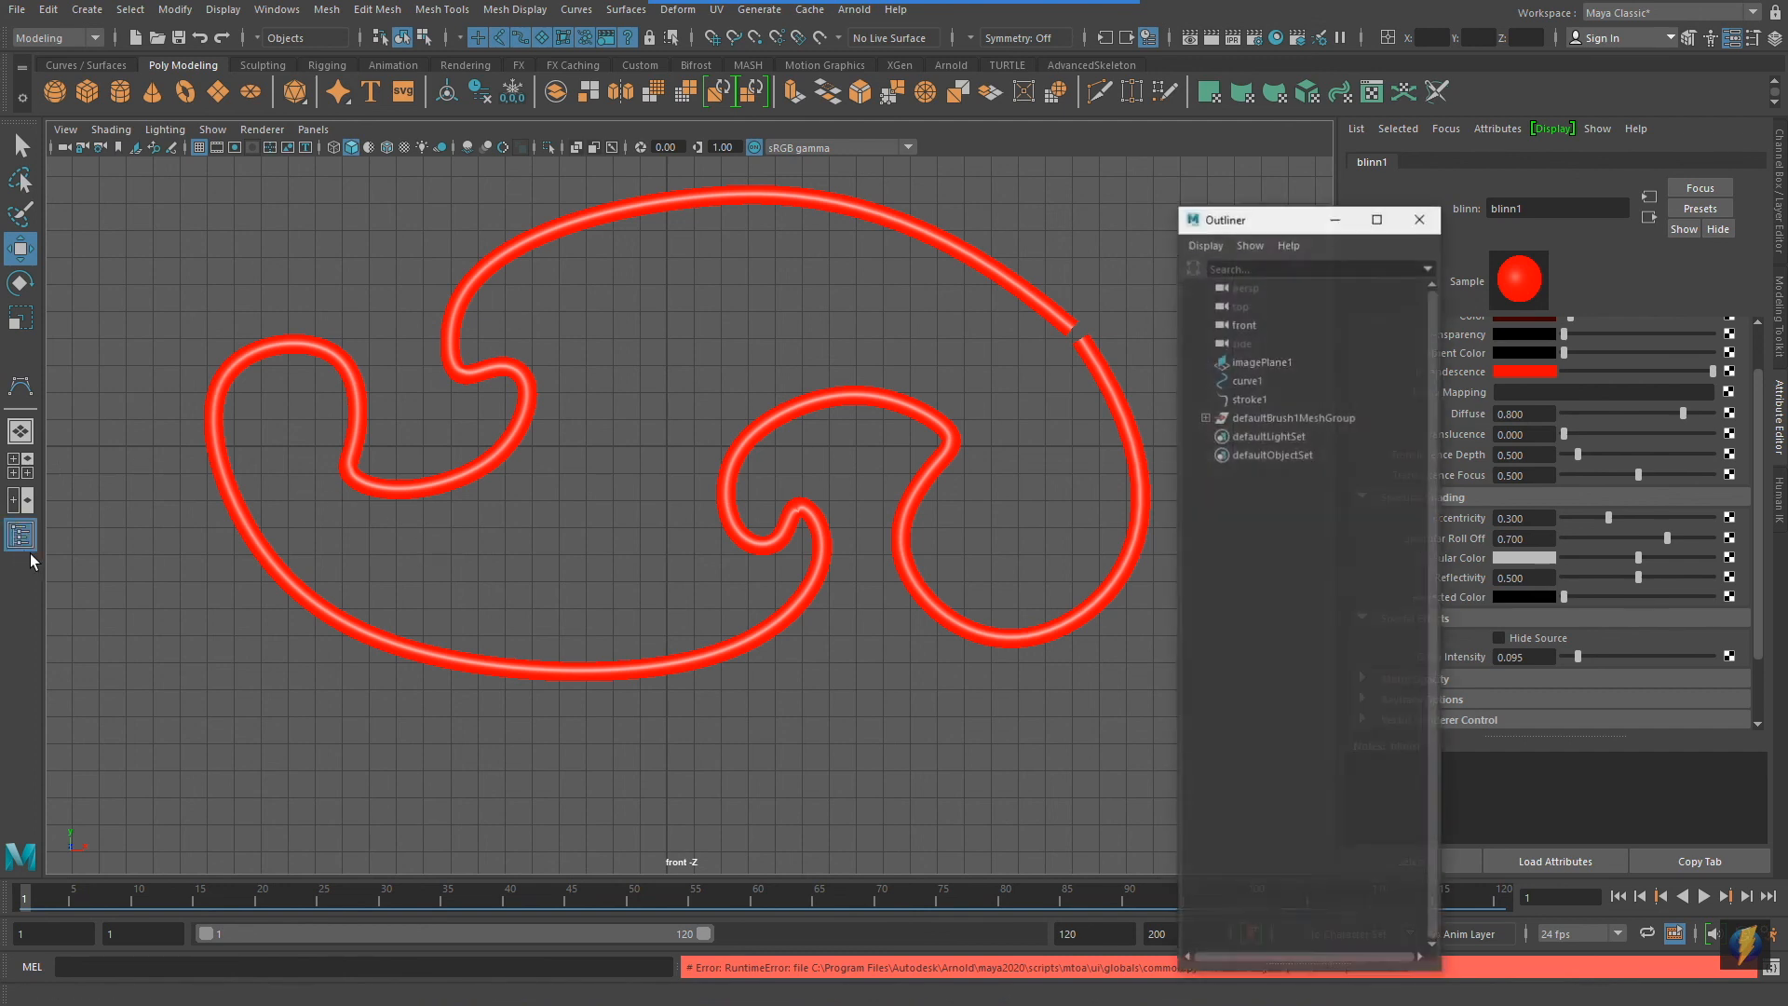
{"action": "left_click", "coordinate": [1247, 381]}
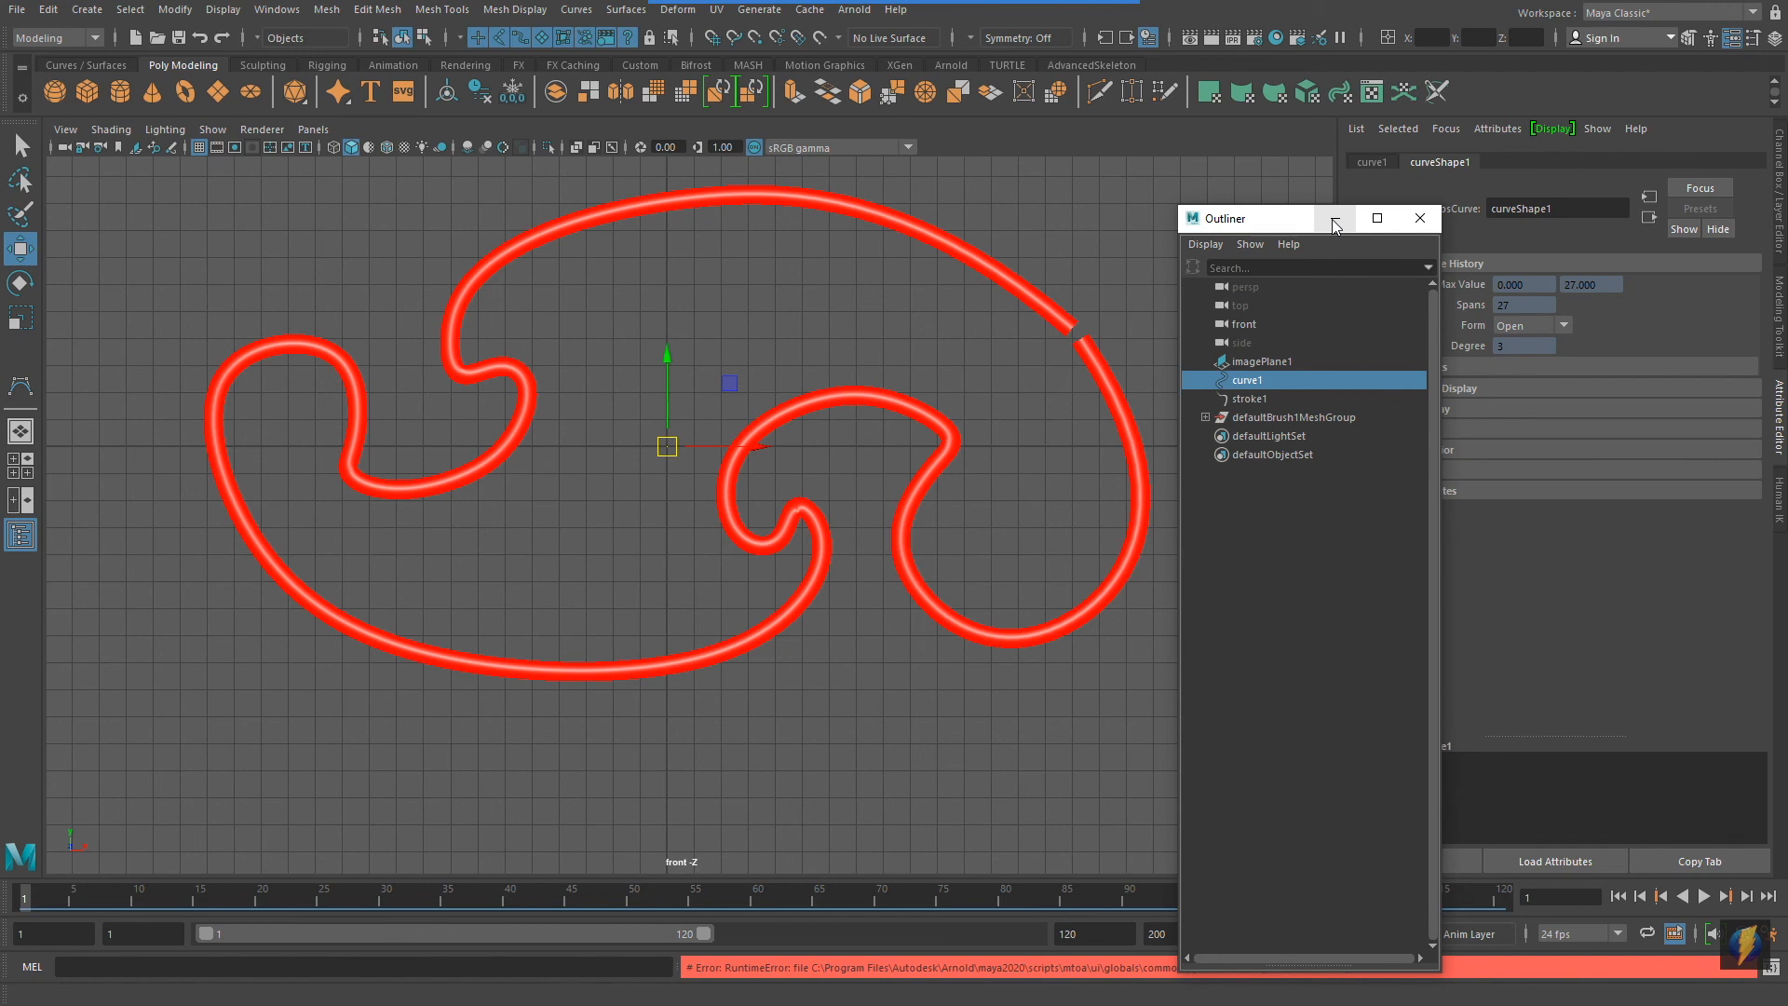
{"action": "left_click", "coordinate": [1335, 218]}
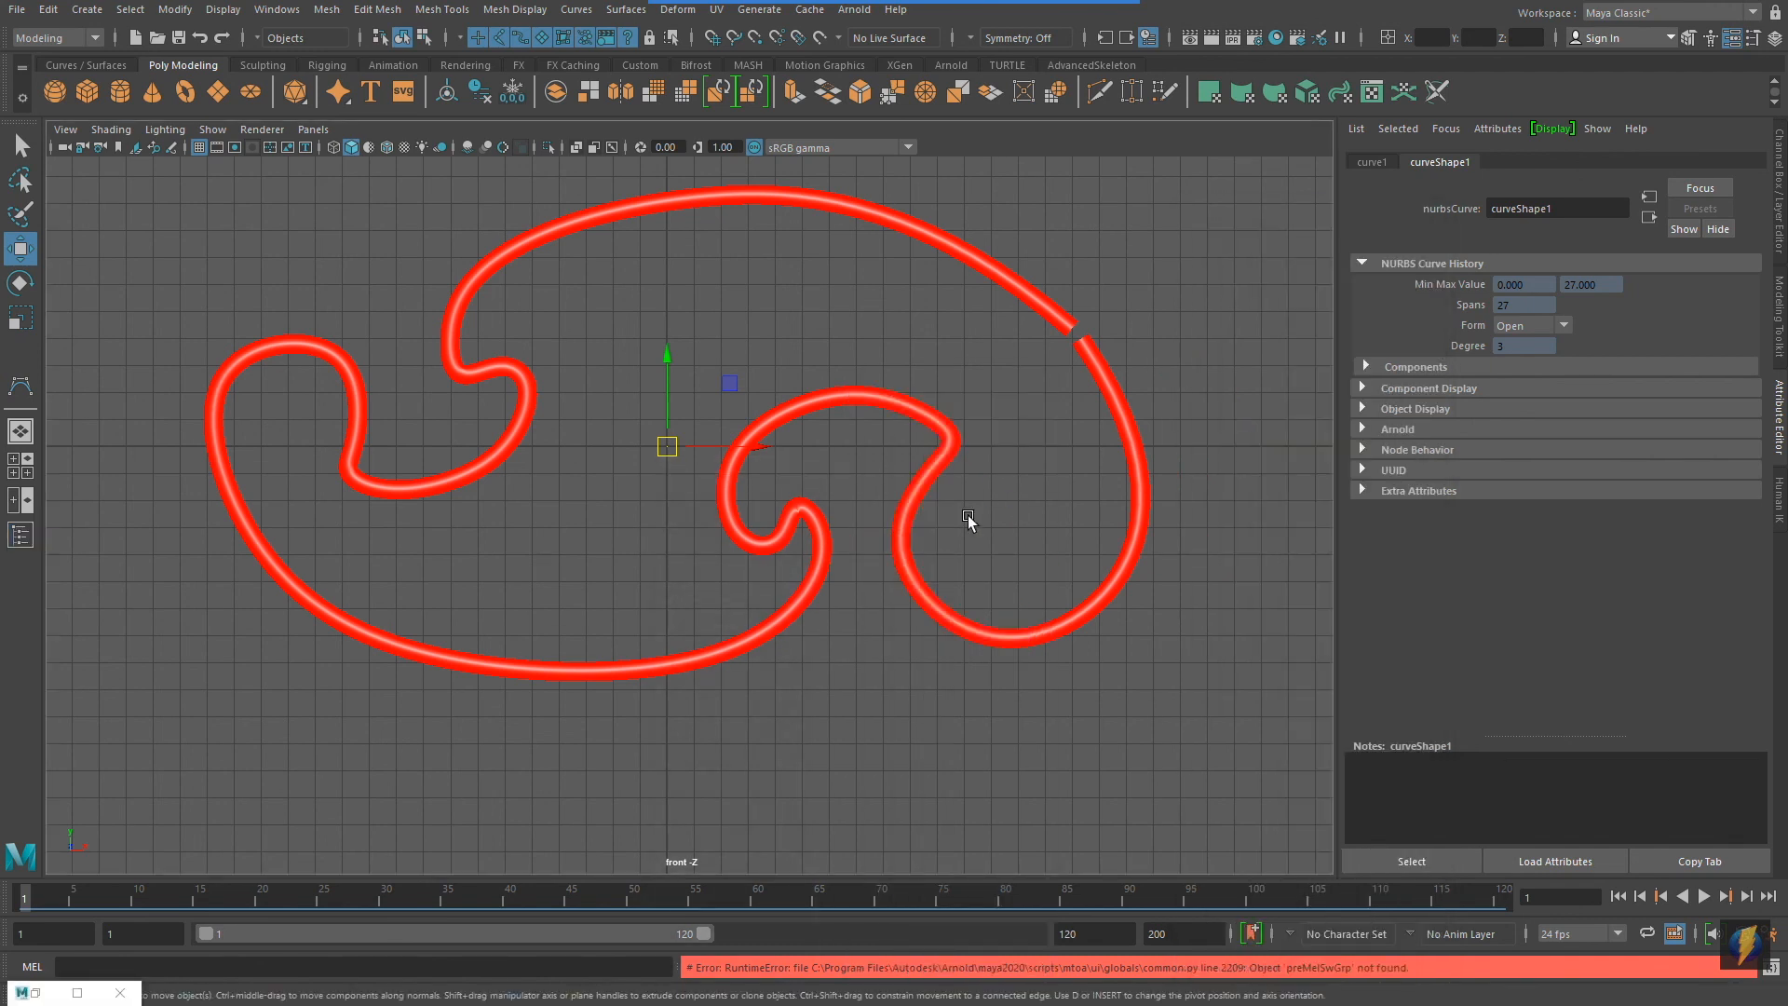
{"action": "key", "text": "4"}
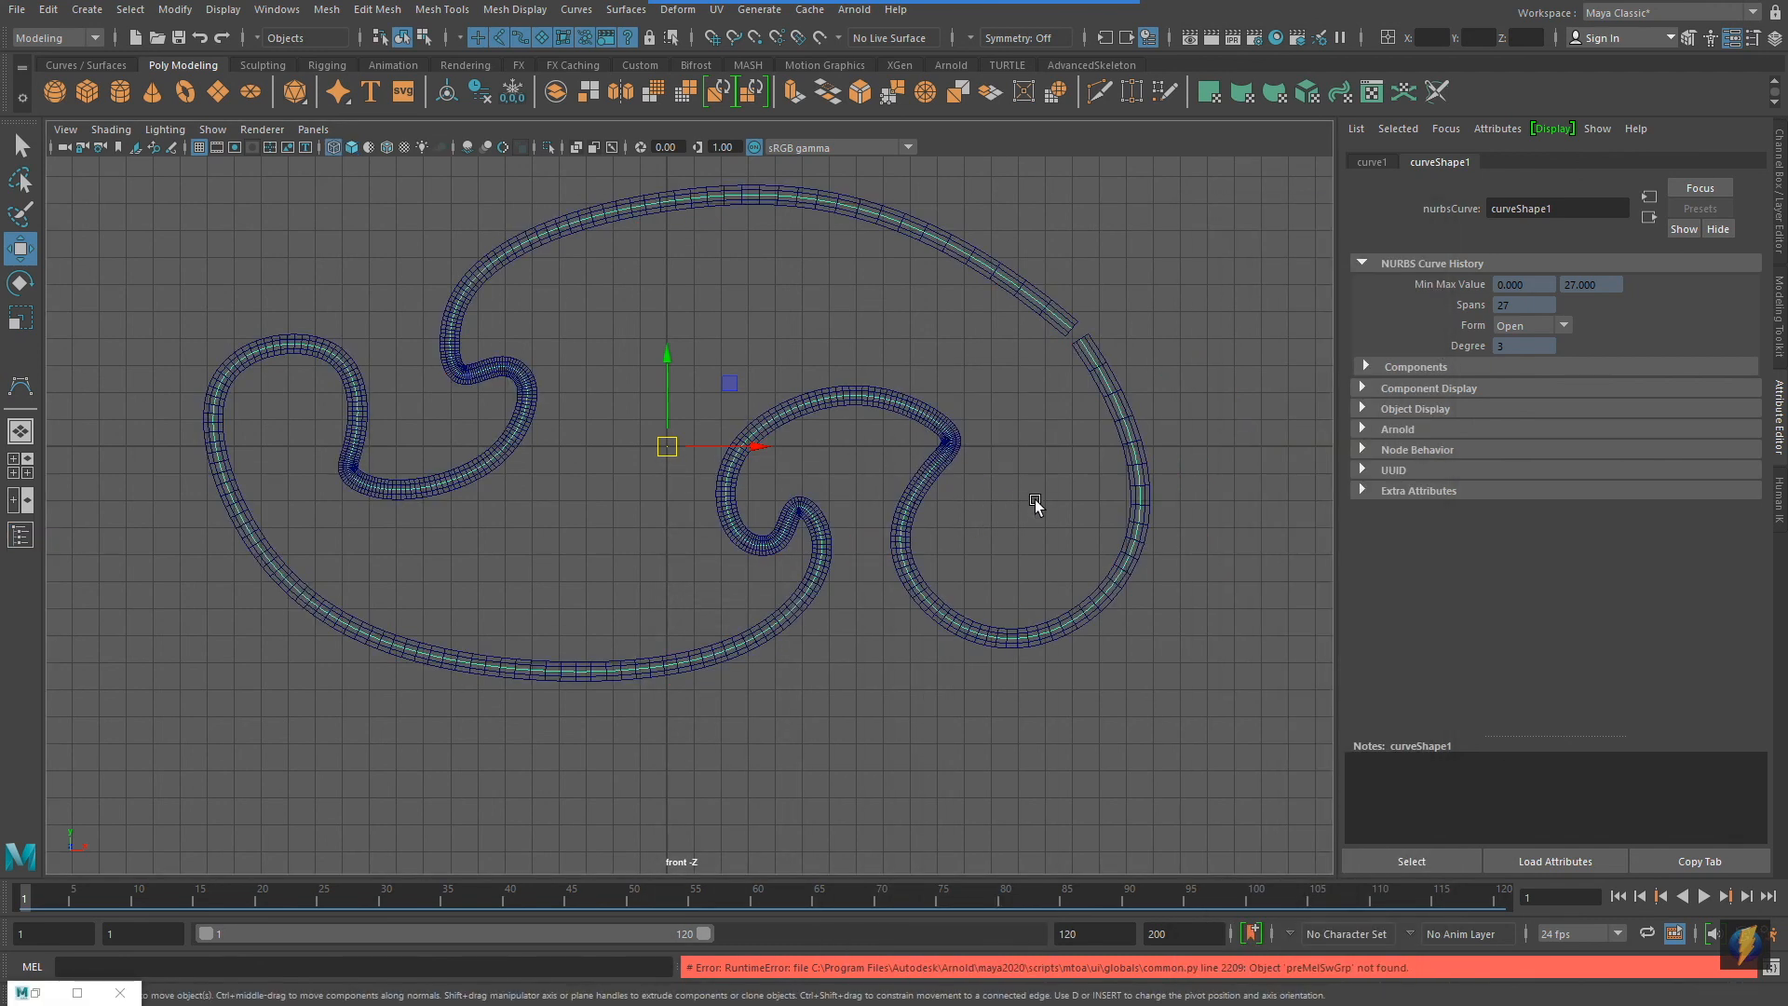
{"action": "key", "text": "F8"}
{"action": "middle_click_drag", "start_coordinate": [978, 453], "coordinate": [982, 504], "text": "alt"}
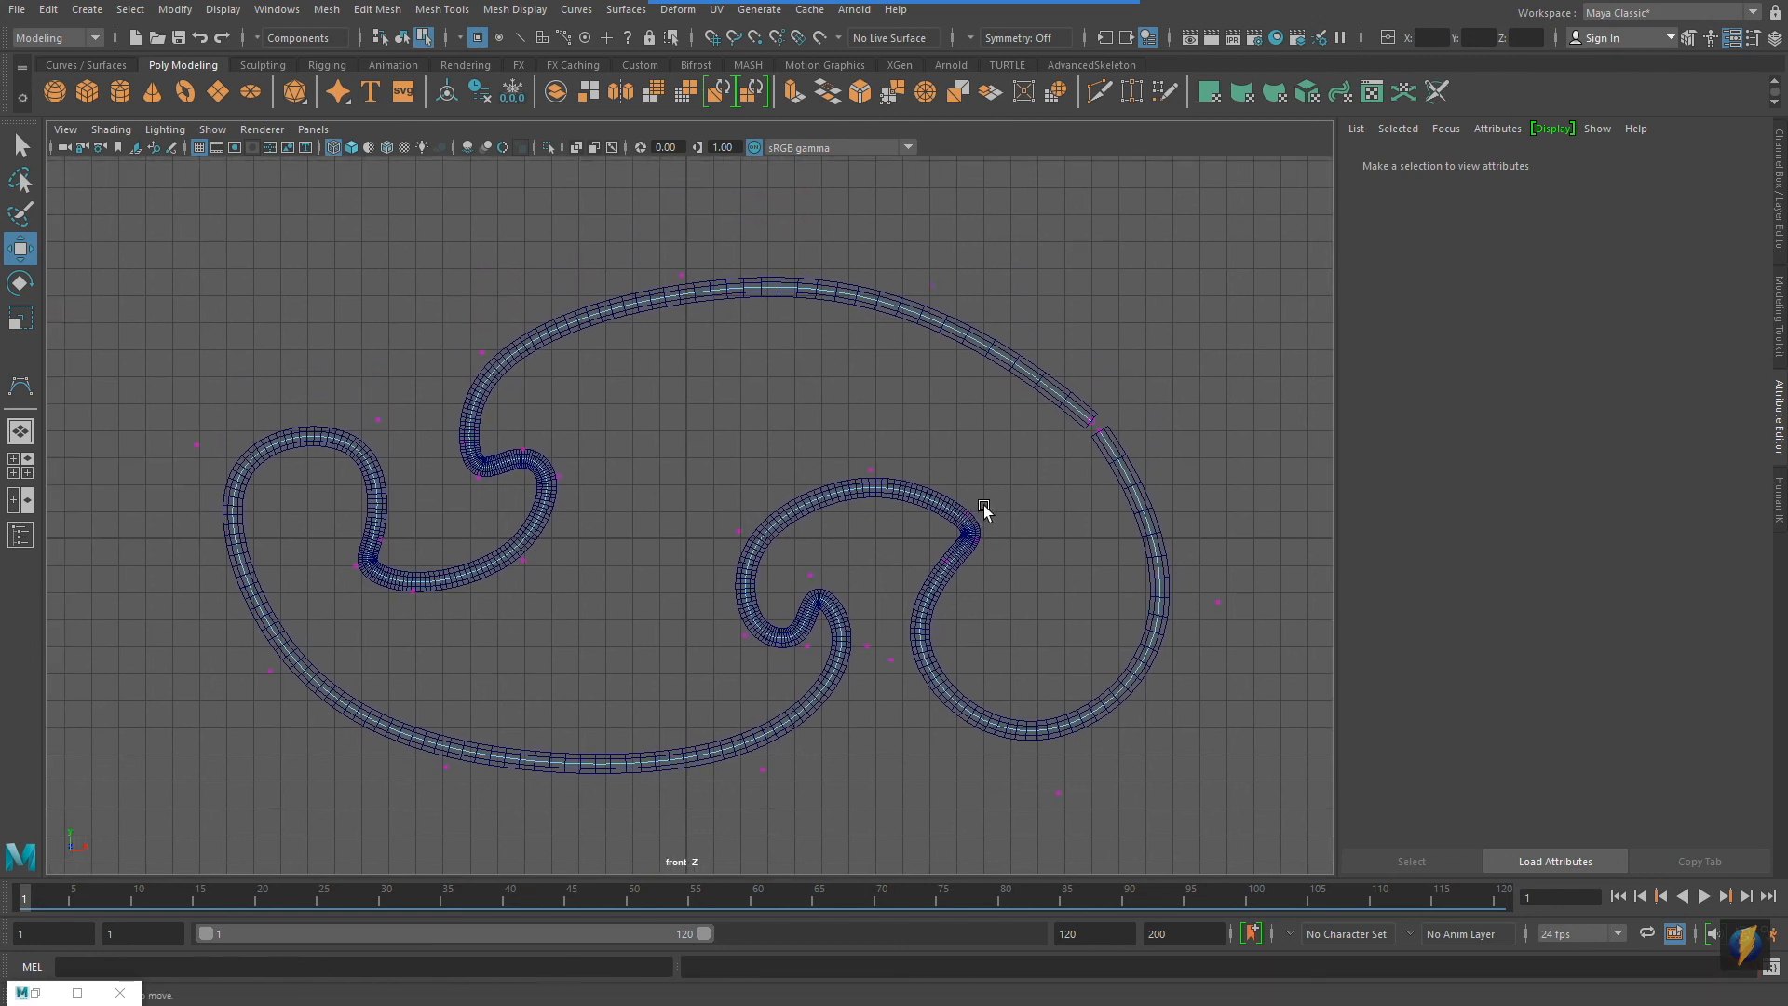
{"action": "key", "text": "5"}
Try pulling the control vertex at the top of the curve upward to reshape the tube, and undo the move
{"action": "left_click", "coordinate": [638, 220]}
{"action": "left_click_drag", "start_coordinate": [638, 223], "coordinate": [708, 293]}
{"action": "scroll", "coordinate": [943, 456], "scroll_direction": "down", "scroll_amount": 3}
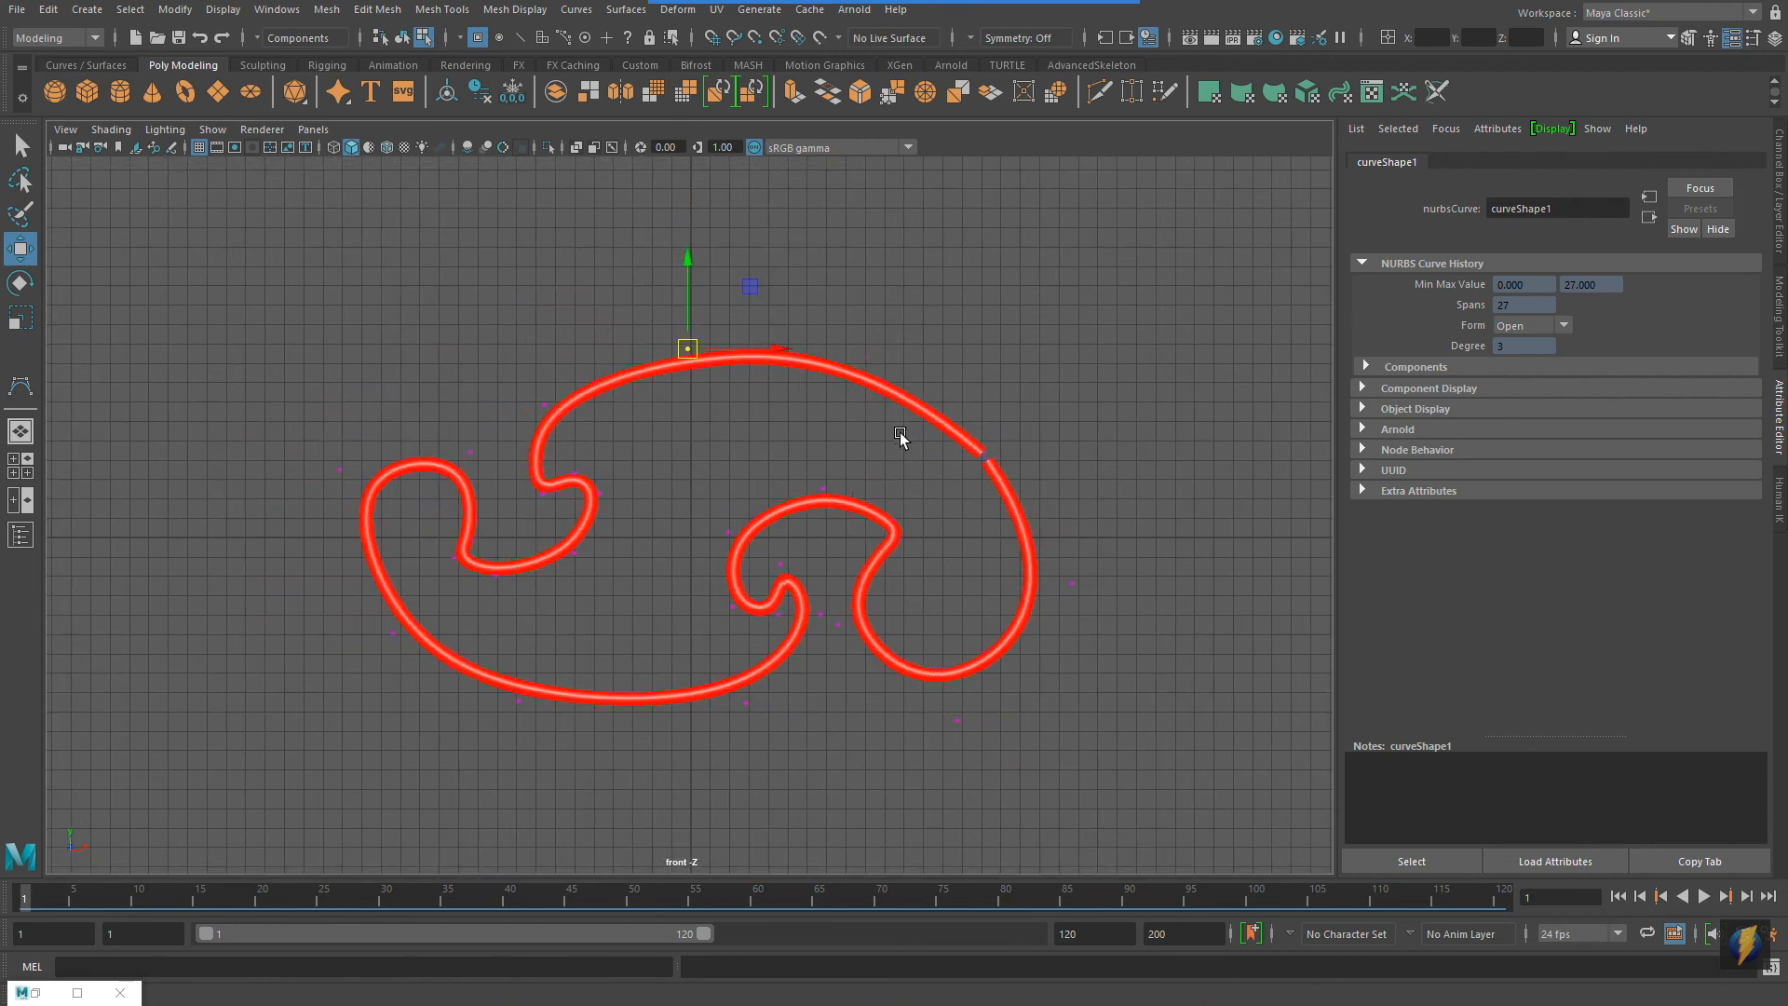
{"action": "middle_click_drag", "start_coordinate": [906, 431], "coordinate": [930, 507], "text": "alt"}
{"action": "left_click_drag", "start_coordinate": [704, 322], "coordinate": [758, 180]}
{"action": "key", "text": "ctrl+z"}
Try moving the upper-left and far-left control vertices outward to reshape the tube, undoing each move
{"action": "left_click_drag", "start_coordinate": [490, 415], "coordinate": [352, 250]}
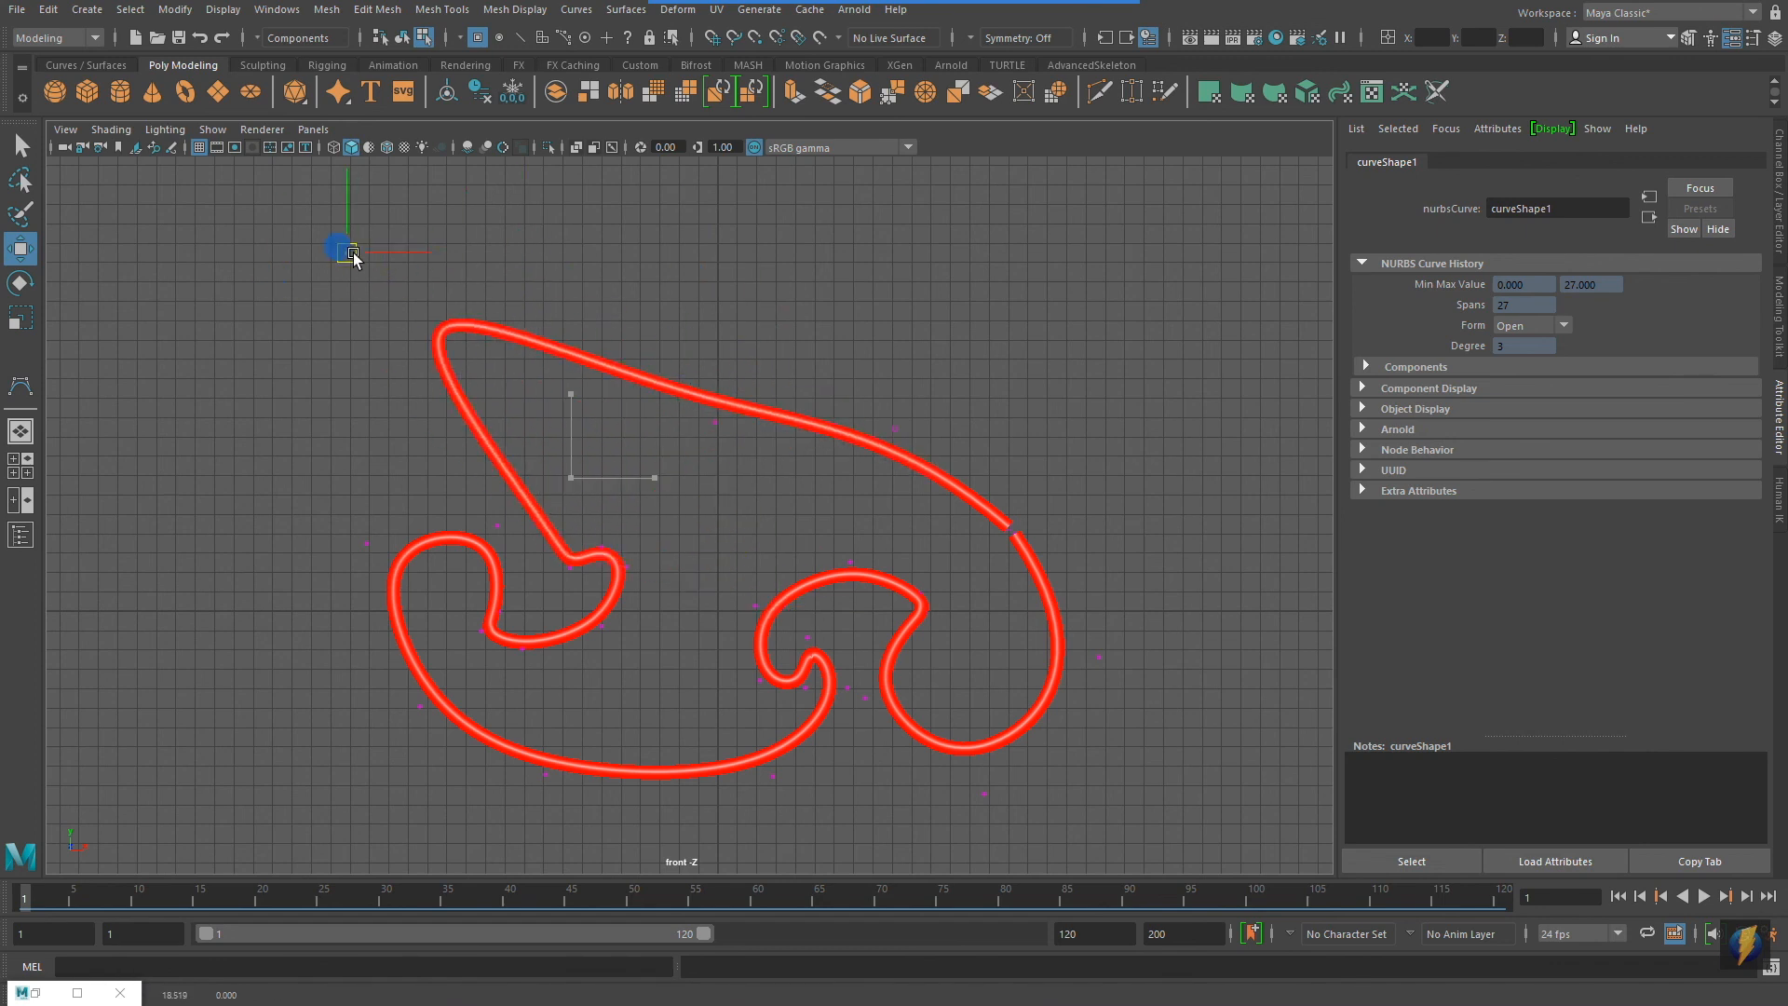
{"action": "key", "text": "ctrl+z"}
{"action": "left_click_drag", "start_coordinate": [366, 487], "coordinate": [288, 234]}
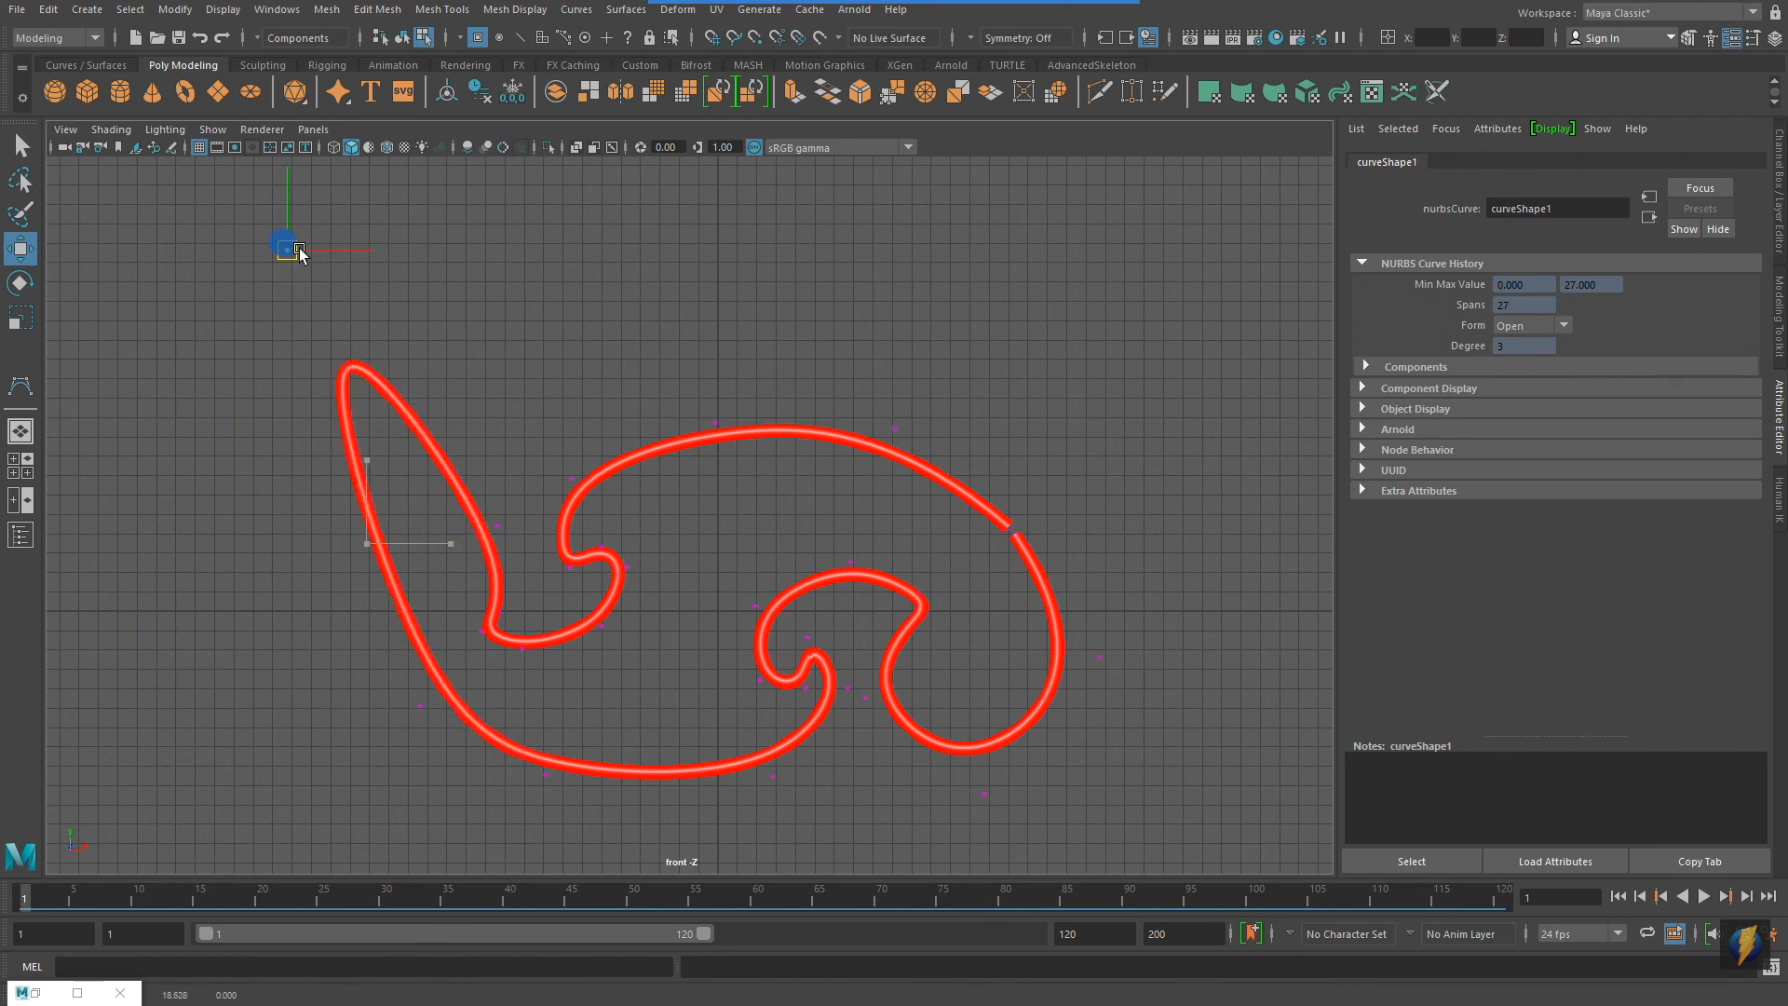
{"action": "key", "text": "ctrl+z"}
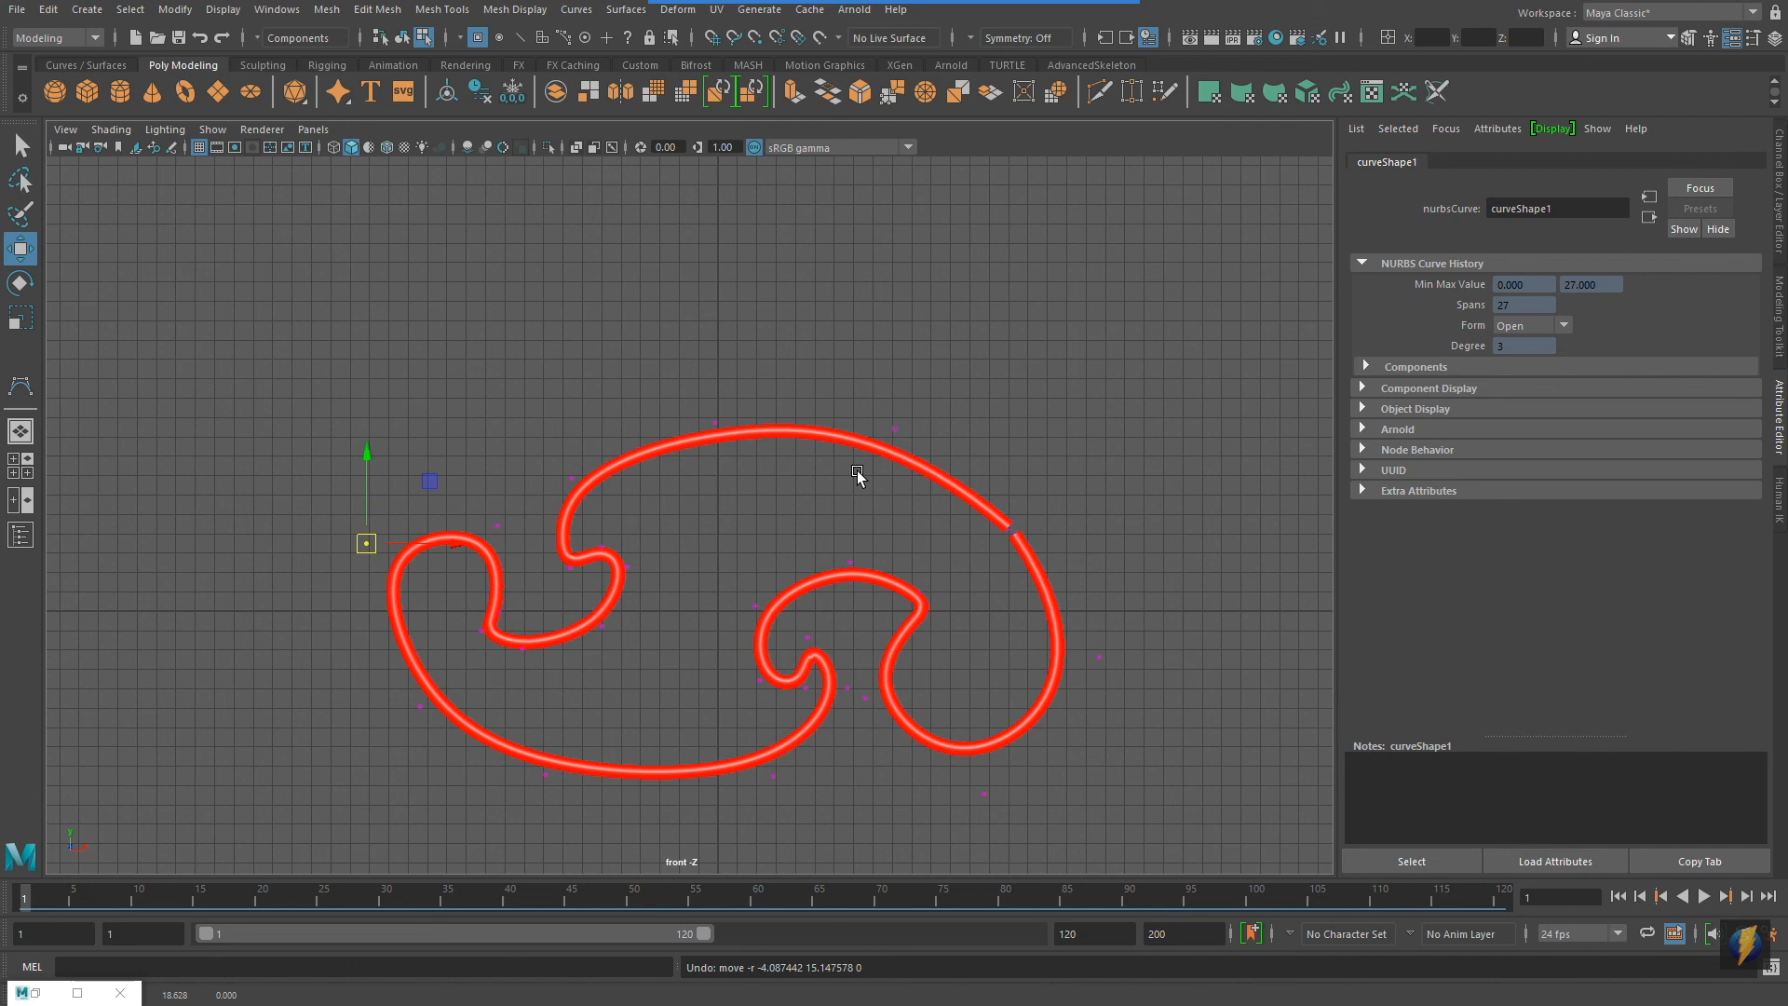